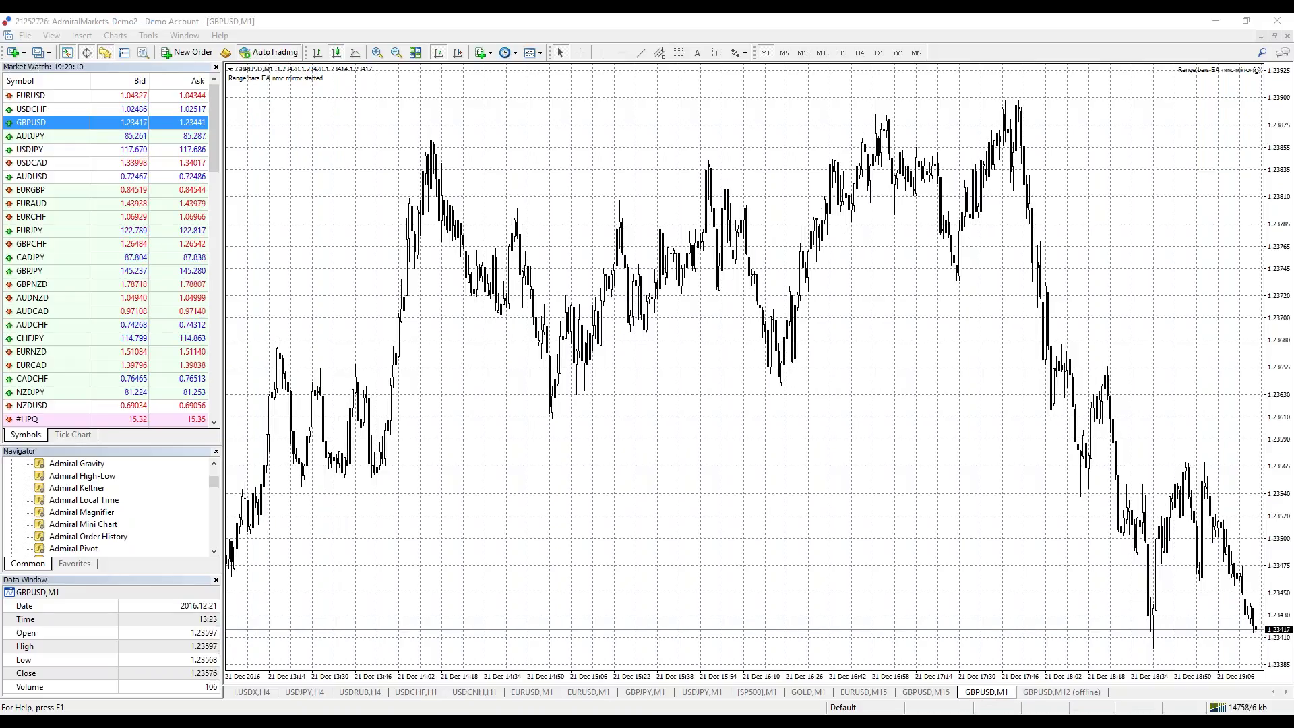
- Turn on AutoTrading, glance at the GBPUSD M15 chart, then go back to the GBPUSD M1 chart
click(255, 54)
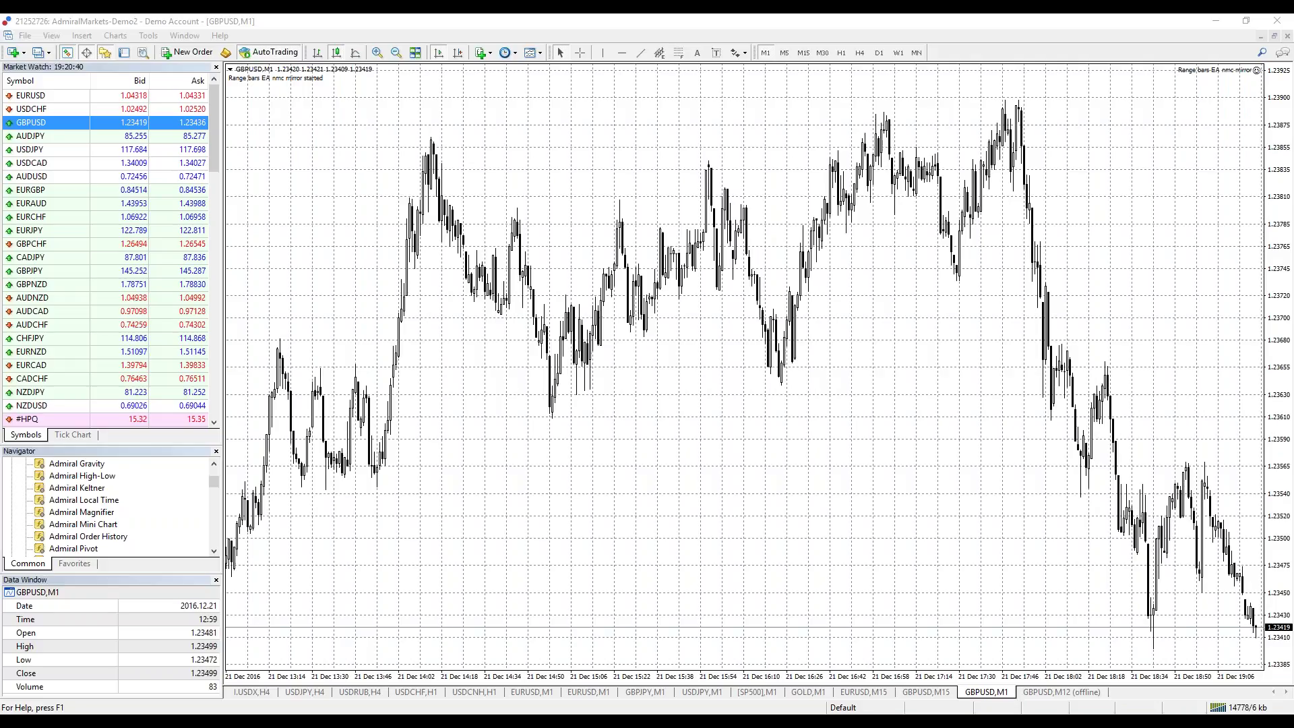
click(926, 691)
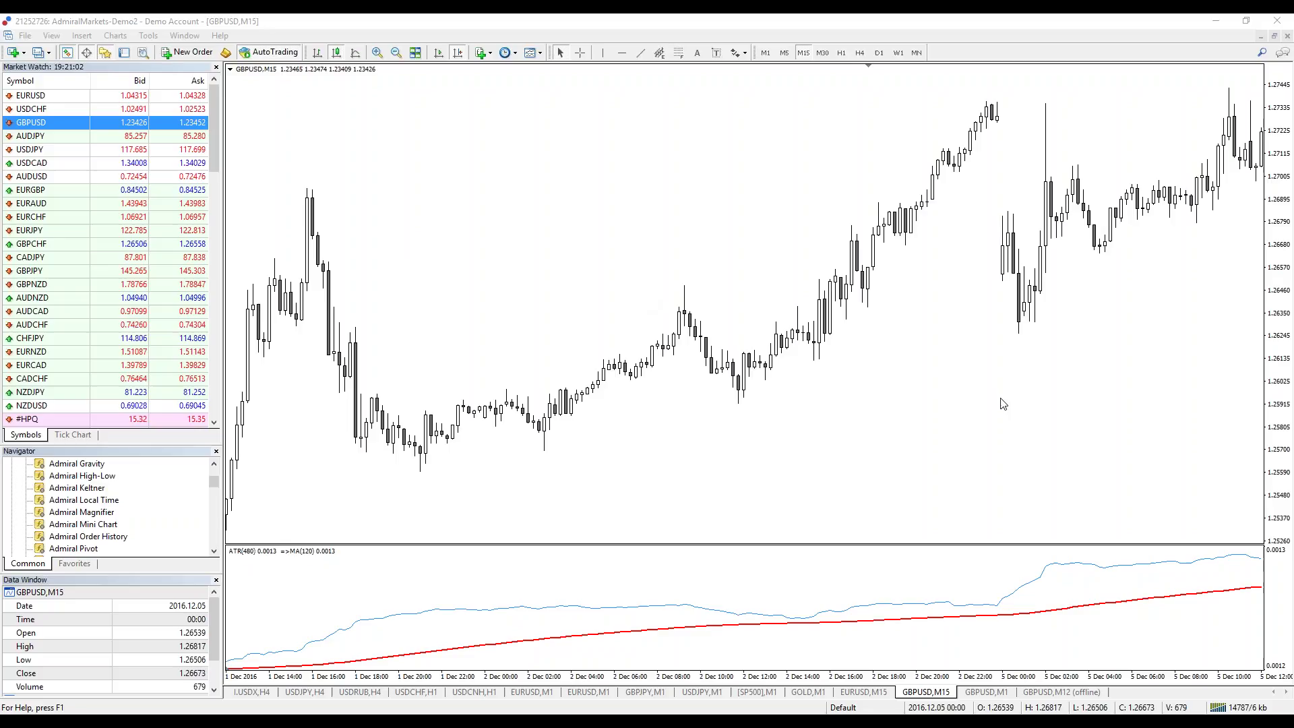
click(989, 694)
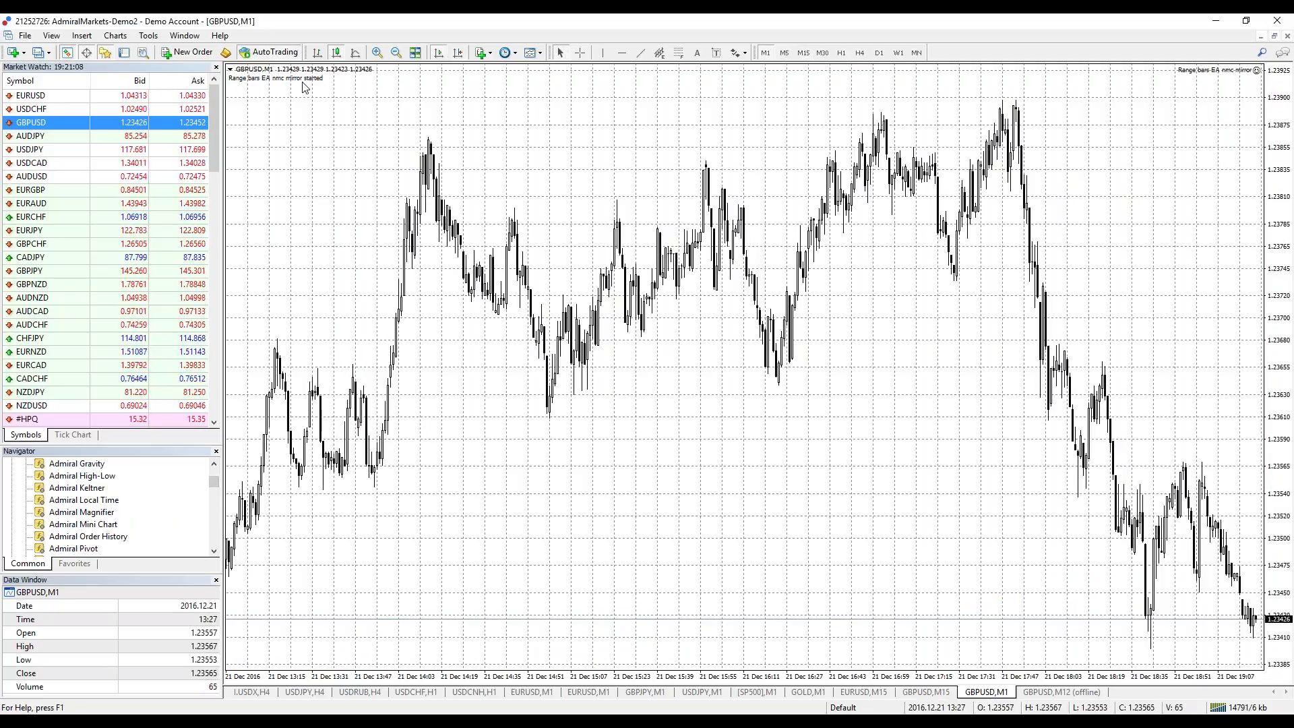
- Set the range-bars expert's MaxBars input to 1000, then switch to the GBPUSD M12 offline chart
right_click(409, 102)
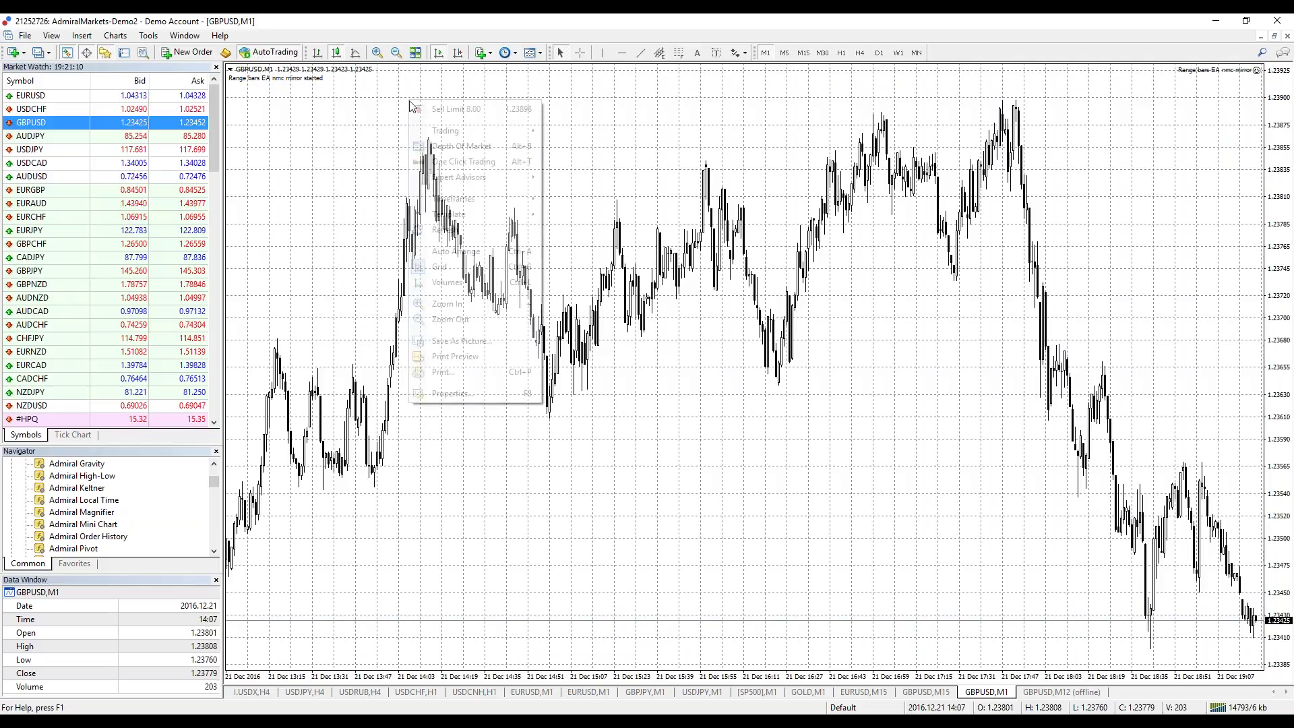
mouse_move(479, 177)
click(575, 179)
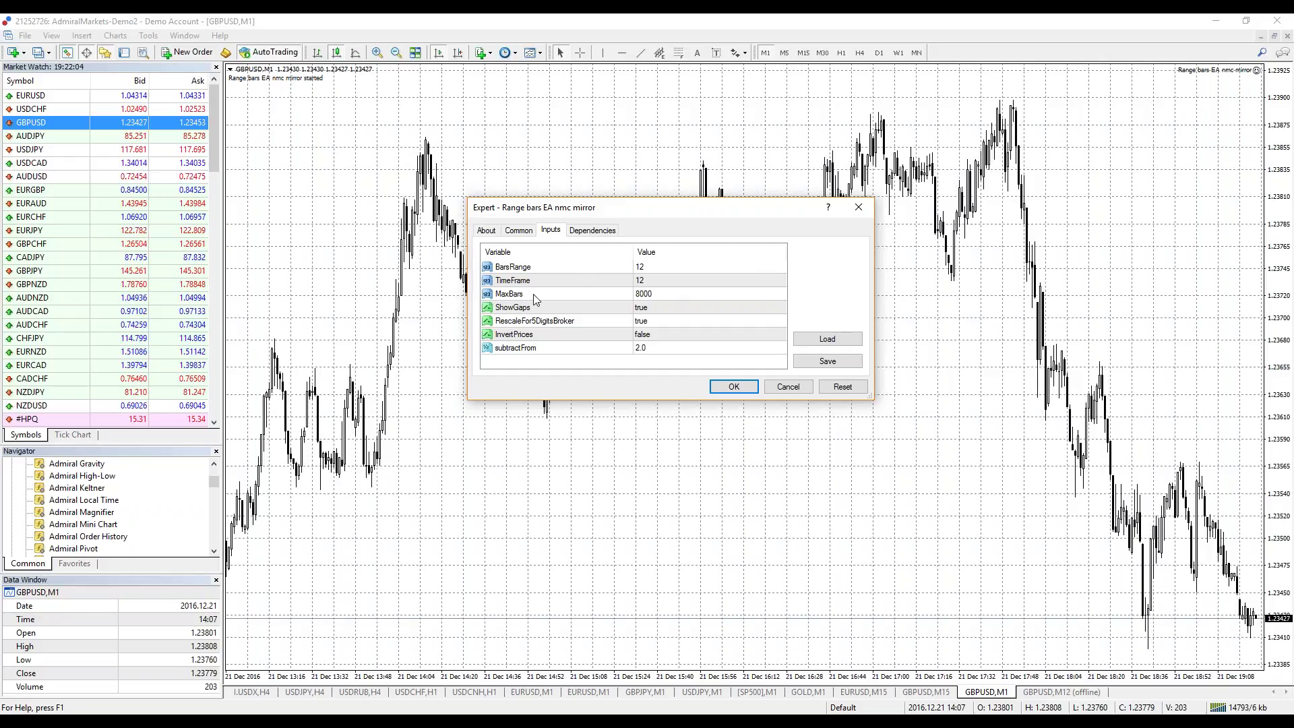
double_click(657, 296)
text(1000)
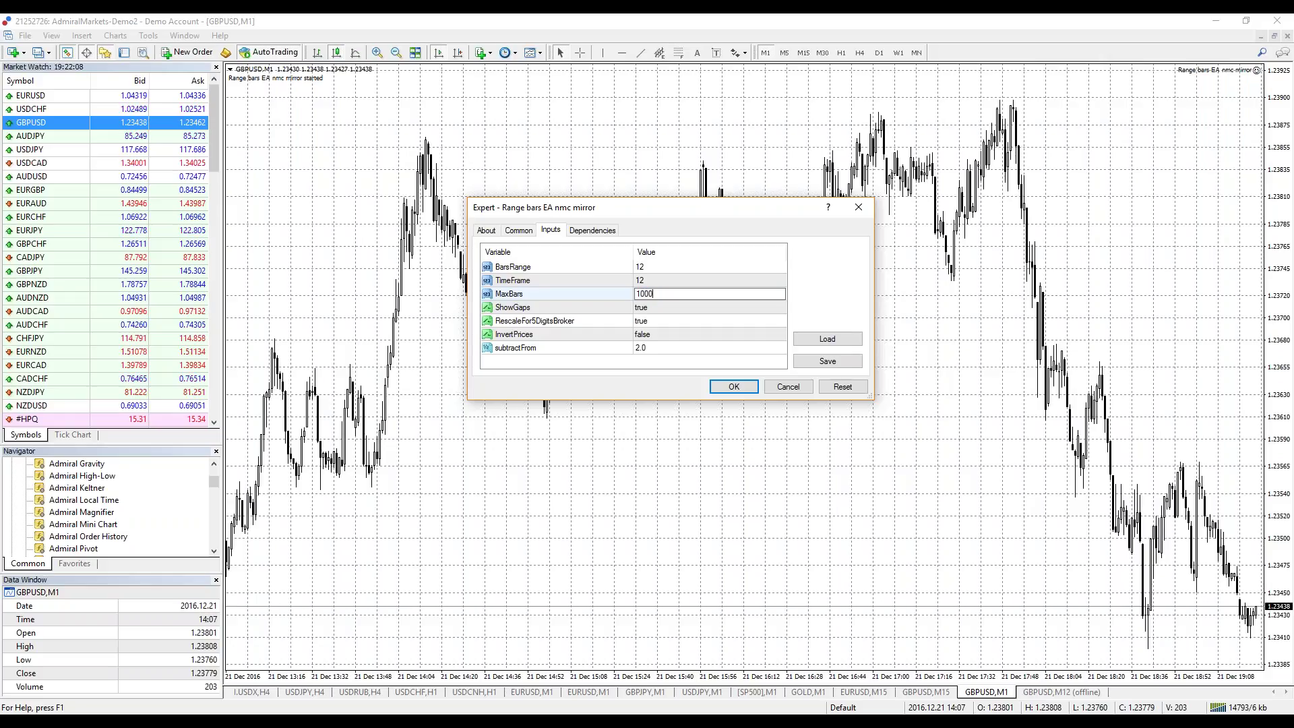
click(731, 386)
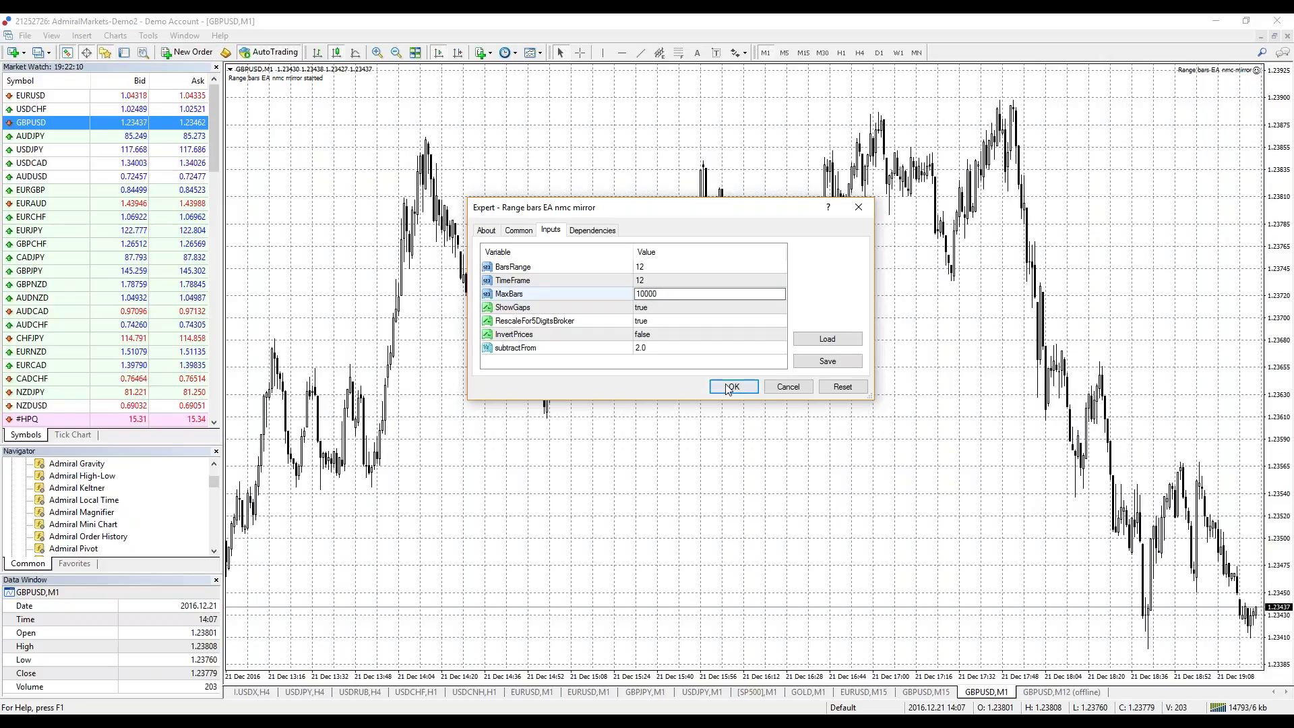
click(1062, 692)
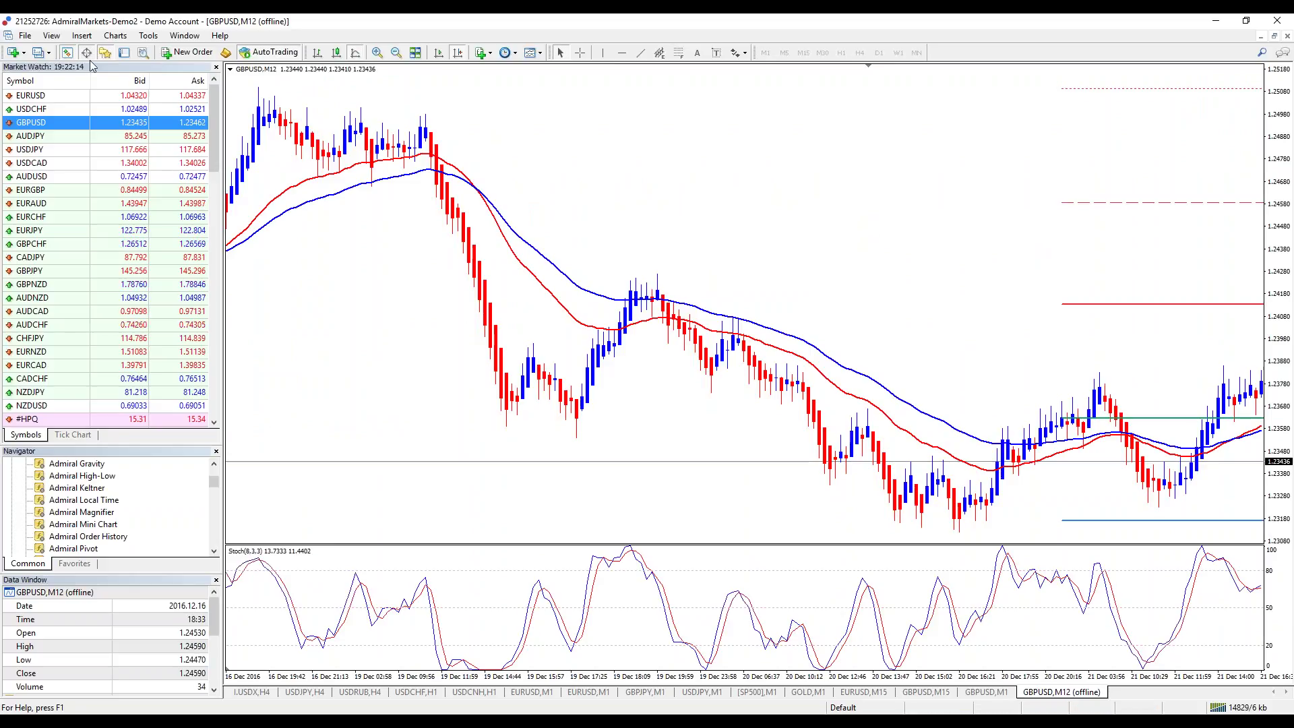
click(987, 693)
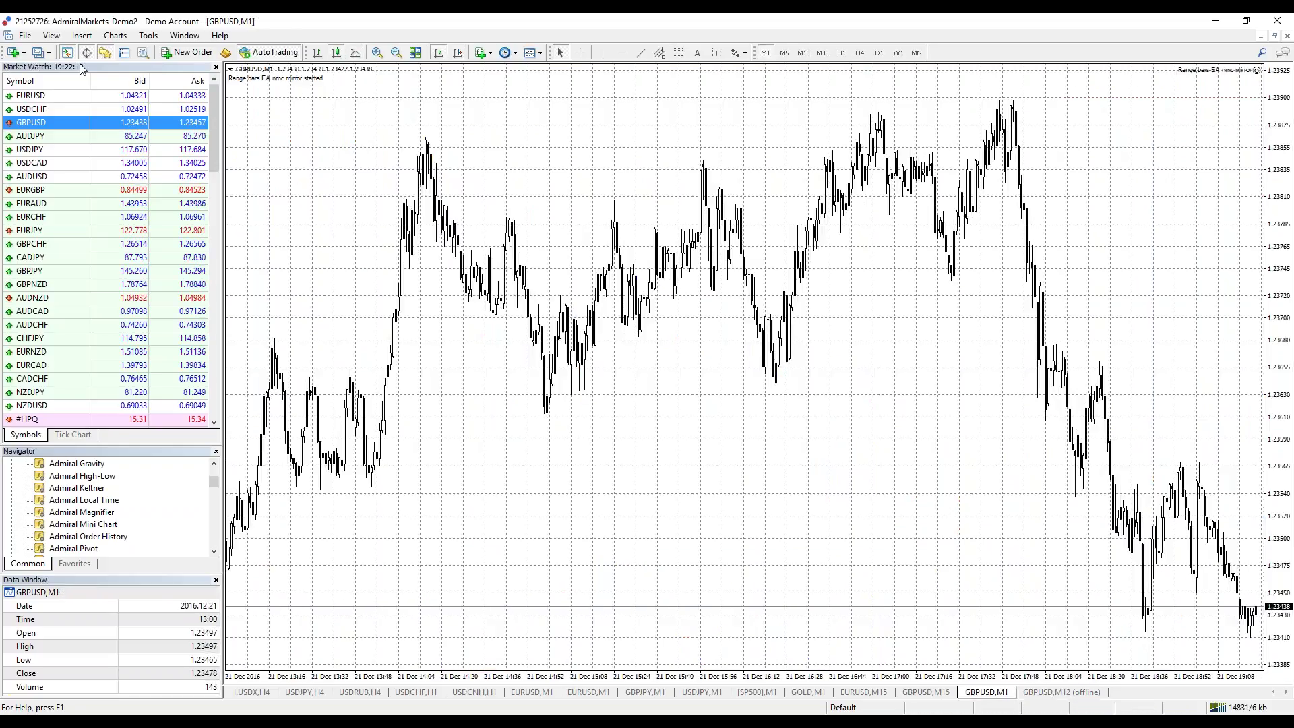
click(25, 36)
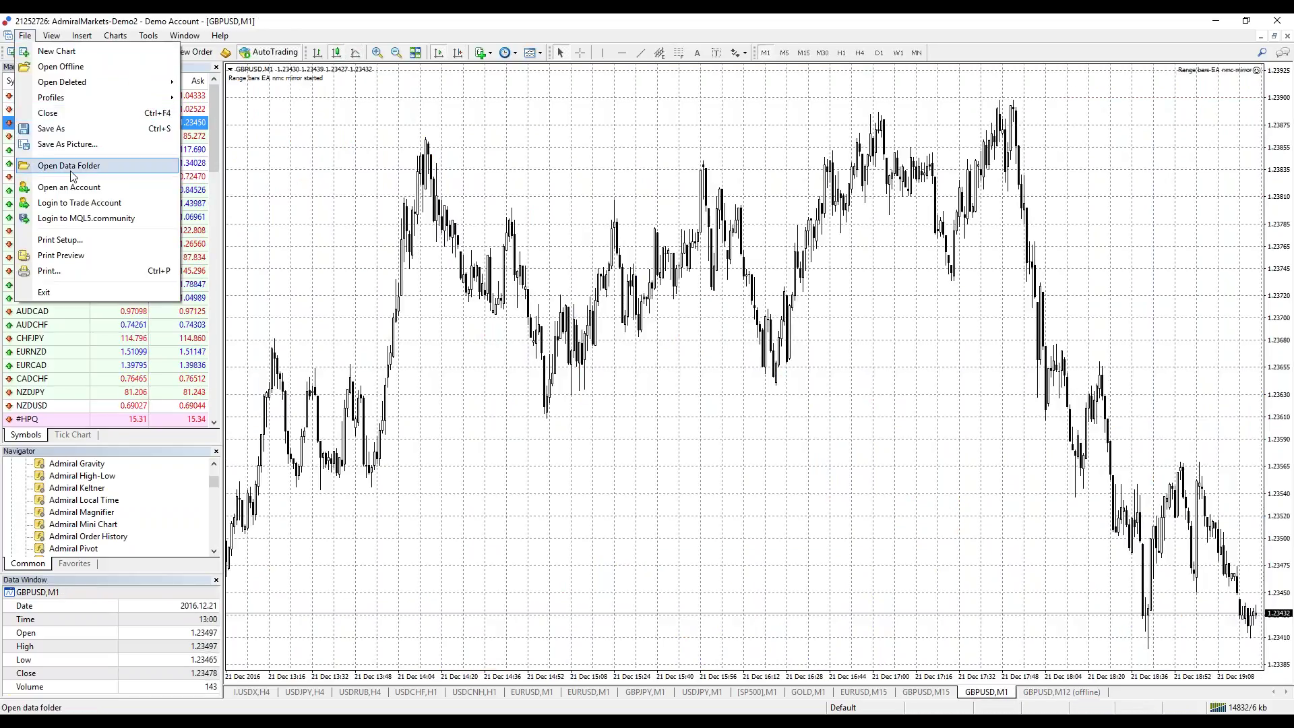
scroll(774, 514, up, 5)
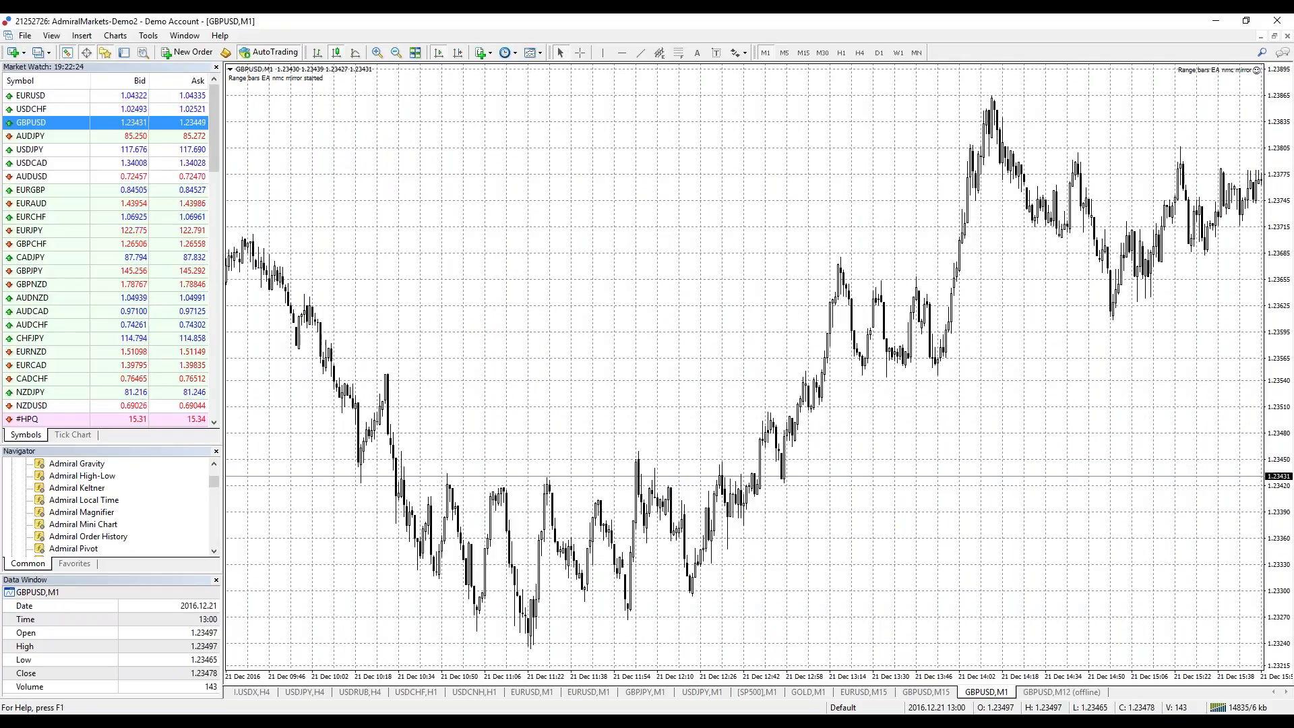
scroll(805, 512, down, 5)
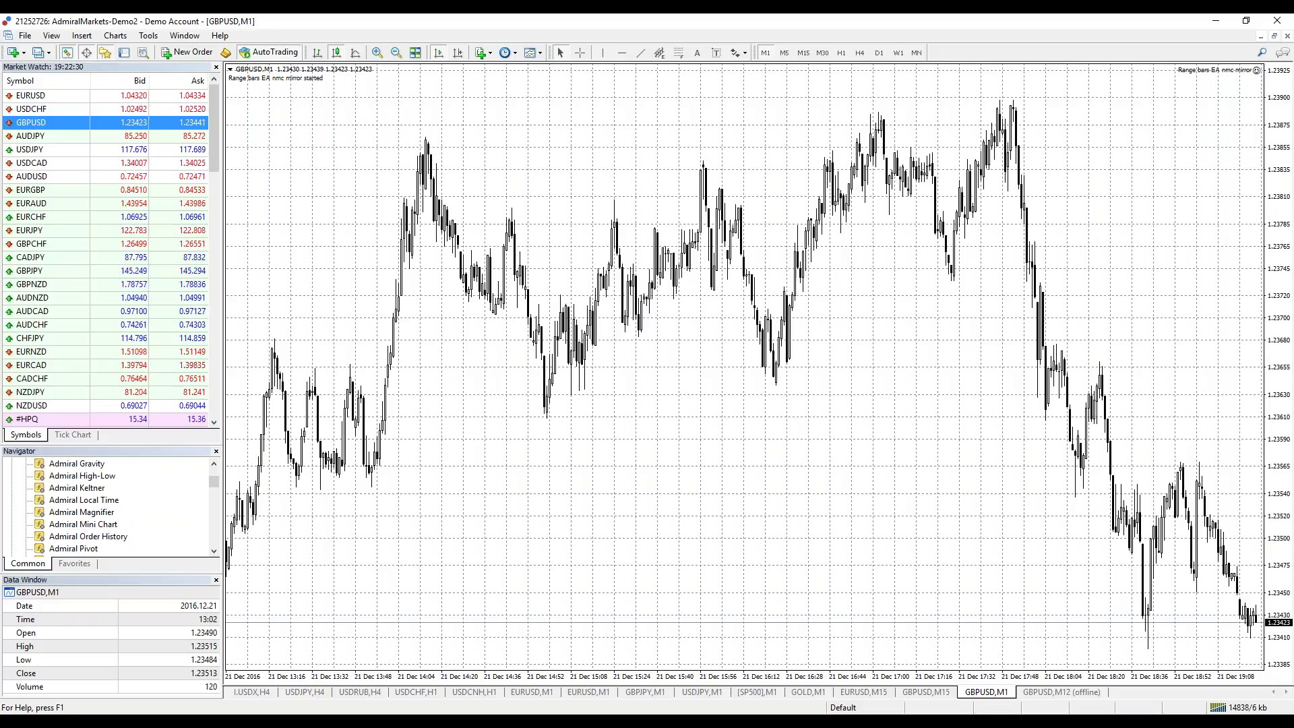
click(1072, 693)
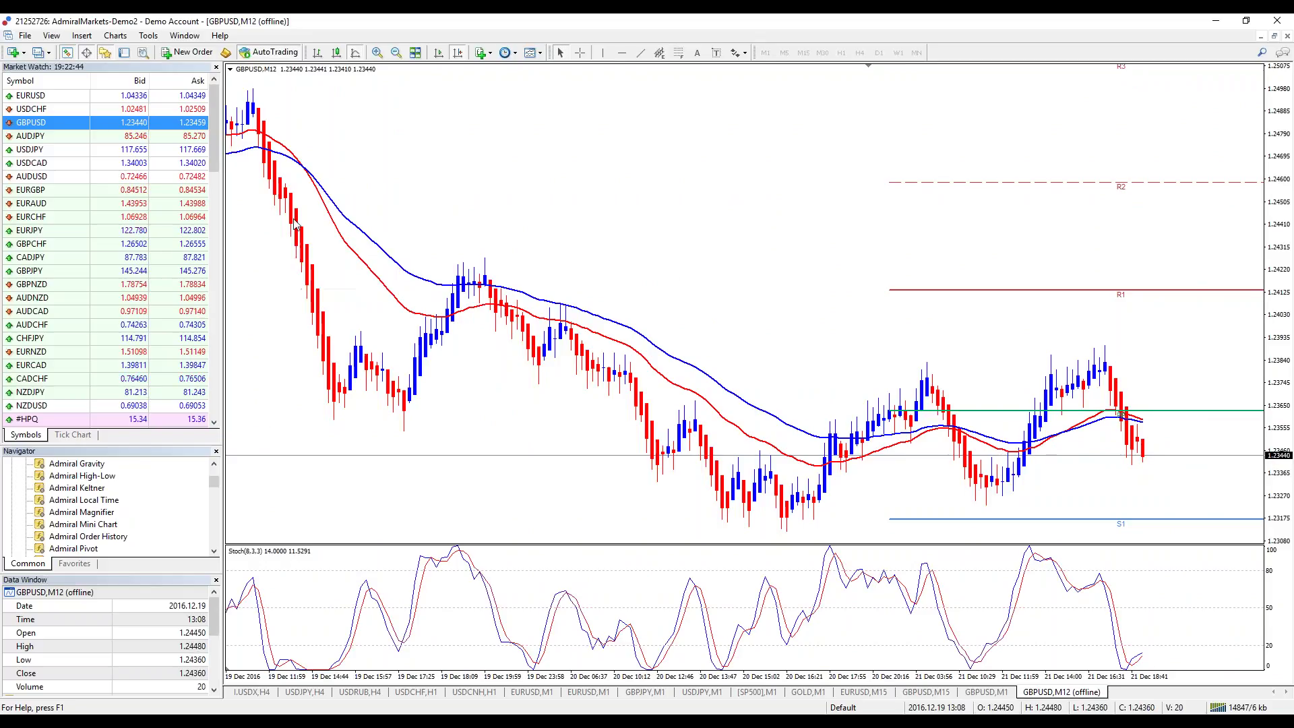
mouse_move(309, 255)
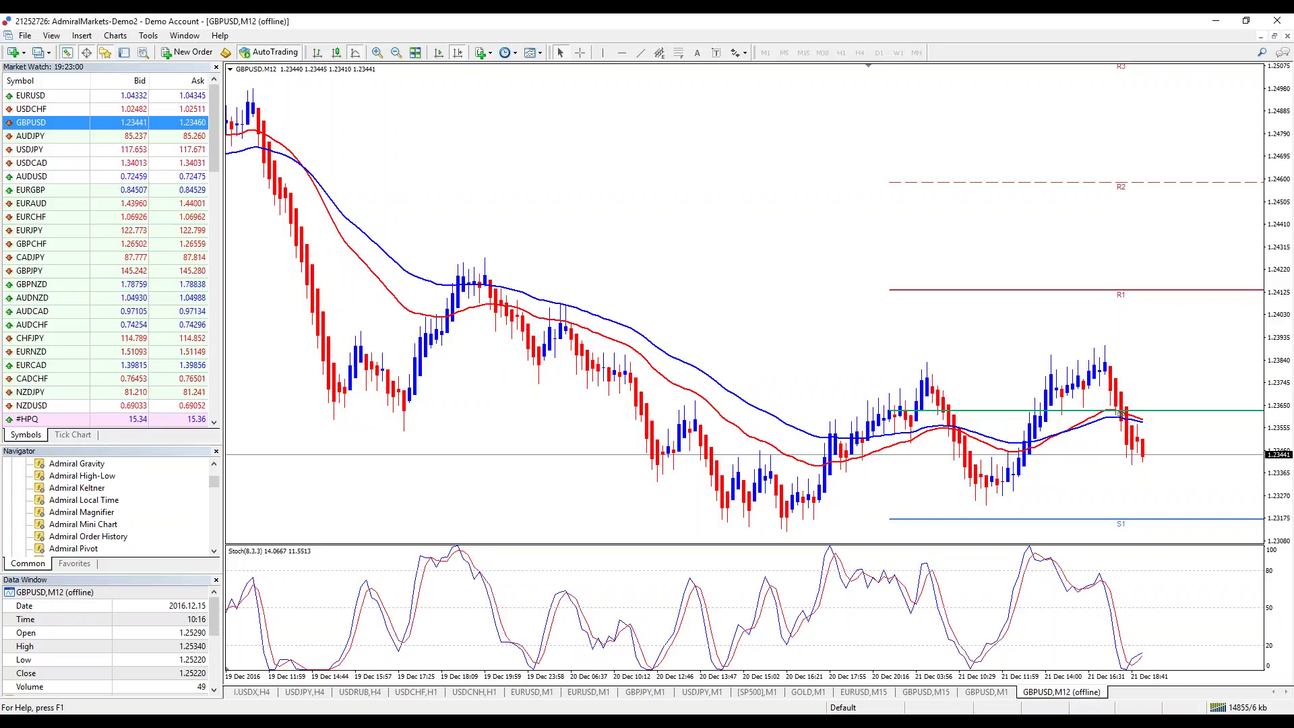
- Zoom in on the M12 chart and make the first exponential moving average blue
right_click(640, 221)
key(plus)
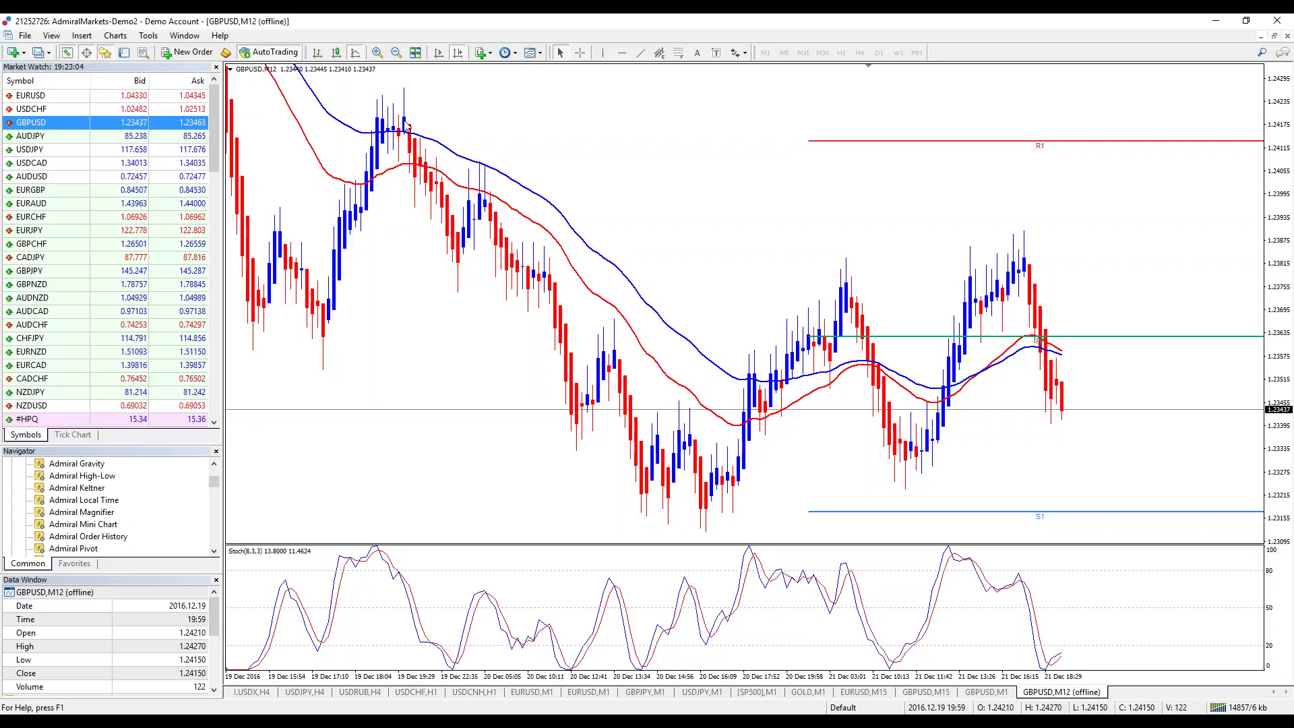
right_click(649, 162)
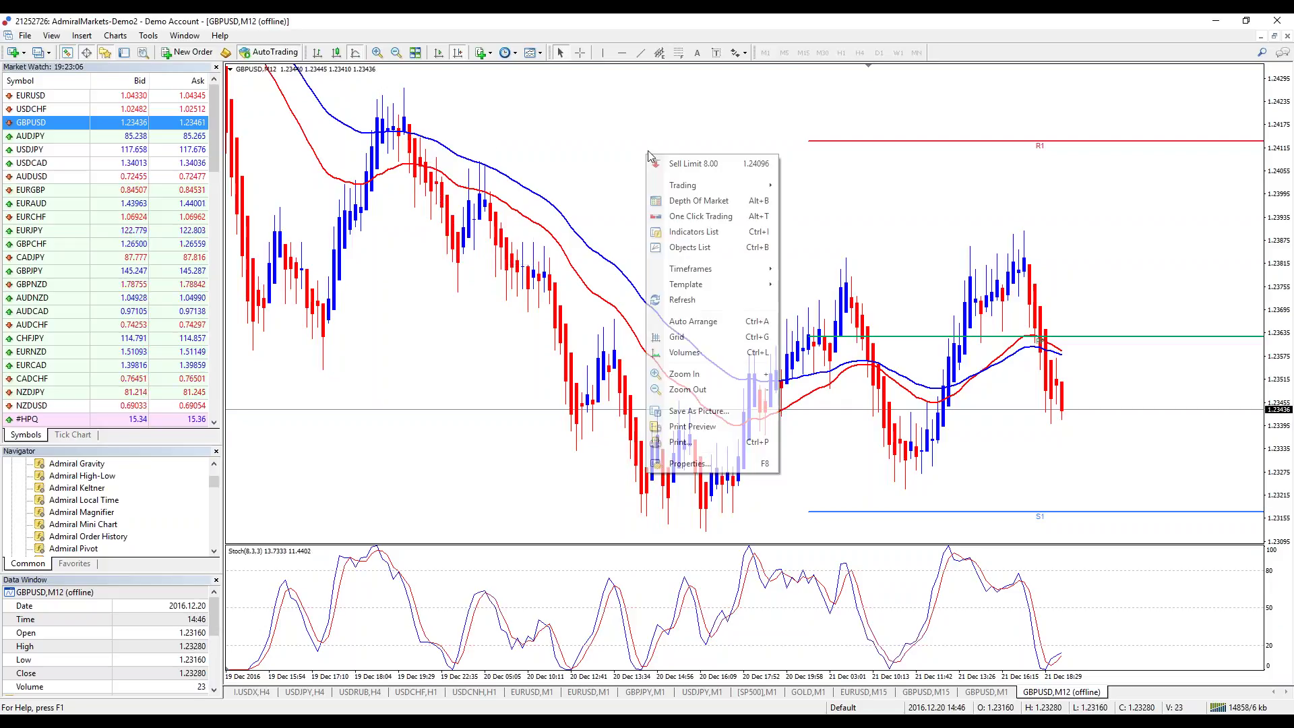
click(670, 243)
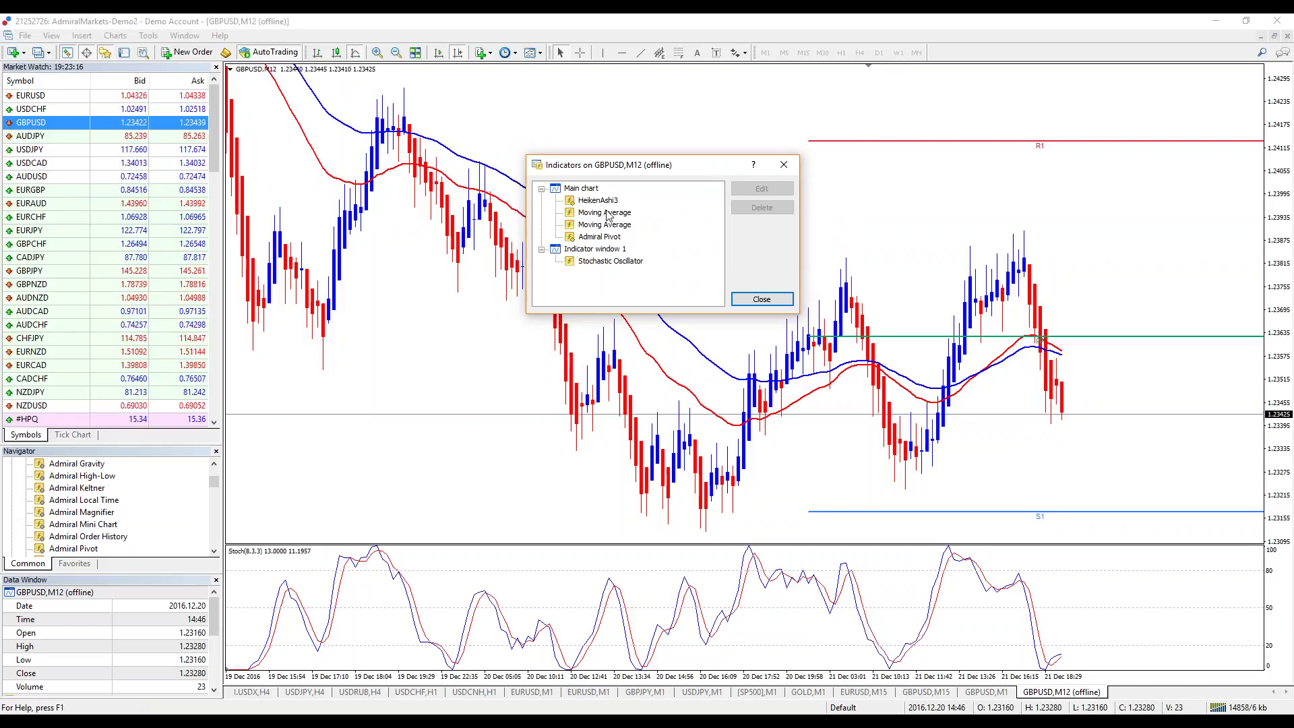
double_click(604, 212)
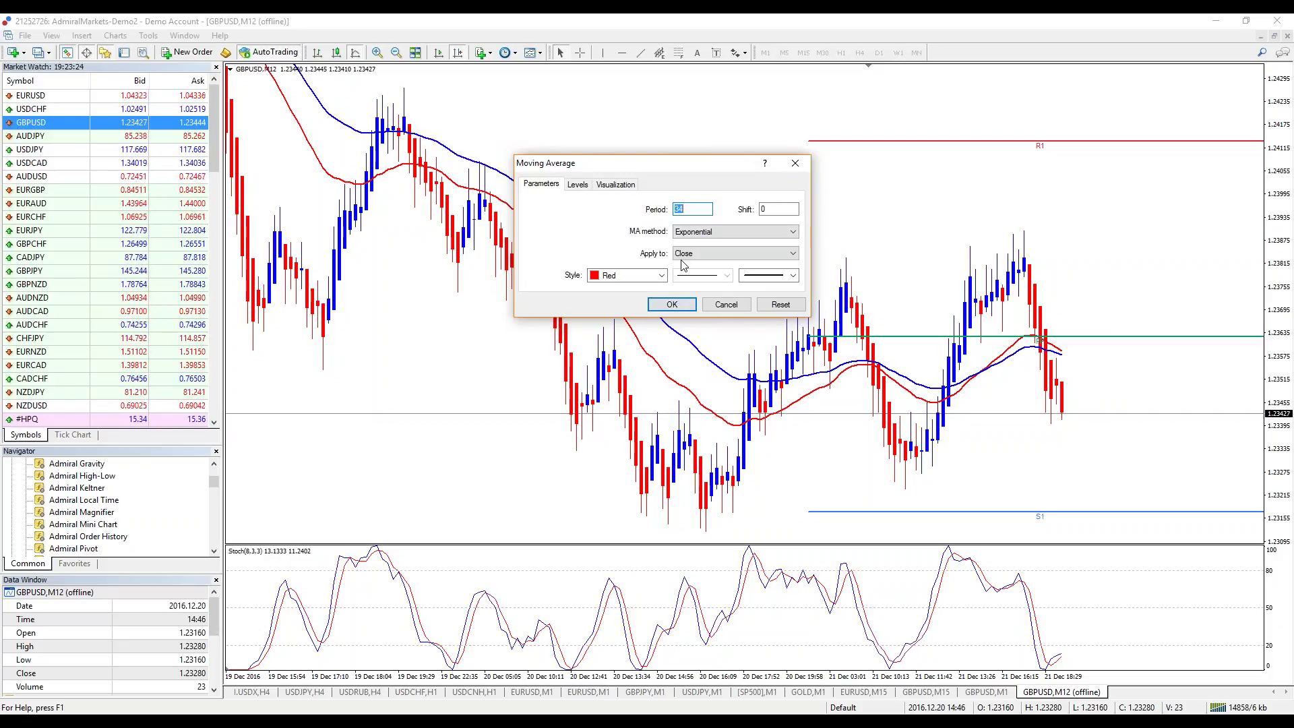
click(707, 233)
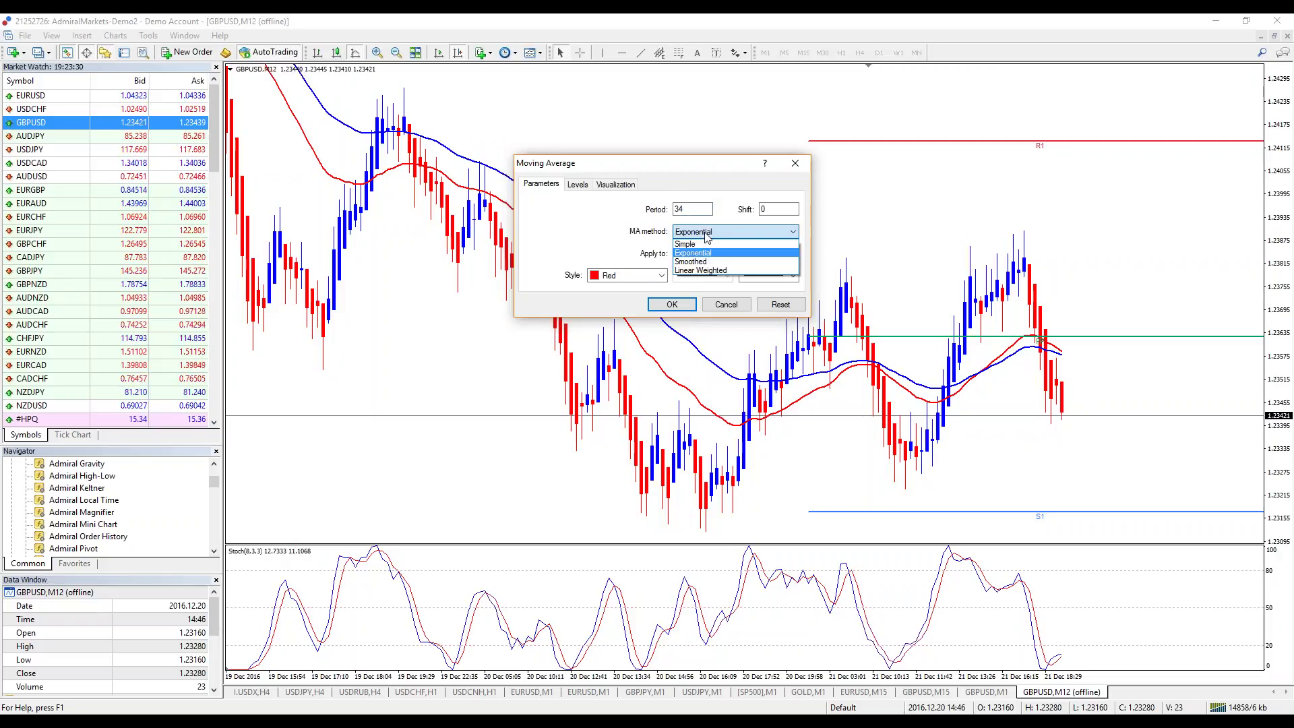
click(695, 253)
click(662, 275)
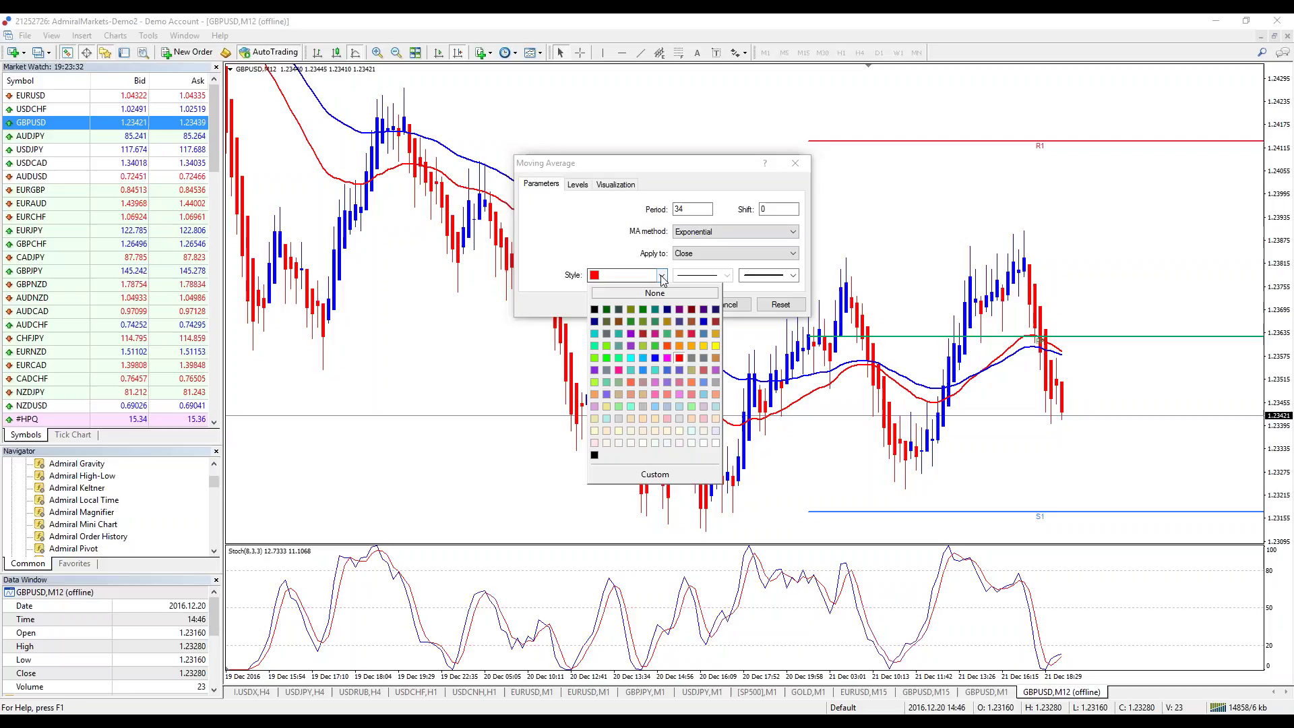
click(657, 371)
click(670, 304)
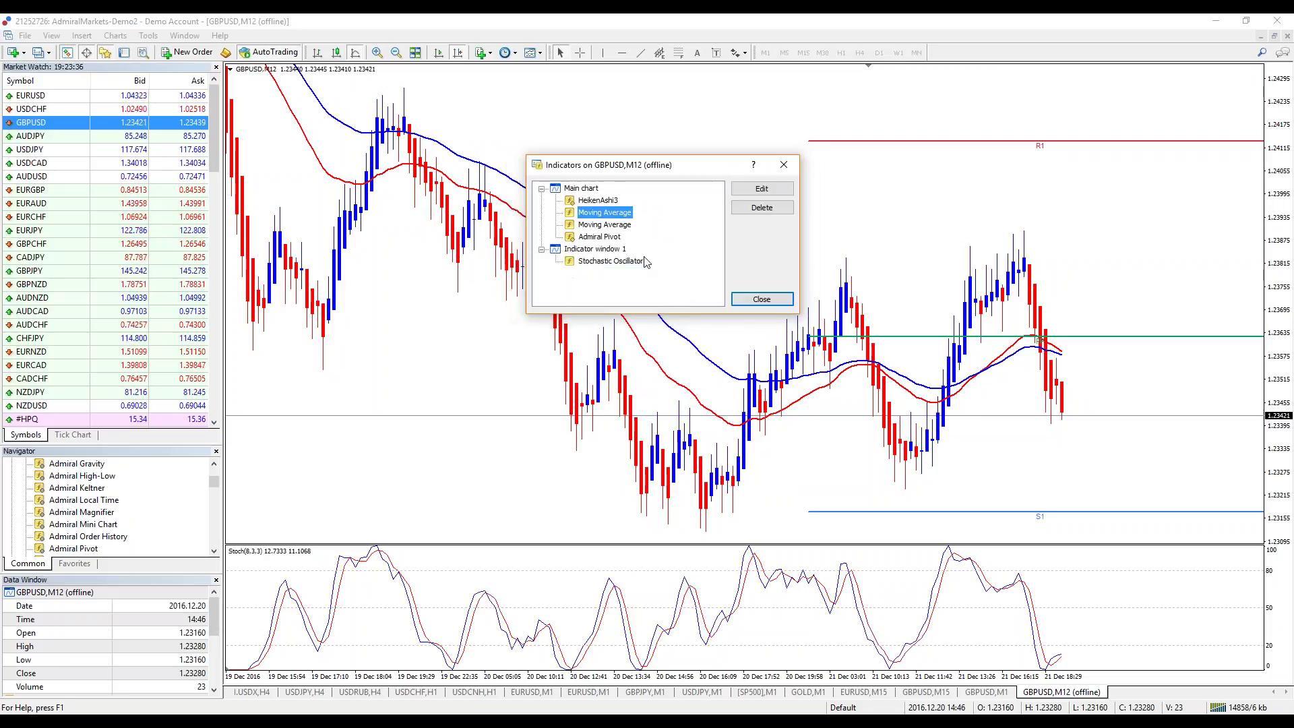
- Make the second moving average red and squeeze the price scale to show R2 and S2
double_click(621, 226)
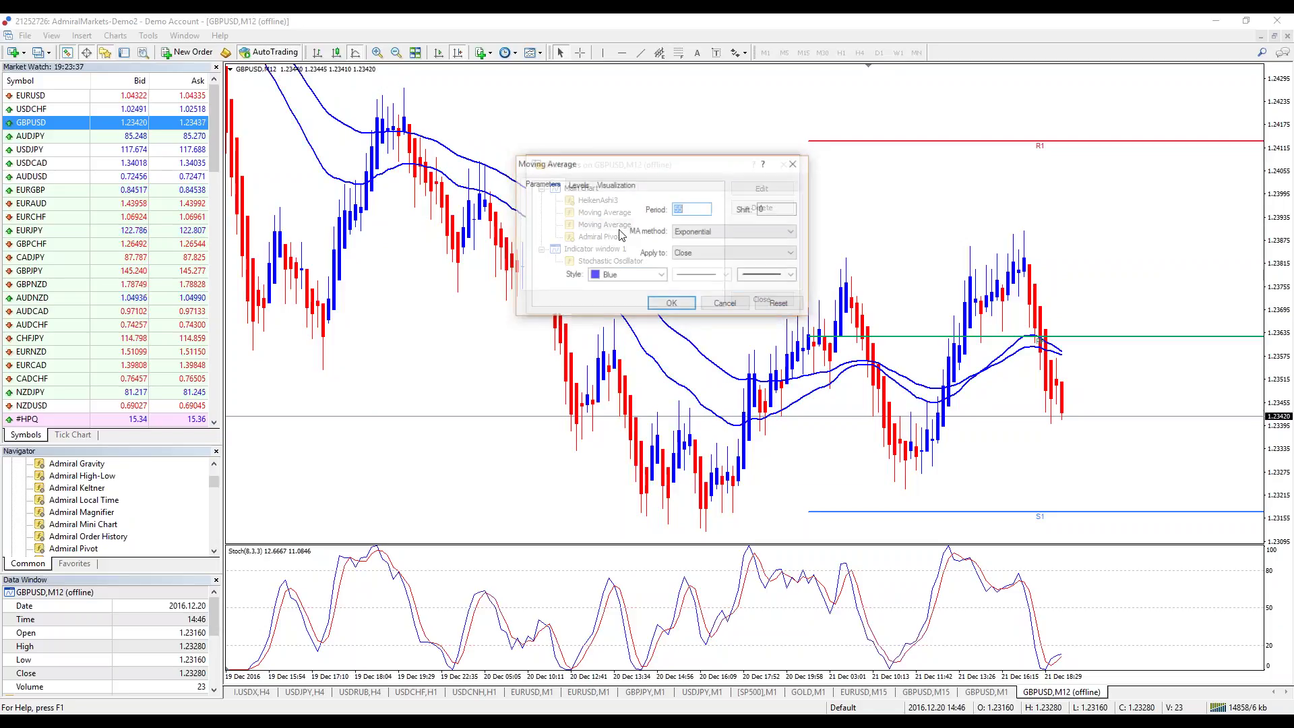
click(661, 275)
click(657, 370)
click(672, 304)
click(760, 298)
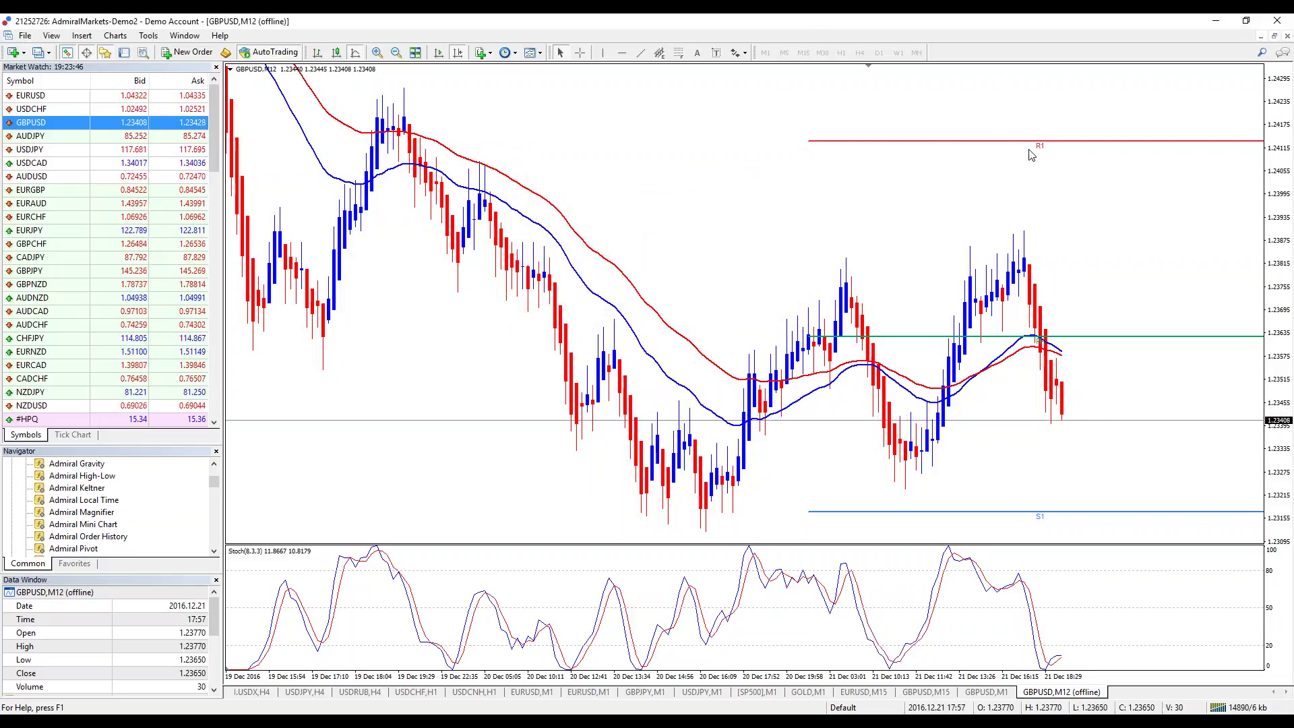
drag(1288, 201, 1288, 241)
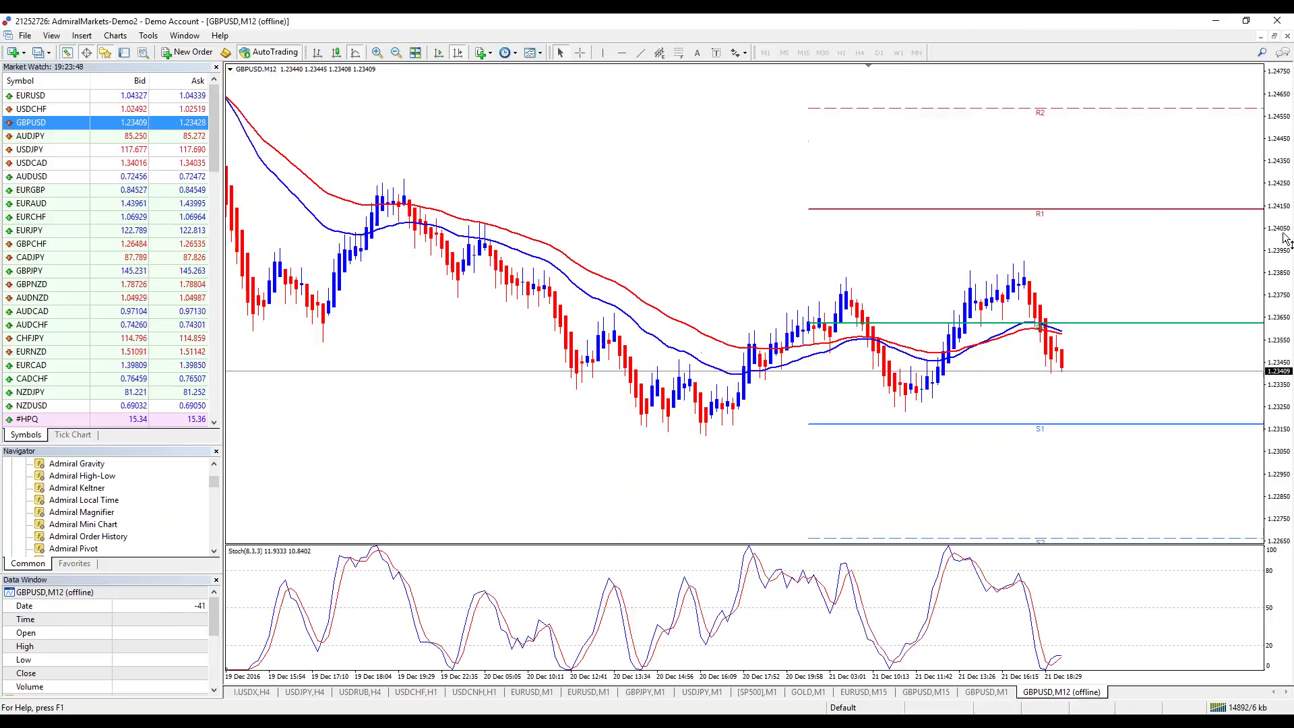
- Change the M12 chart's Admiral Pivot timeframe from D1 to H4, then return to GBPUSD M1
right_click(712, 167)
click(759, 243)
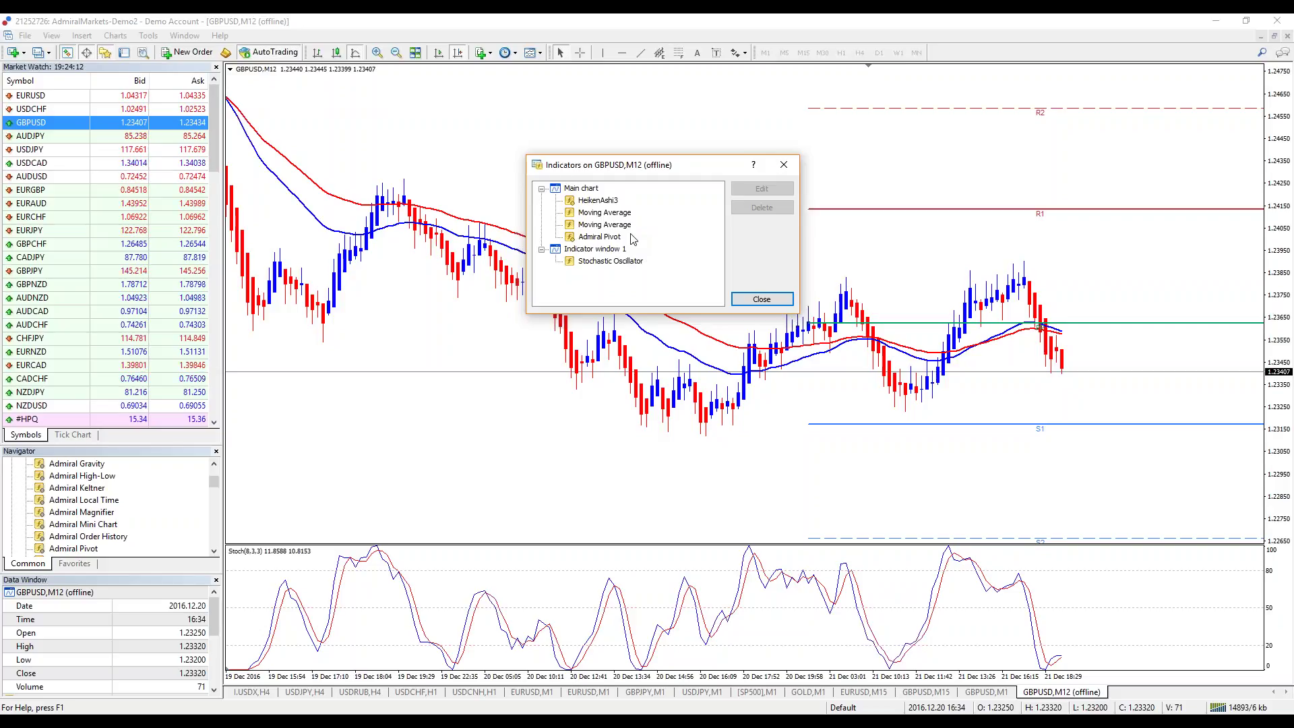
double_click(600, 237)
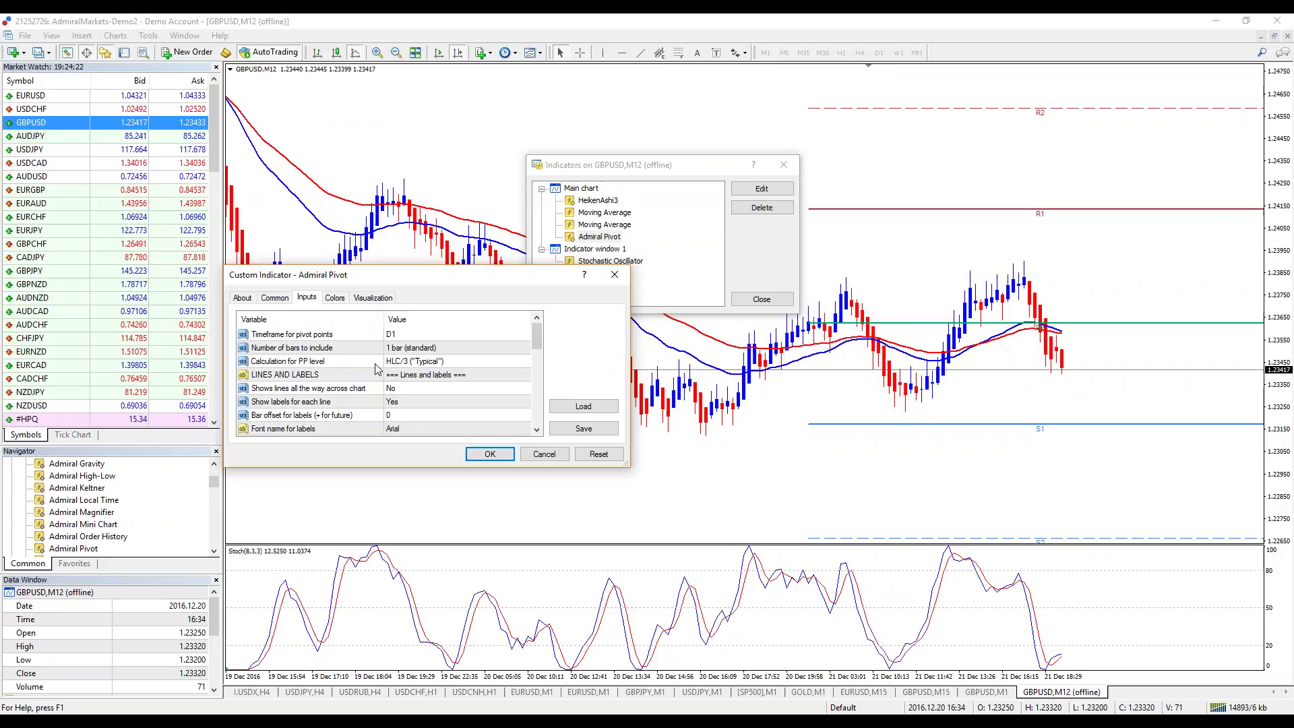
click(396, 337)
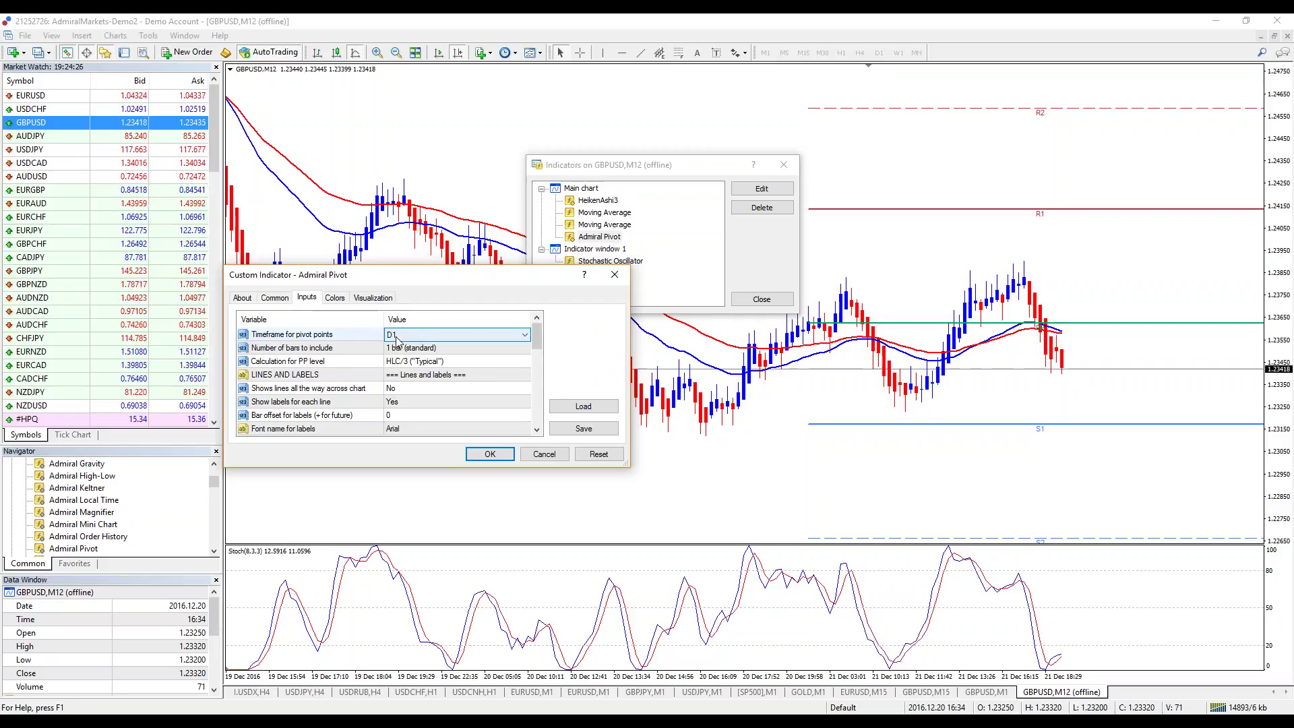
click(398, 337)
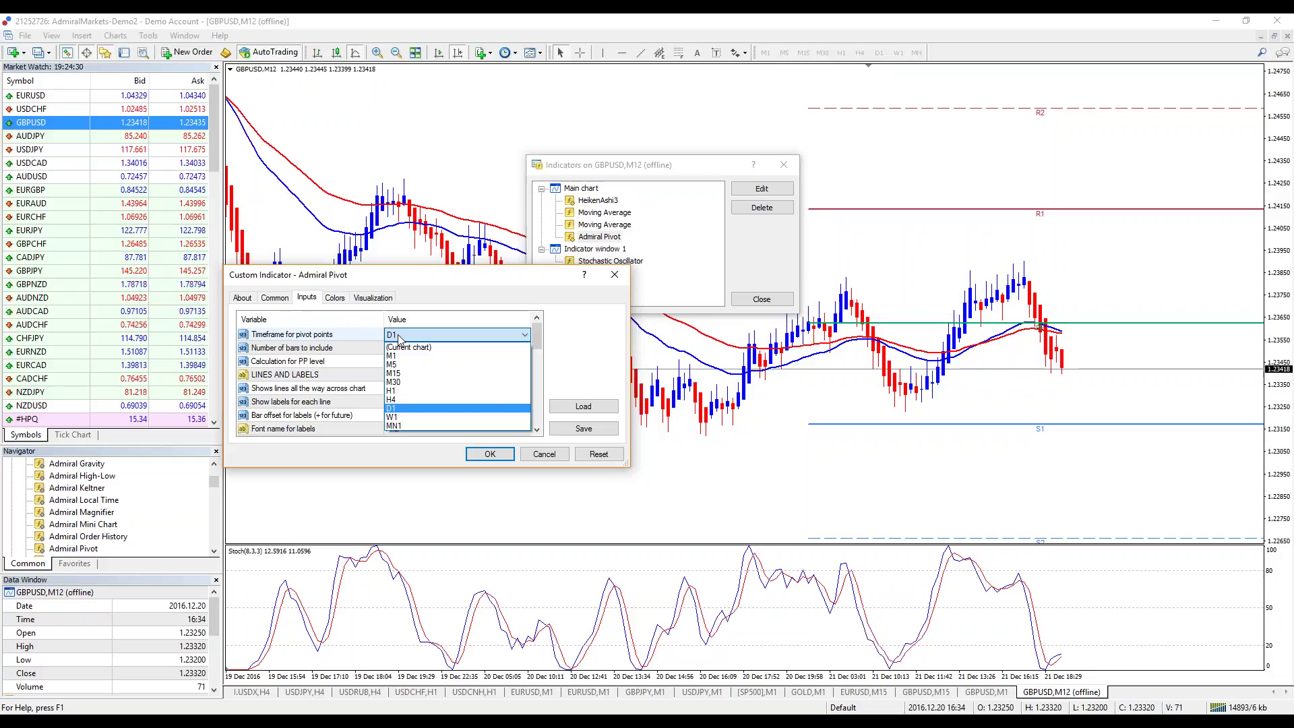
click(422, 398)
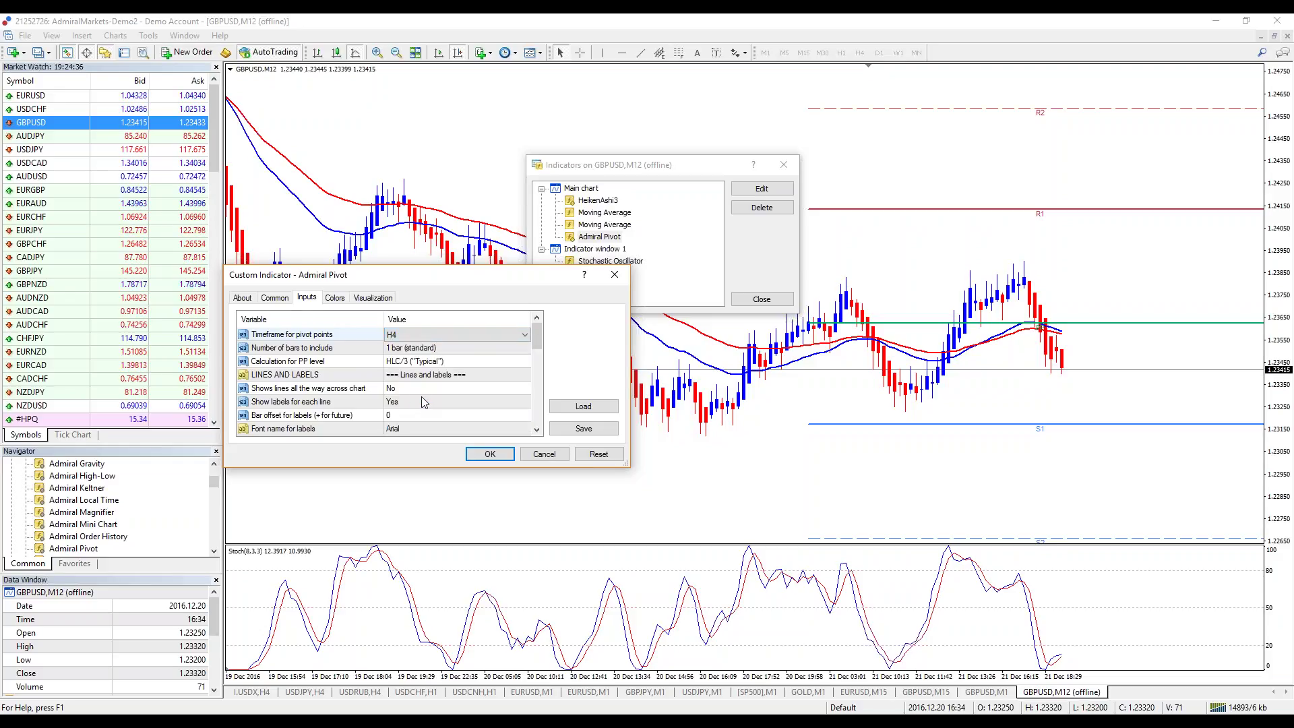
click(560, 453)
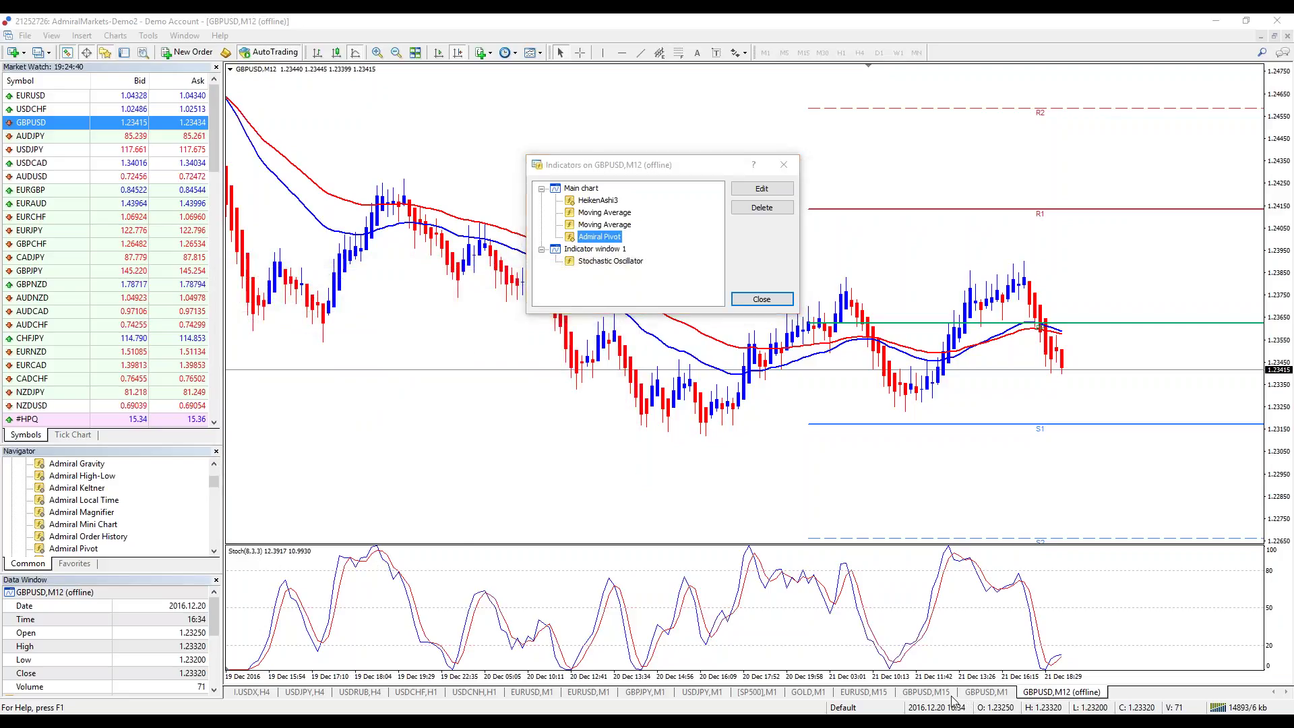
click(762, 300)
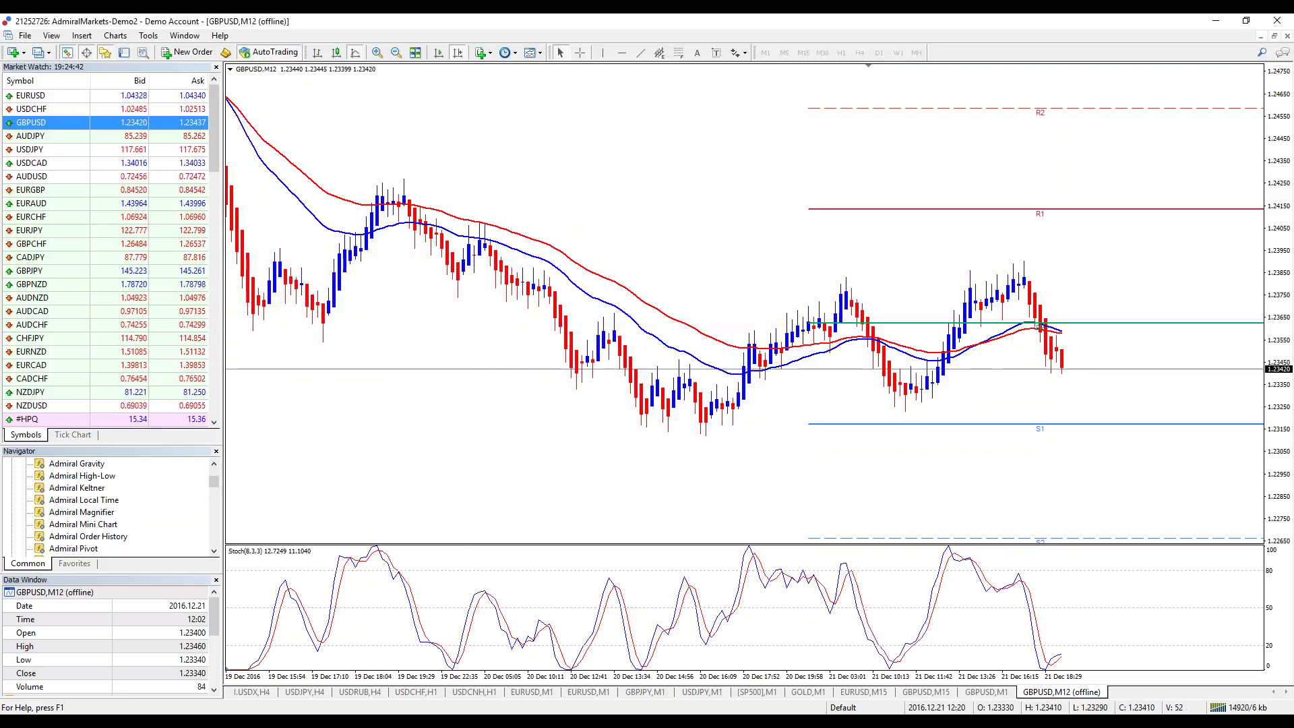
click(972, 693)
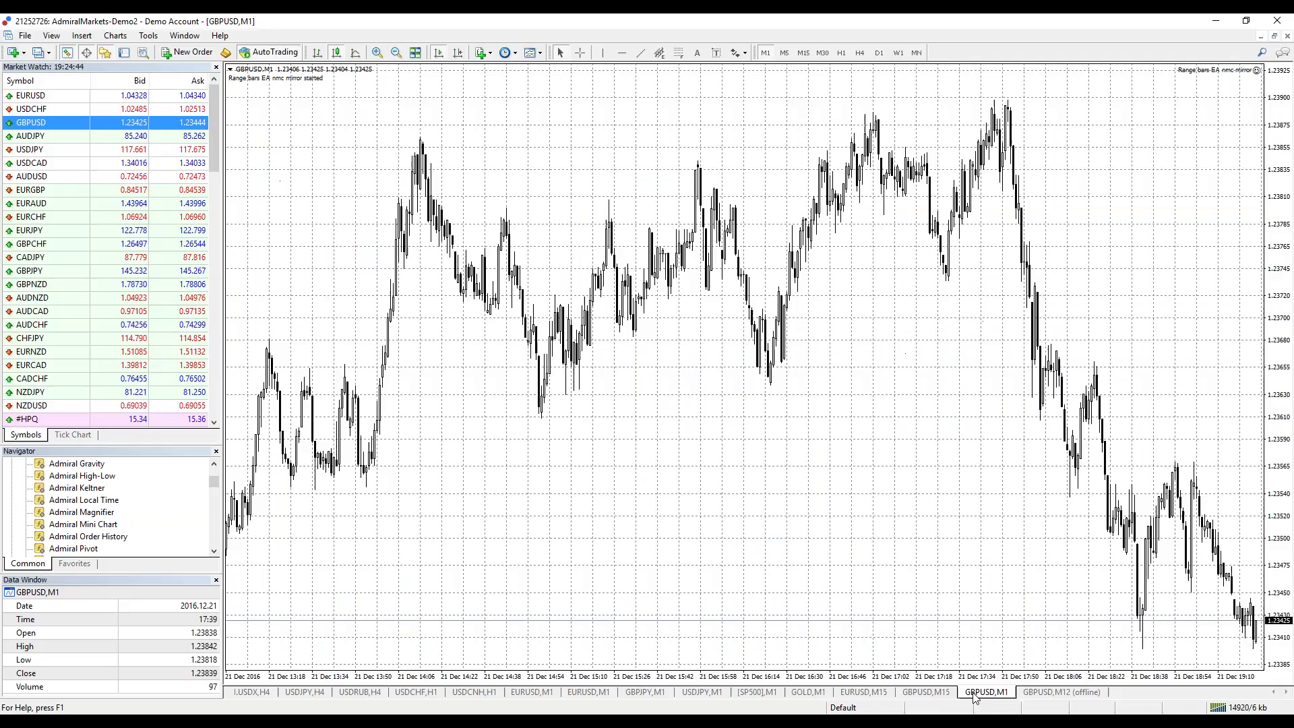
- Open a new GBPUSD chart from Forex Spot and set it to the M1 timeframe
click(926, 692)
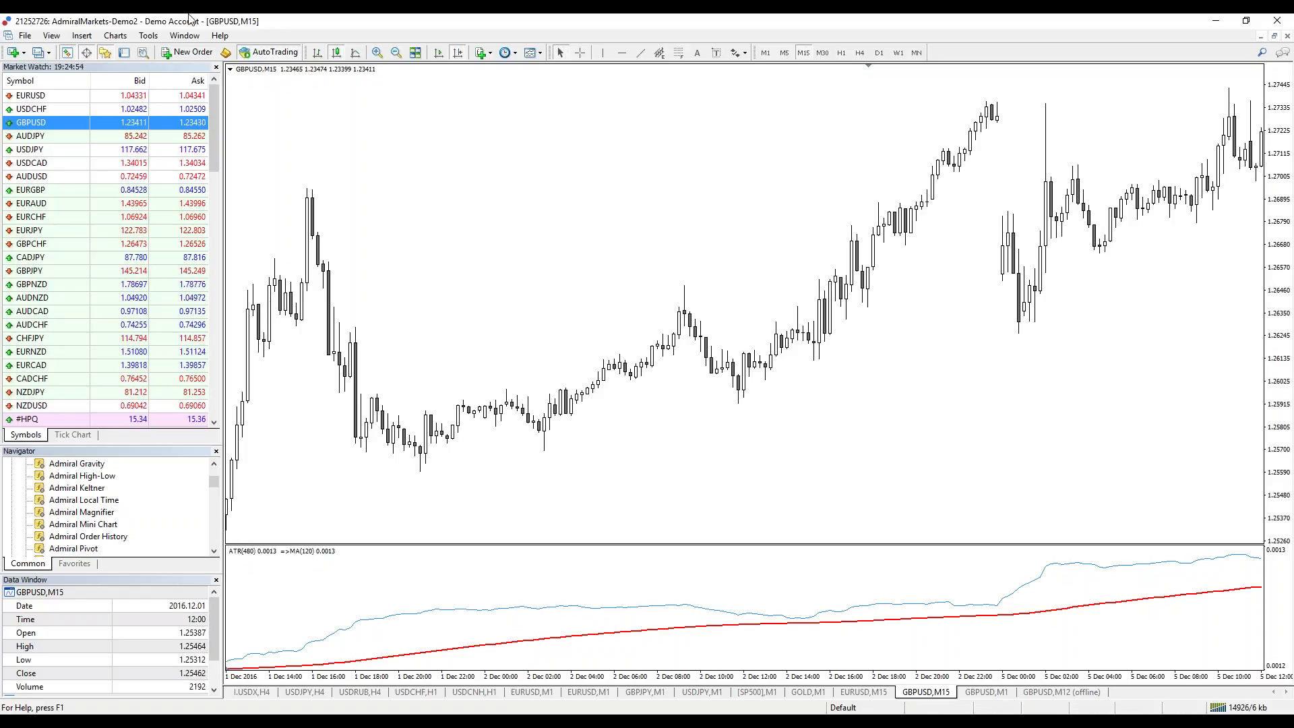
click(14, 53)
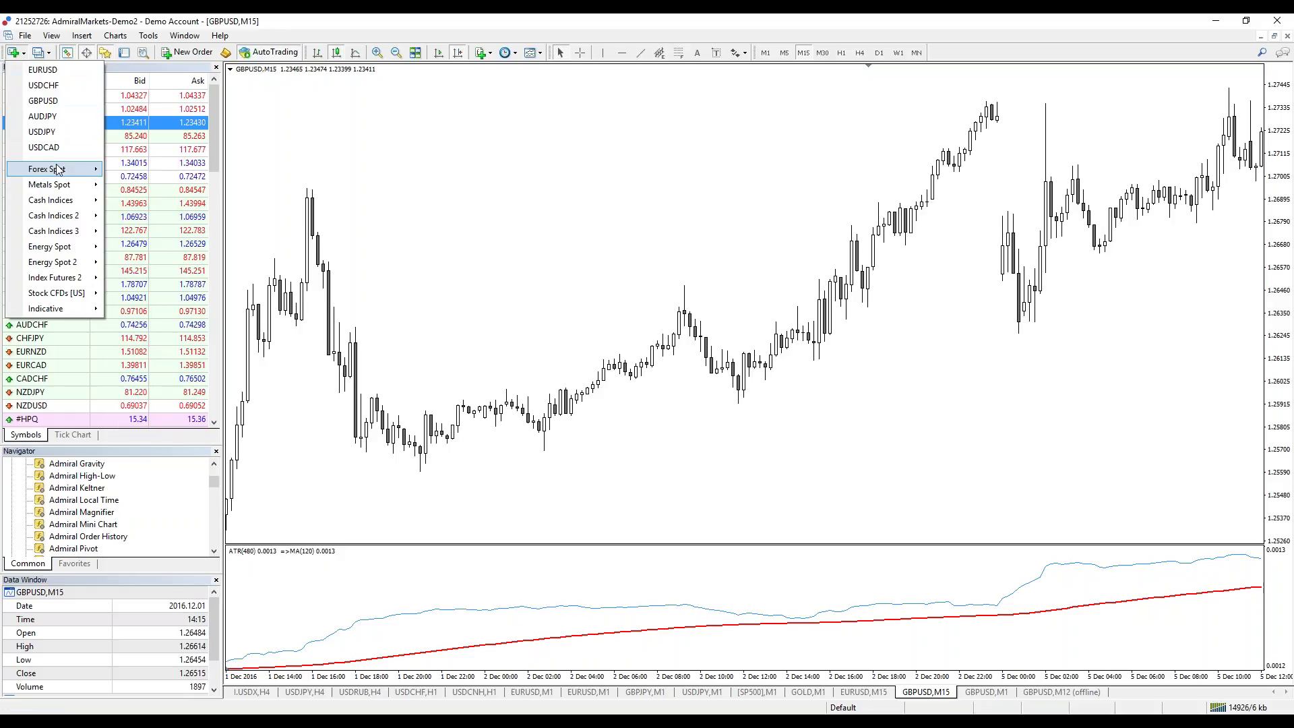
mouse_move(60, 169)
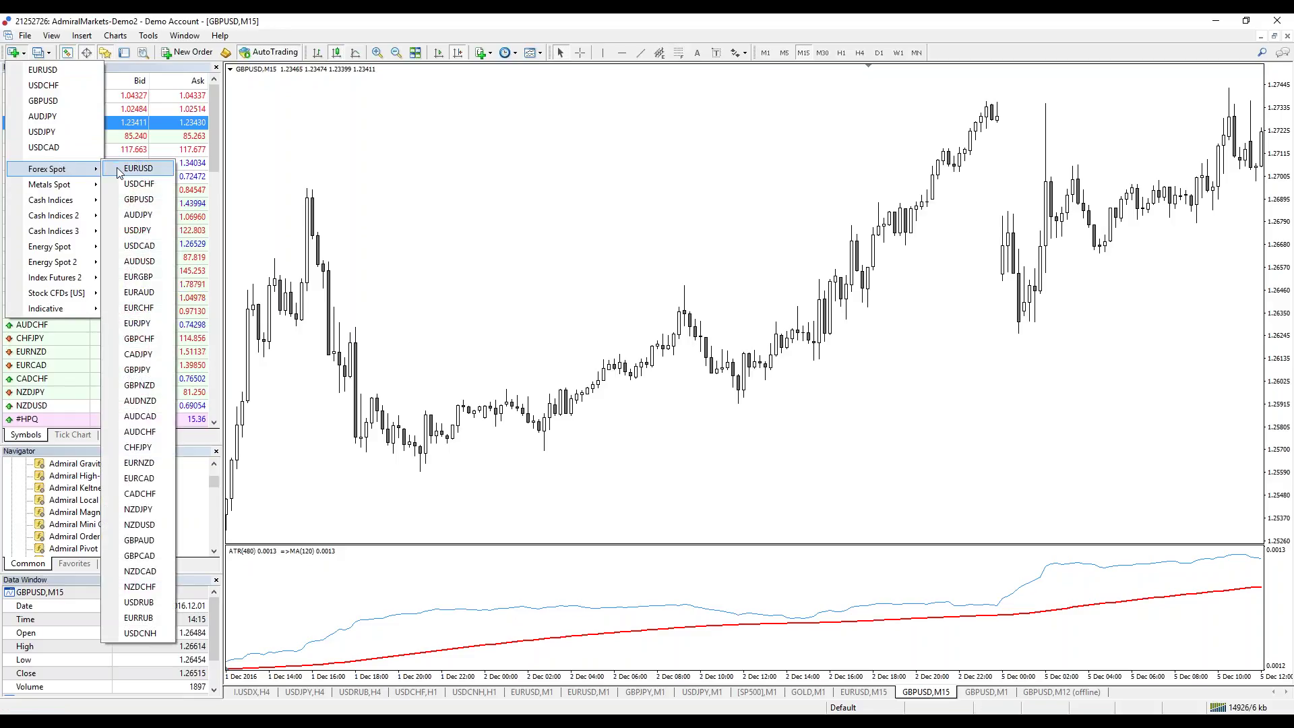
click(138, 199)
click(765, 53)
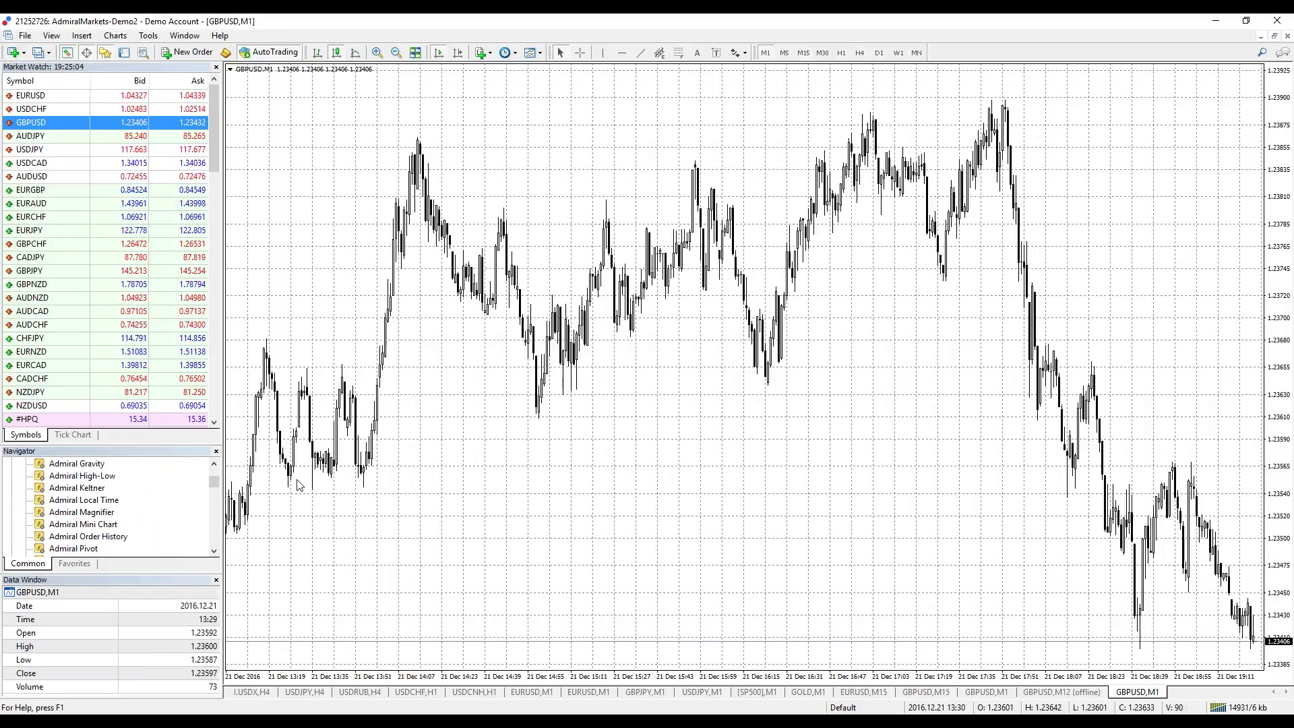
- Attach Range bars EA nmc mirror with BarsRange 6, TimeFrame 6 and MaxBars 10000
drag(214, 481, 214, 470)
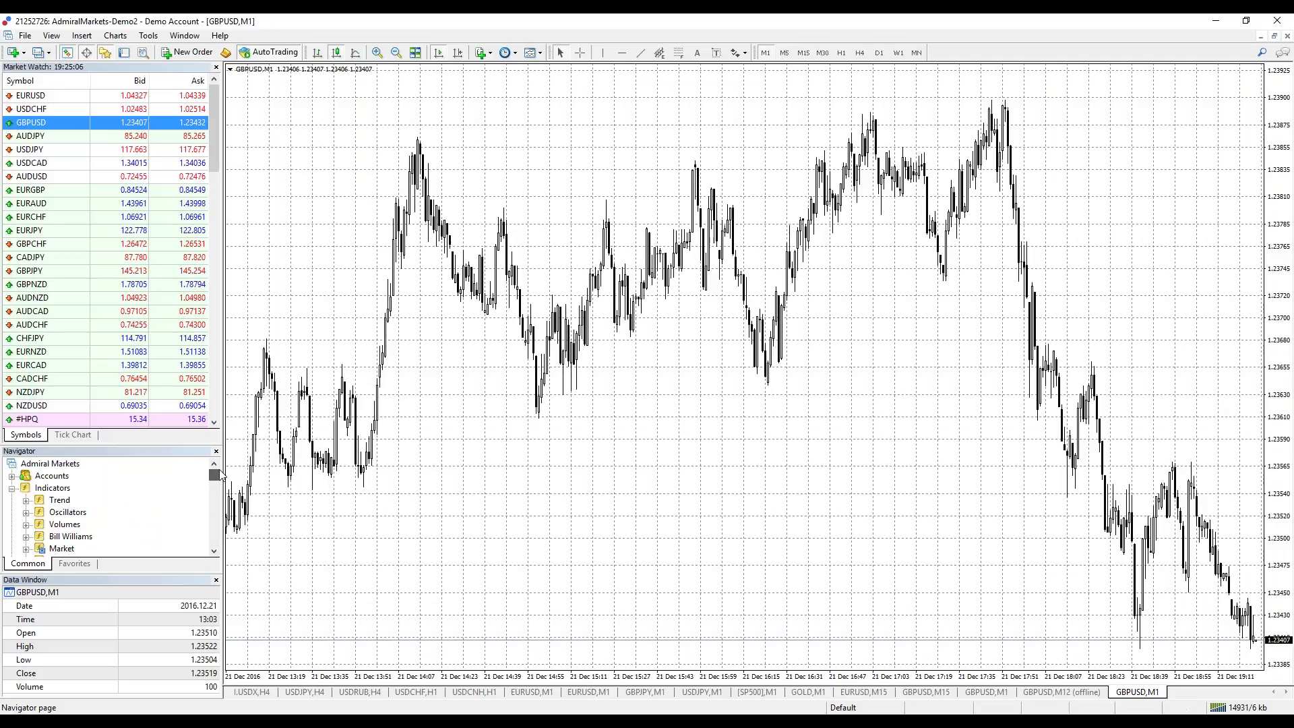
click(12, 489)
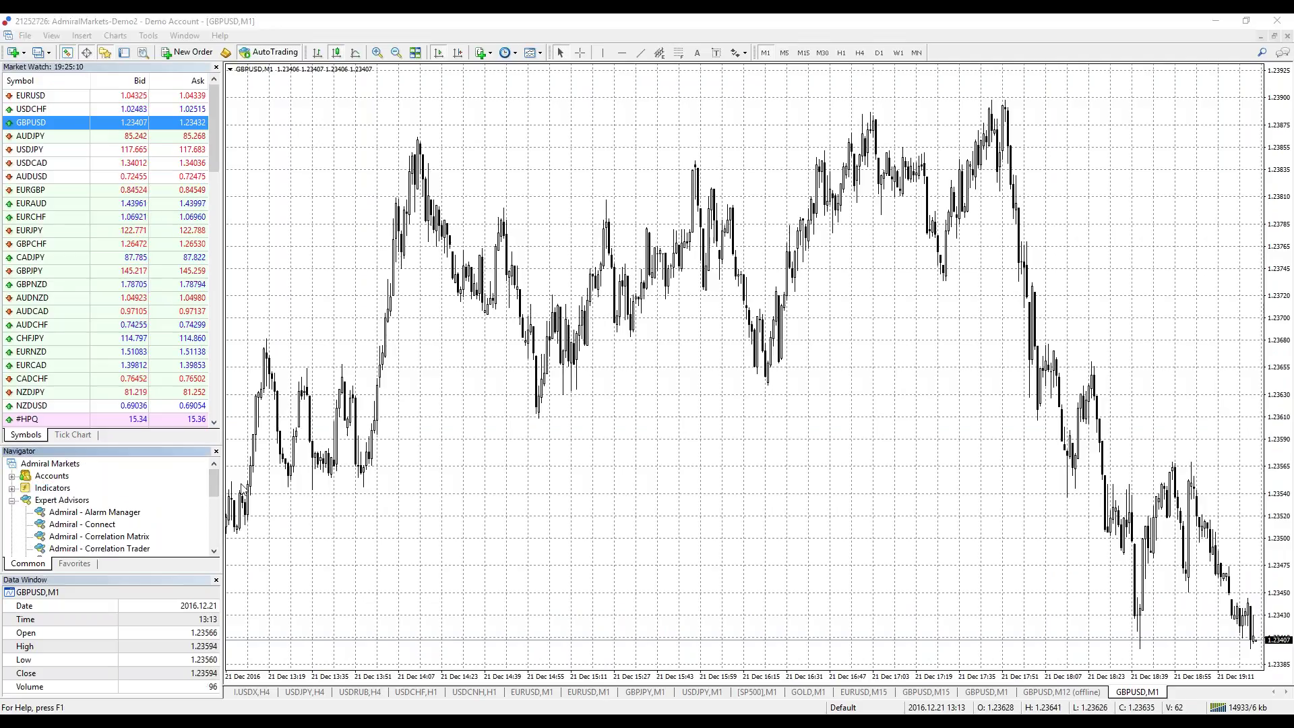
scroll(126, 519, down, 5)
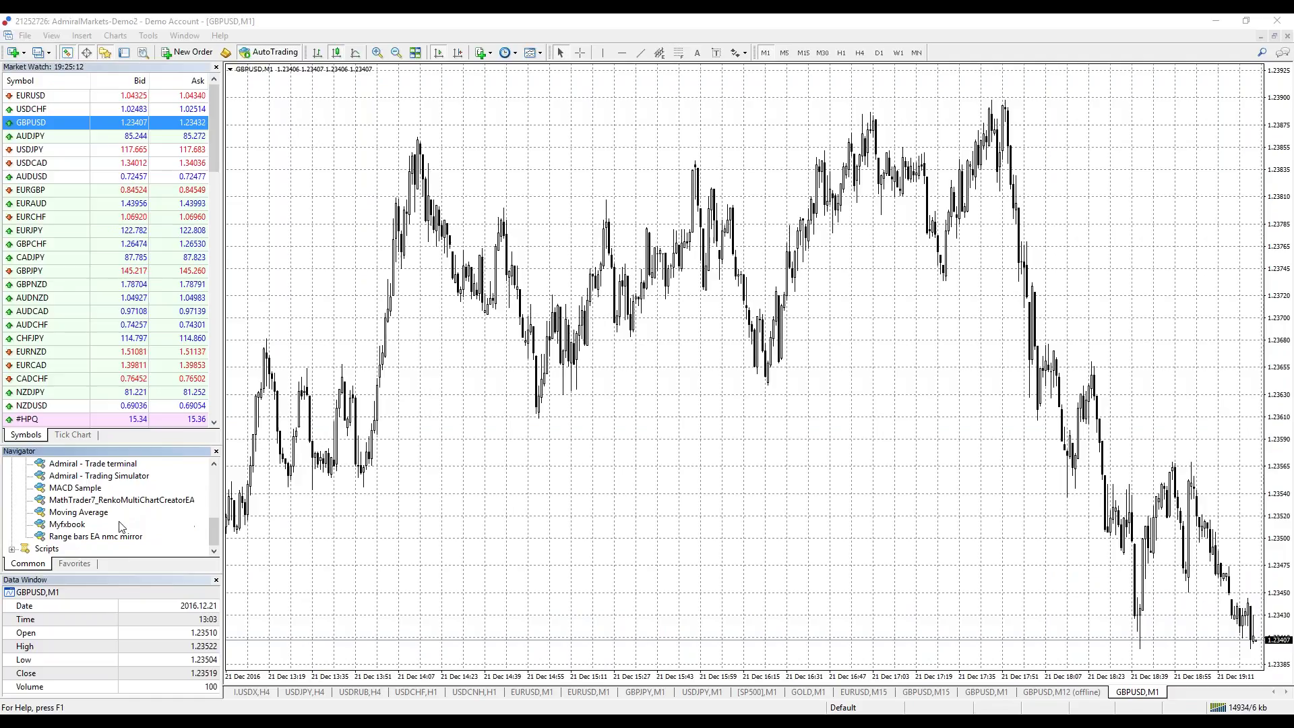
double_click(101, 536)
double_click(664, 267)
text(6)
double_click(664, 282)
text(6)
double_click(664, 292)
text(10000)
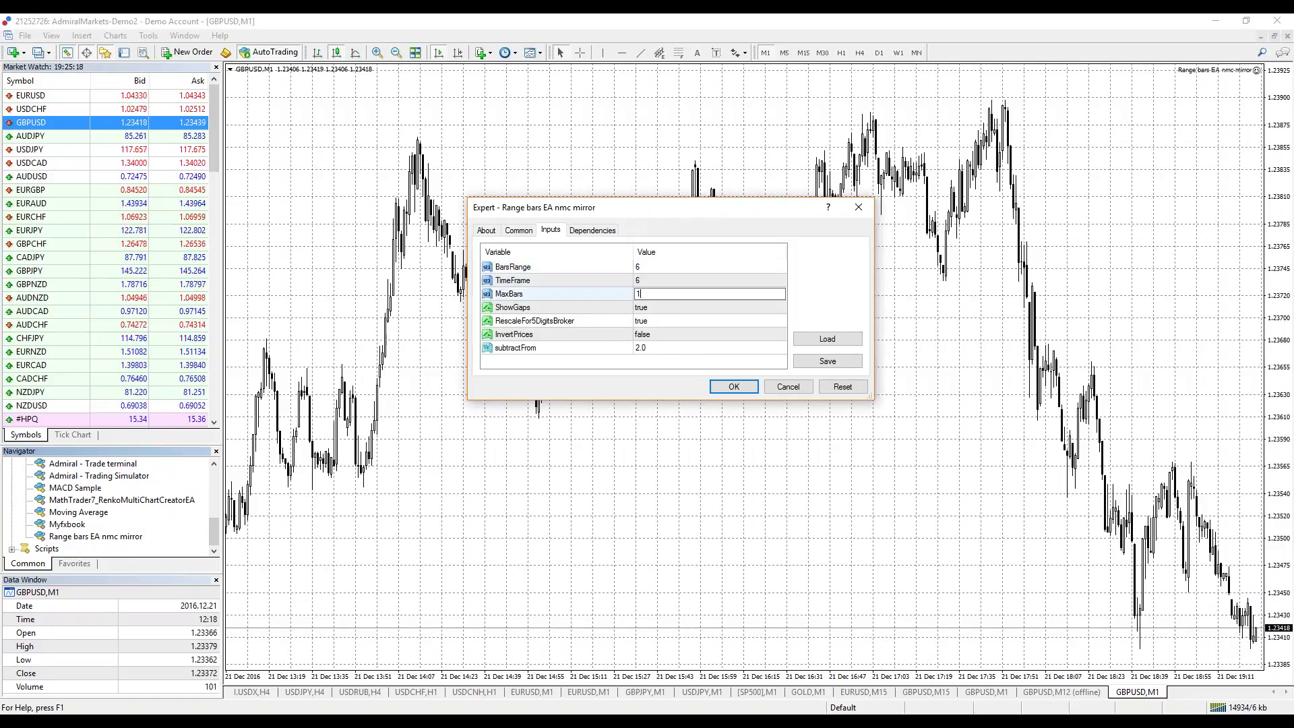
key(Return)
click(731, 387)
- Drag the M1 chart back to bring older September prices into view
drag(490, 329, 930, 405)
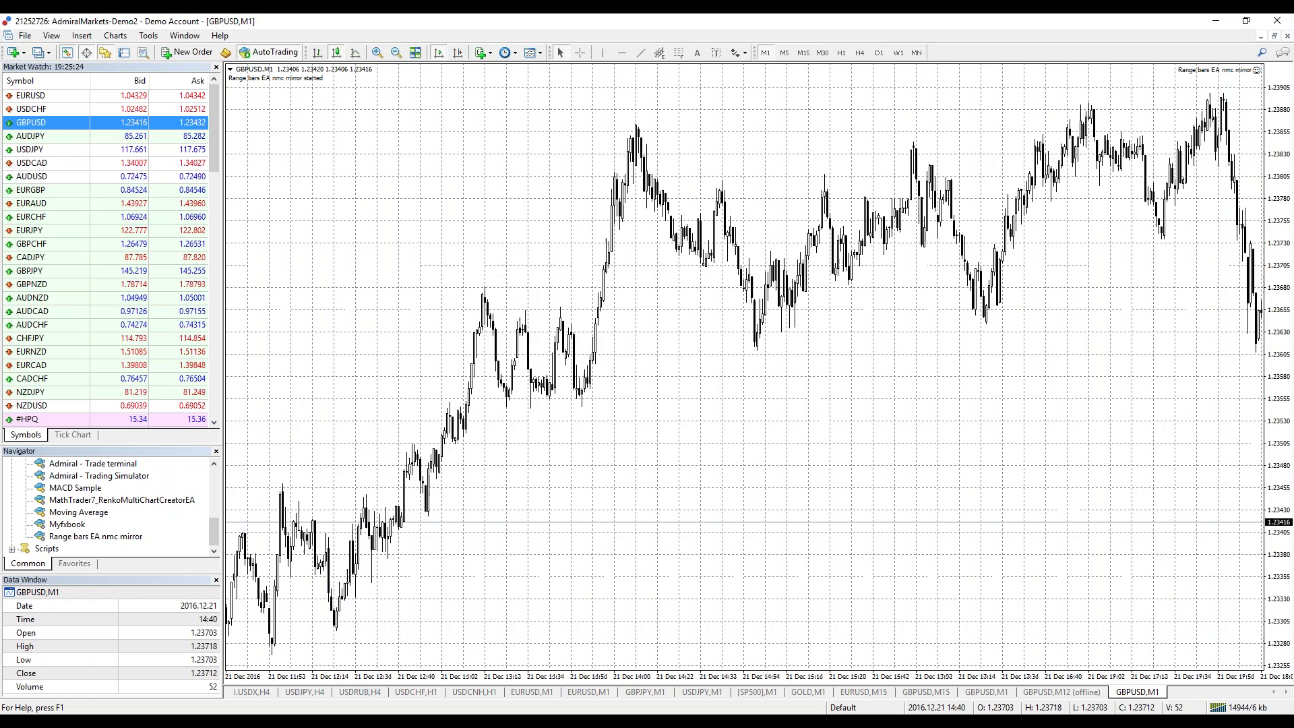
drag(471, 394, 927, 418)
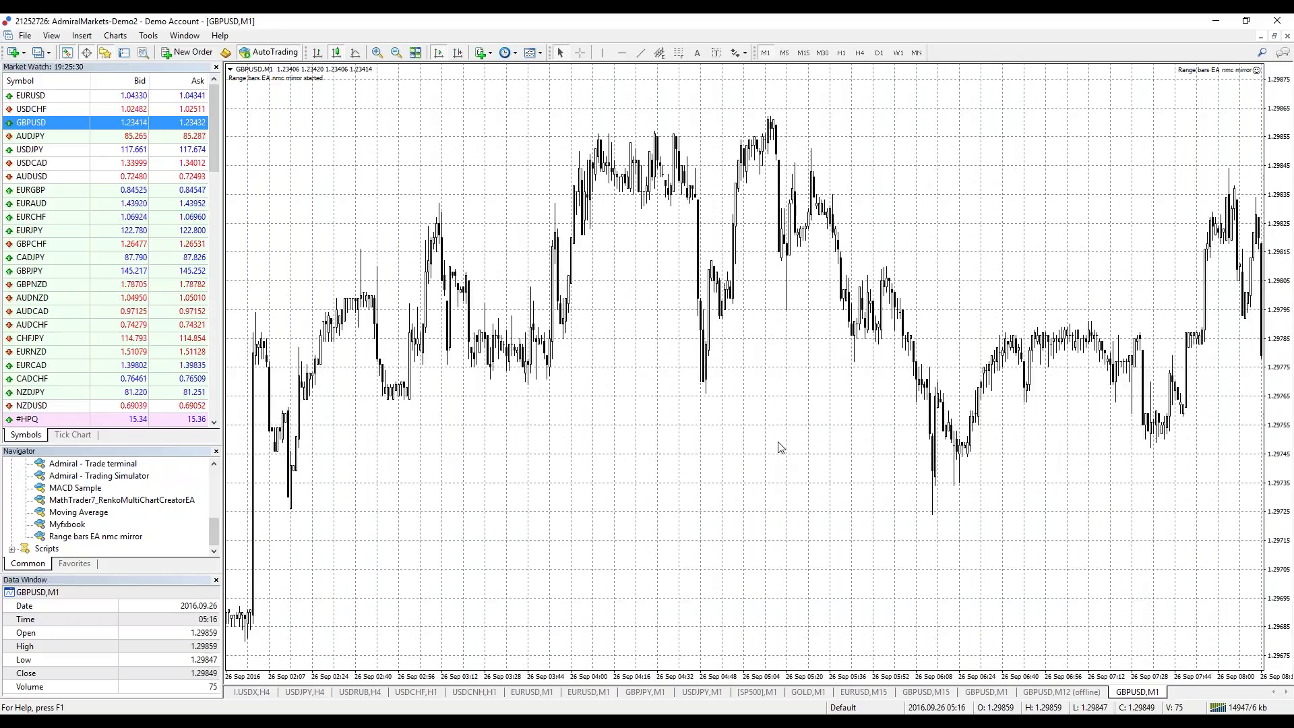
click(25, 35)
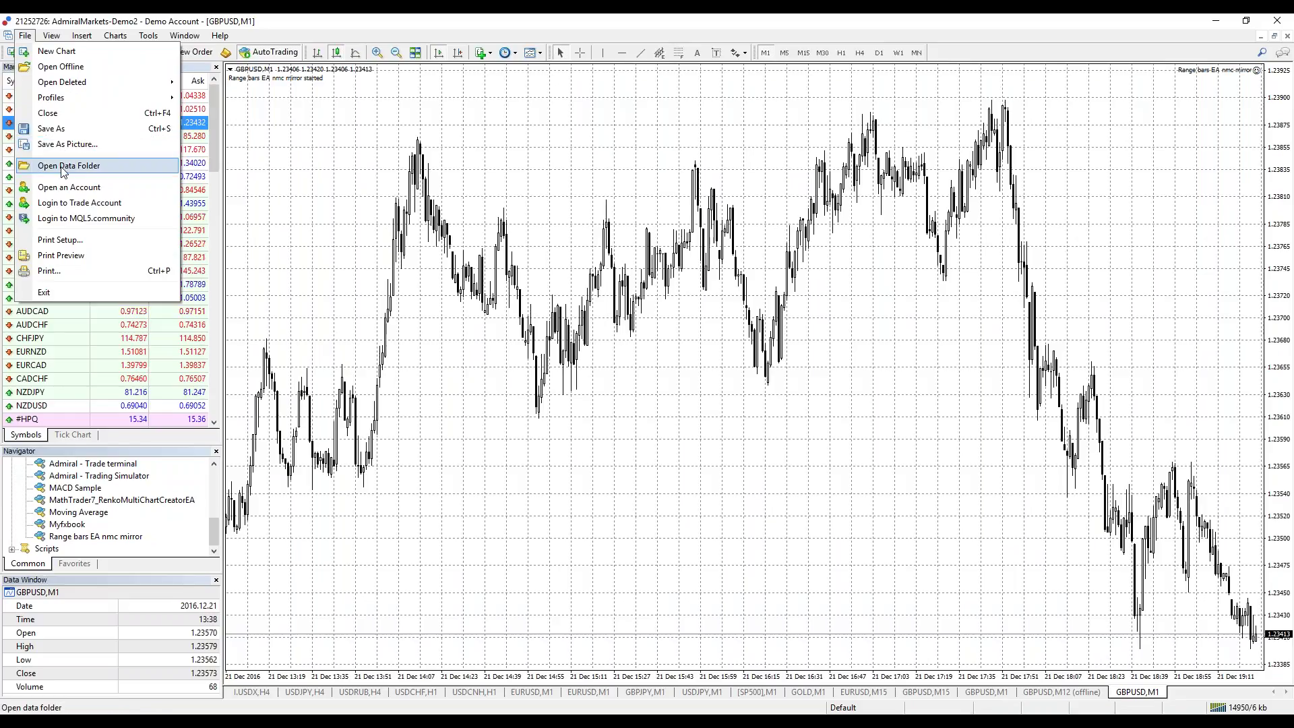
- Open the GBPUSD M6 offline chart from the History Data list
click(61, 67)
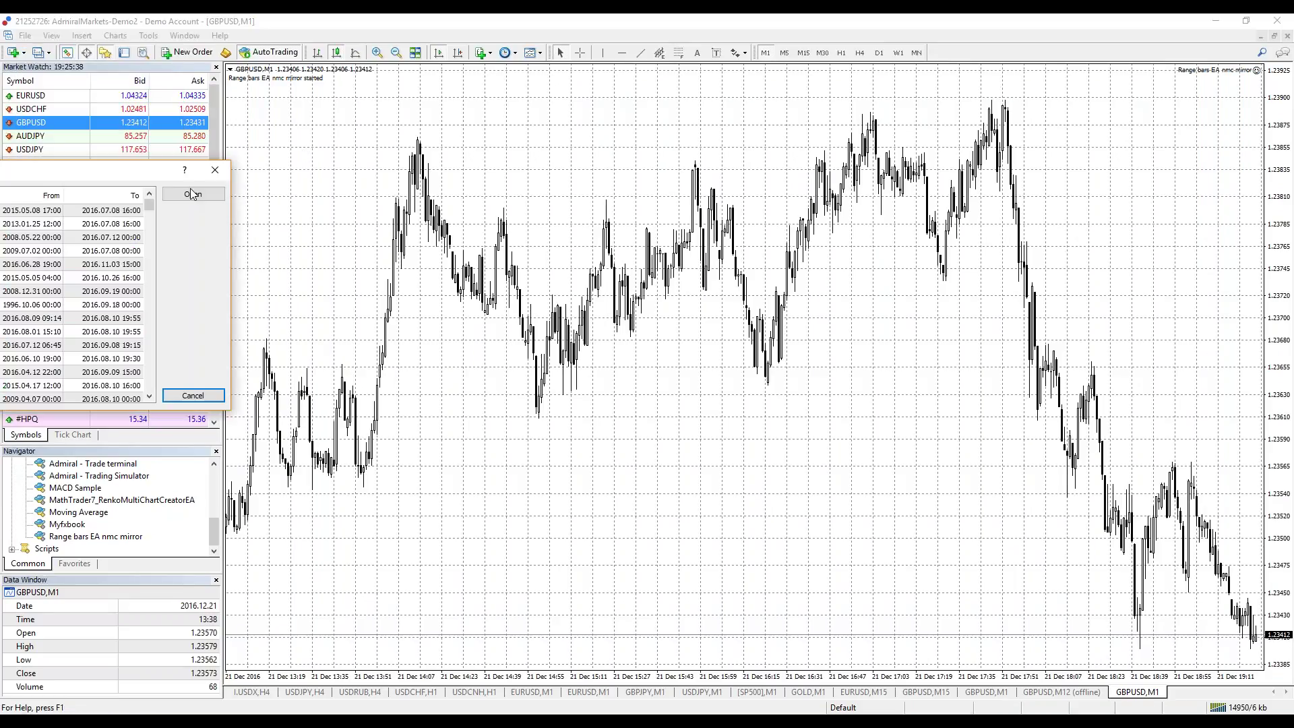
drag(665, 224, 666, 307)
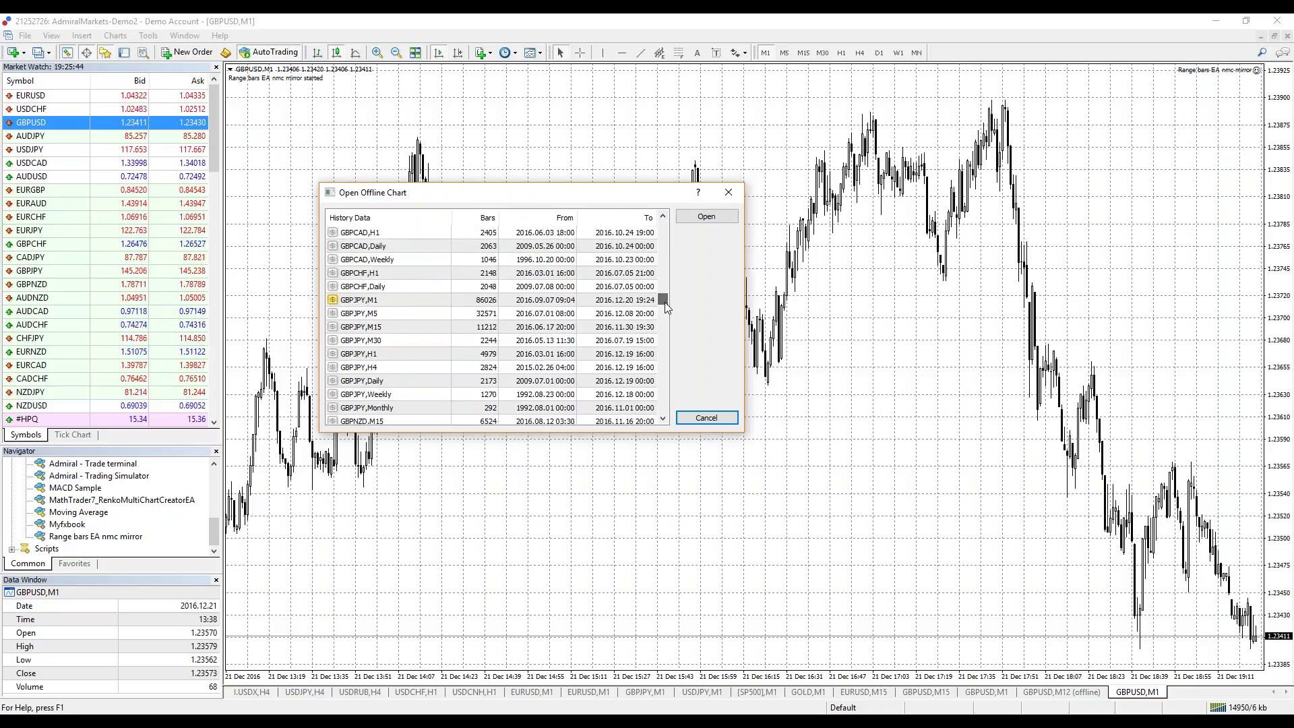
scroll(367, 348, down, 4)
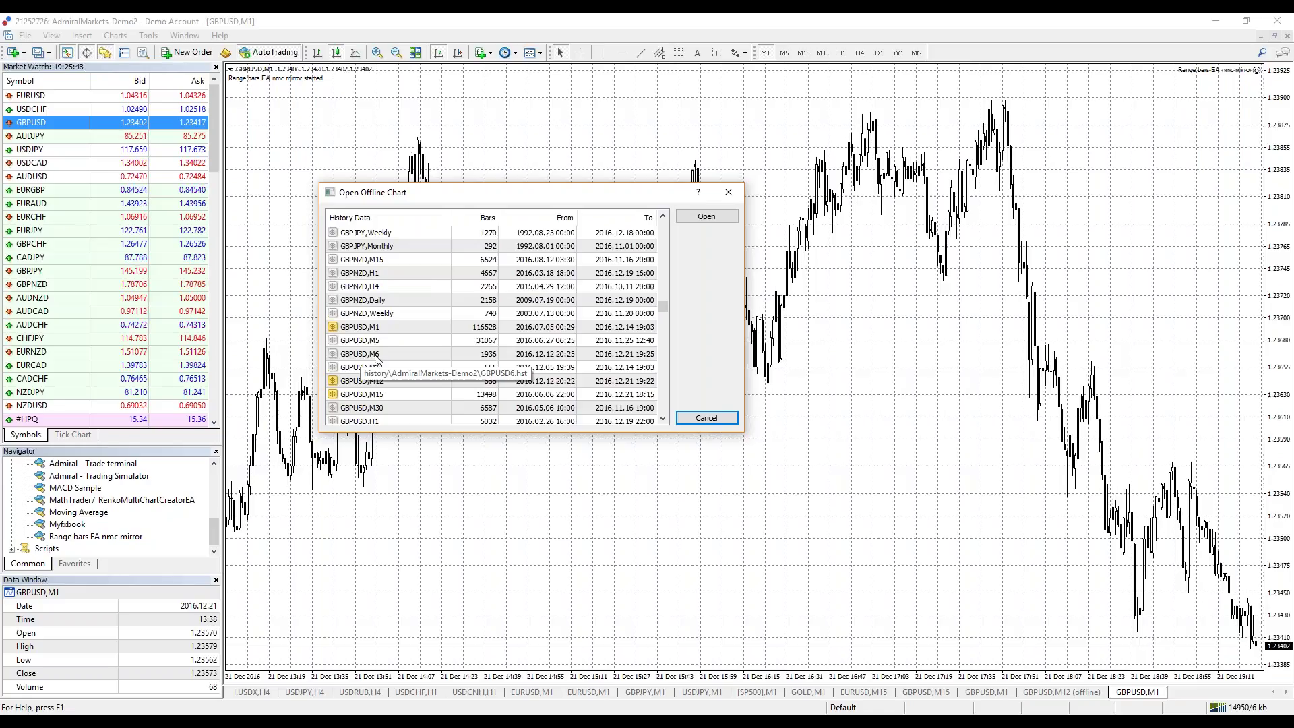
double_click(376, 355)
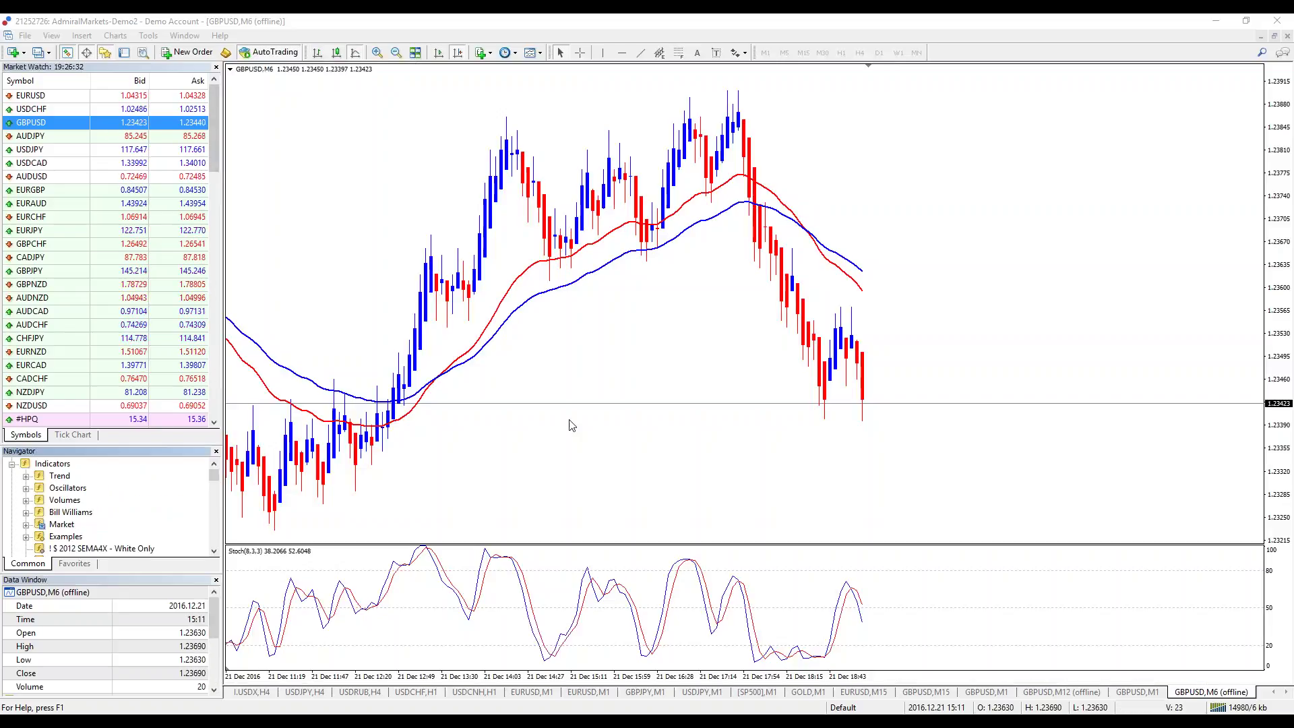
- Attach Admiral Pivot to the M6 offline chart with its pivot timeframe set to H4
scroll(196, 502, down, 6)
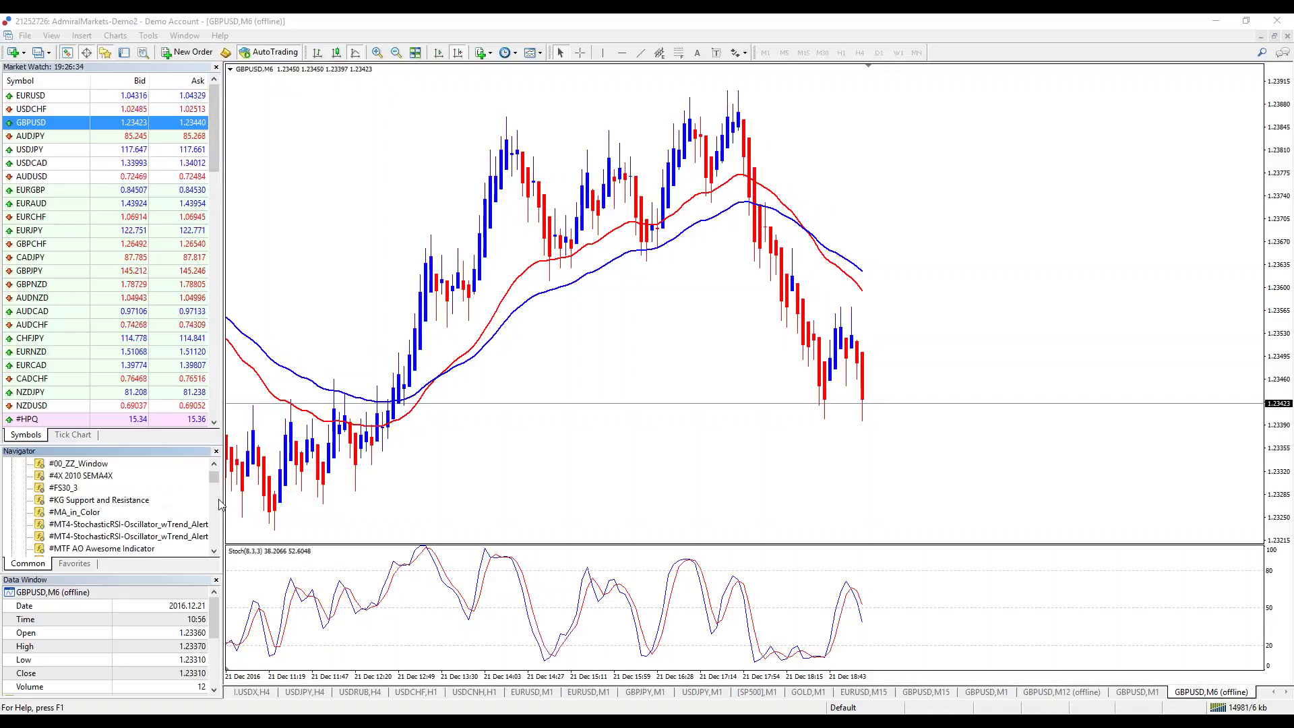
scroll(193, 500, down, 2)
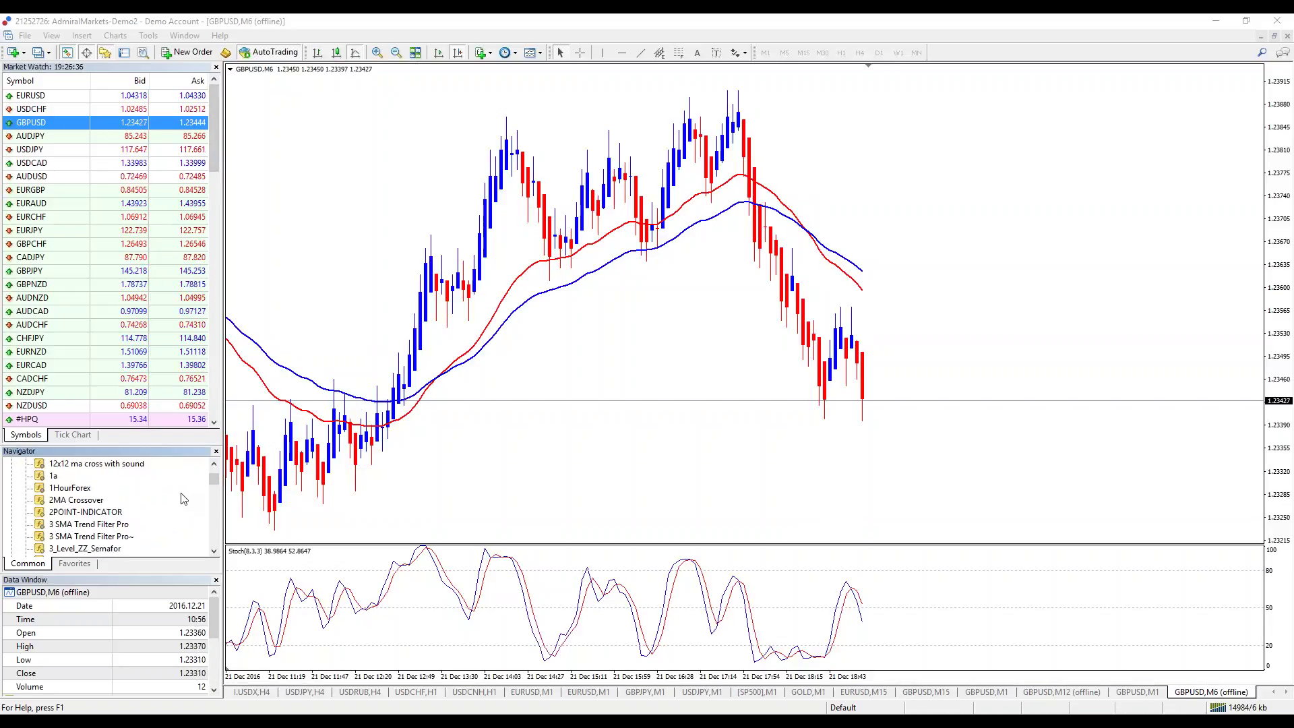
scroll(182, 499, down, 3)
scroll(180, 498, down, 1)
scroll(198, 481, down, 2)
double_click(92, 514)
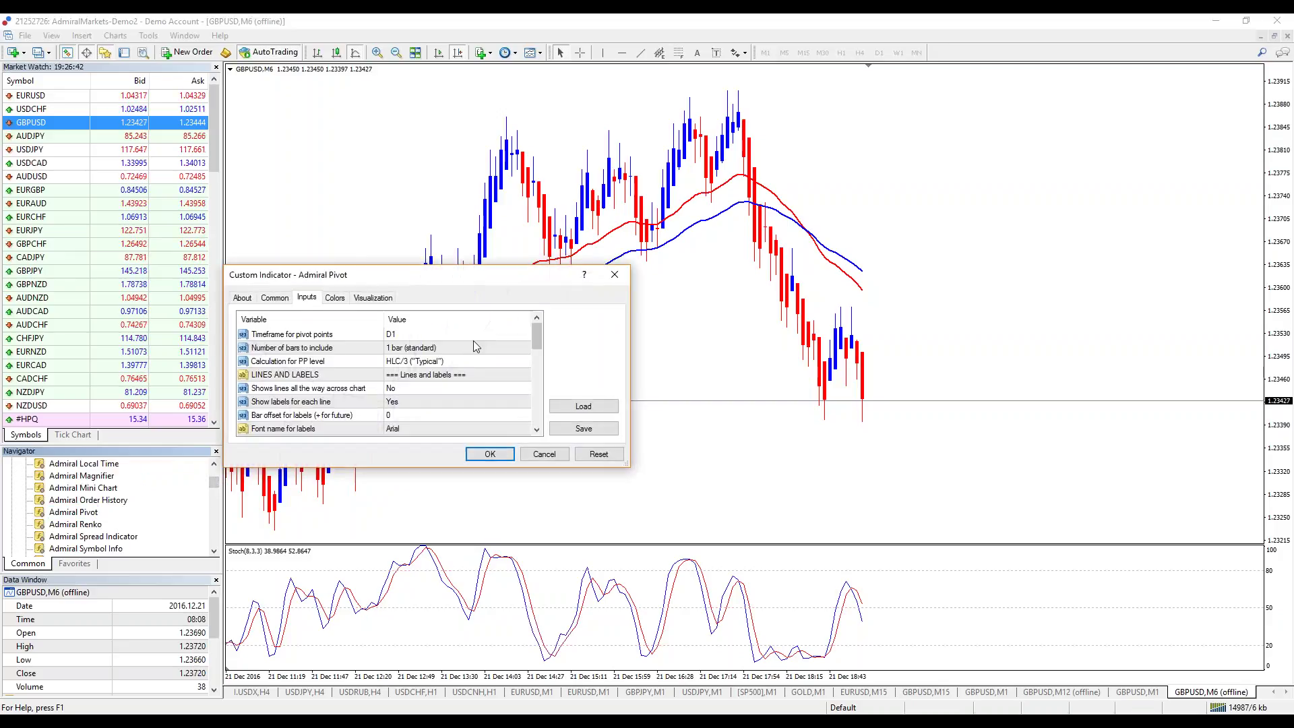
click(432, 341)
click(431, 340)
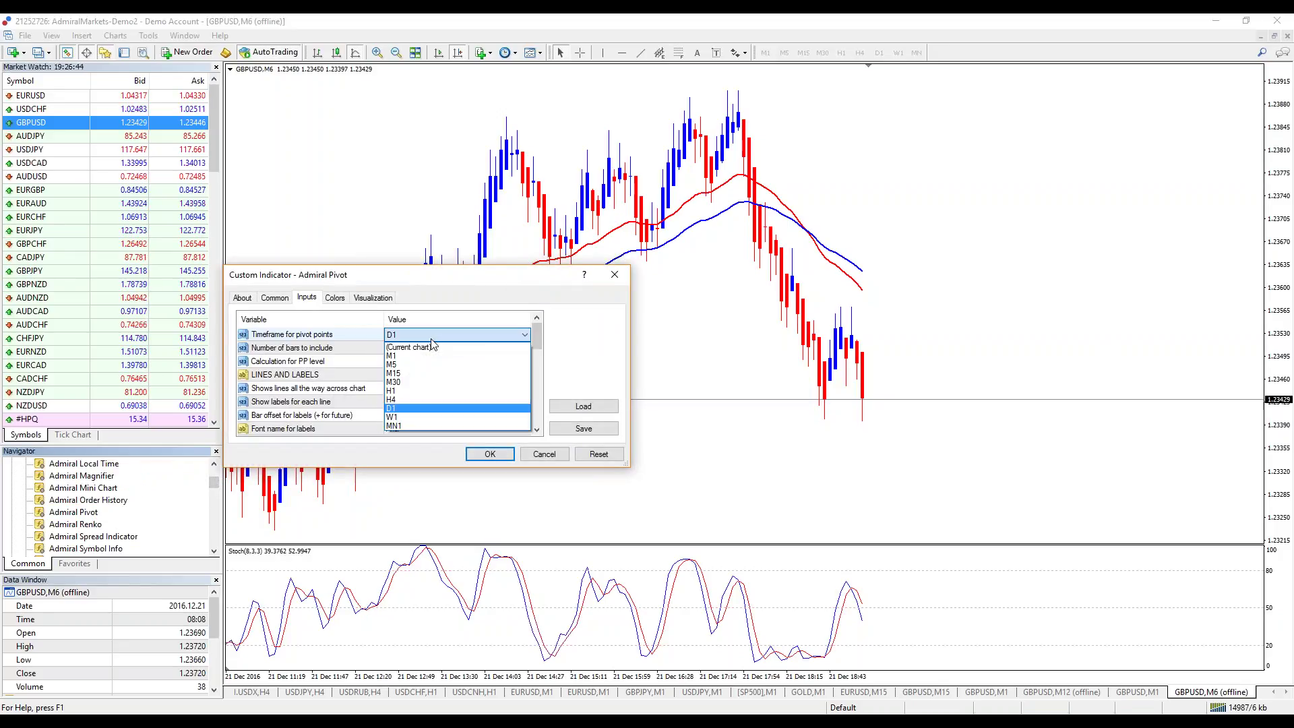
click(392, 400)
click(470, 455)
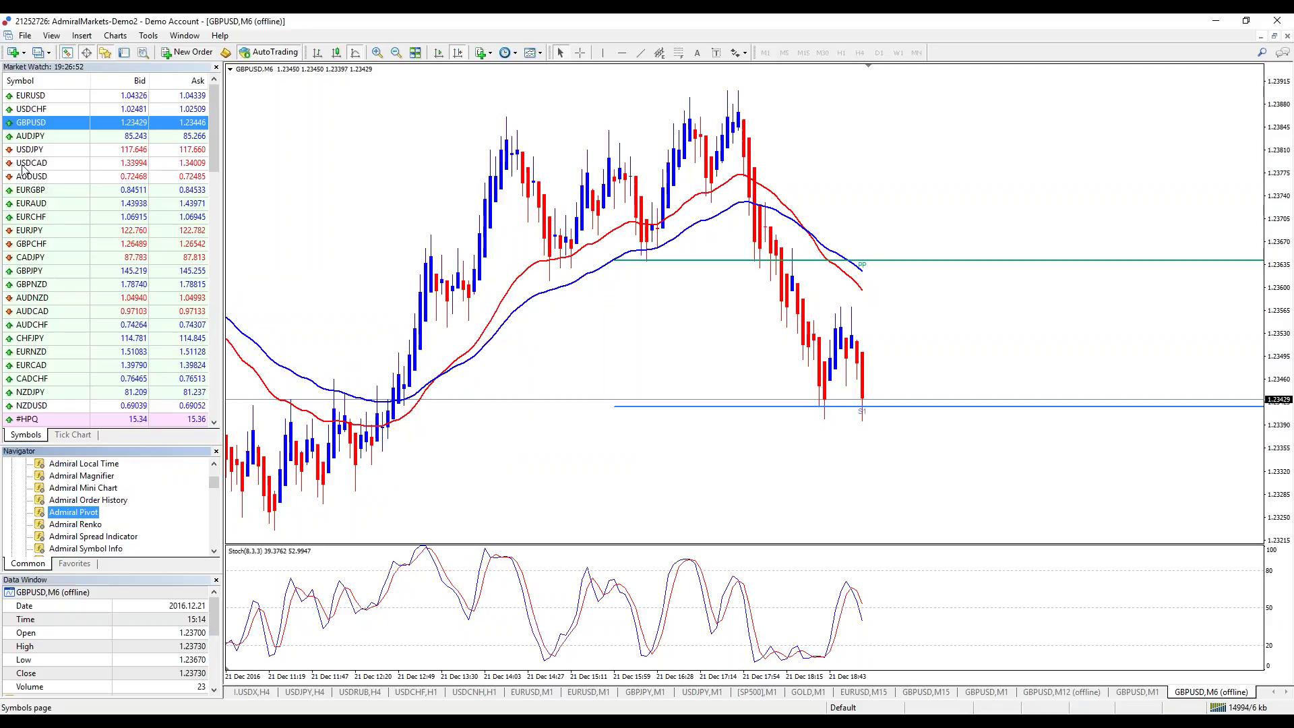
- Inspect the moving average, HeikenAshi3 and Admiral Pivot settings unchanged, then switch to GBPUSD M1
right_click(357, 157)
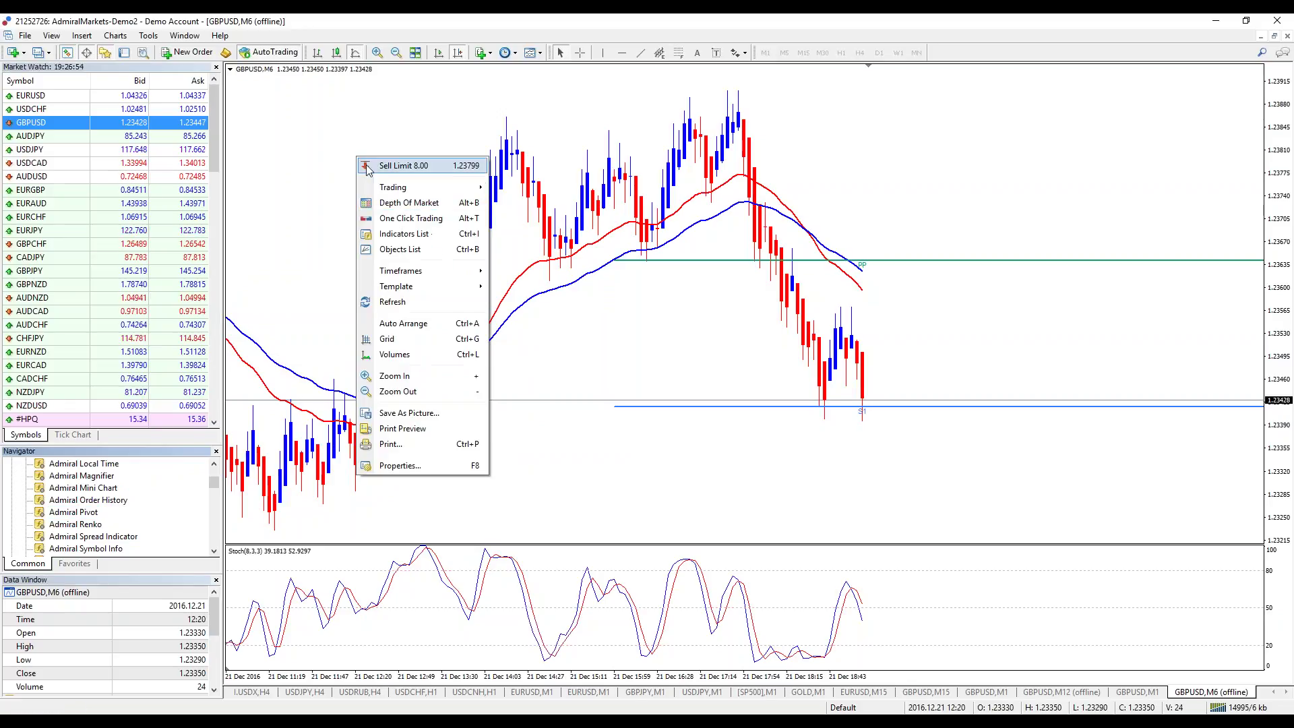
click(403, 234)
double_click(609, 213)
click(728, 305)
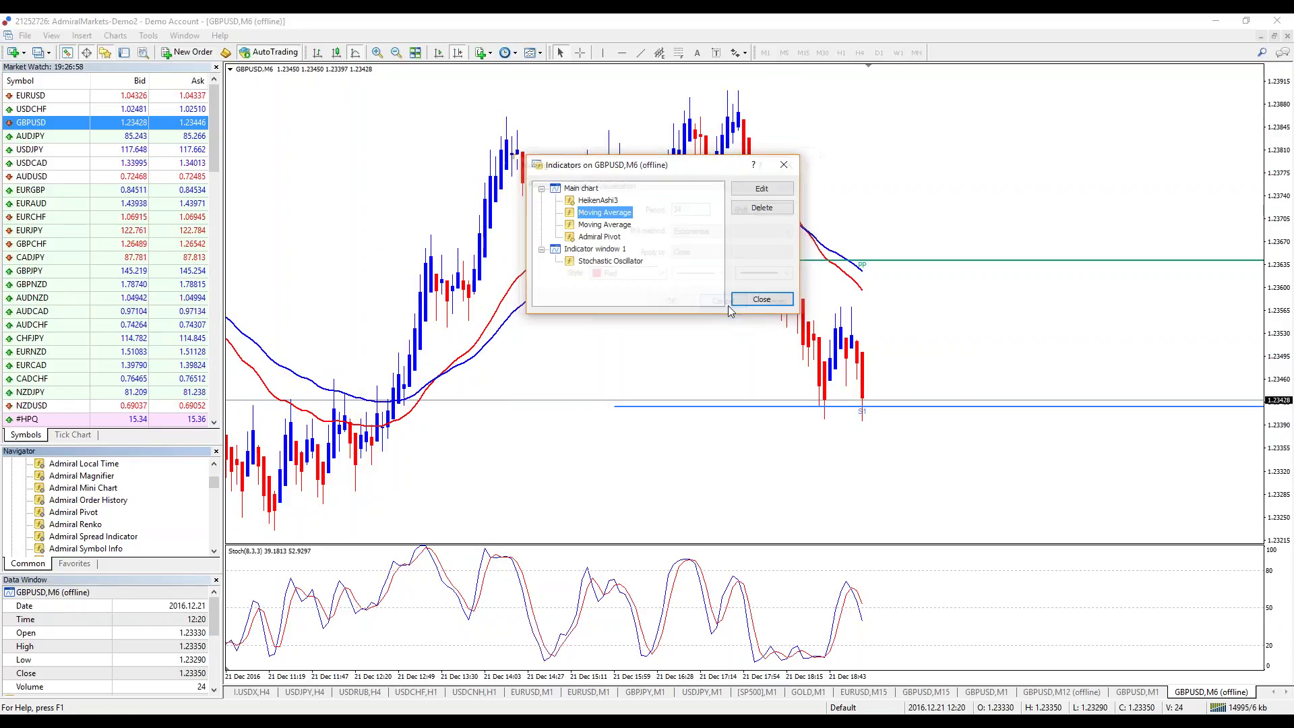
double_click(611, 201)
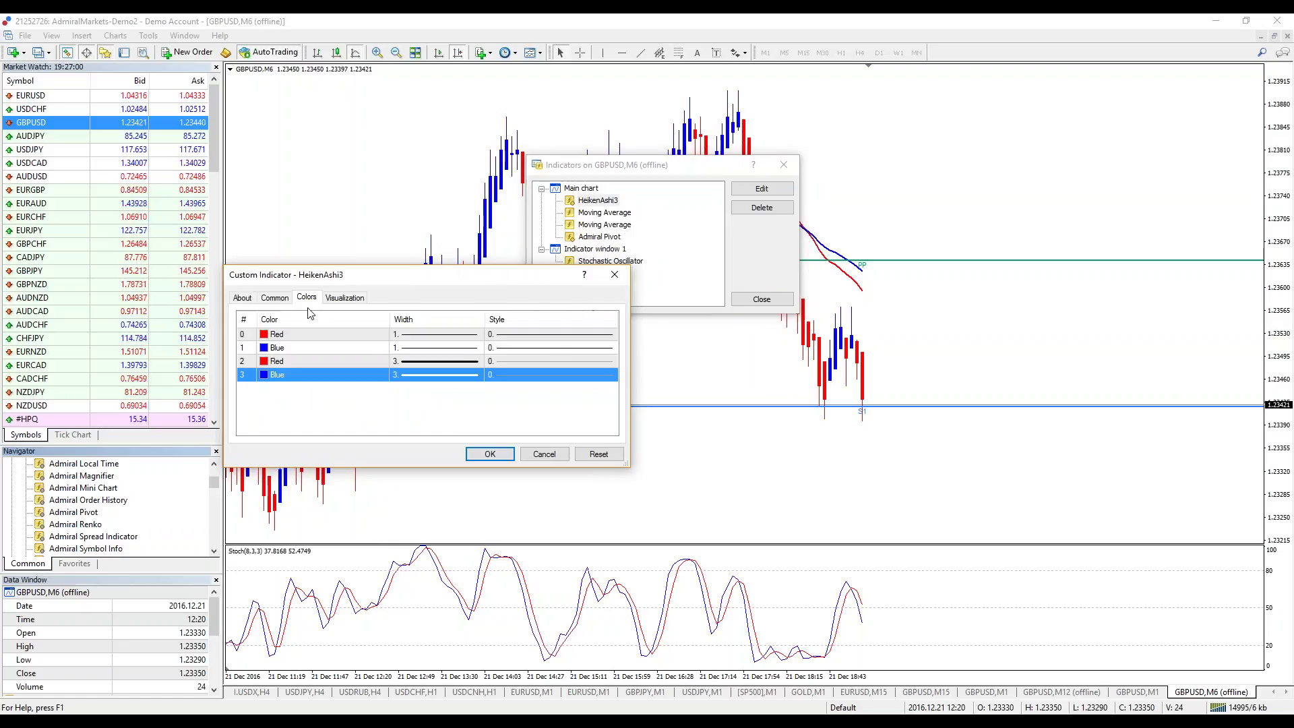
click(614, 275)
double_click(599, 236)
click(546, 455)
click(755, 301)
click(1138, 692)
- Check the range-bar EA properties on M1 without changes, then view the M6 and M12 offline charts
right_click(635, 161)
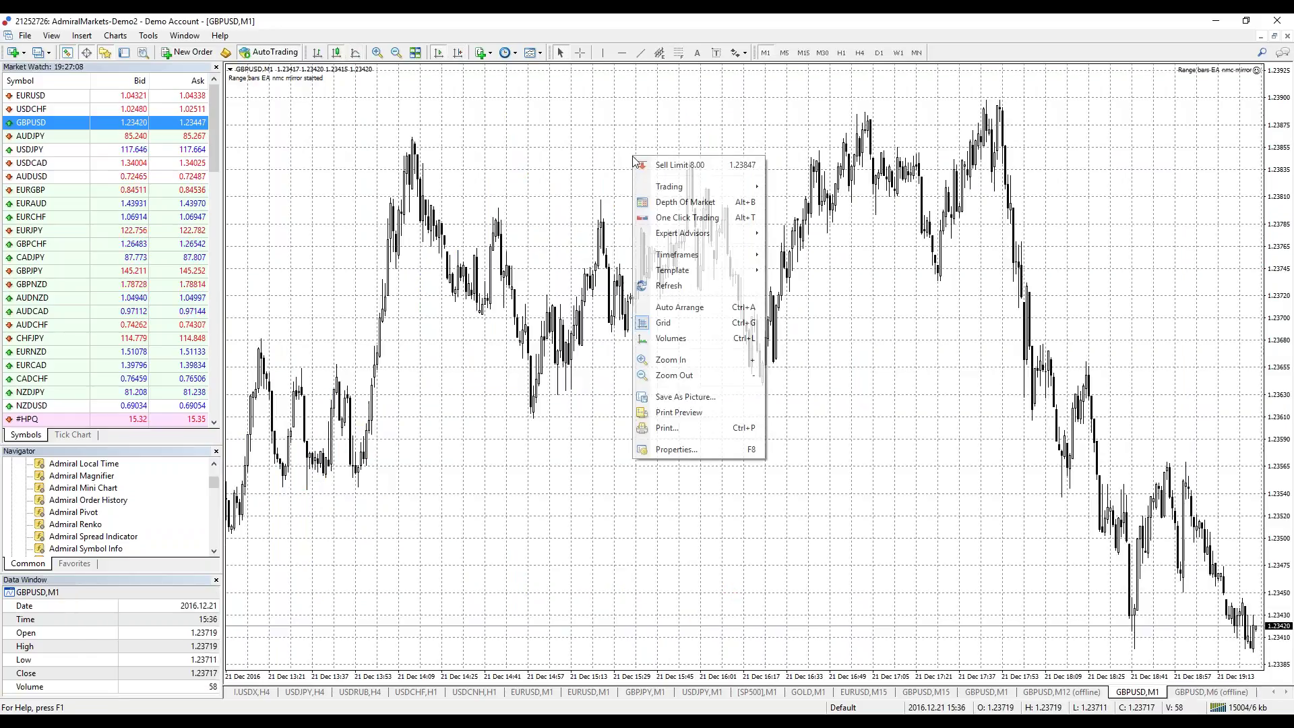
mouse_move(682, 232)
click(798, 234)
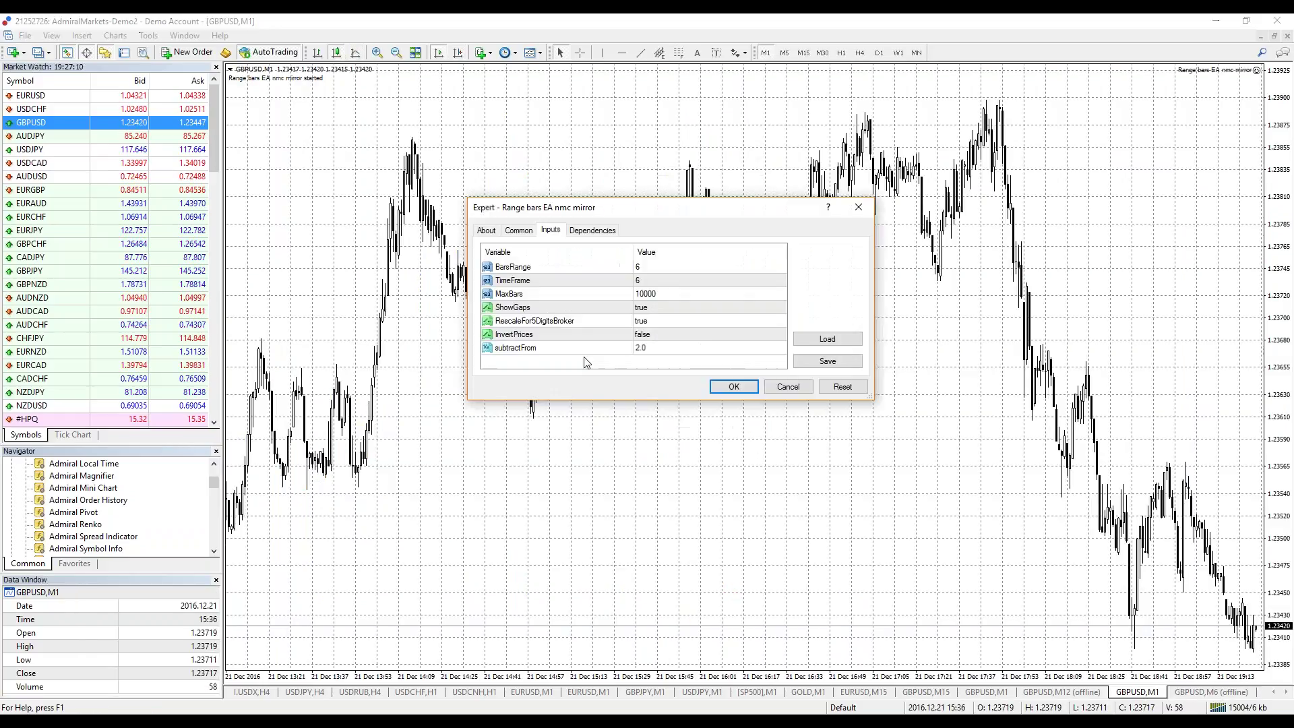
click(858, 208)
click(1198, 693)
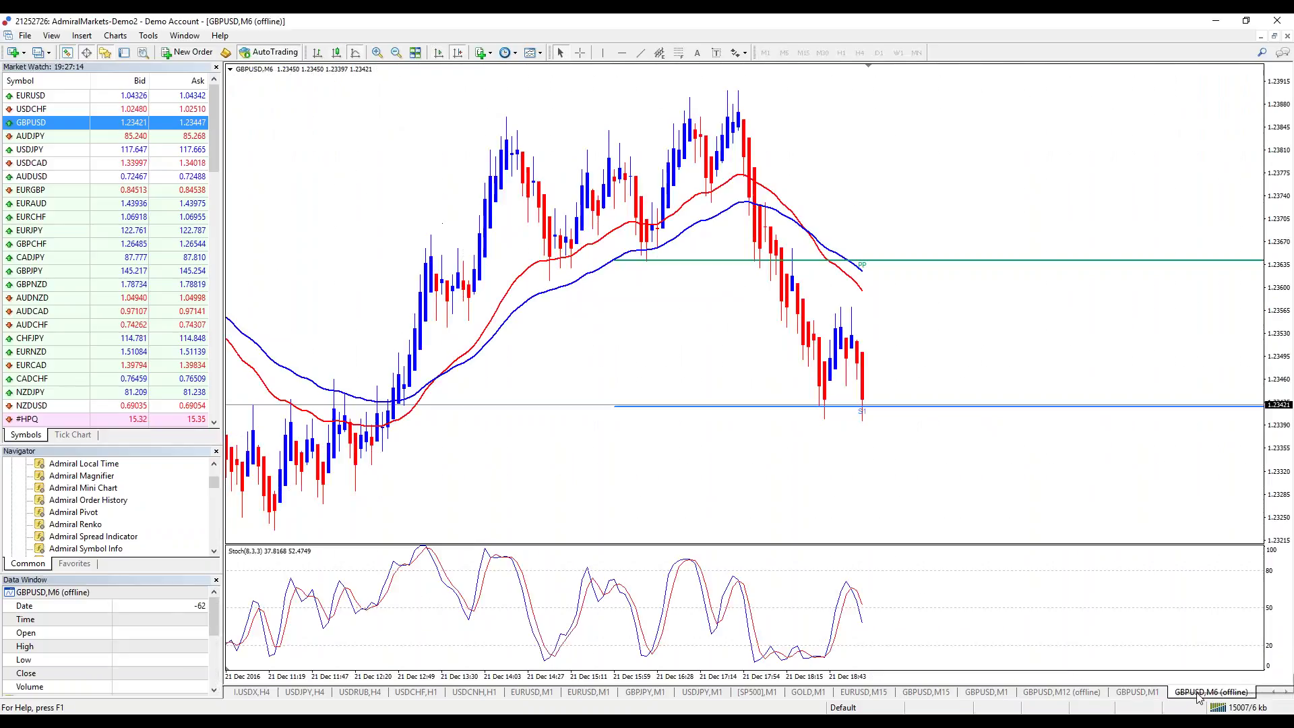
click(1074, 697)
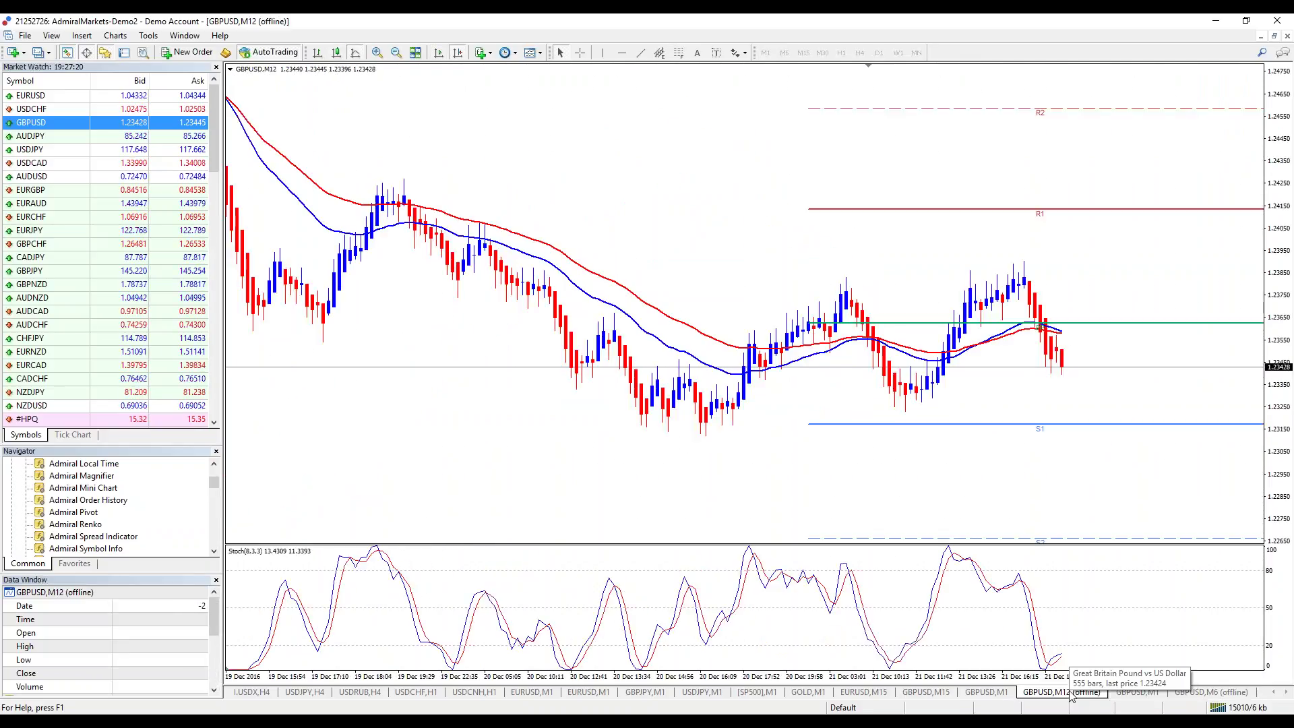
- Flip between the M6 and M12 offline charts, scrolling M6 back to earlier bars, ending on M12
click(1197, 691)
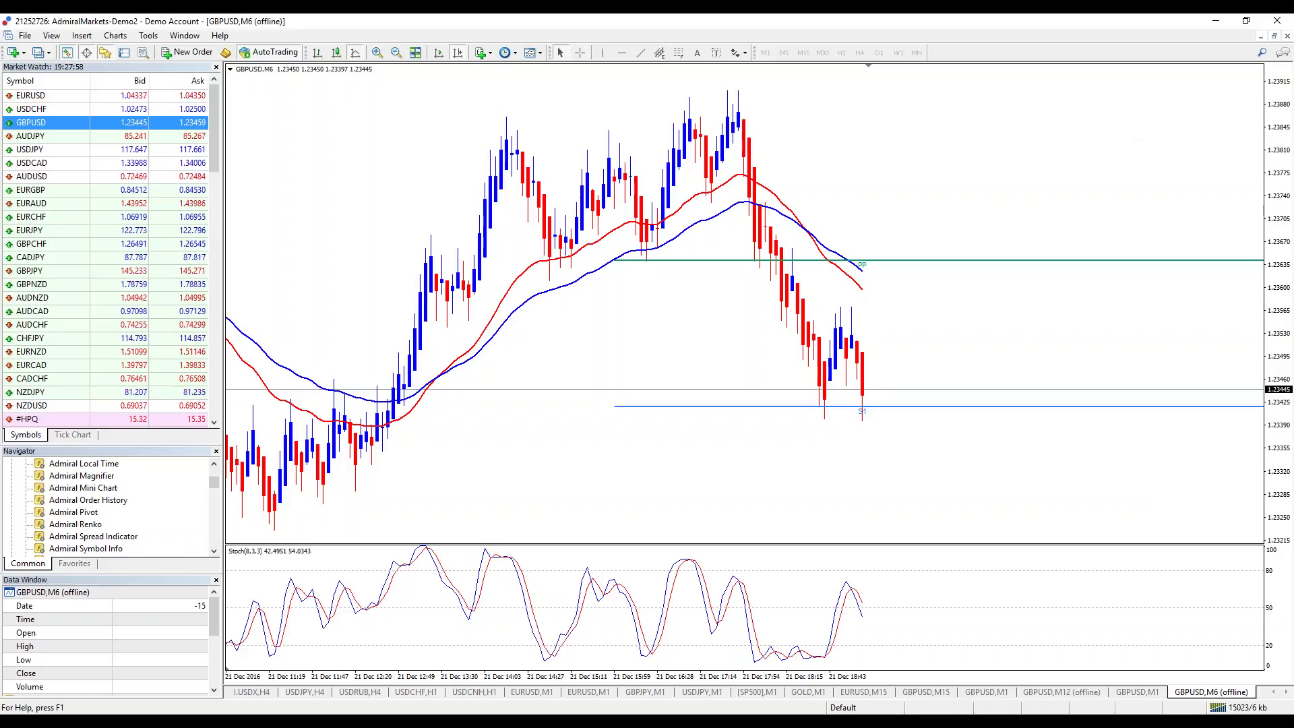
drag(358, 304, 475, 288)
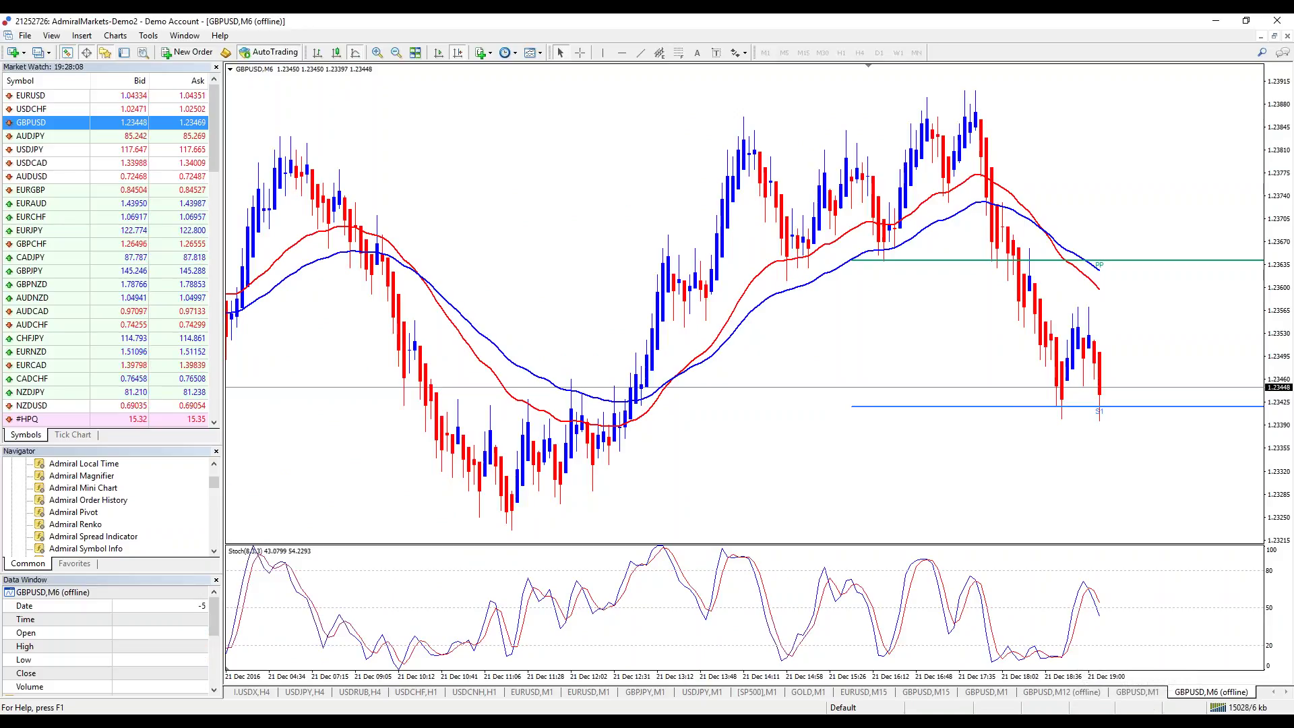
click(1067, 692)
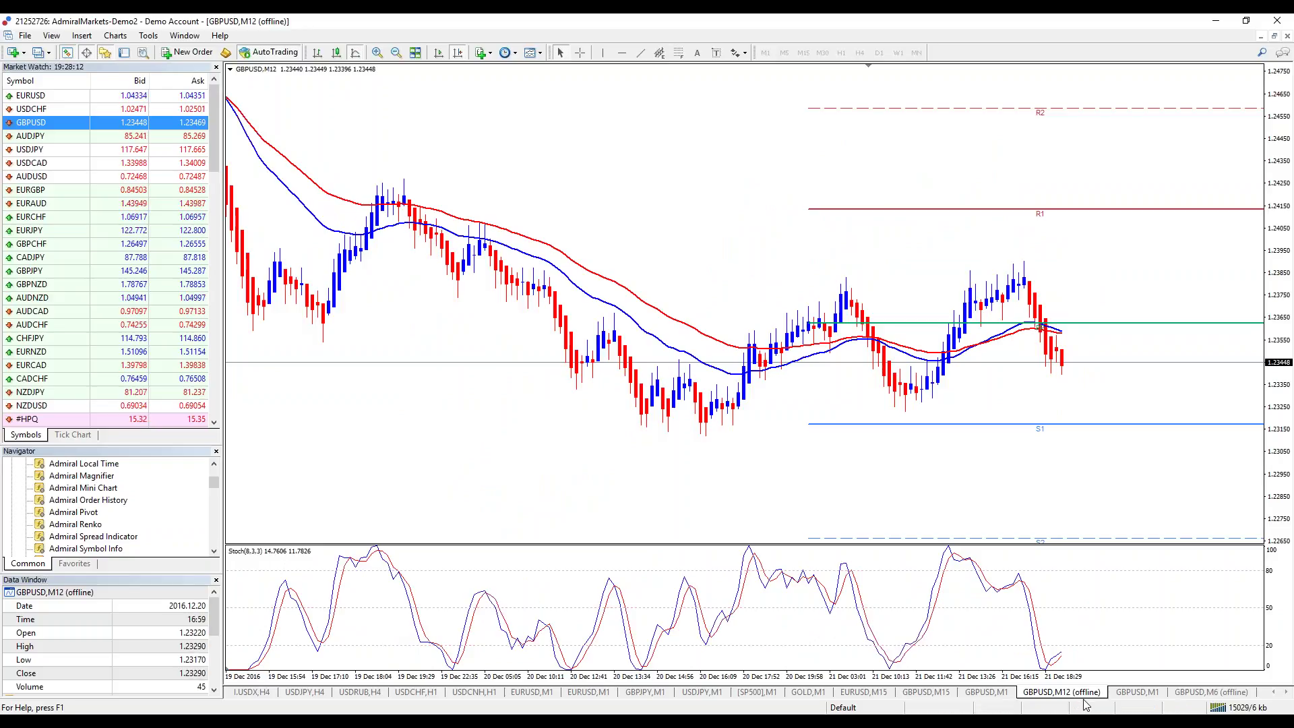
key(ctrl+Tab)
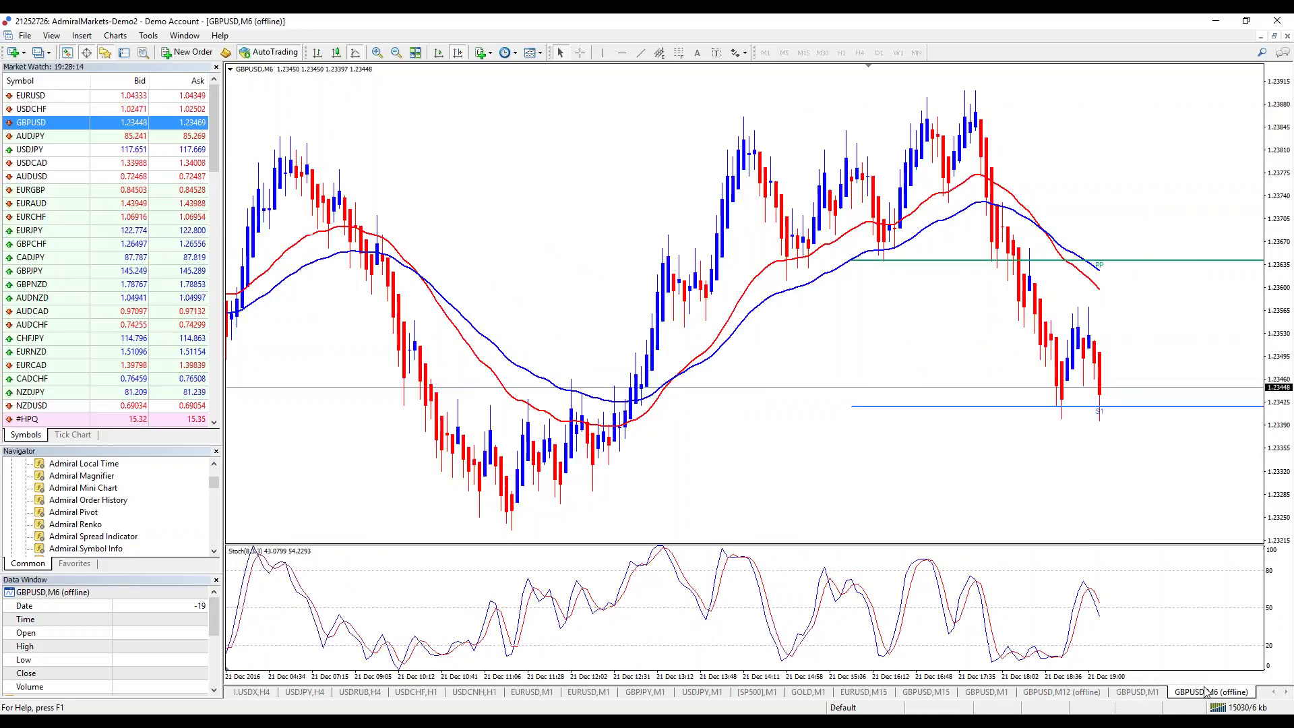
click(1017, 693)
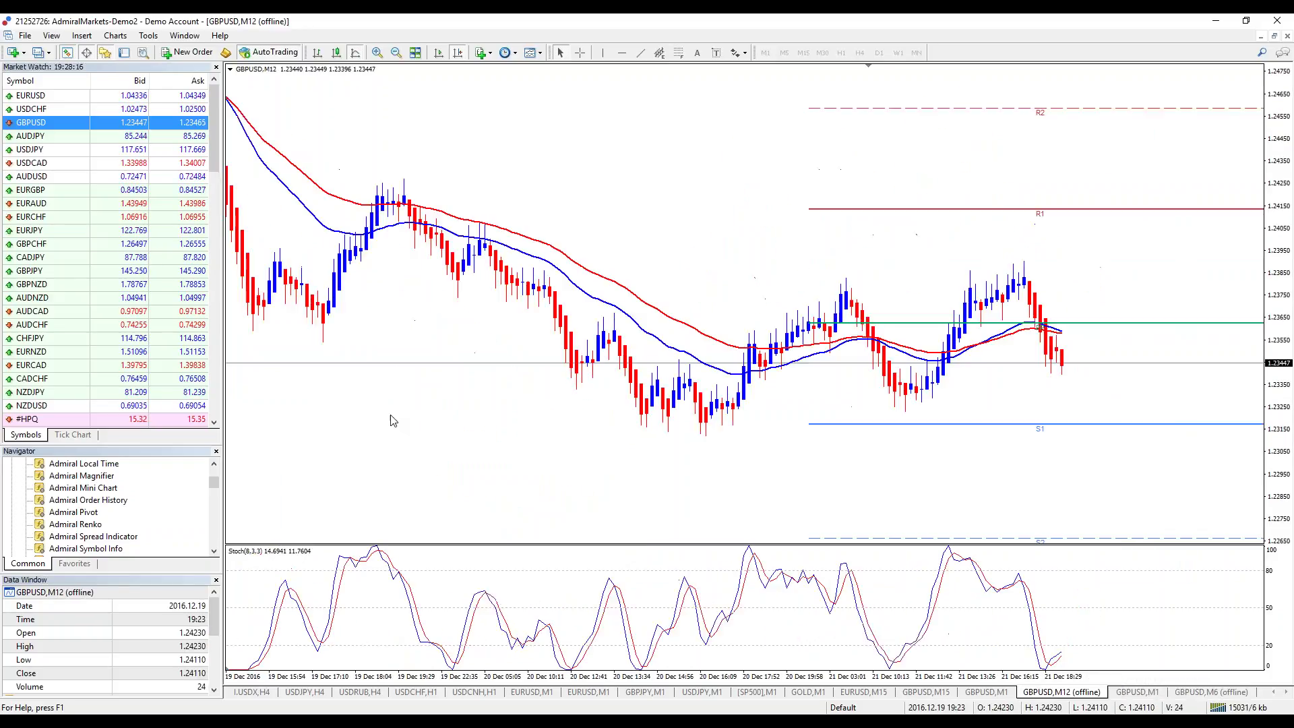
mouse_move(512, 266)
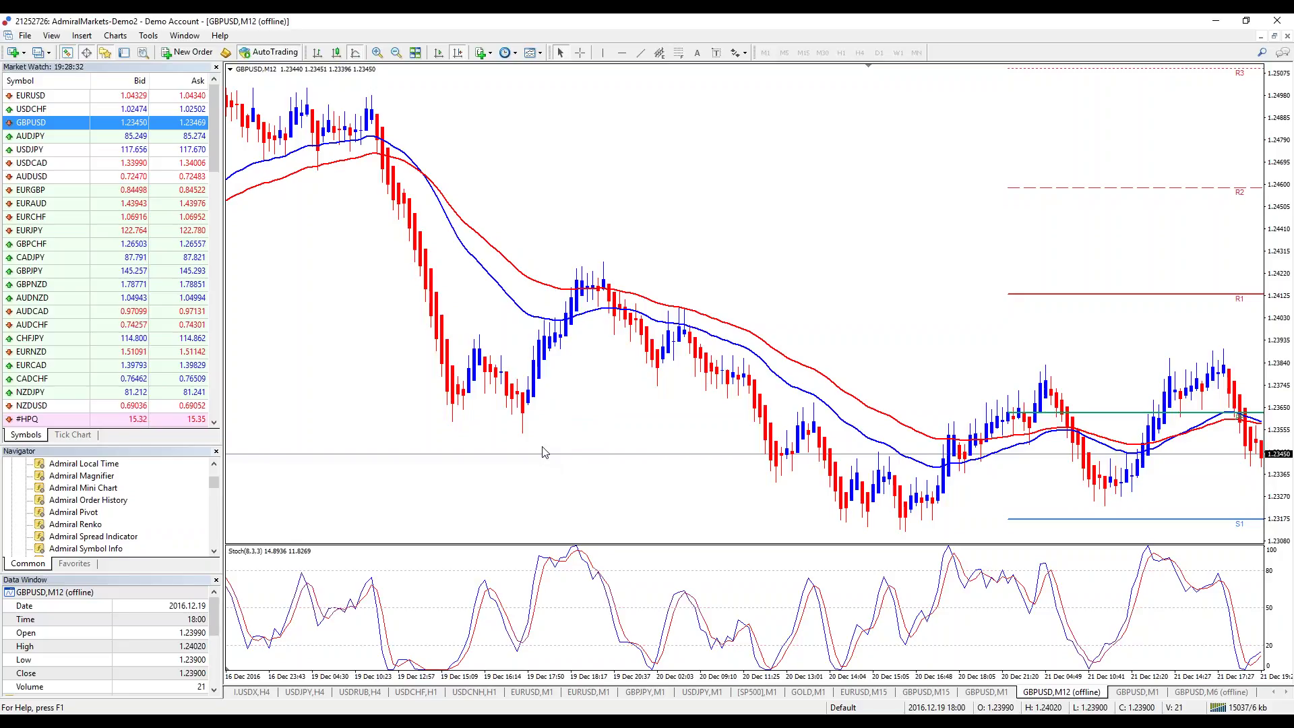
- Draw a rising trend line from the swing low and a vertical line at 2016.12.19 20:37
click(641, 52)
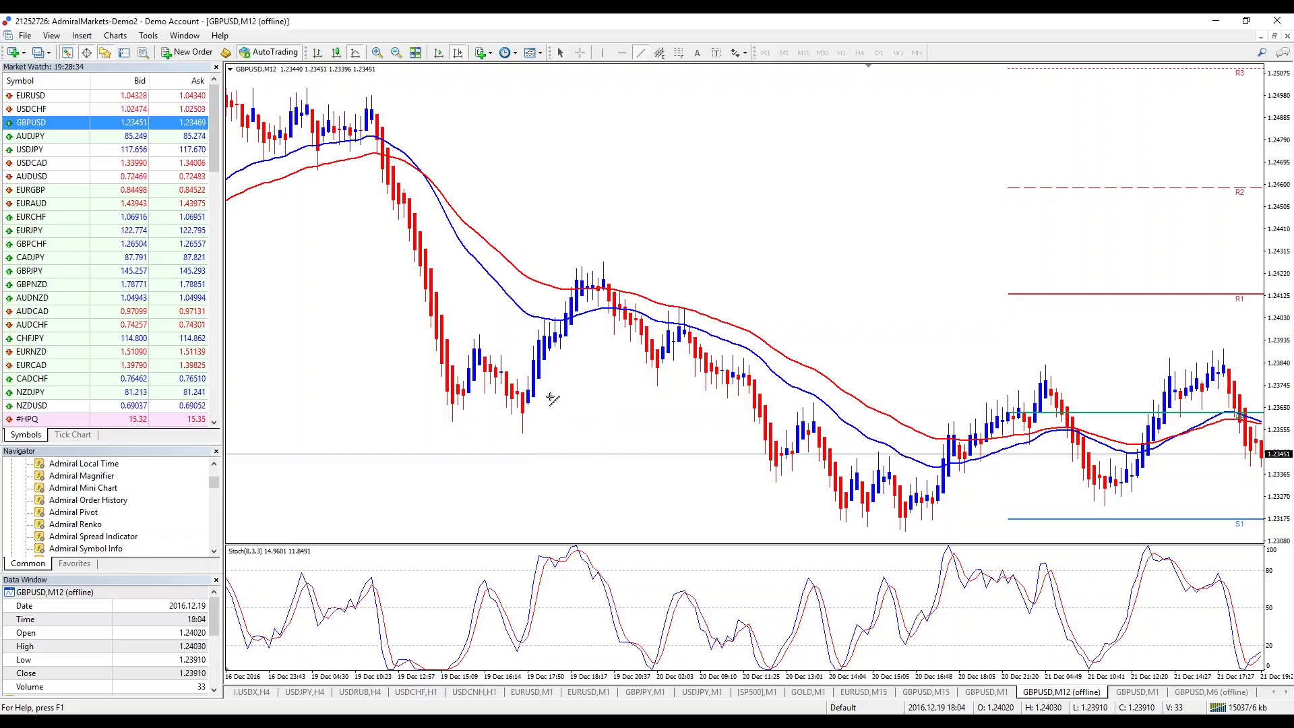
drag(523, 431, 658, 209)
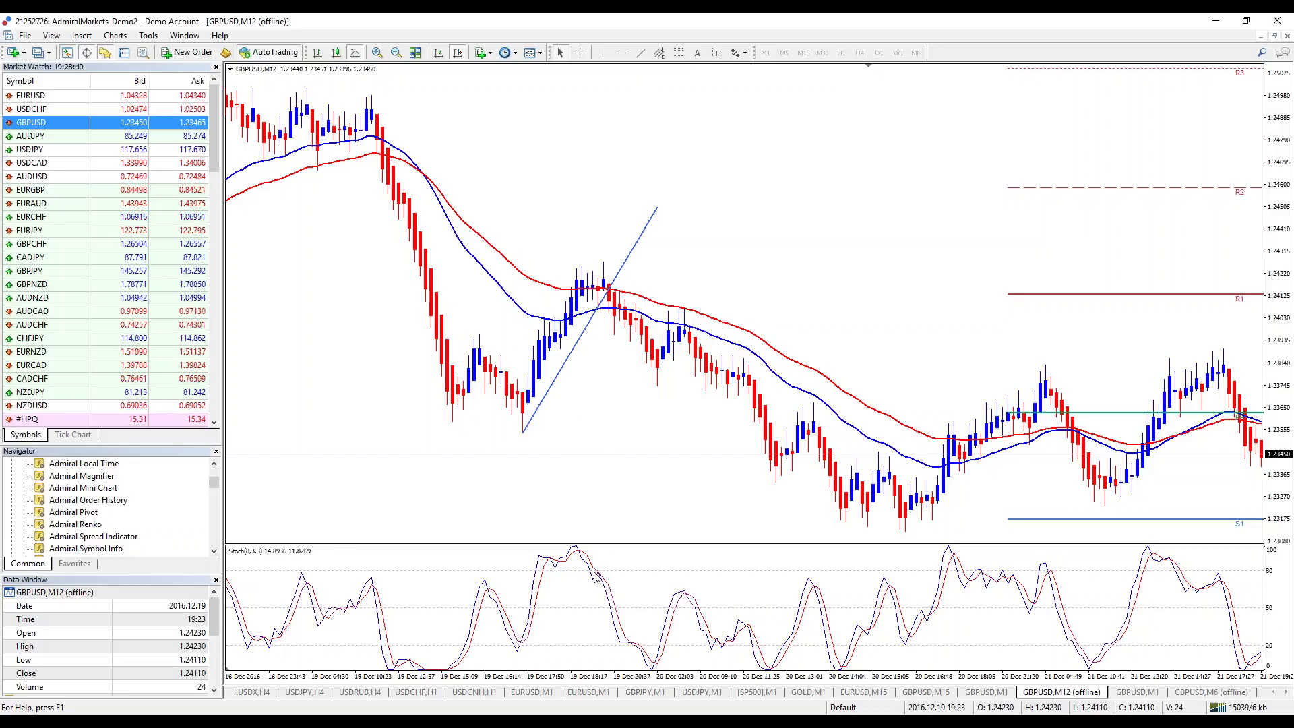
mouse_move(596, 576)
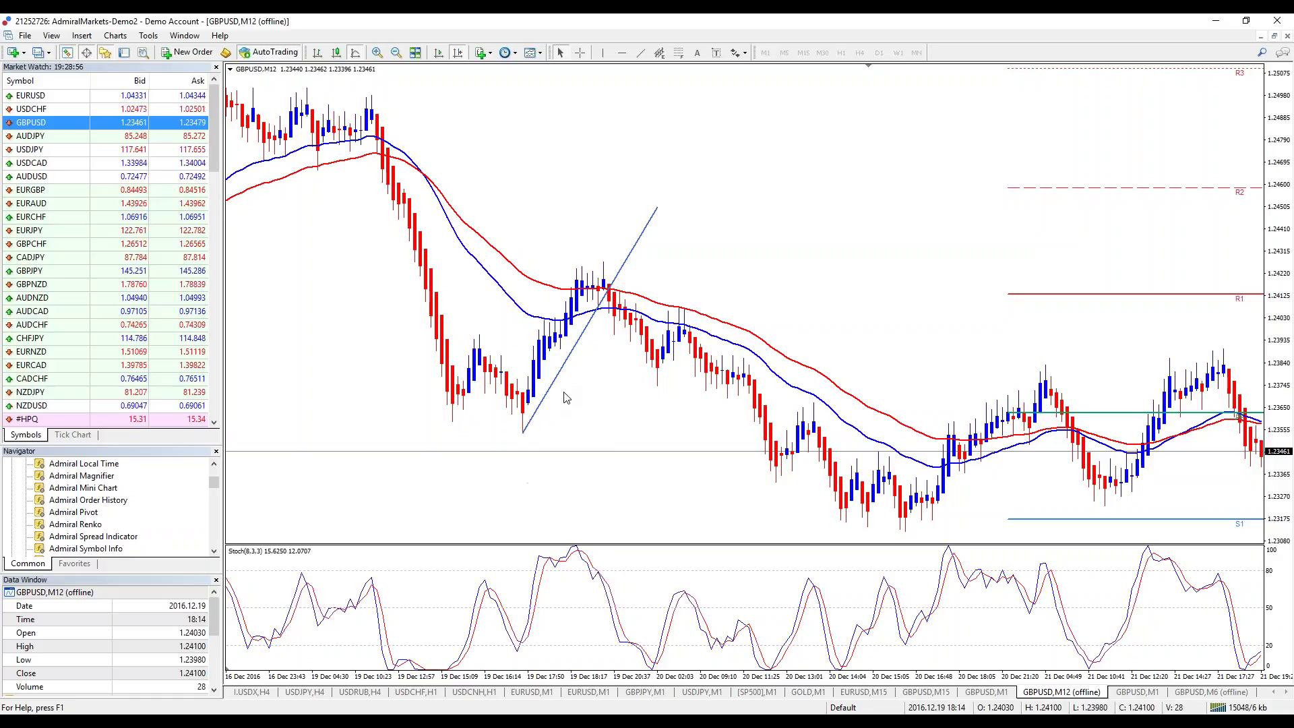
mouse_move(597, 305)
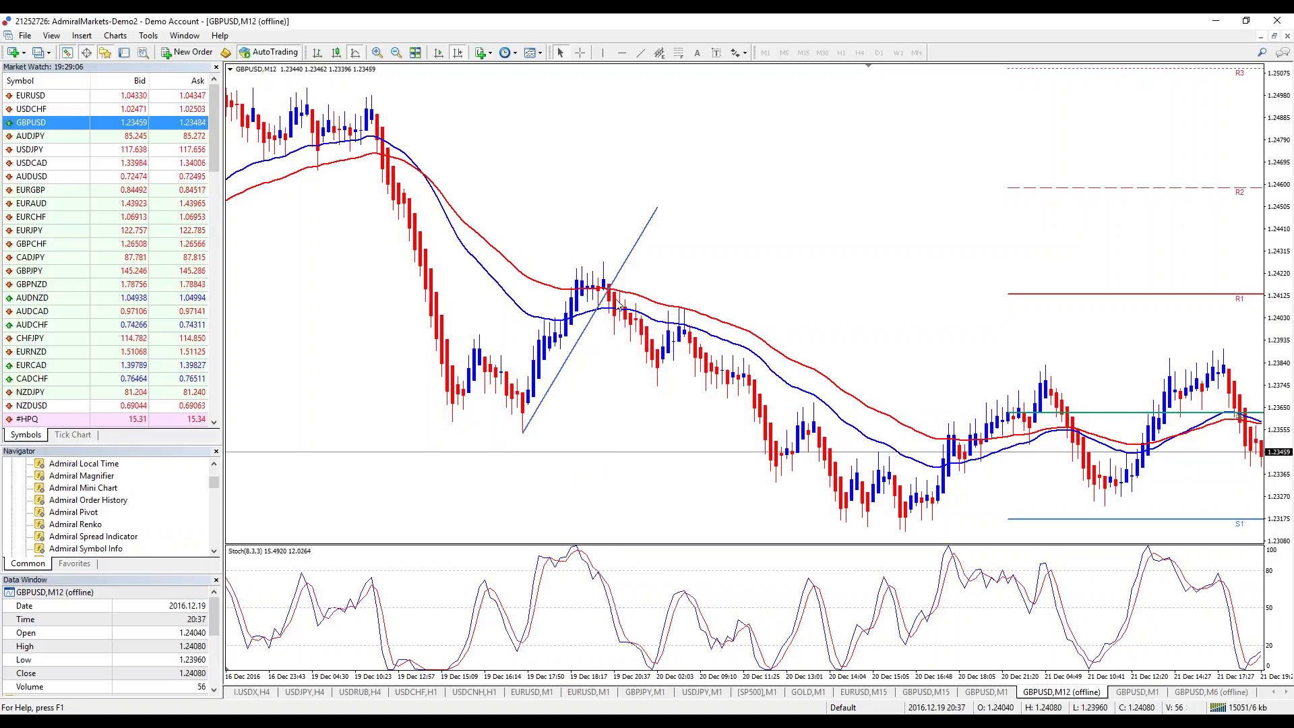
click(580, 53)
mouse_move(611, 283)
click(603, 53)
click(613, 188)
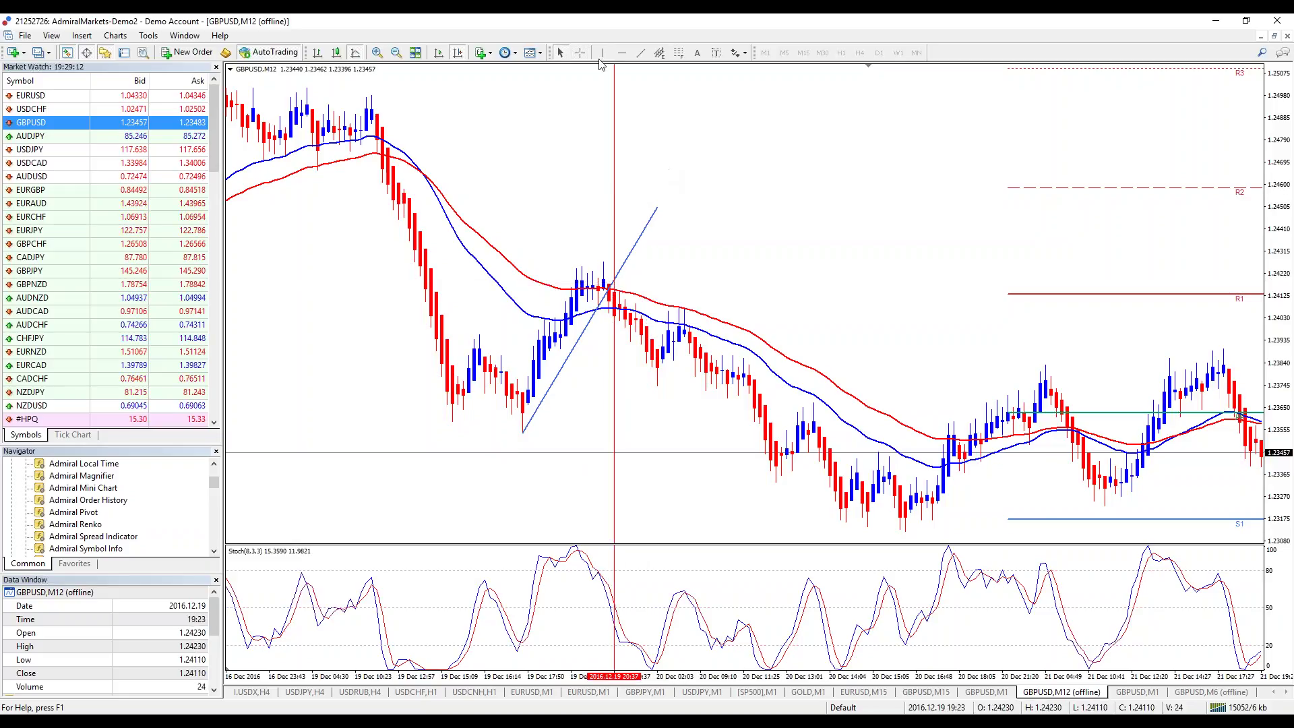
- Draw two more rising trend lines, one past the peak and one from the 20 Dec low
click(640, 53)
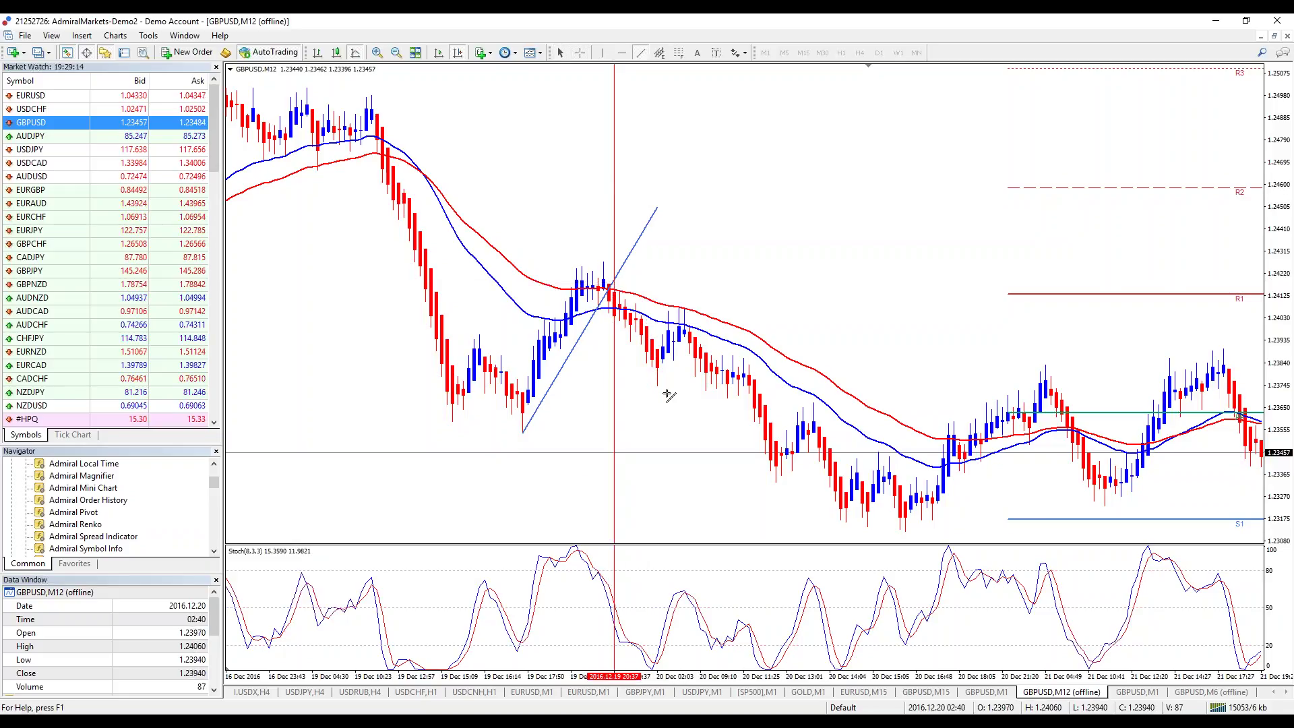
drag(663, 386, 744, 287)
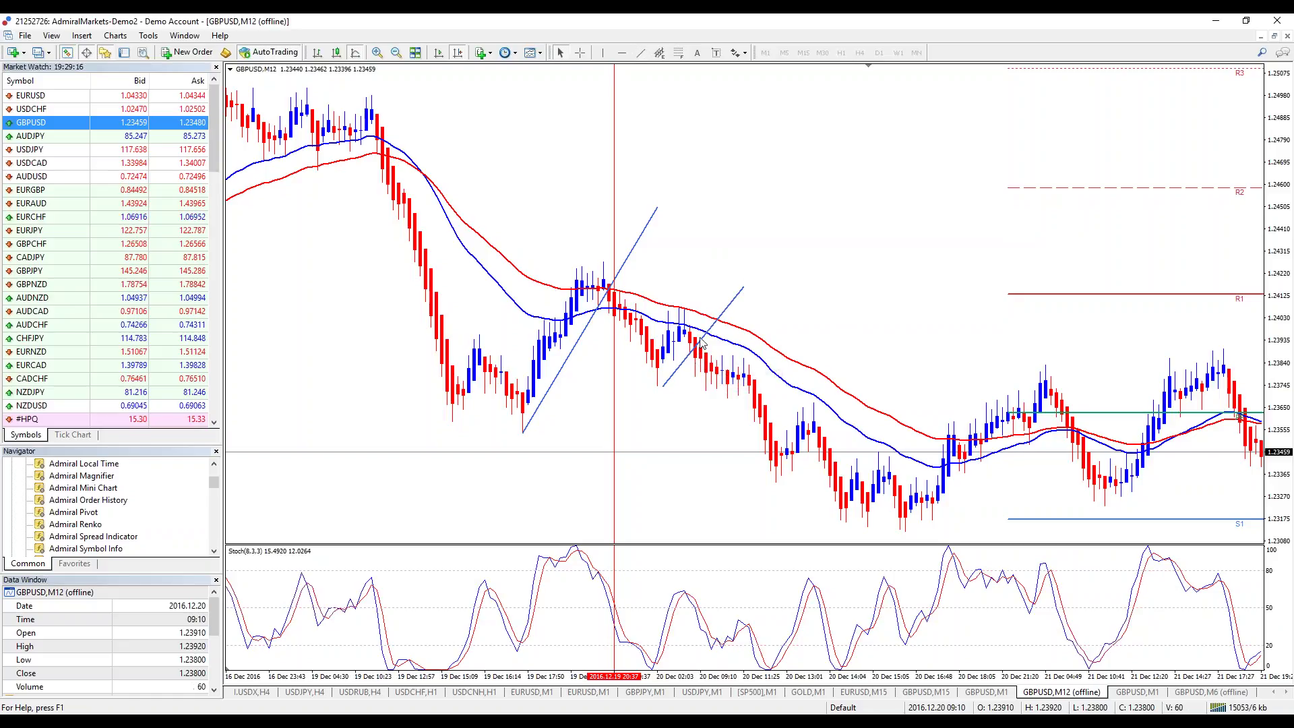
scroll(606, 344, down, 3)
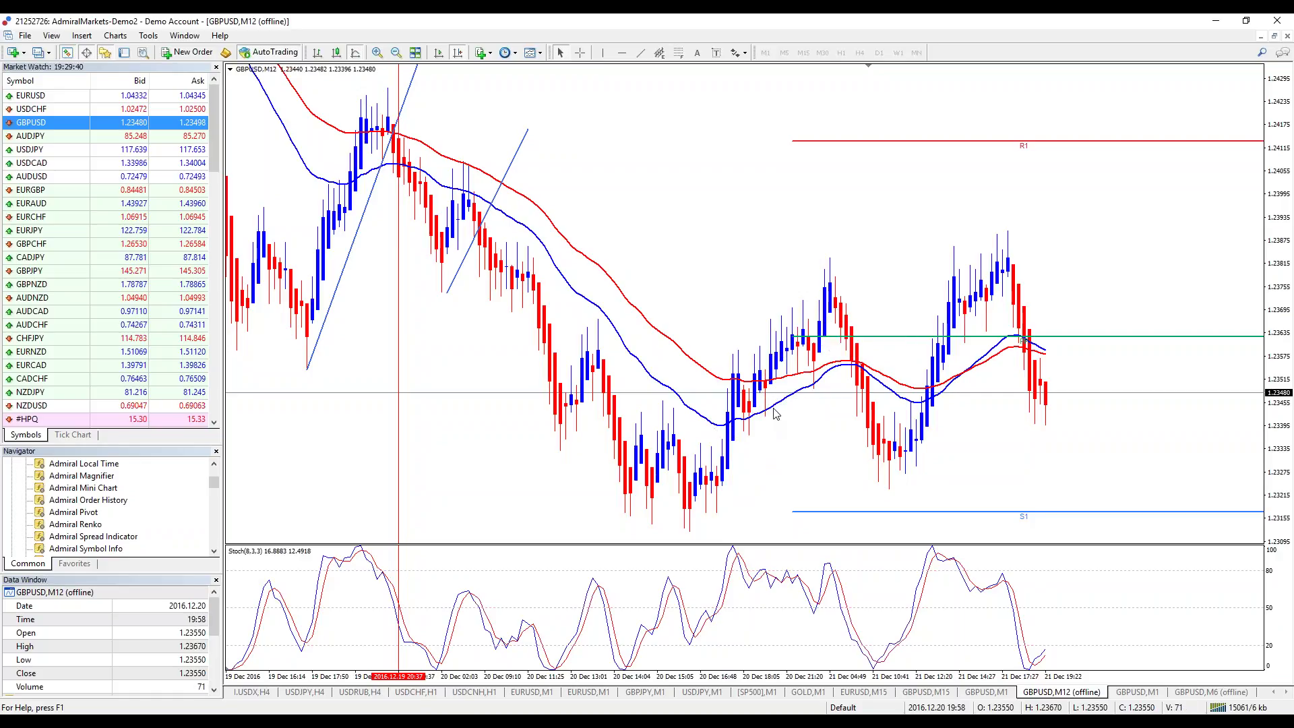
mouse_move(796, 399)
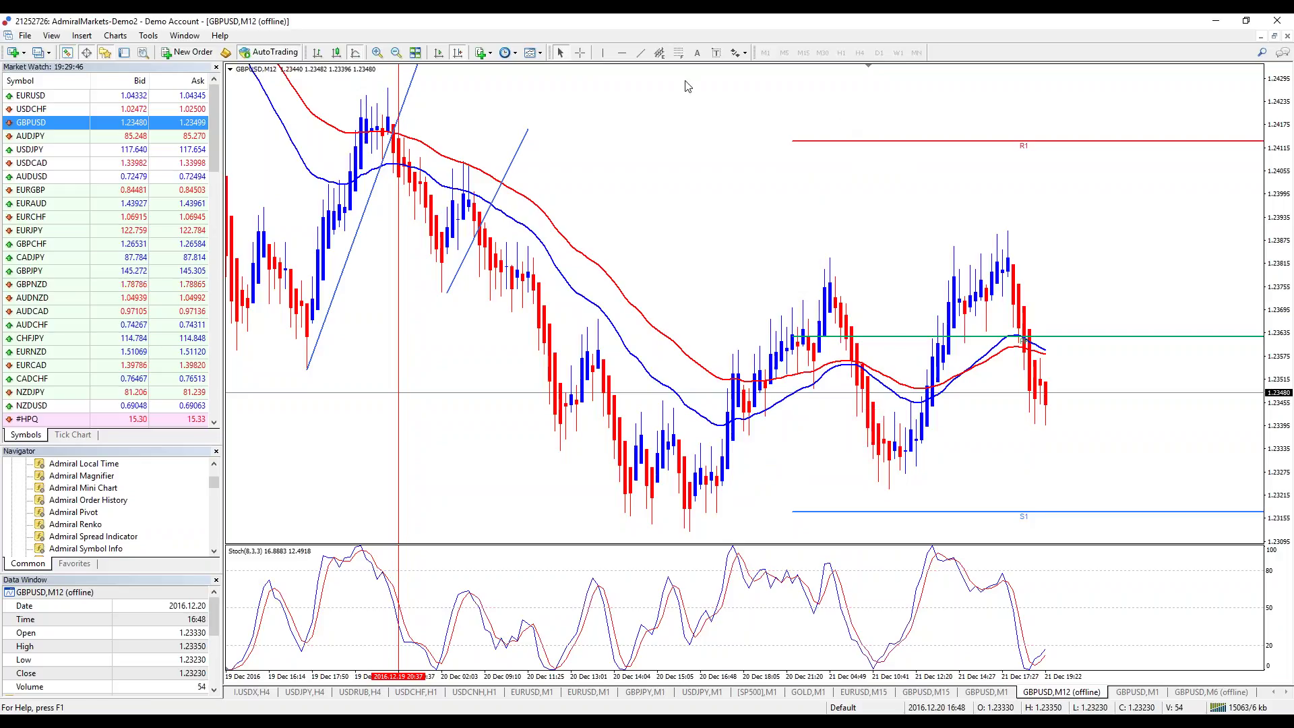
click(657, 53)
drag(747, 432, 845, 301)
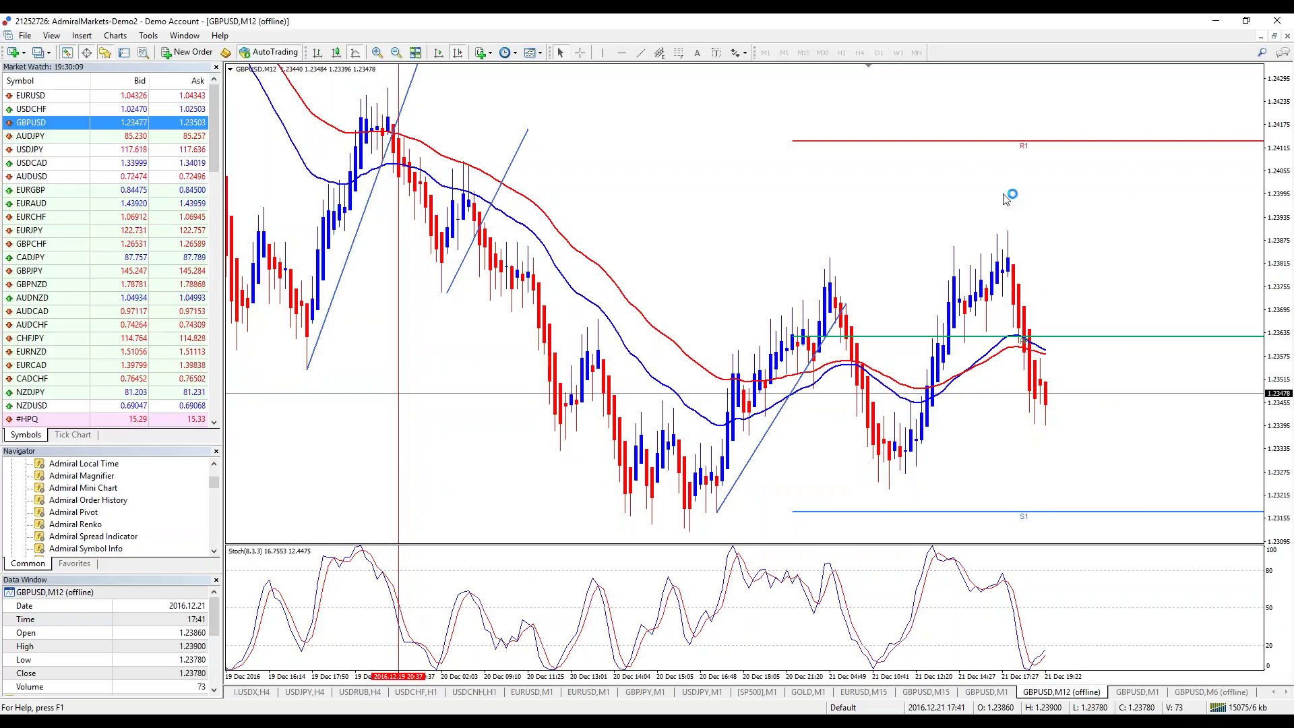
- Draw a falling trend line down from the latest M12 peak and move to the GBPUSD M6 chart
click(641, 53)
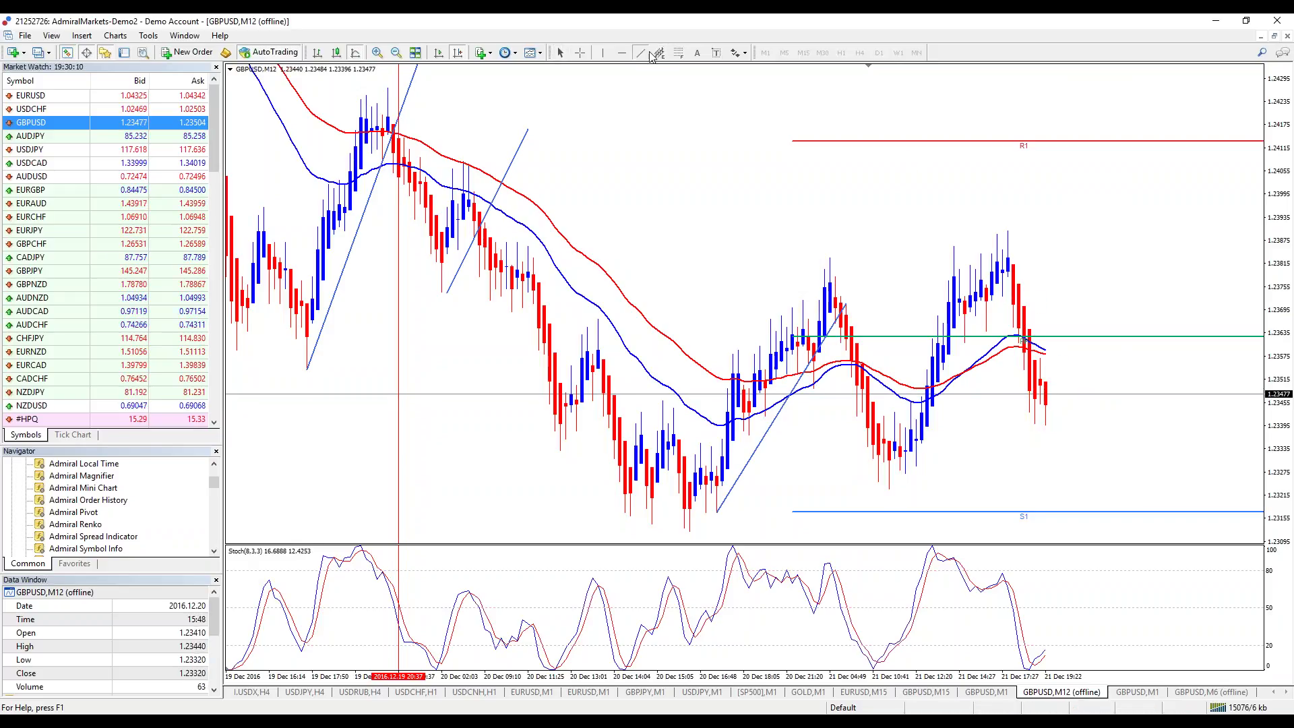
drag(1010, 234, 1053, 386)
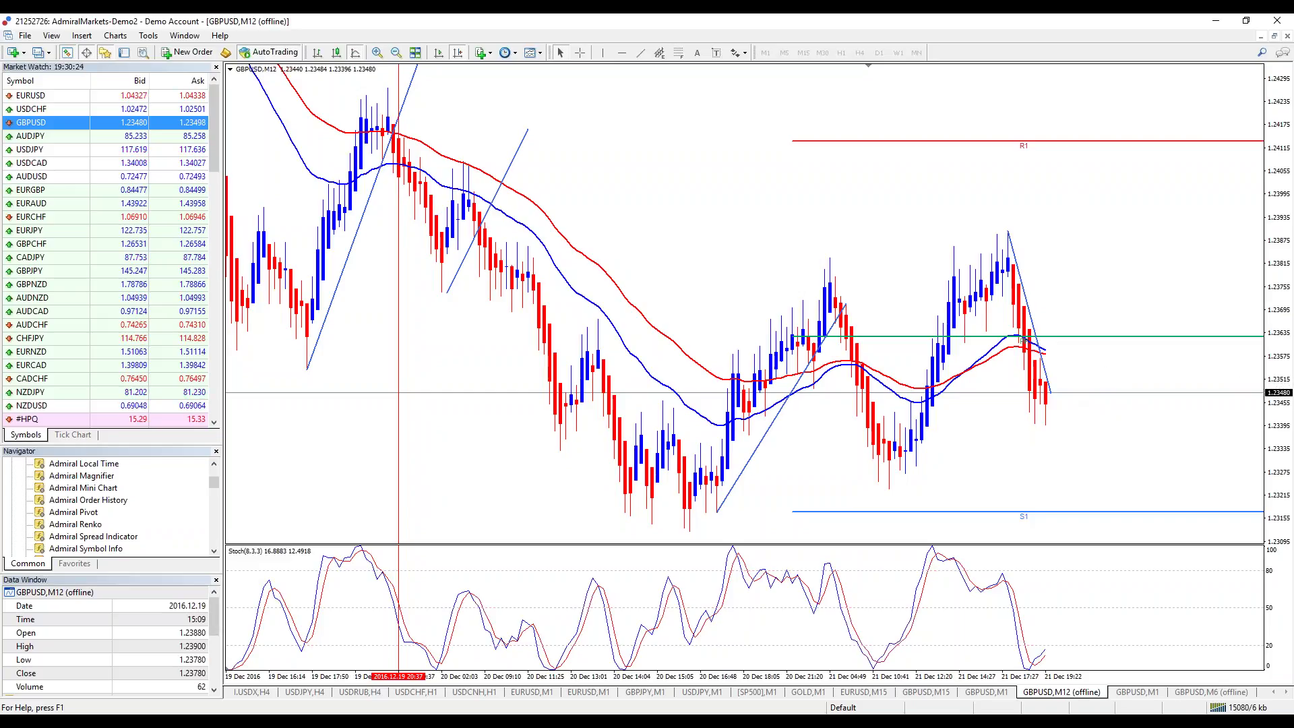
mouse_move(1040, 387)
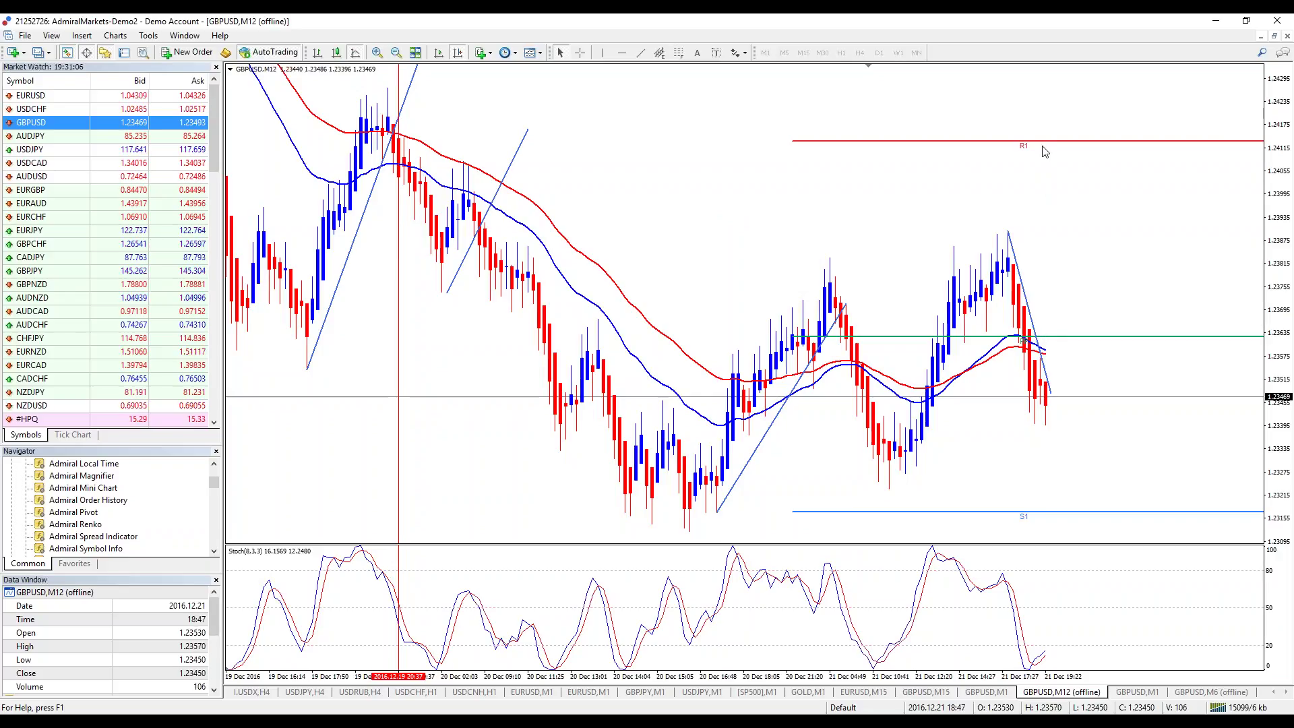
key(ctrl+Tab)
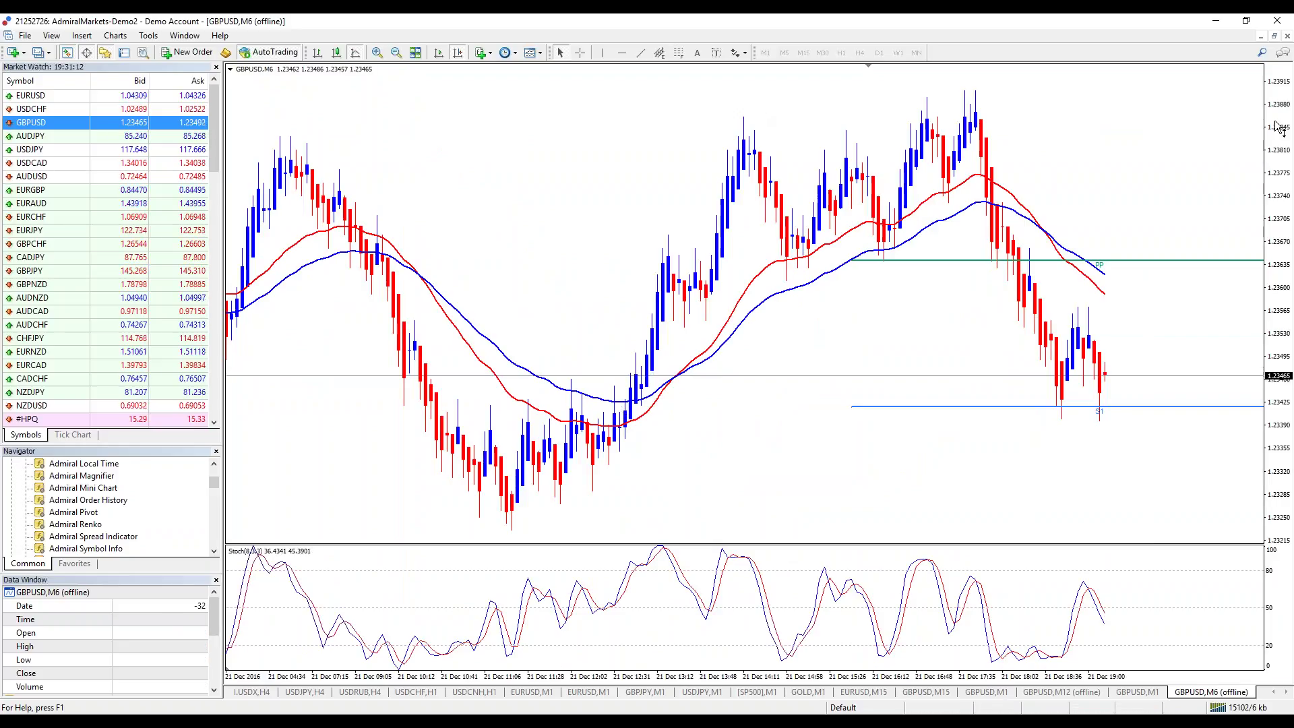
right_click(648, 132)
click(672, 209)
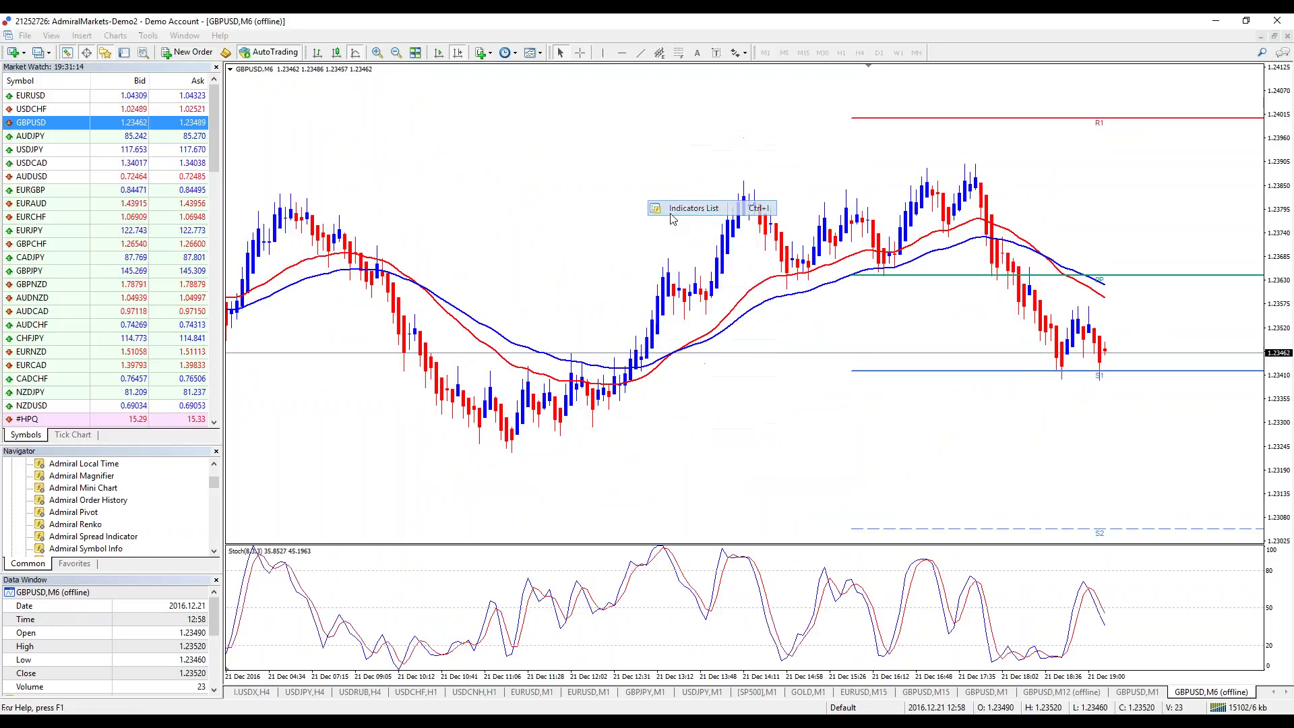
double_click(601, 237)
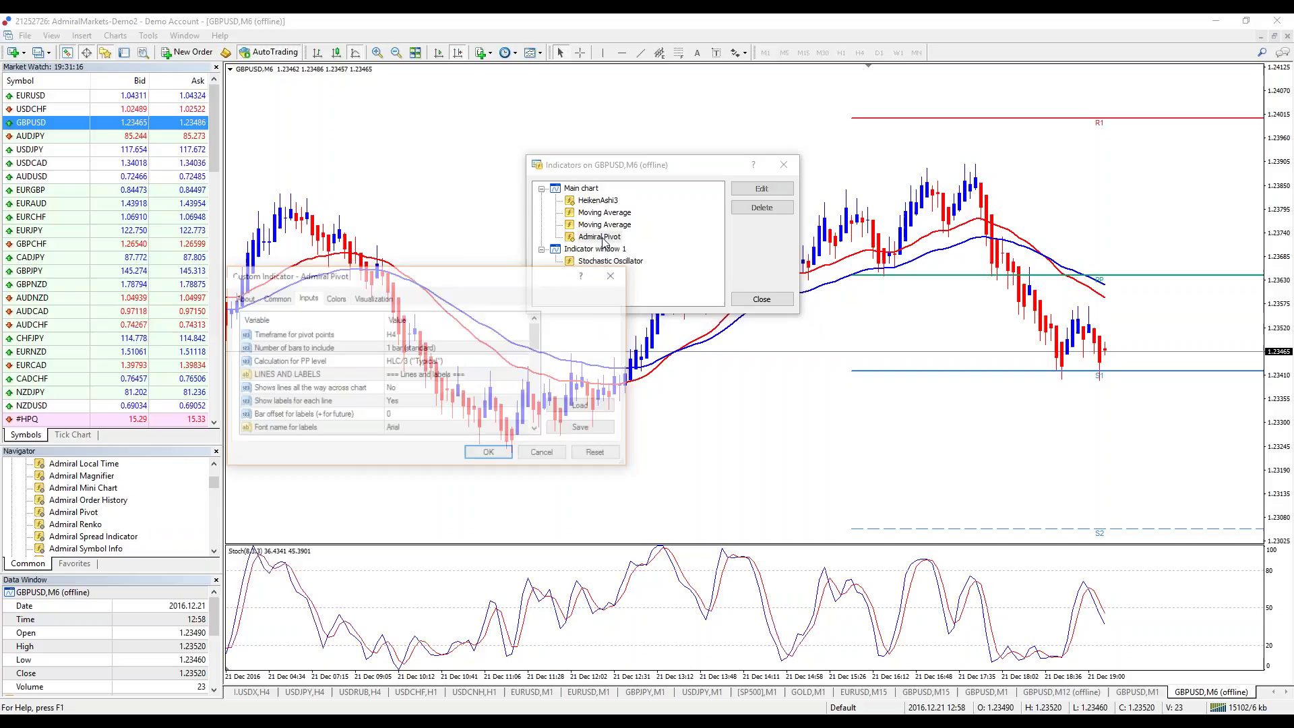
click(418, 337)
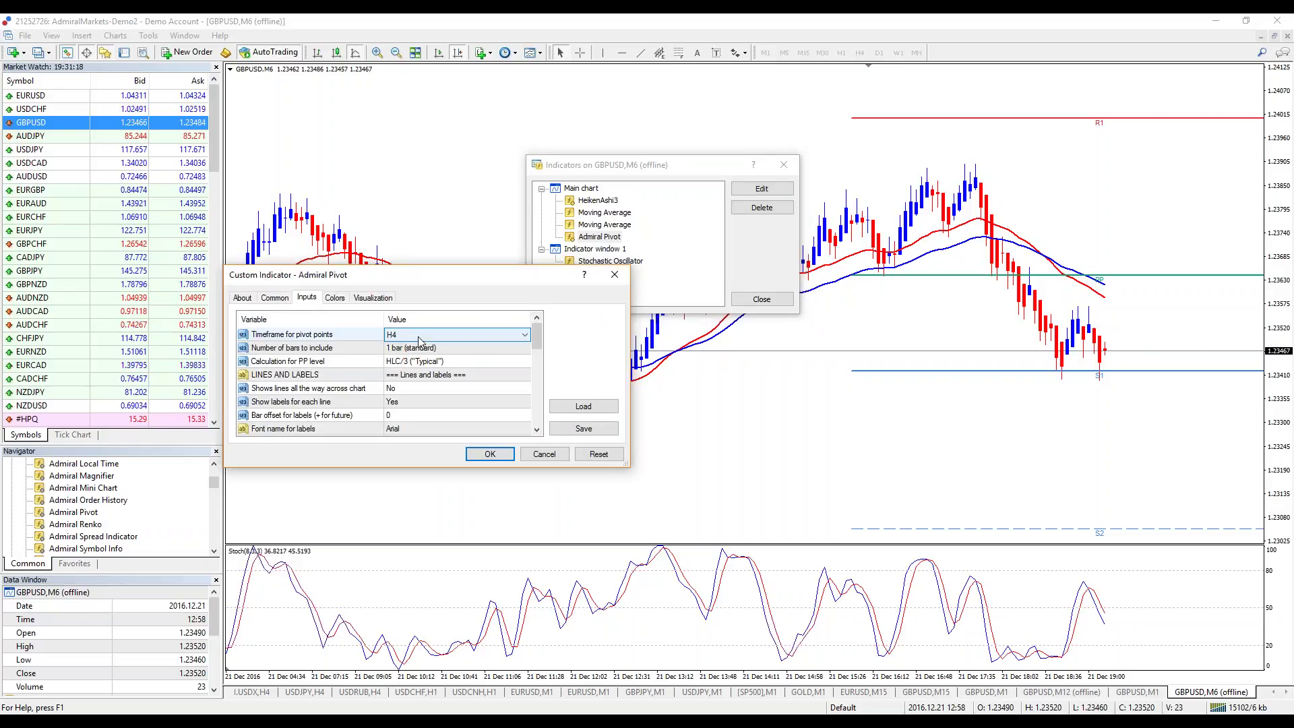
click(418, 337)
click(432, 378)
click(487, 453)
click(761, 298)
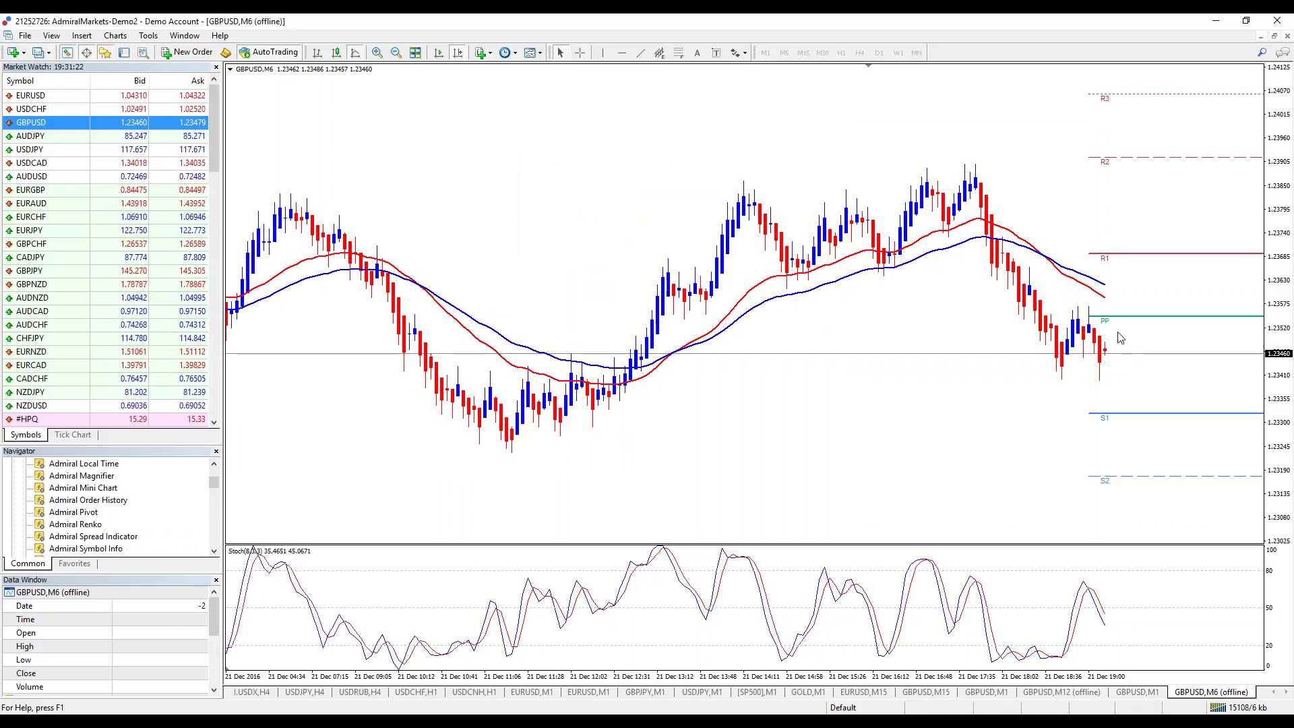
mouse_move(1085, 289)
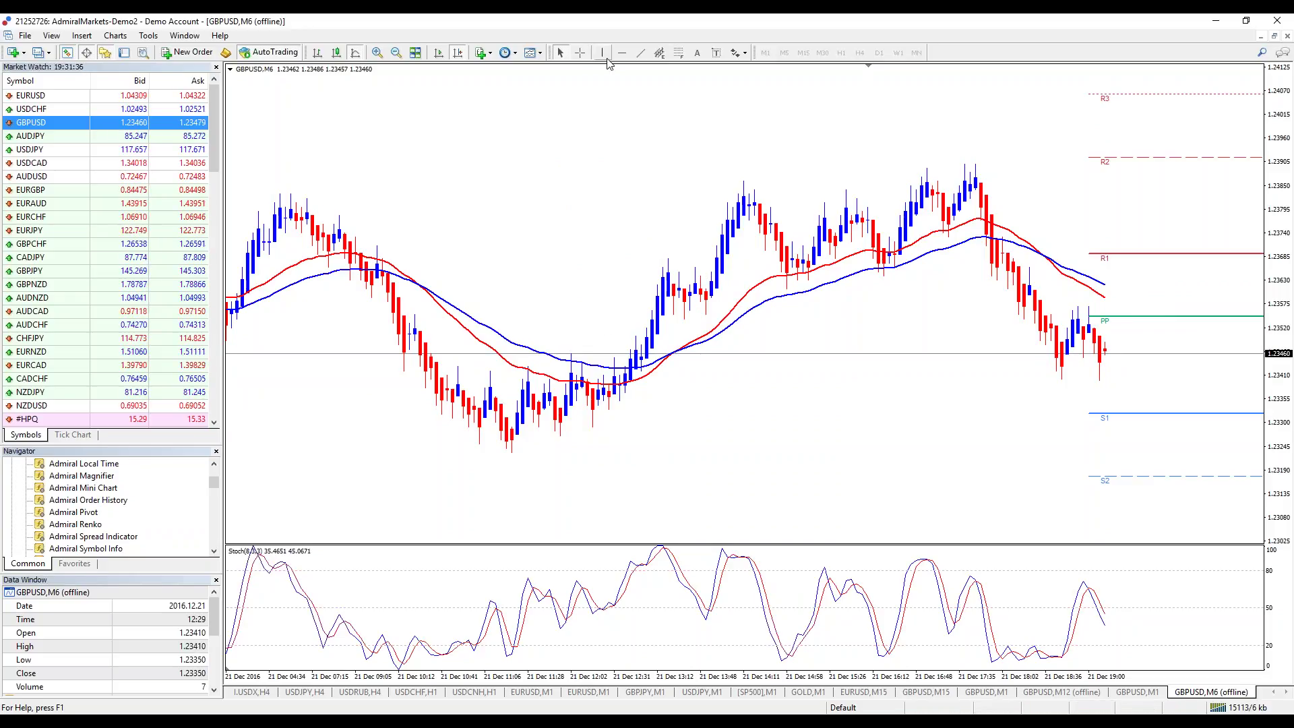
- Draw two falling trendlines across the 21 Dec swing highs, checking prices with the crosshair
click(640, 53)
drag(746, 182, 851, 302)
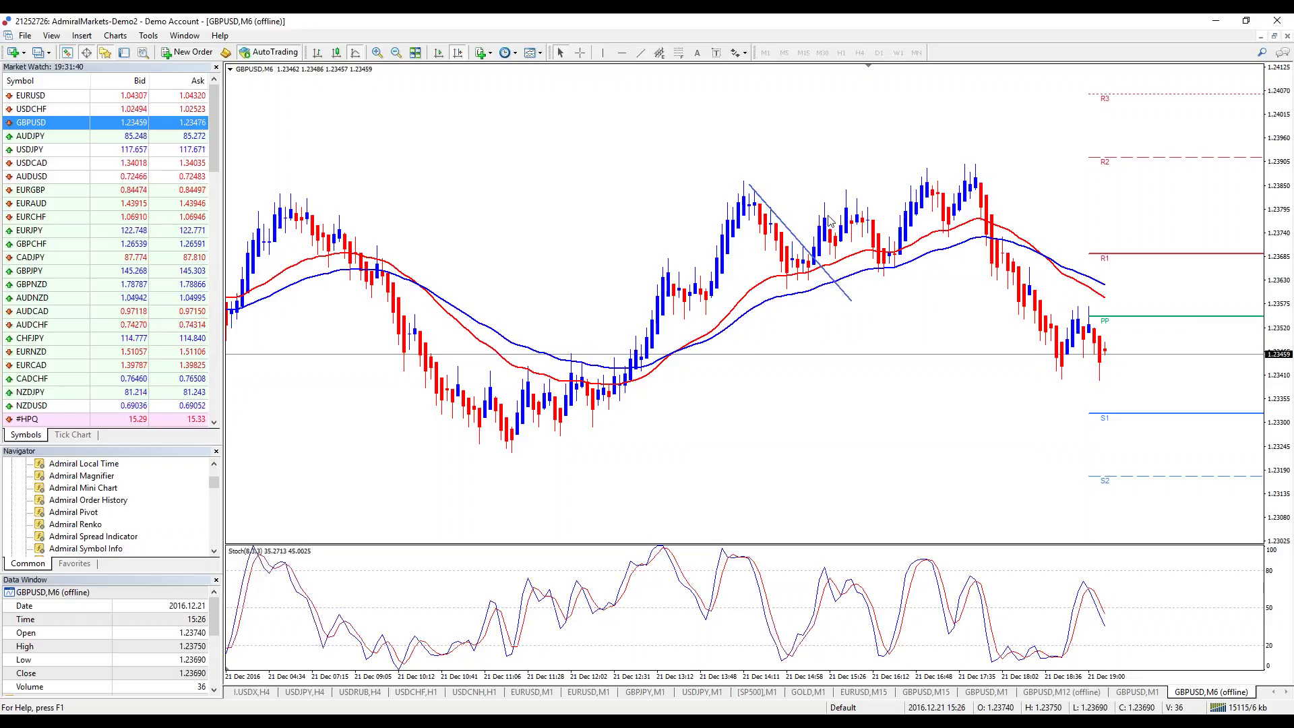
click(580, 53)
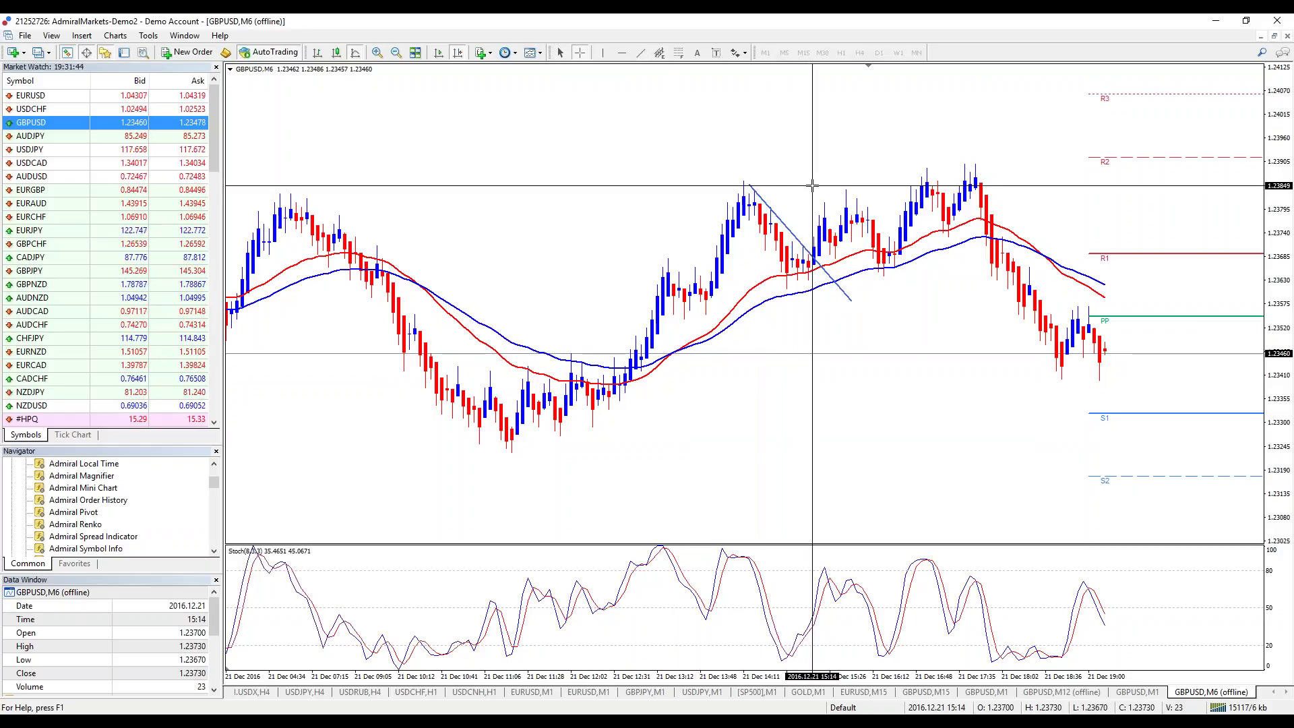
drag(813, 186, 959, 273)
click(640, 53)
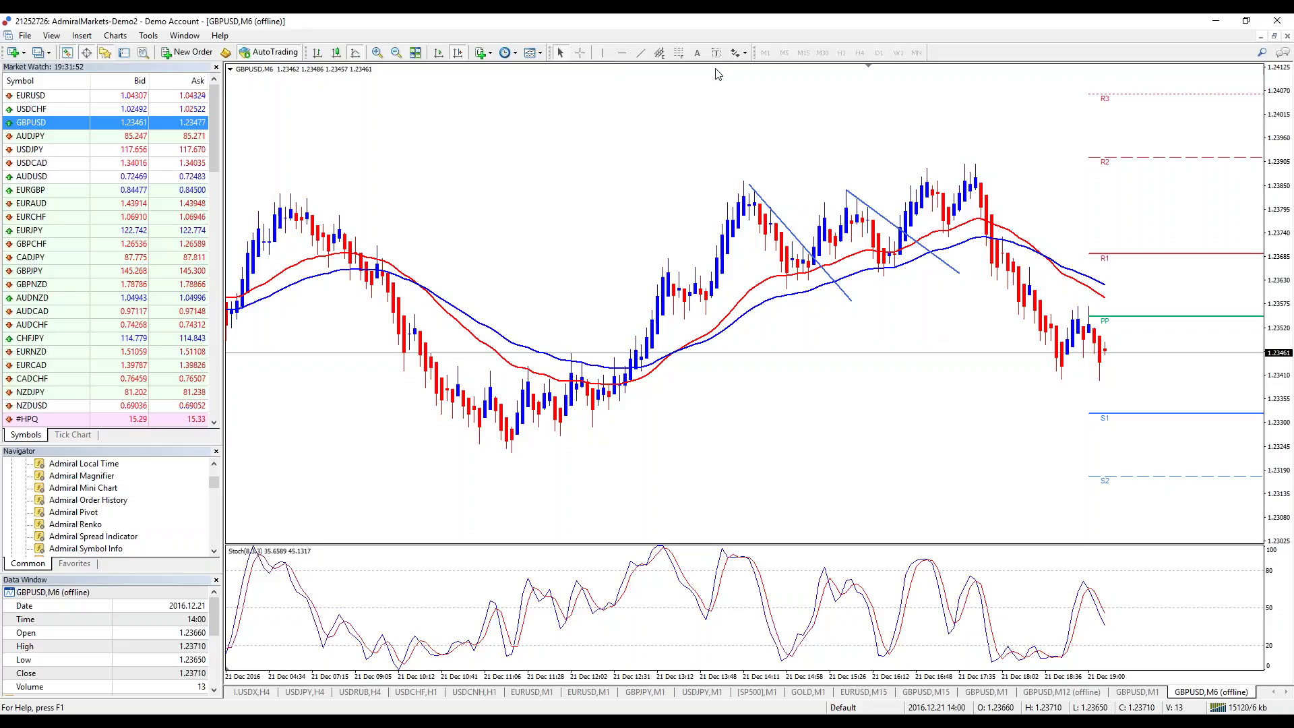
middle_click(659, 94)
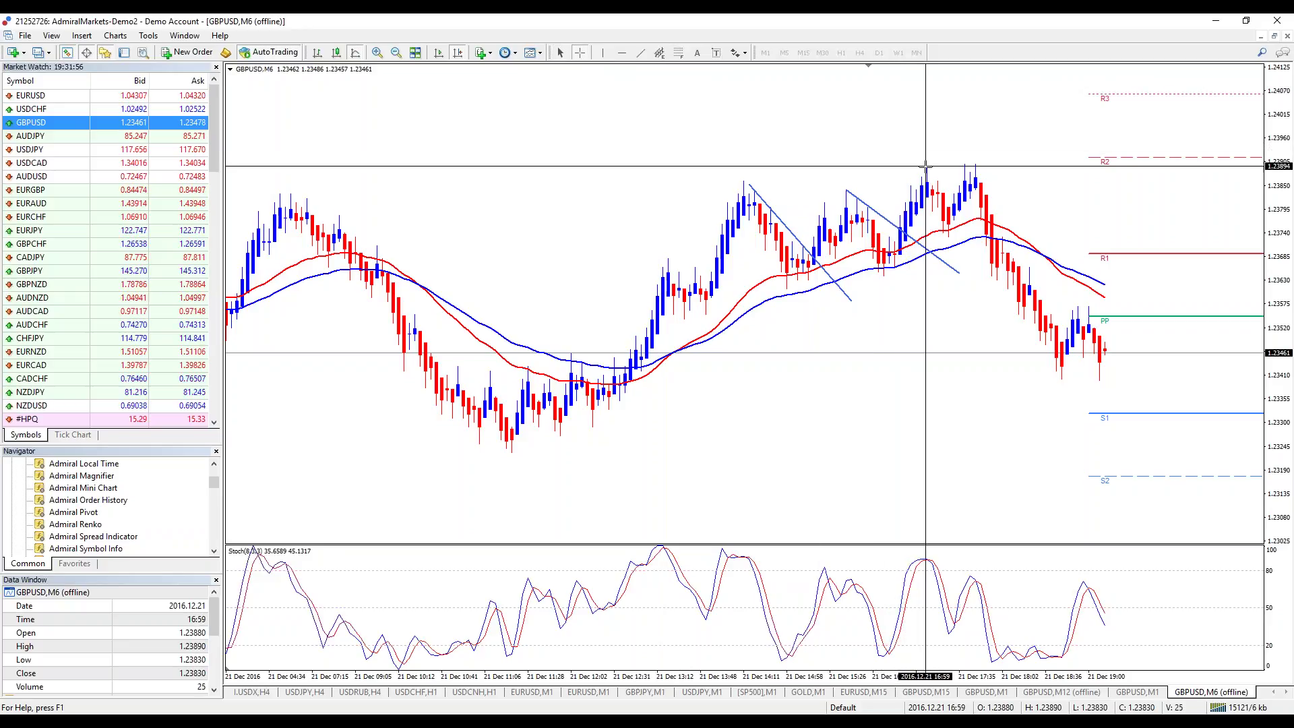
key(Escape)
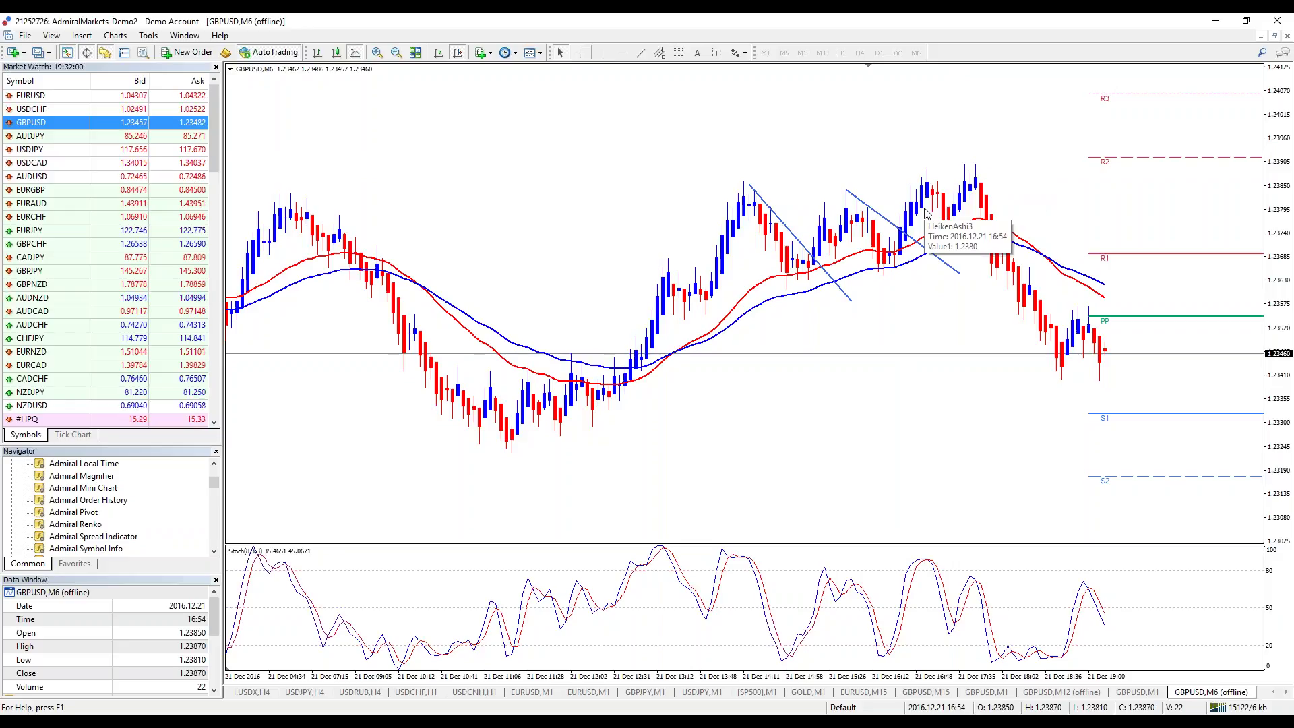
scroll(436, 202, up, 5)
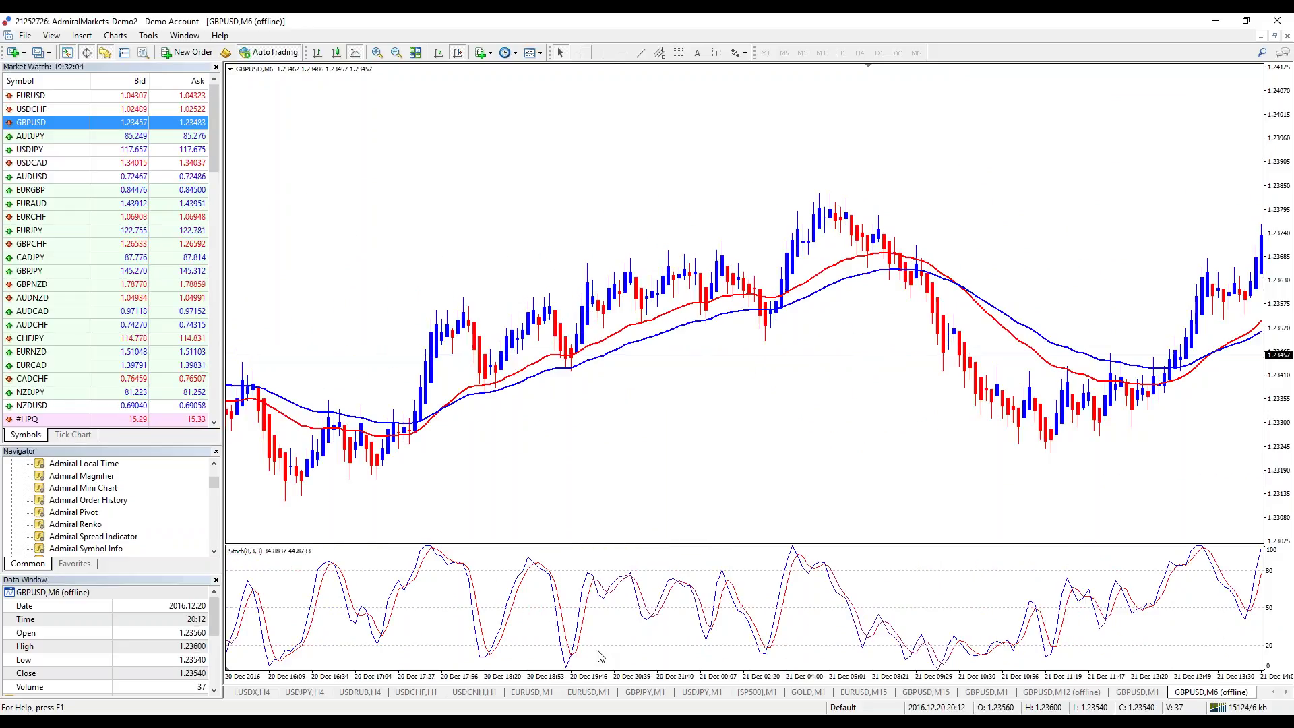
click(640, 52)
drag(466, 304, 516, 398)
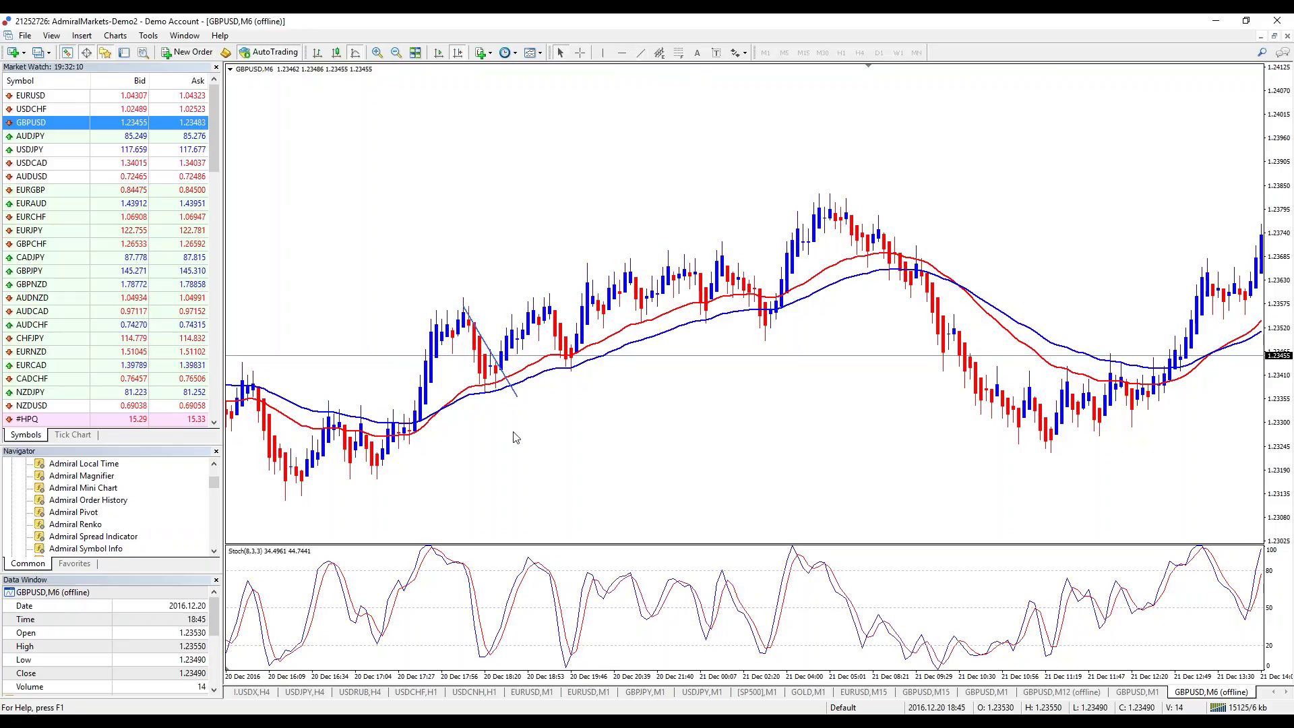
click(579, 53)
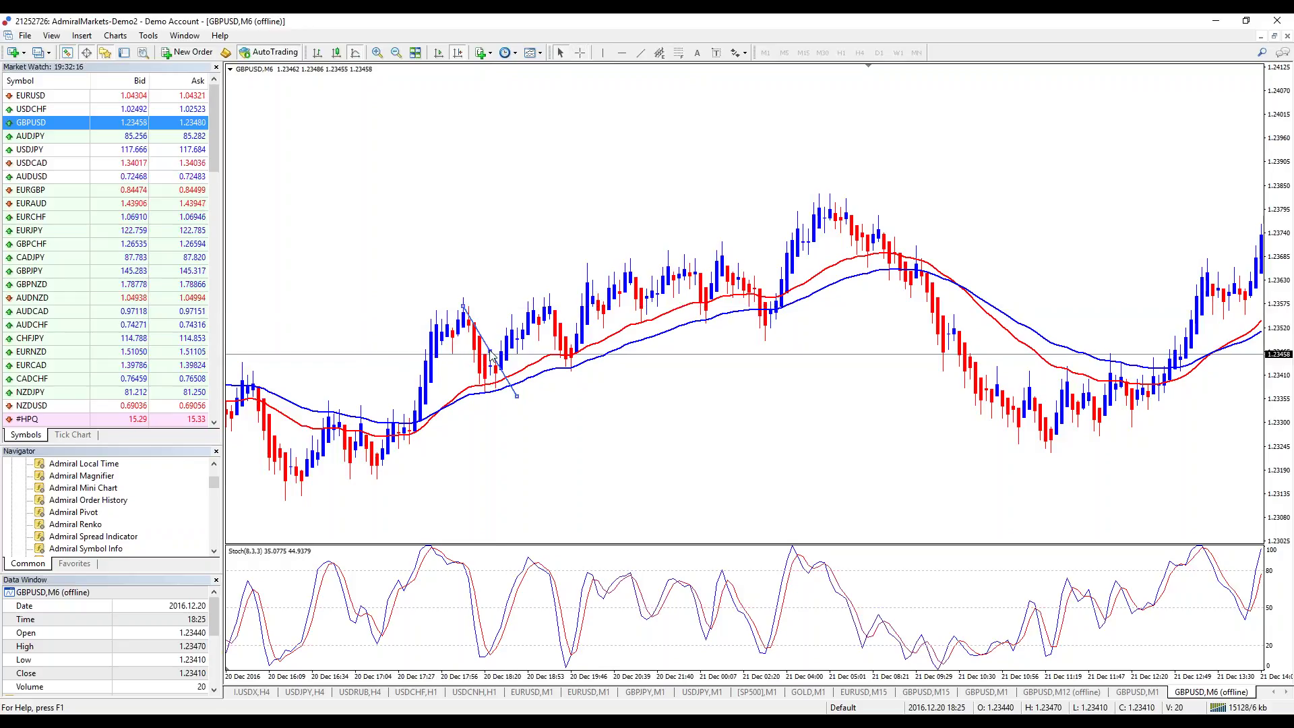
key(Delete)
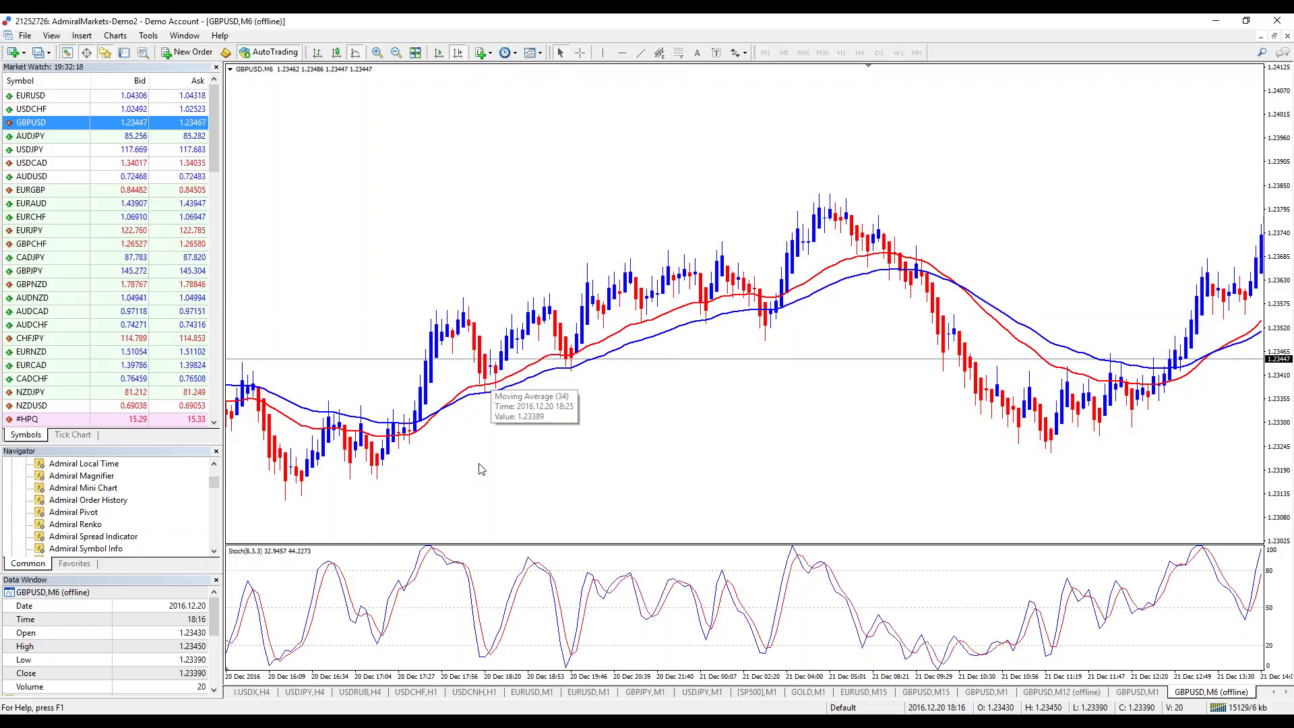
click(579, 56)
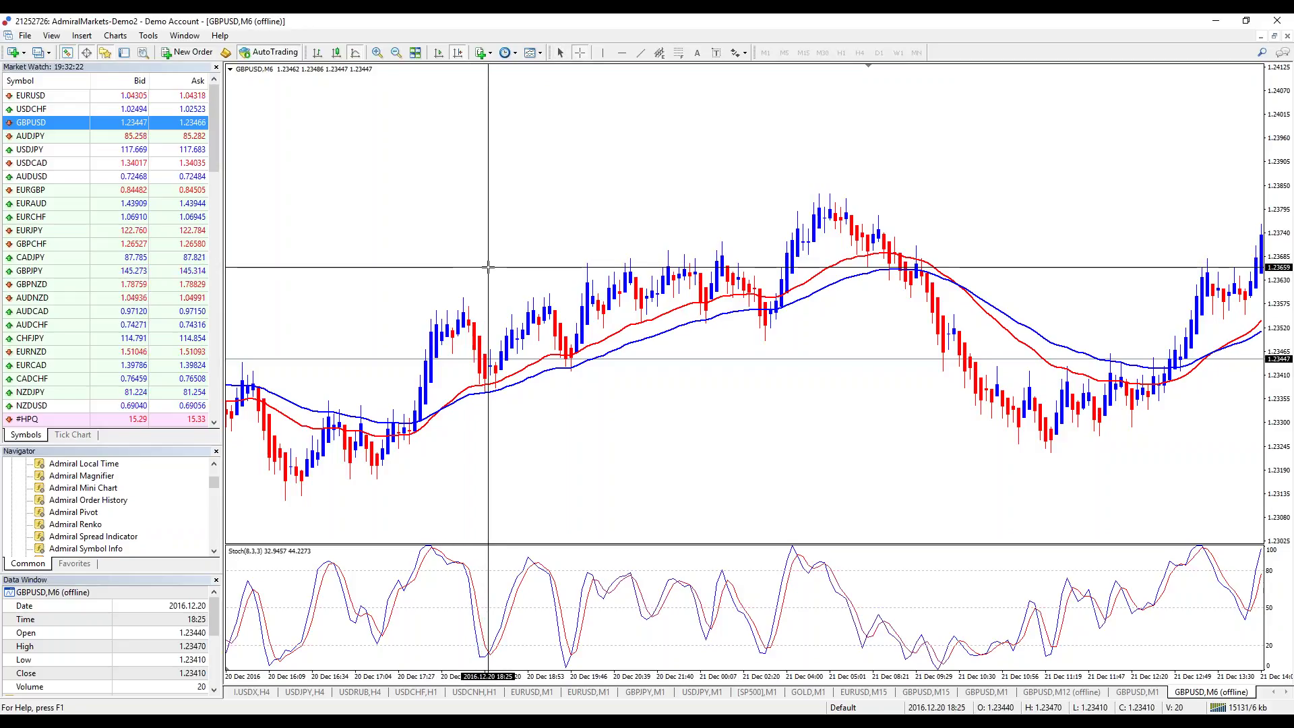
key(Escape)
mouse_move(467, 316)
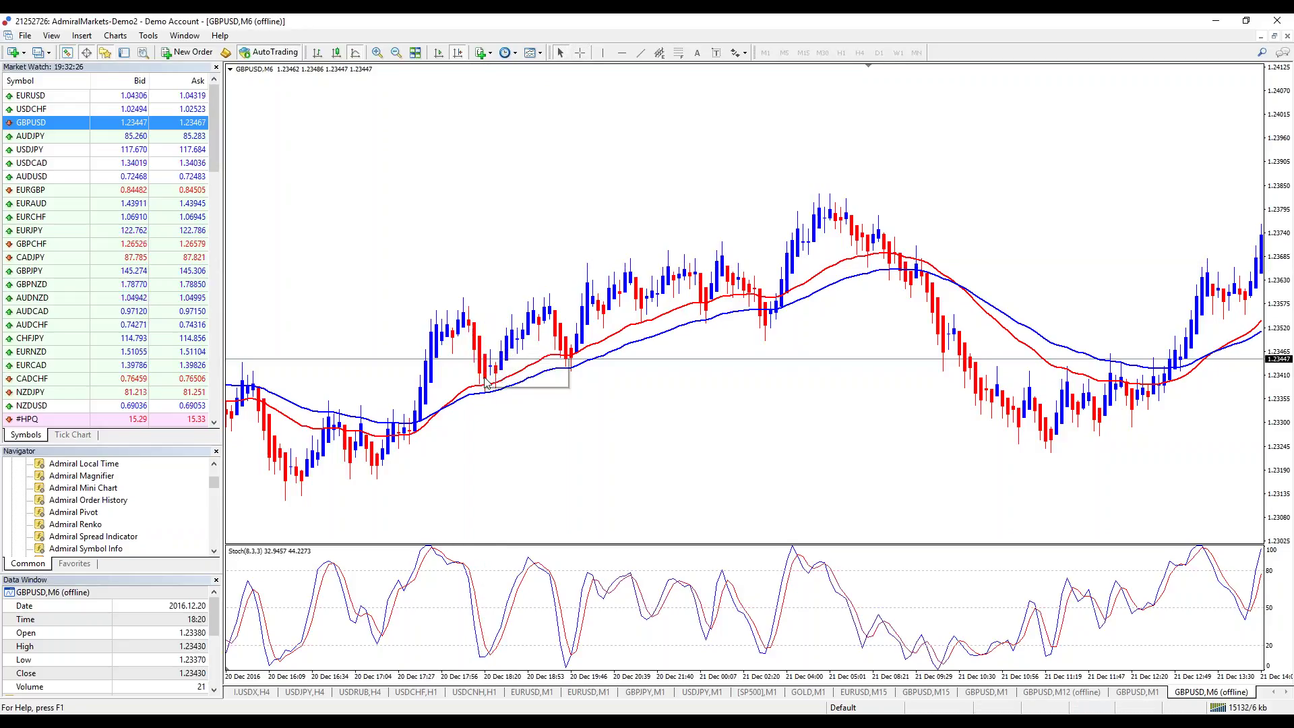
mouse_move(490, 395)
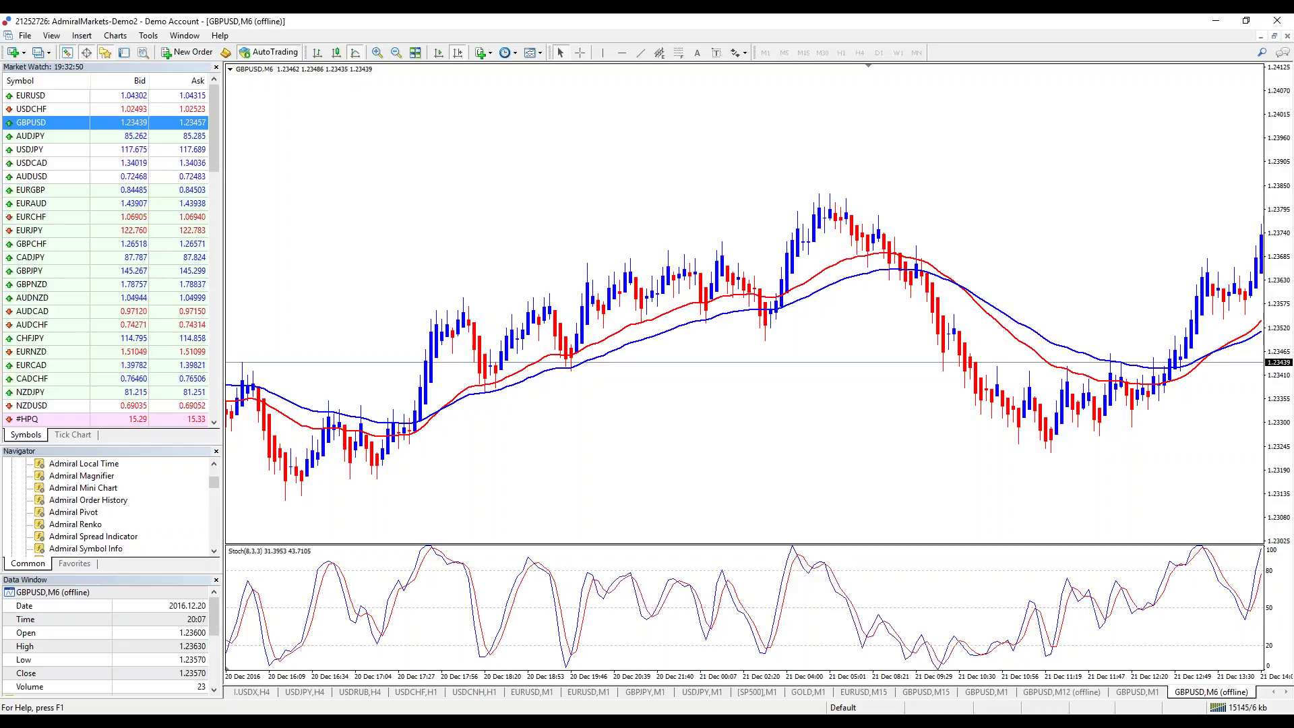
mouse_move(725, 300)
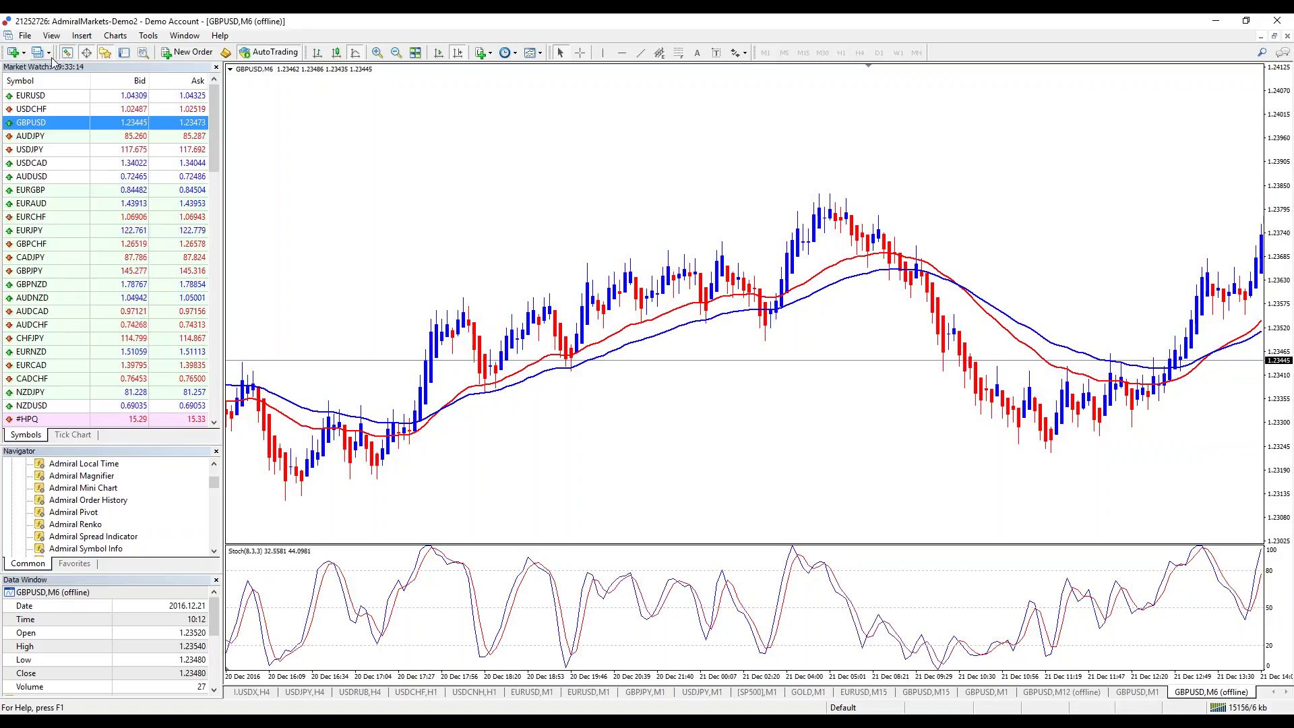
- Open a new GBPJPY chart on the M1 timeframe and bring up the GBPUSD M15 chart
click(16, 54)
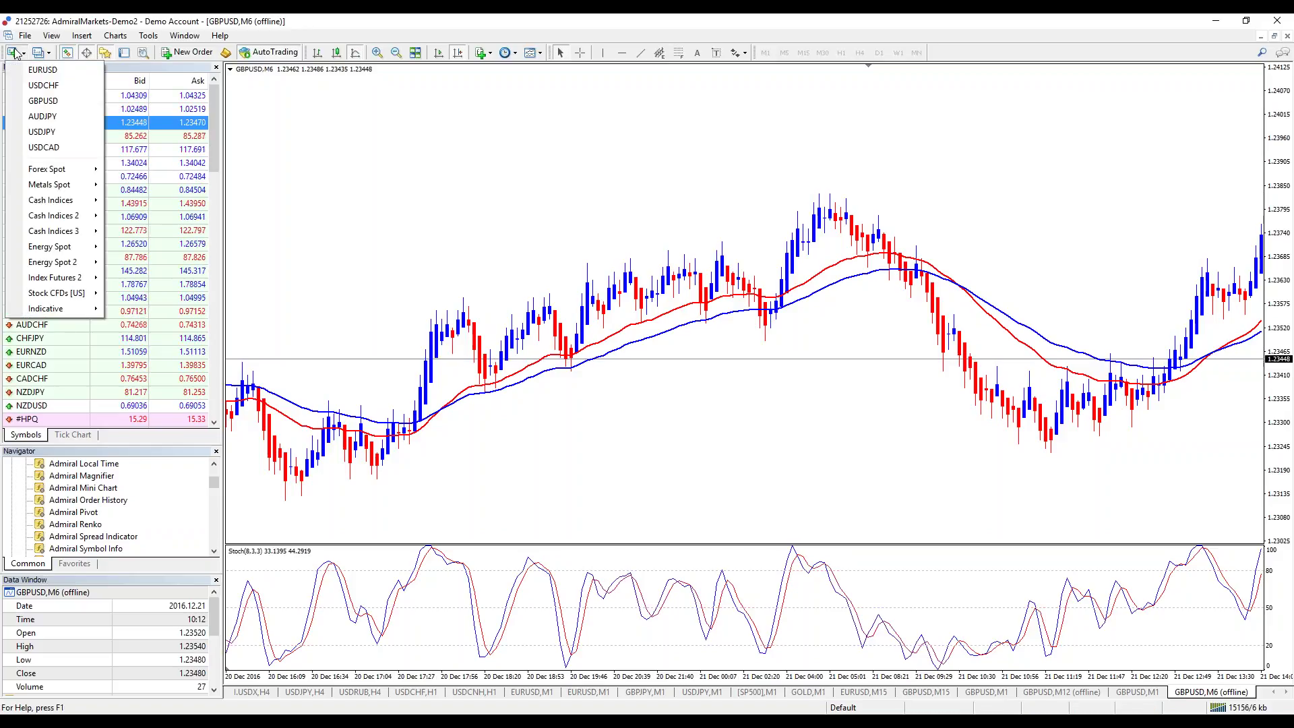
mouse_move(81, 169)
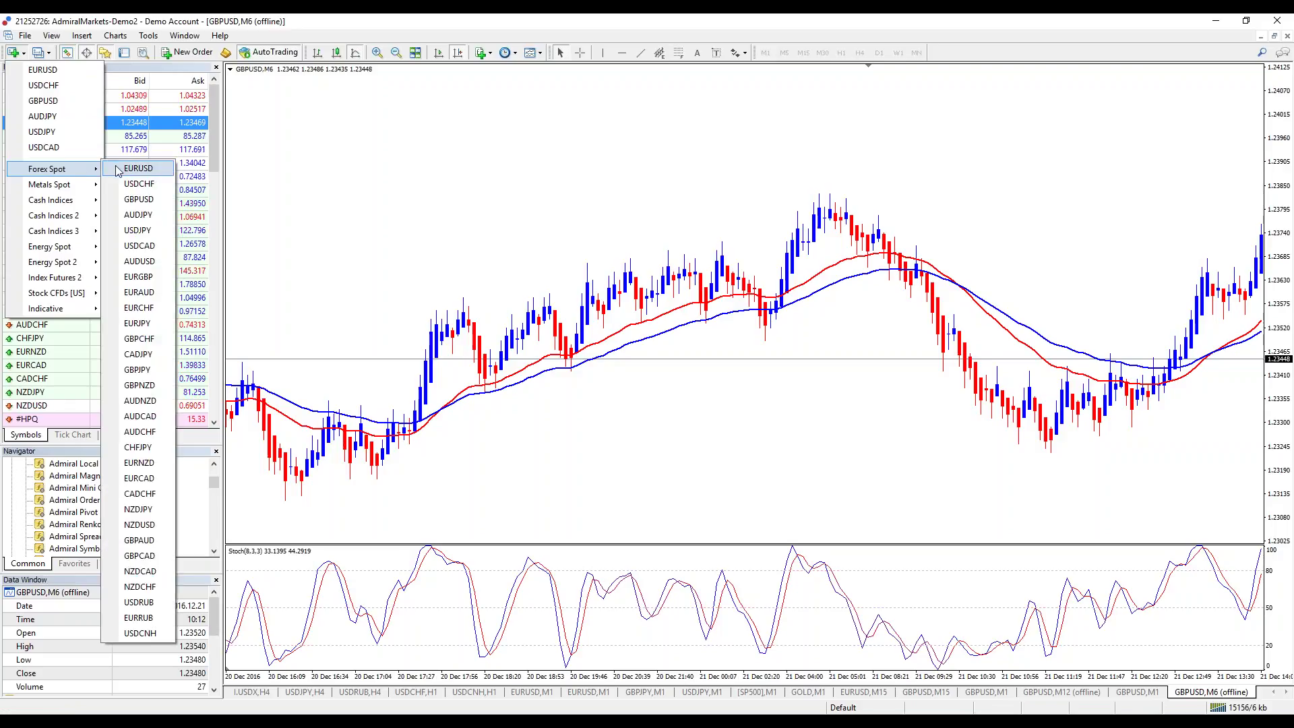
click(137, 369)
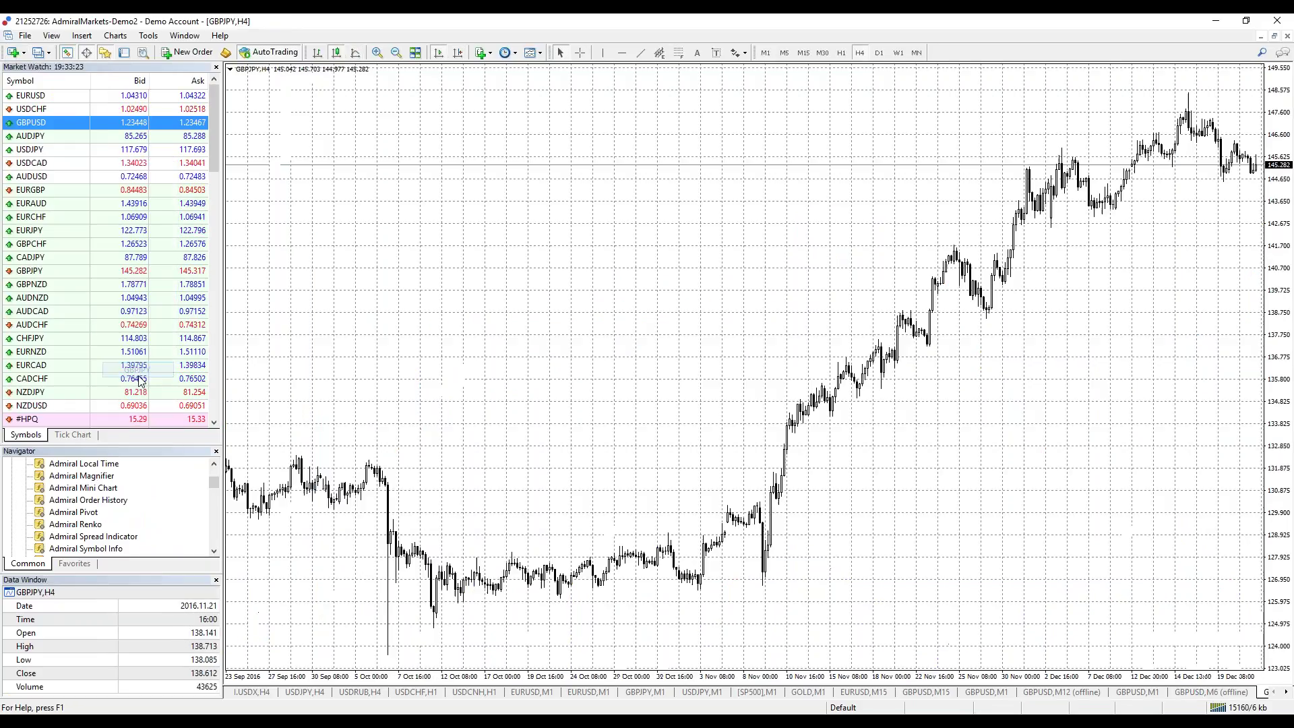
click(766, 53)
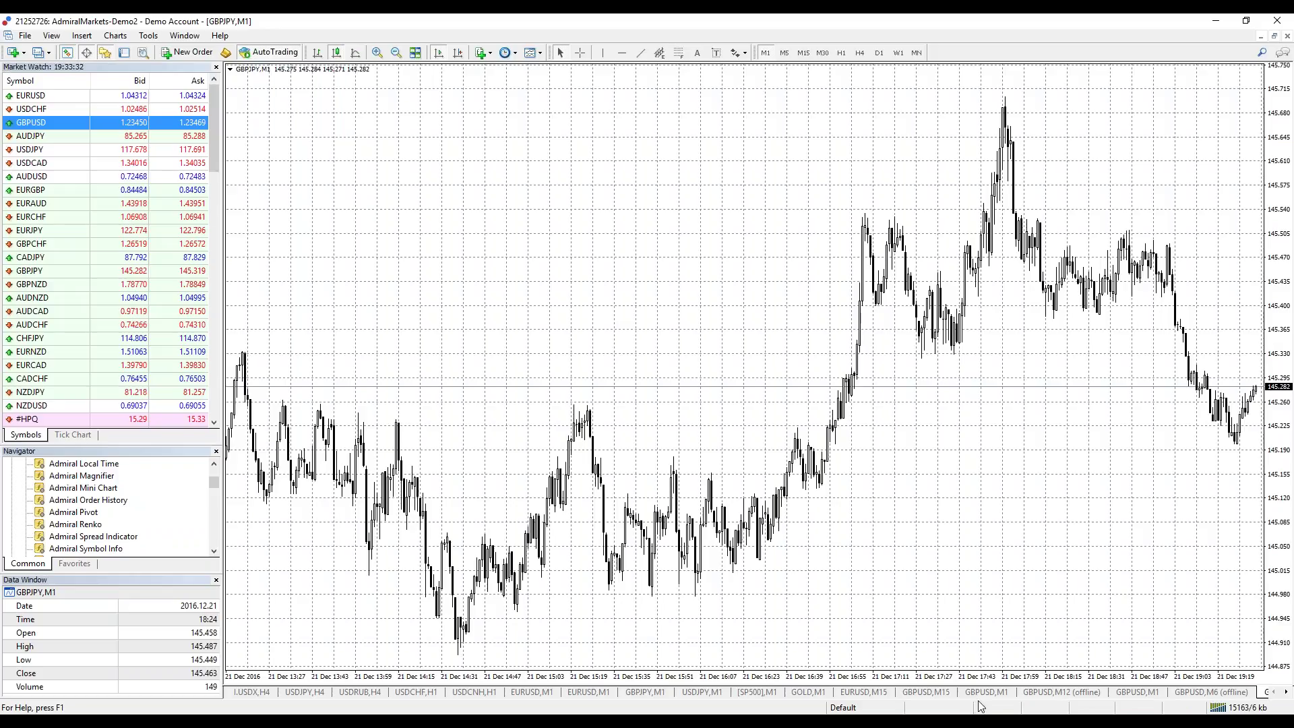
click(931, 694)
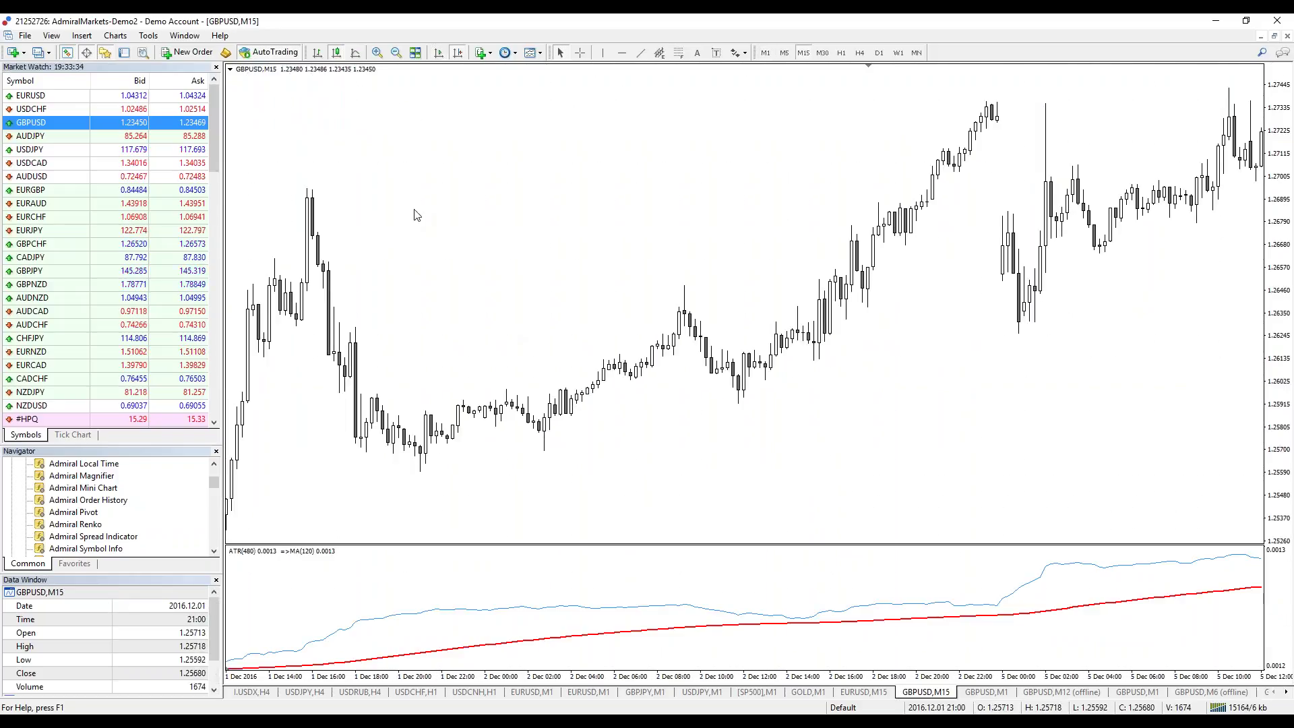
right_click(403, 217)
click(457, 292)
double_click(613, 201)
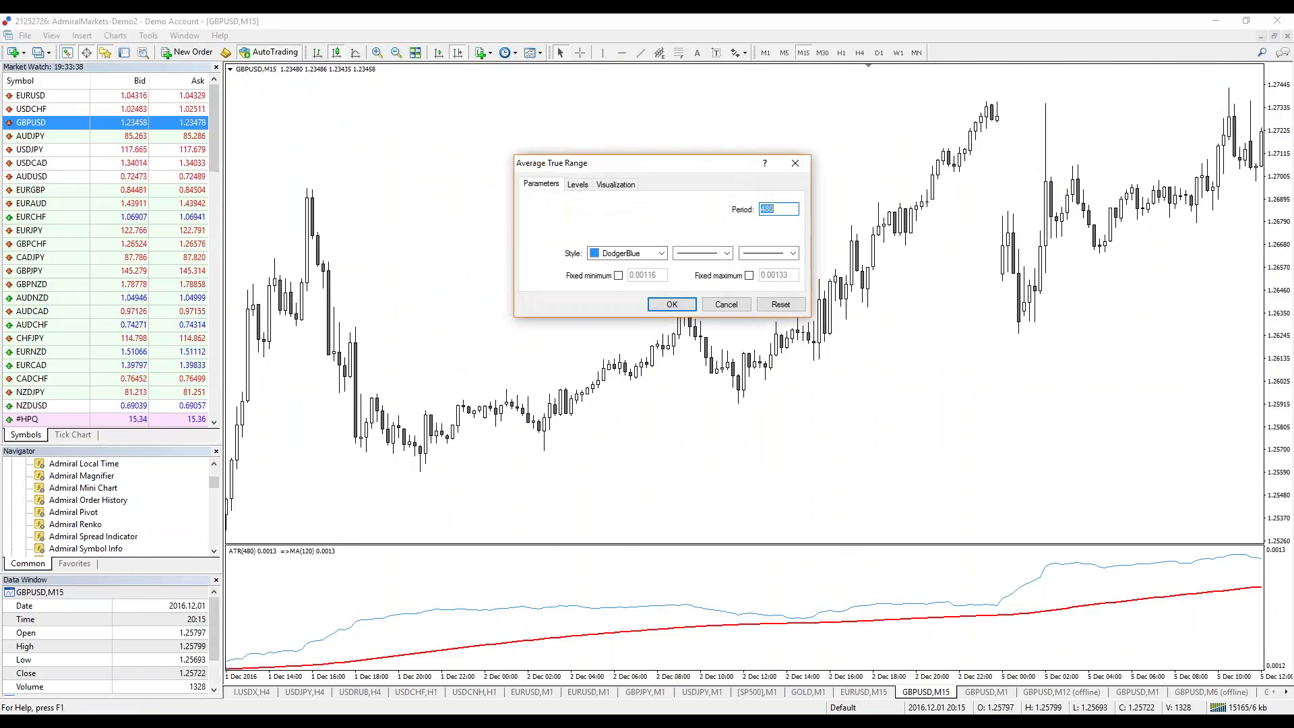
click(705, 305)
double_click(623, 212)
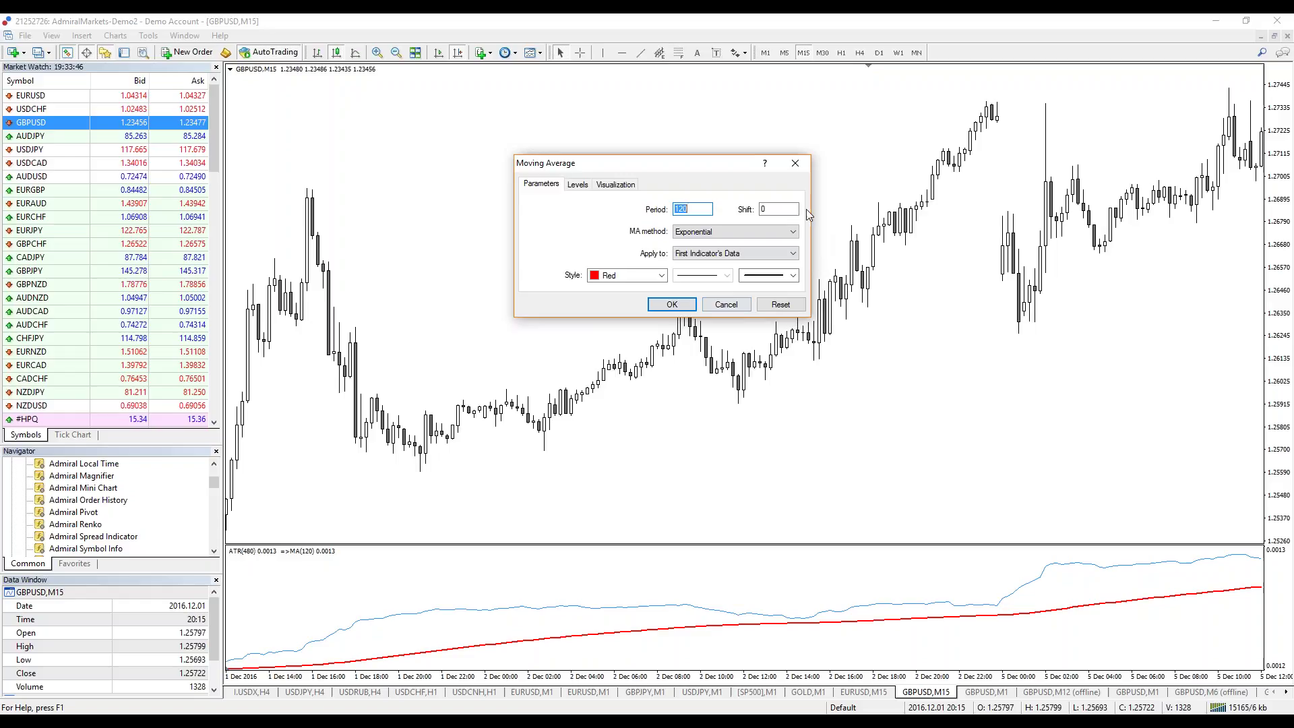
click(794, 164)
click(787, 165)
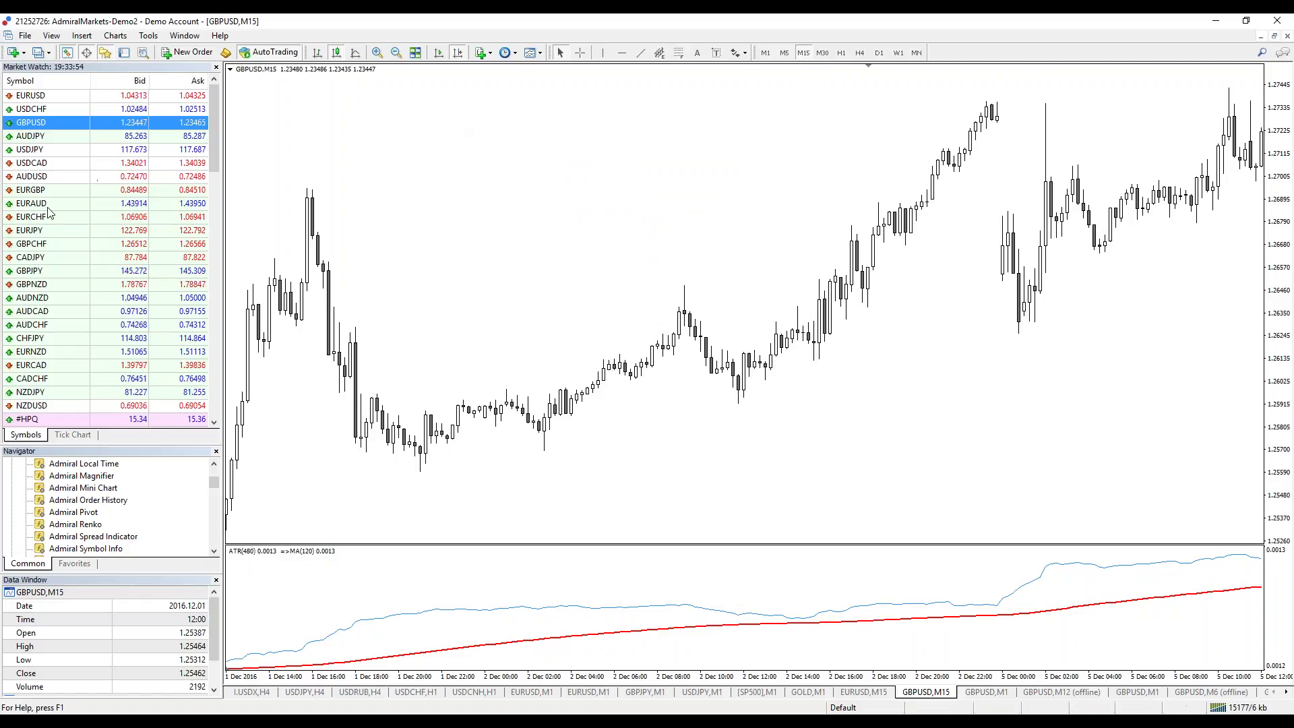
- Bring up the GBPJPY M1 chart and attach the Range bars EA nmc mirror from the Navigator
click(84, 272)
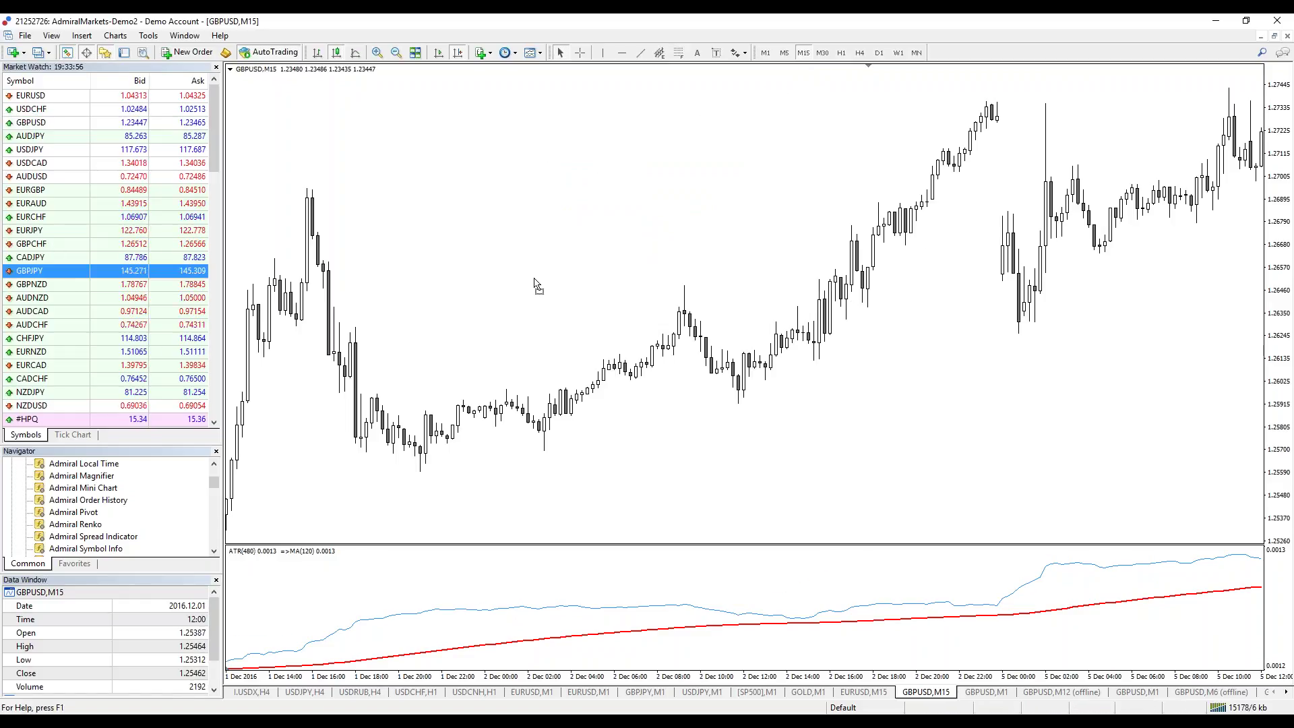
drag(536, 287, 547, 283)
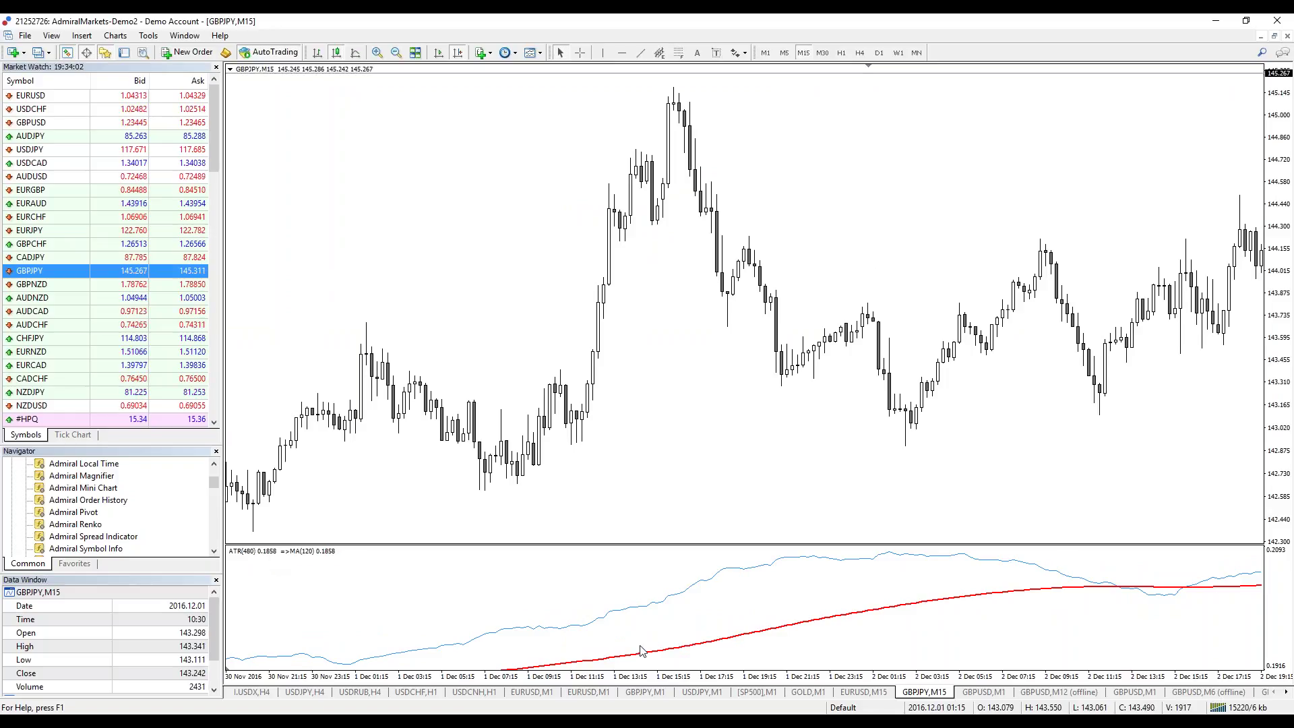
click(1285, 692)
click(1226, 692)
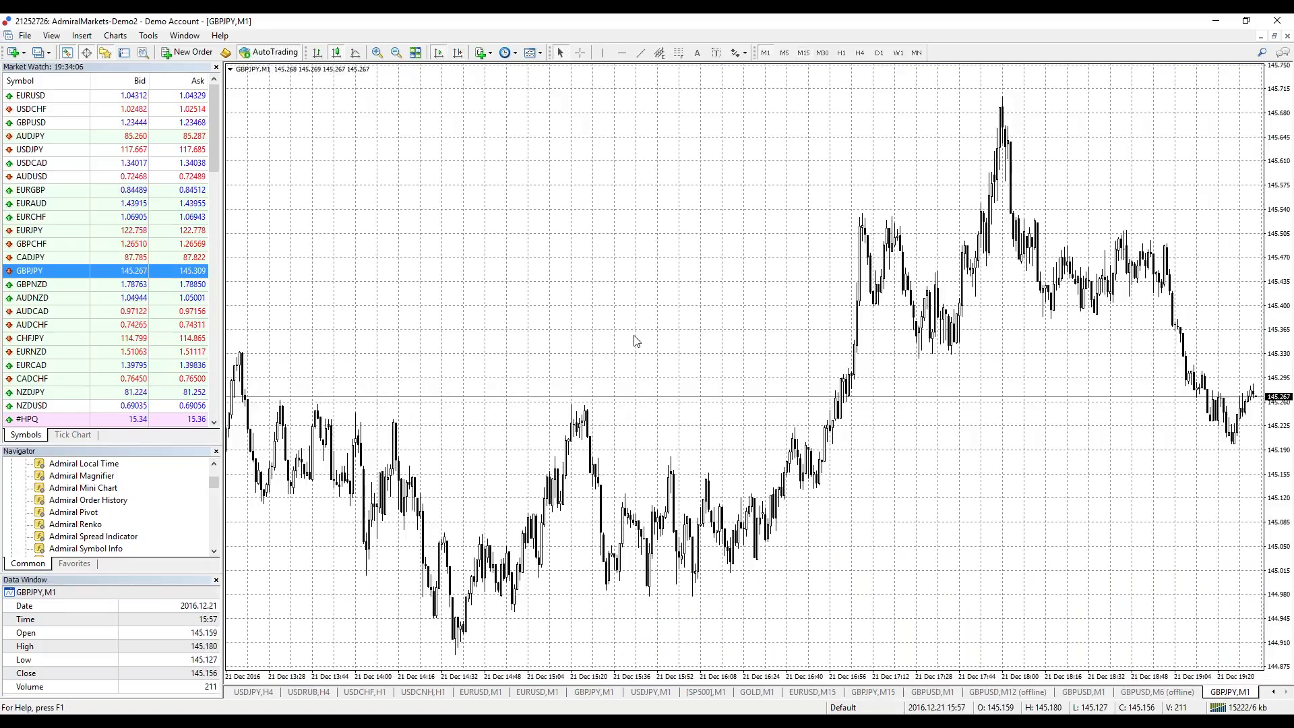
drag(217, 487, 214, 470)
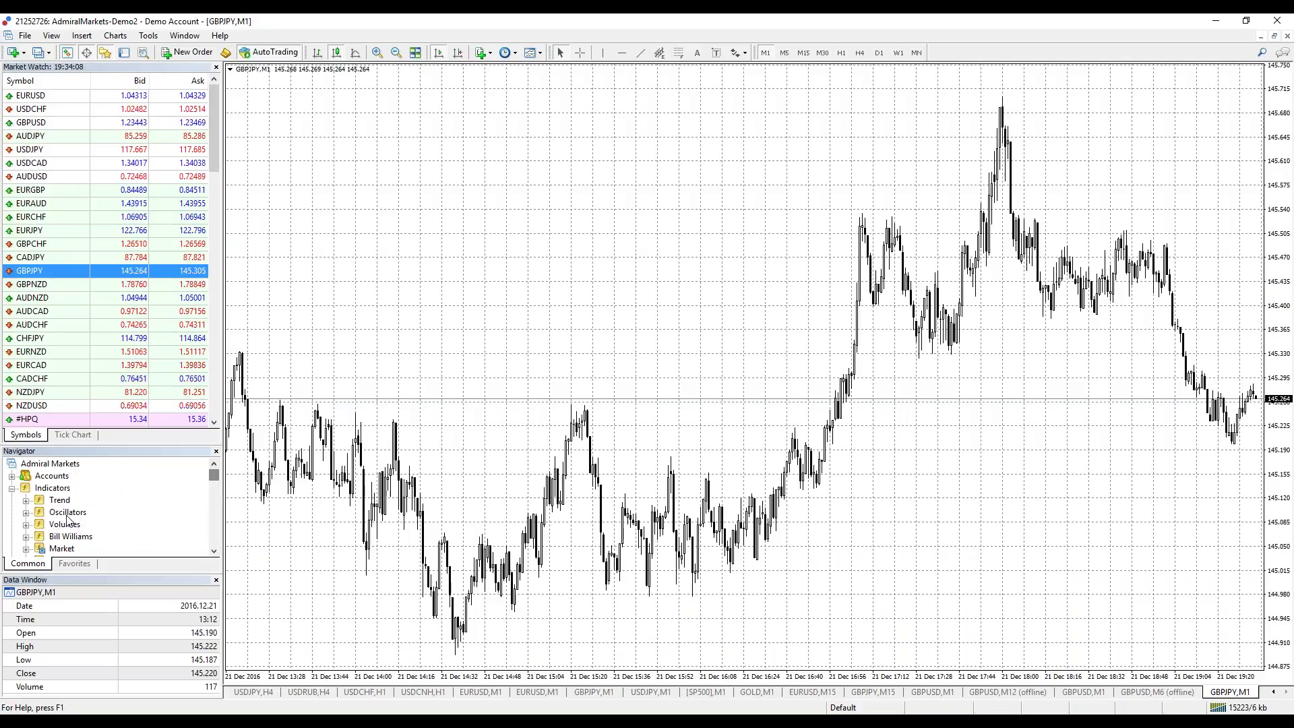
click(11, 487)
scroll(114, 500, down, 5)
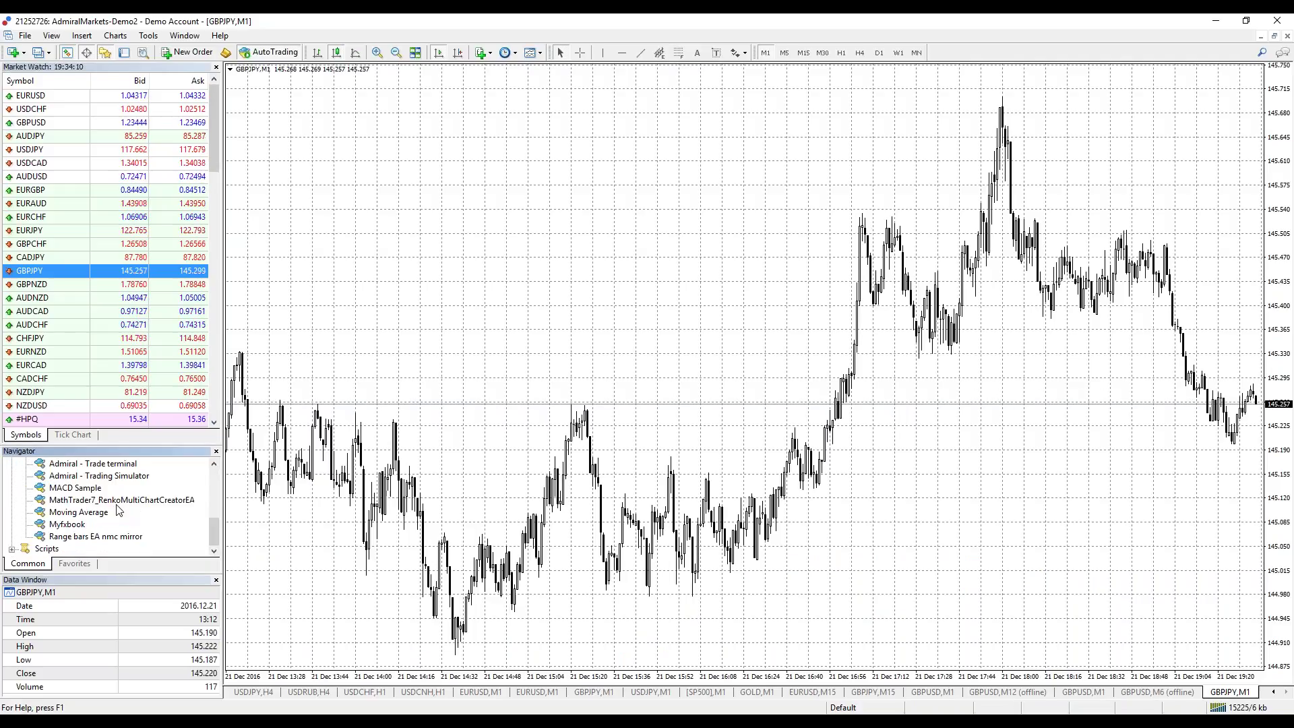
drag(96, 536, 512, 229)
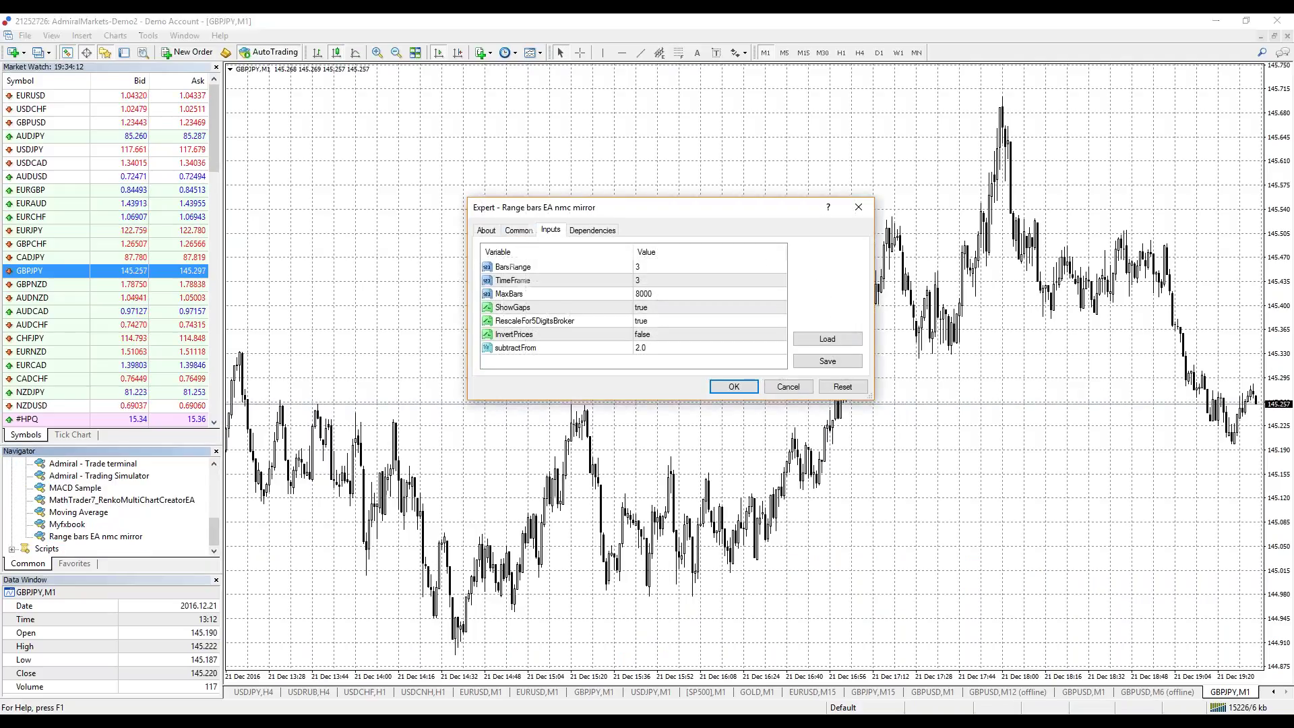
- Set BarsRange 18, TimeFrame 18 and MaxBars 10000, and start the EA
double_click(670, 267)
text(18)
double_click(664, 281)
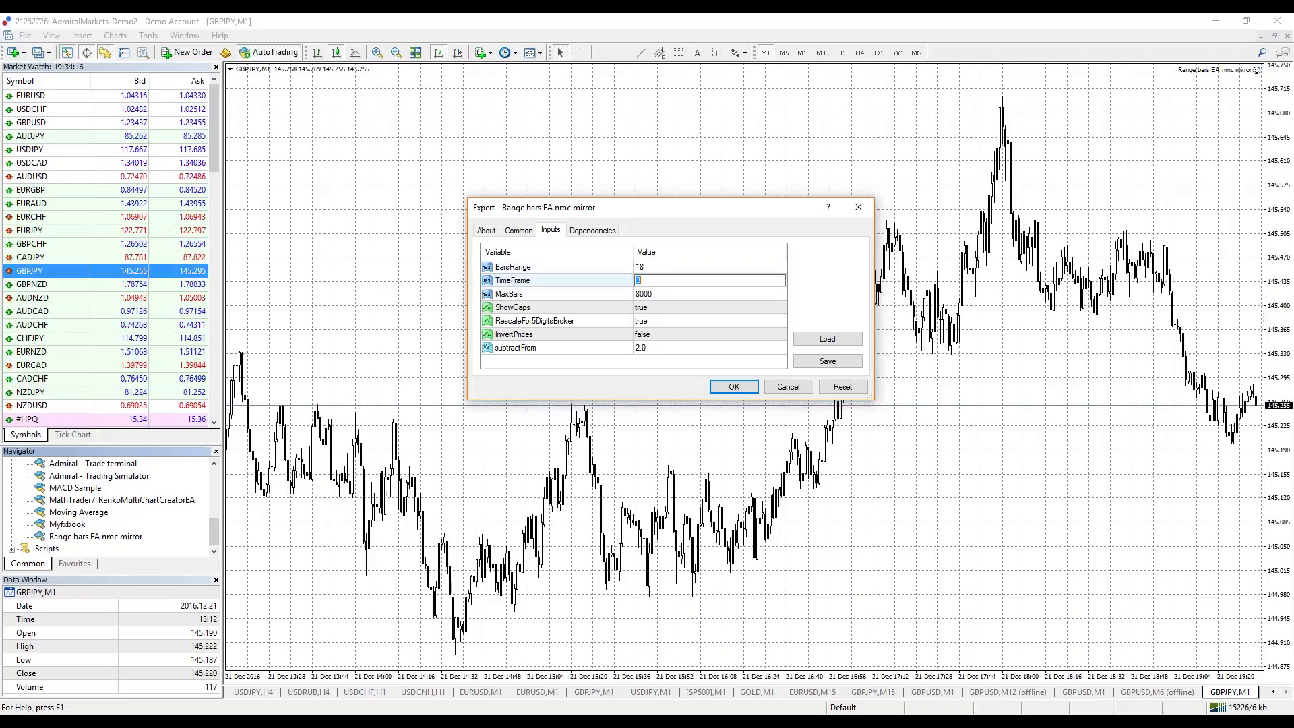
key(BackSpace)
key(Tab)
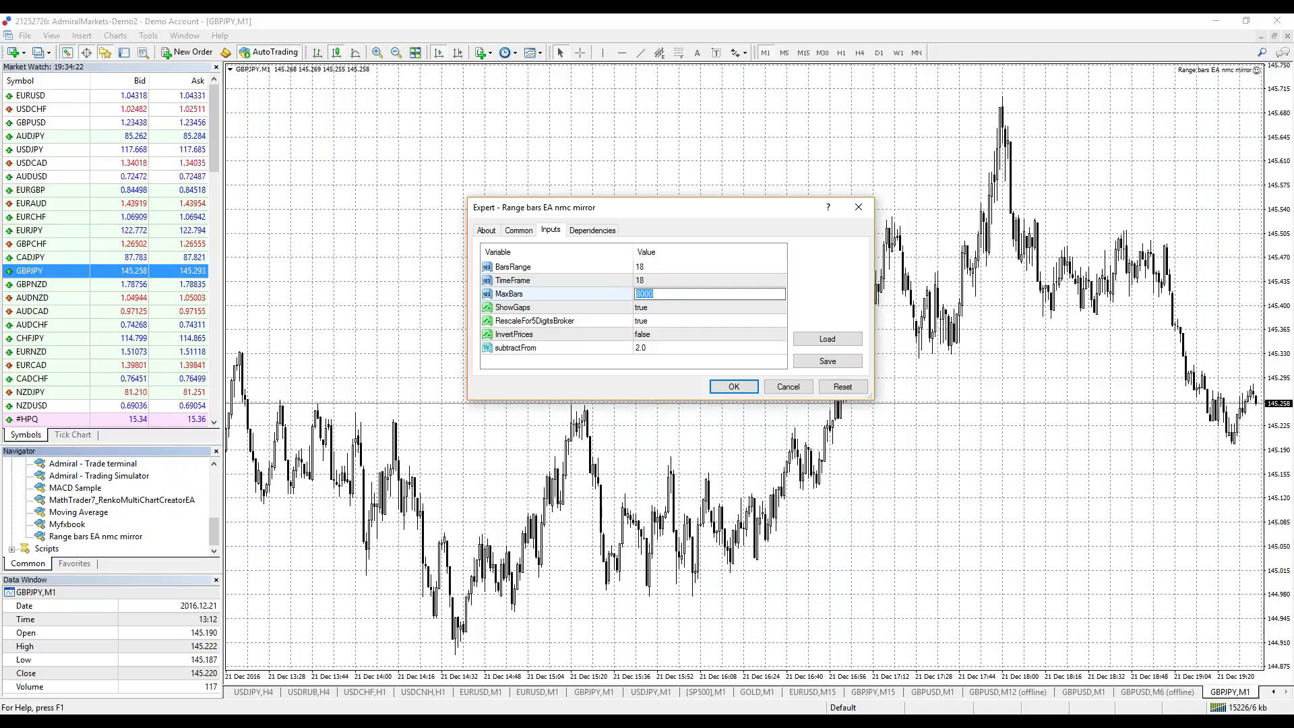
key(Return)
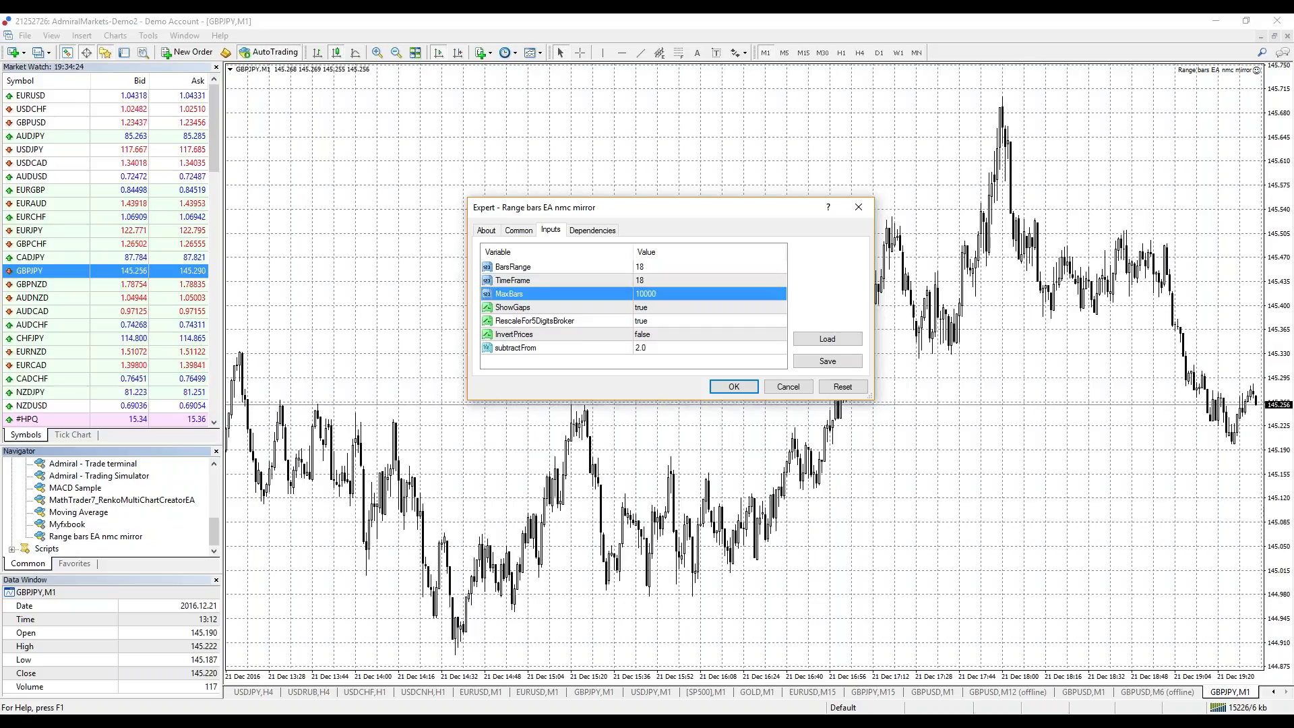
click(736, 387)
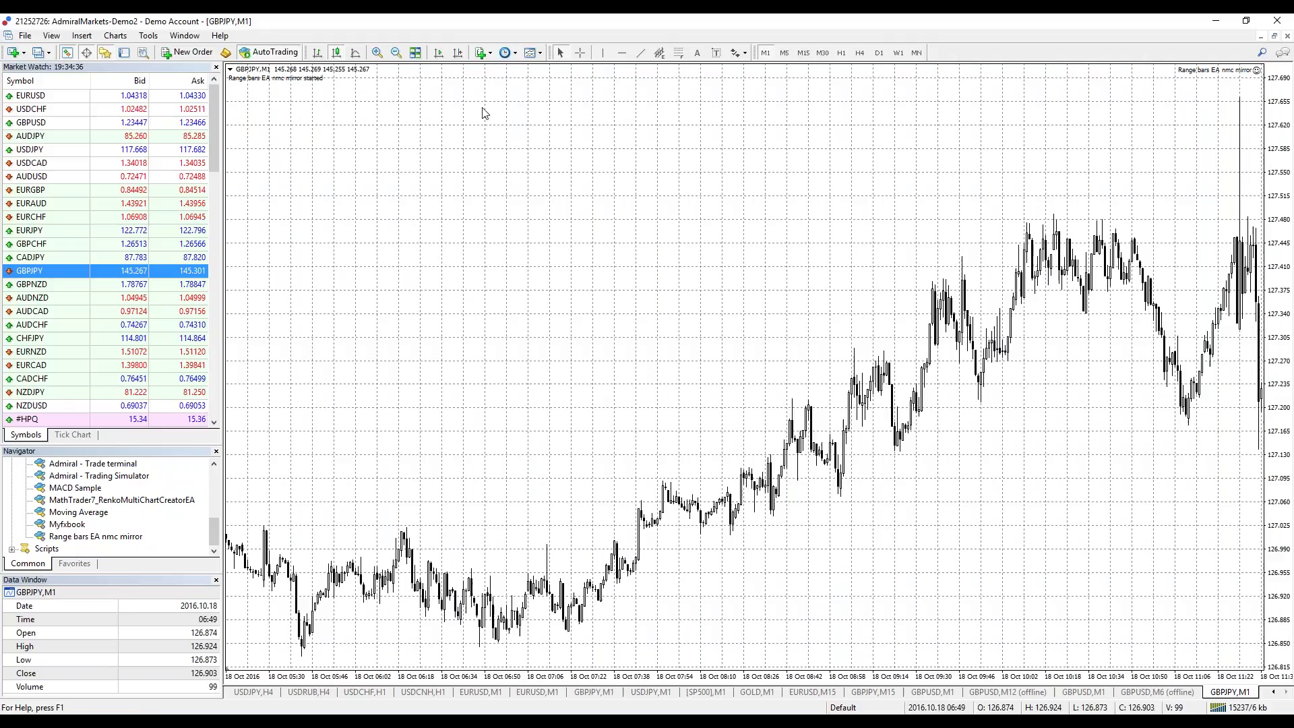
- Shift the chart to the latest bars and look in the terminal's data folder
click(461, 59)
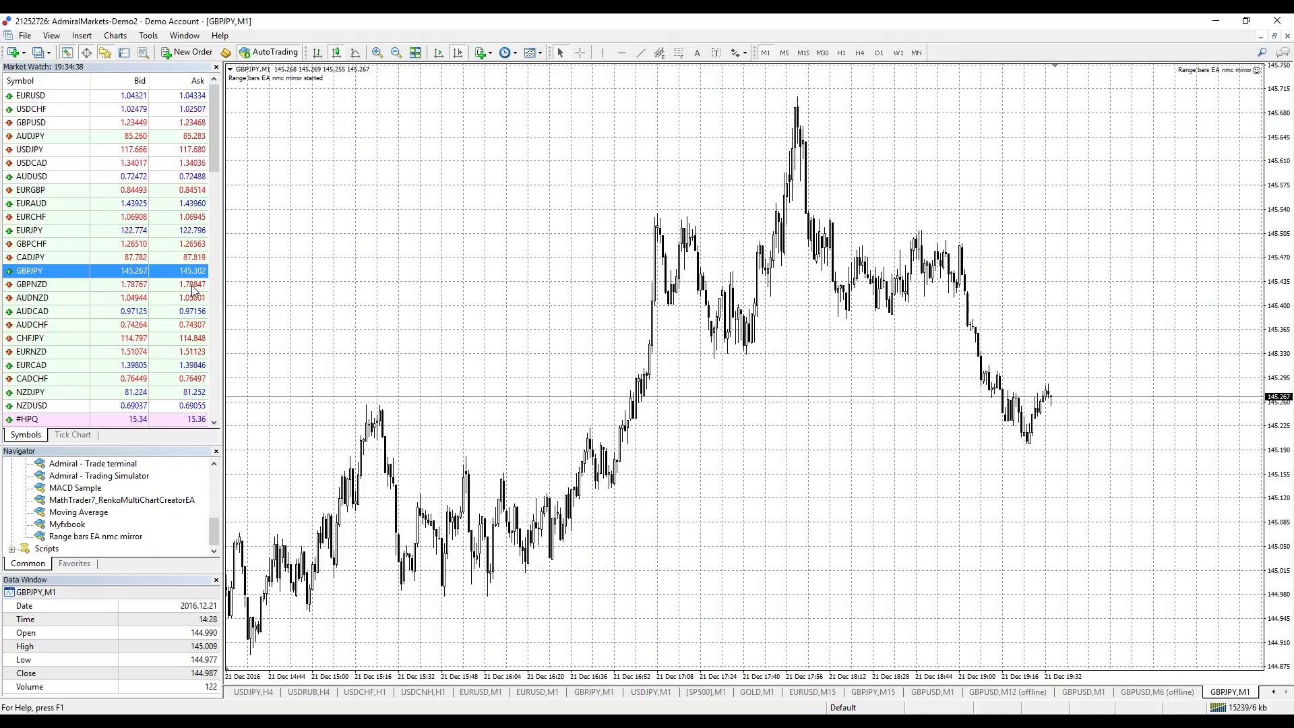
click(24, 36)
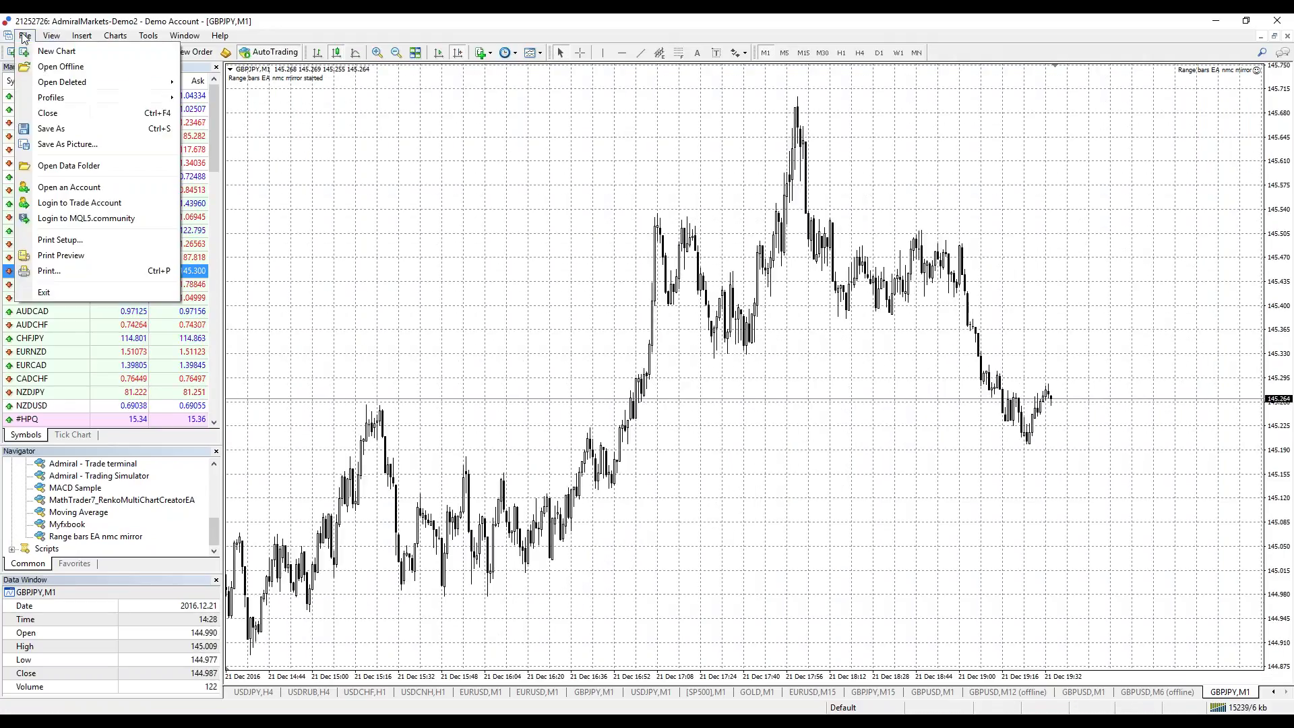
click(70, 166)
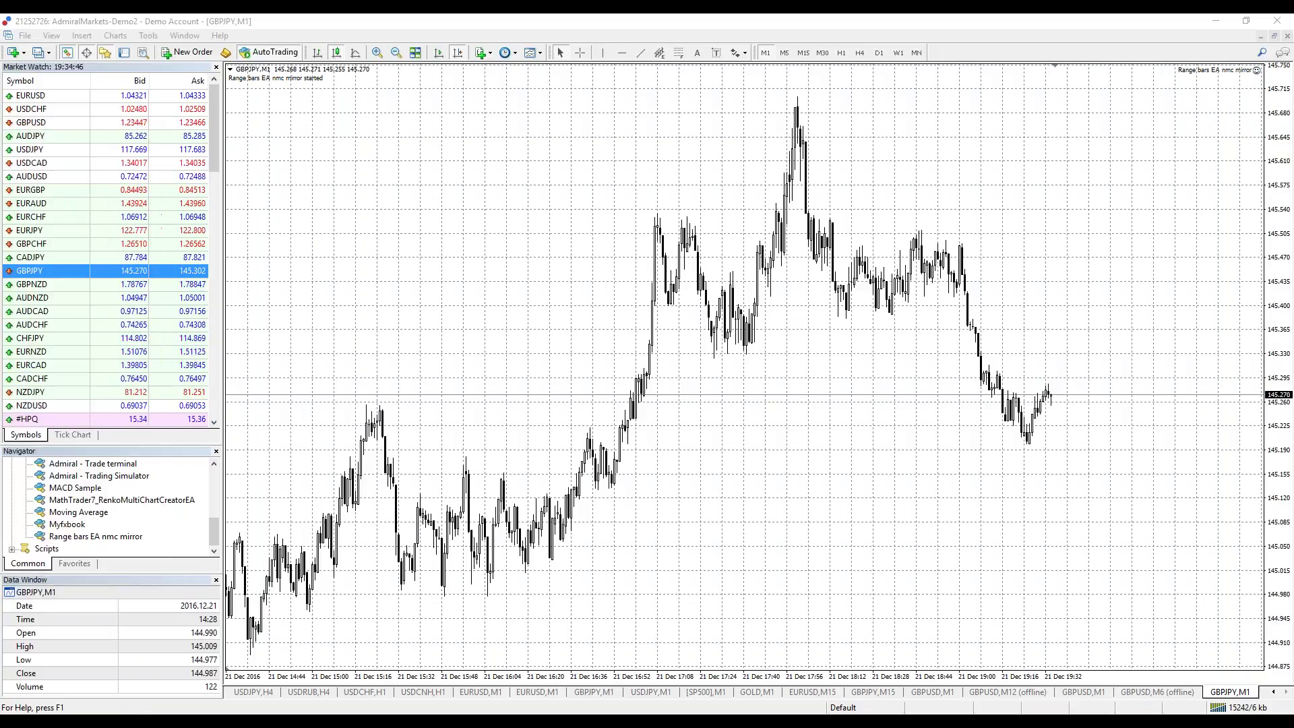
key(alt+Tab)
- Open the GBPJPY,M18 offline chart, then return to the GBPUSD M6 offline chart
click(24, 35)
click(74, 68)
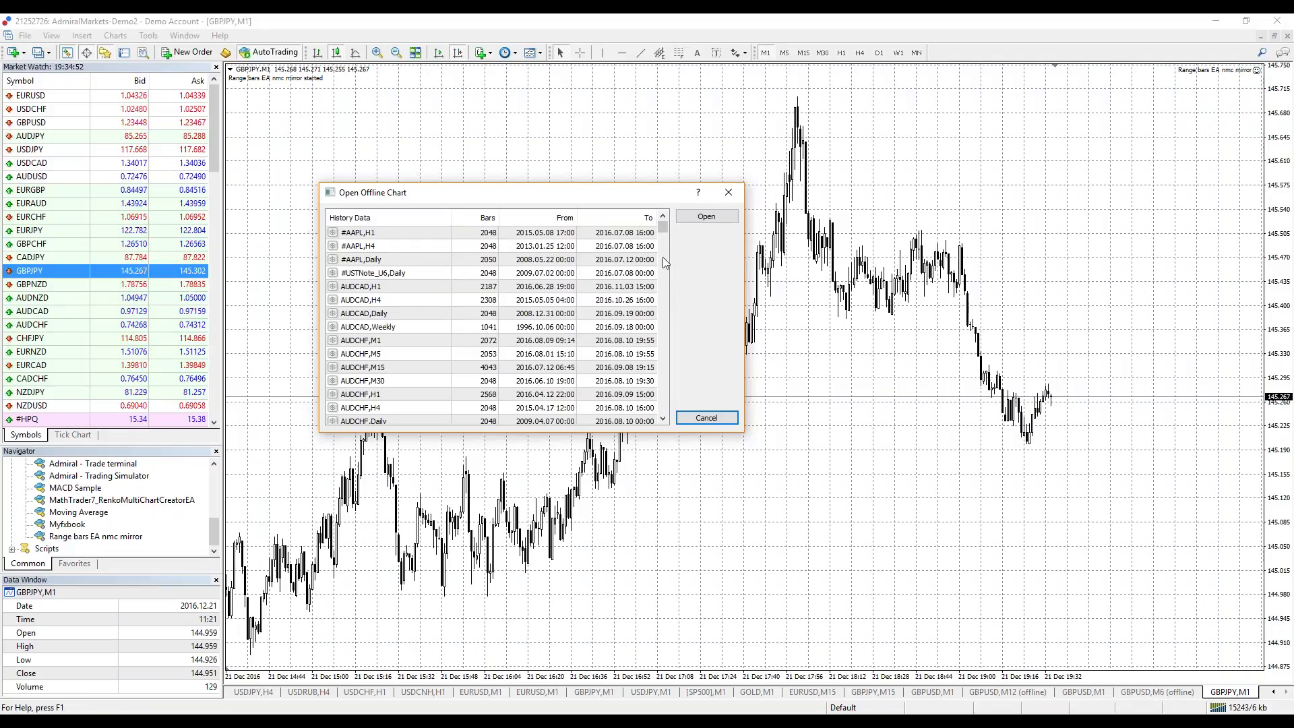
drag(663, 229, 670, 297)
click(381, 410)
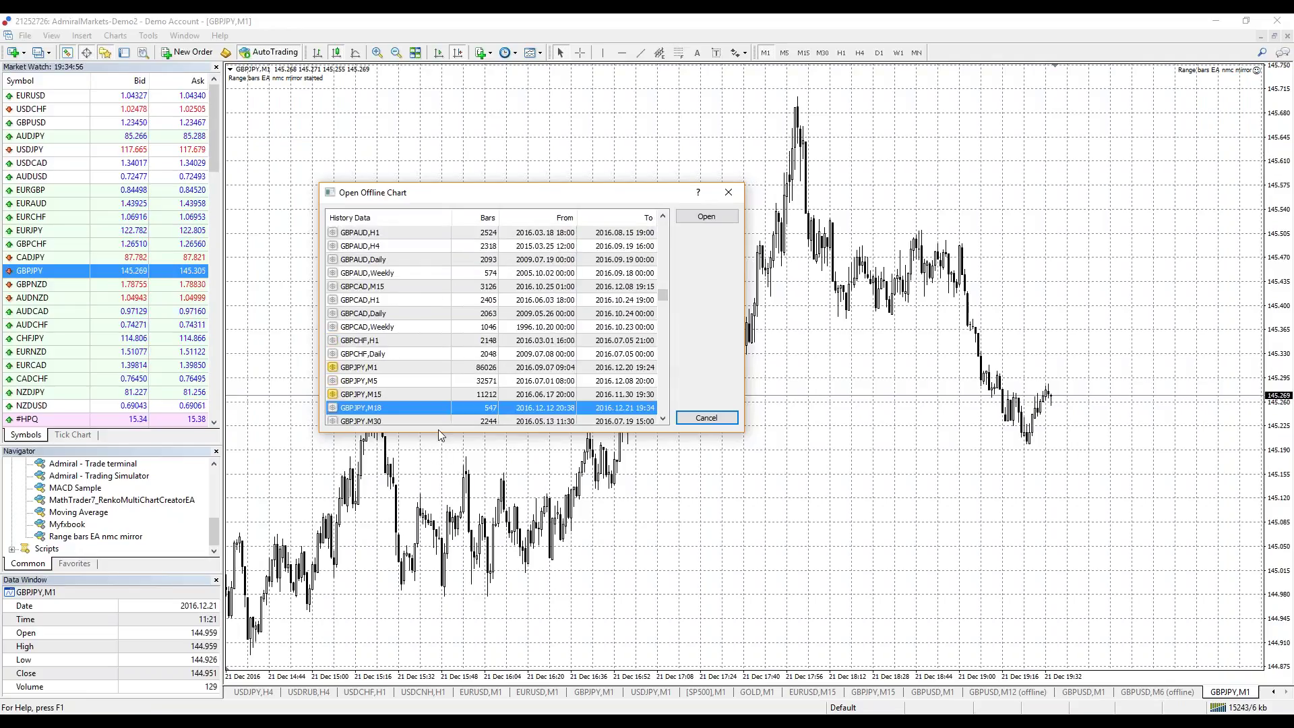
double_click(400, 406)
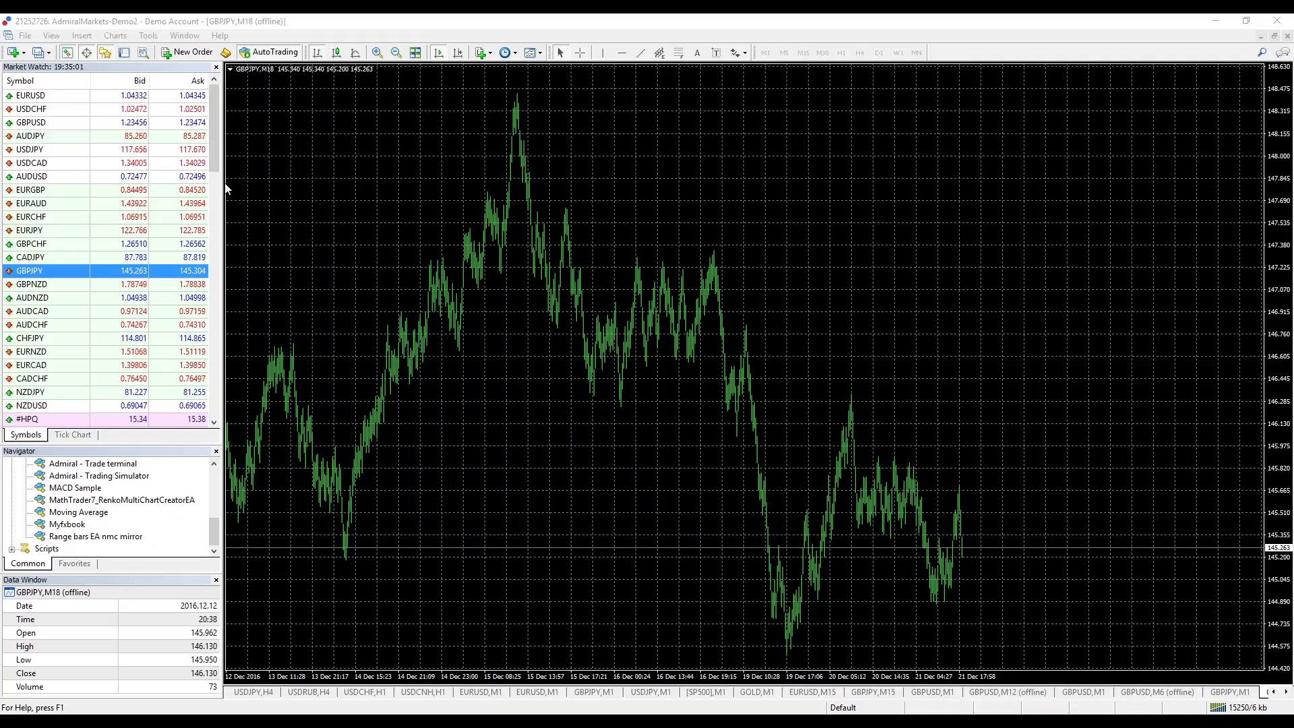
click(1159, 693)
- Save the GBPUSD M6 chart's indicator setup as a template and return to GBPJPY M1
right_click(446, 159)
mouse_move(492, 285)
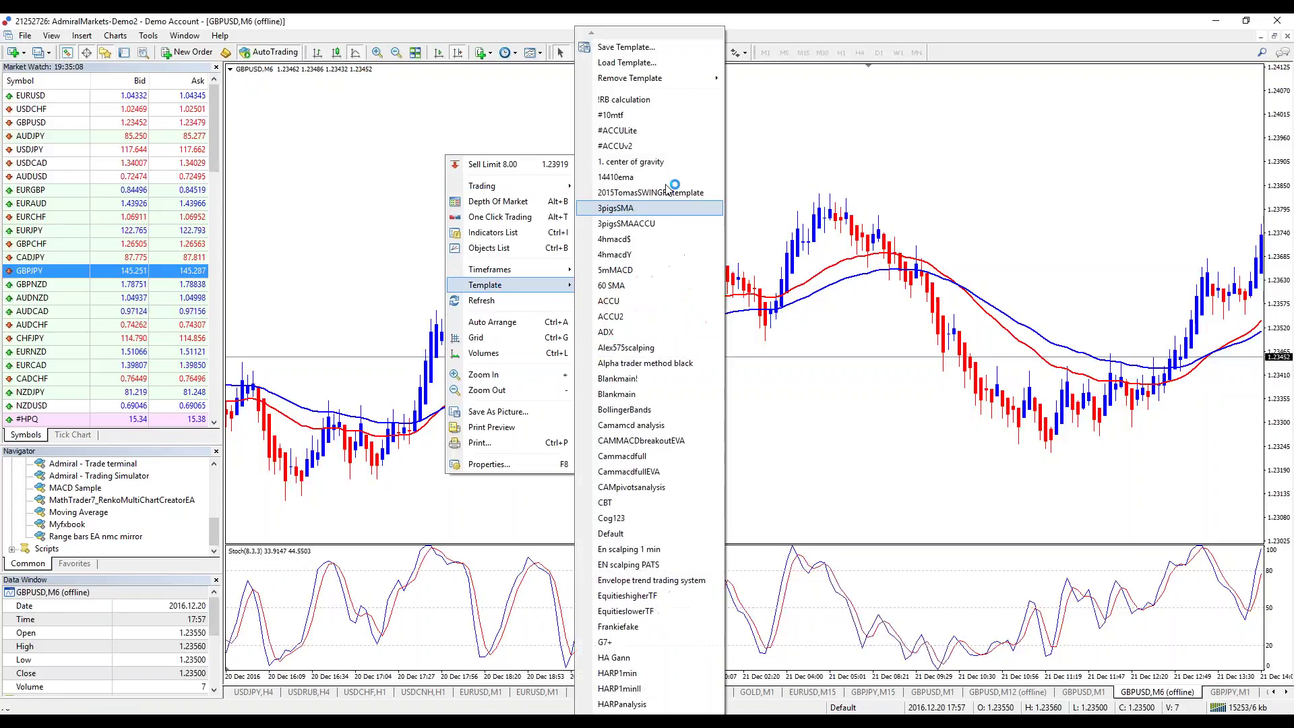
click(610, 48)
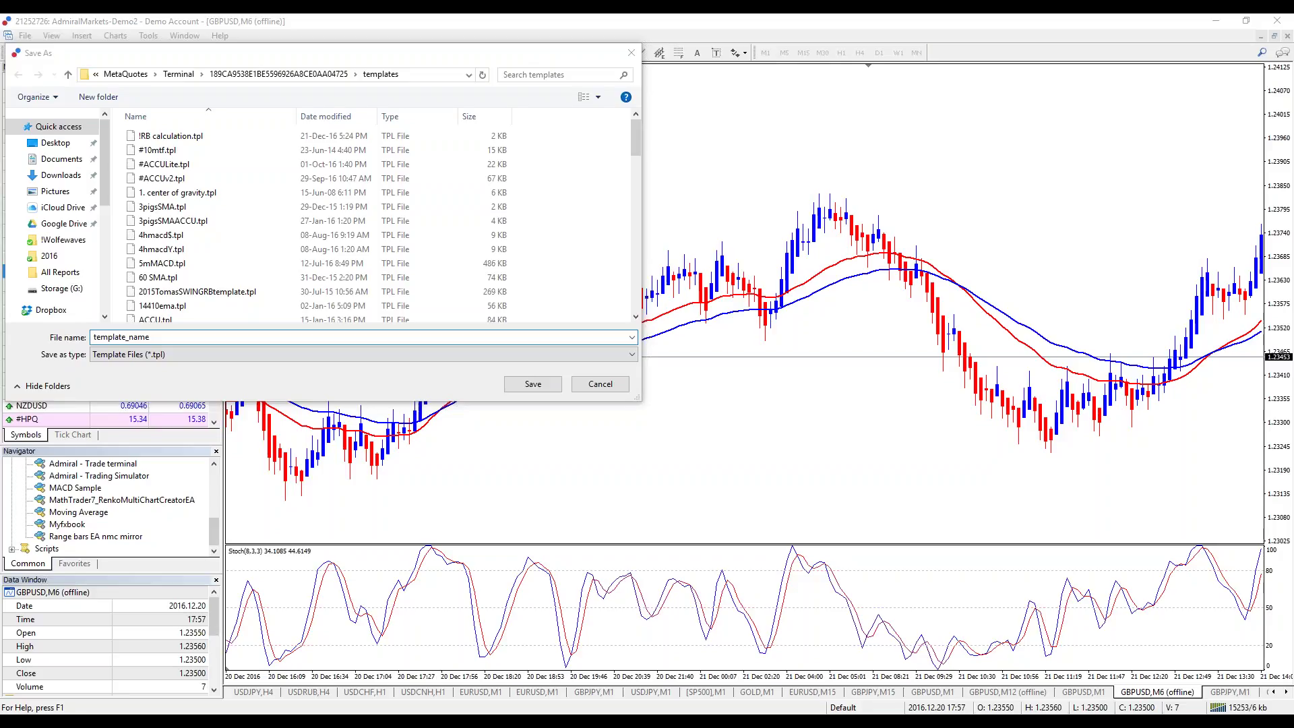
key(Return)
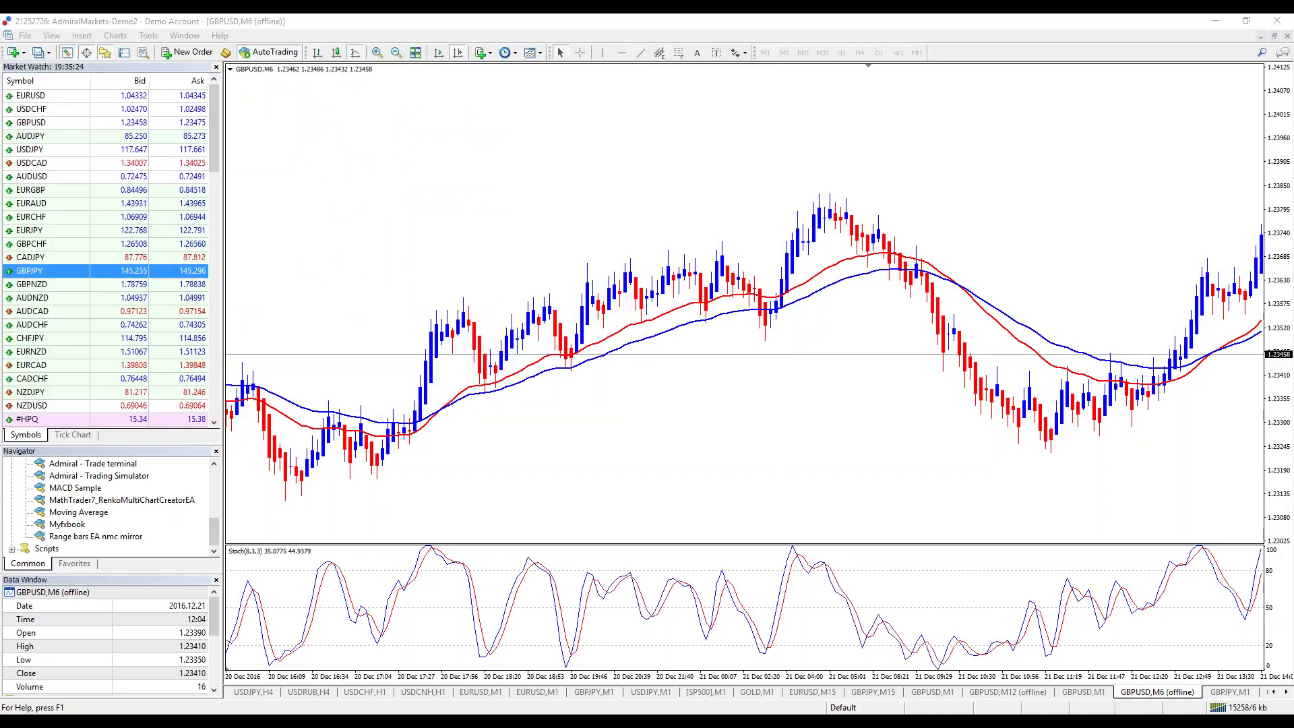
key(ctrl+Tab)
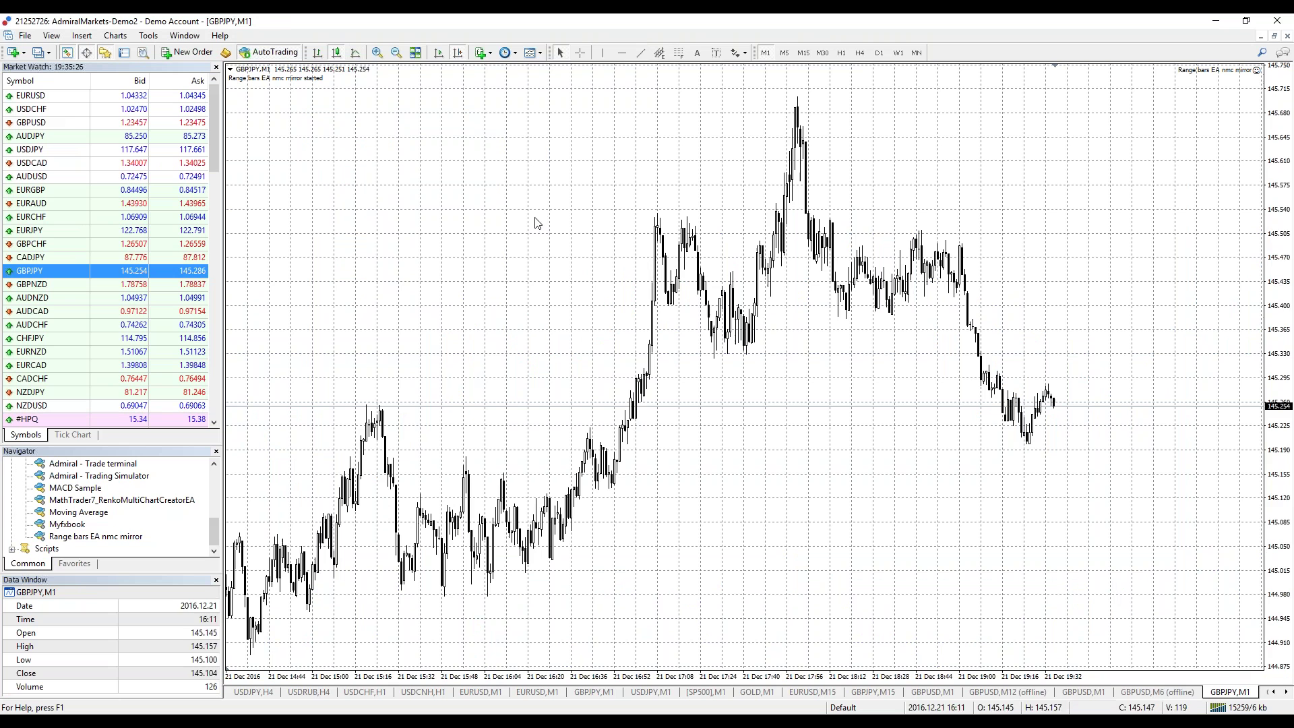
- Apply the saved range-bar template to the GBPJPY M18 offline chart
click(1285, 693)
click(1285, 693)
click(1217, 694)
right_click(697, 240)
mouse_move(742, 343)
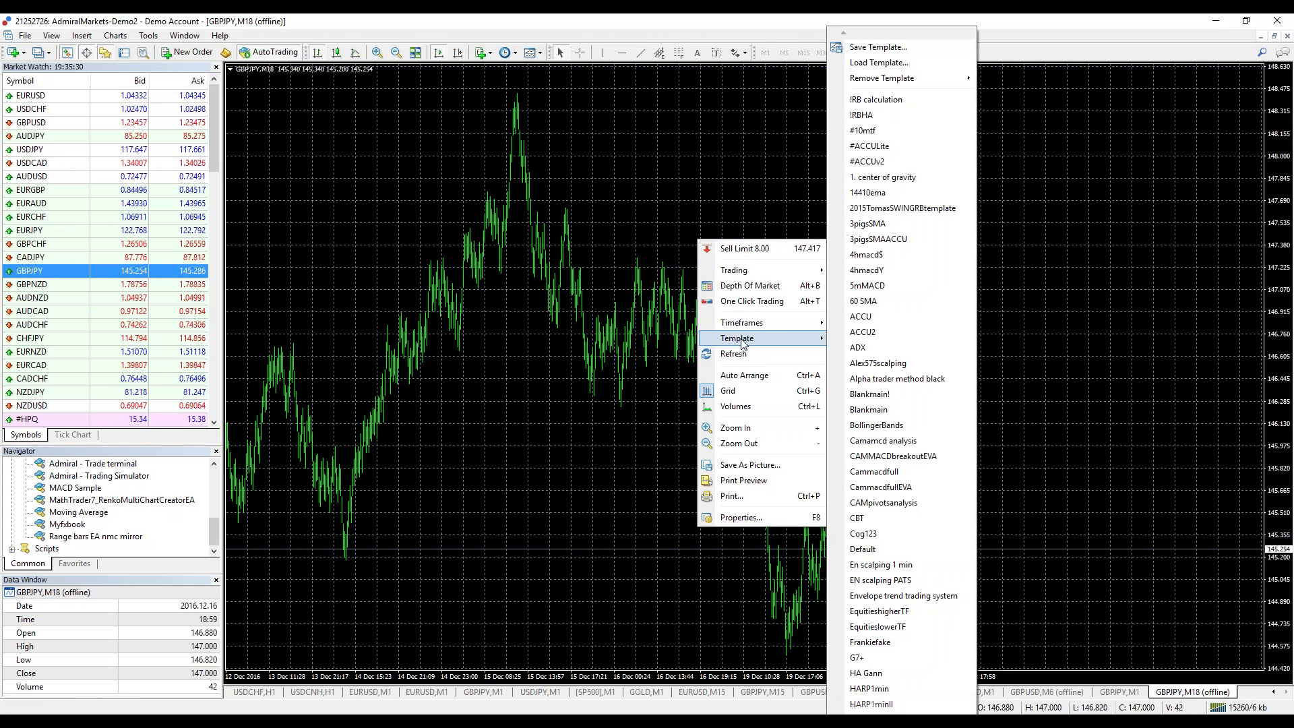
click(866, 115)
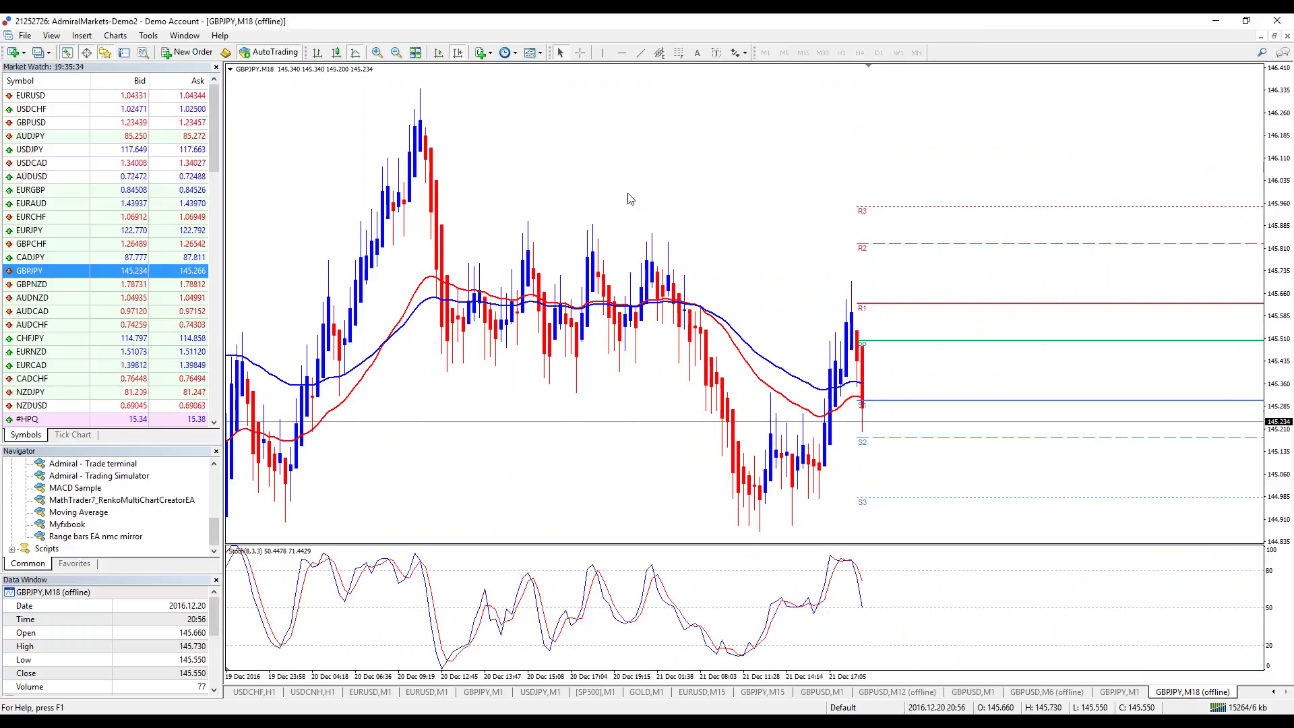
- Set the Admiral Pivot indicator's timeframe to D1 and zoom in on the bars
right_click(644, 129)
click(681, 203)
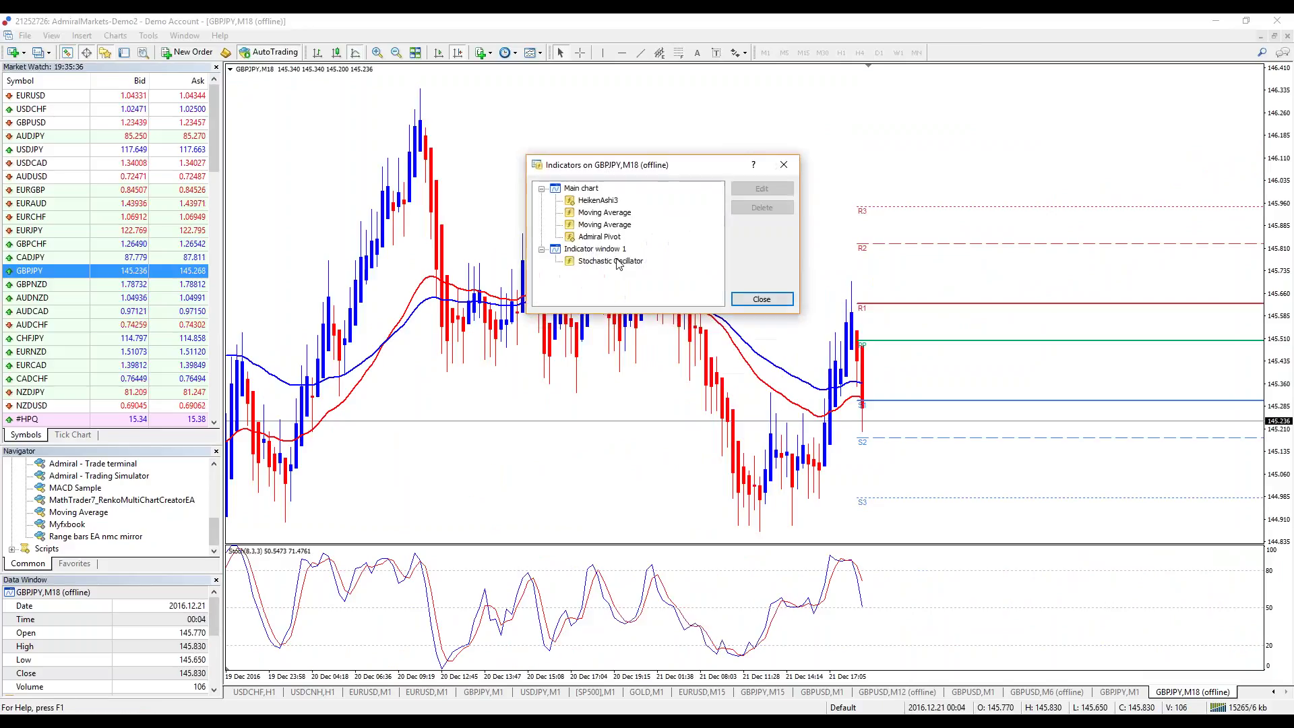
double_click(603, 236)
click(410, 338)
click(410, 337)
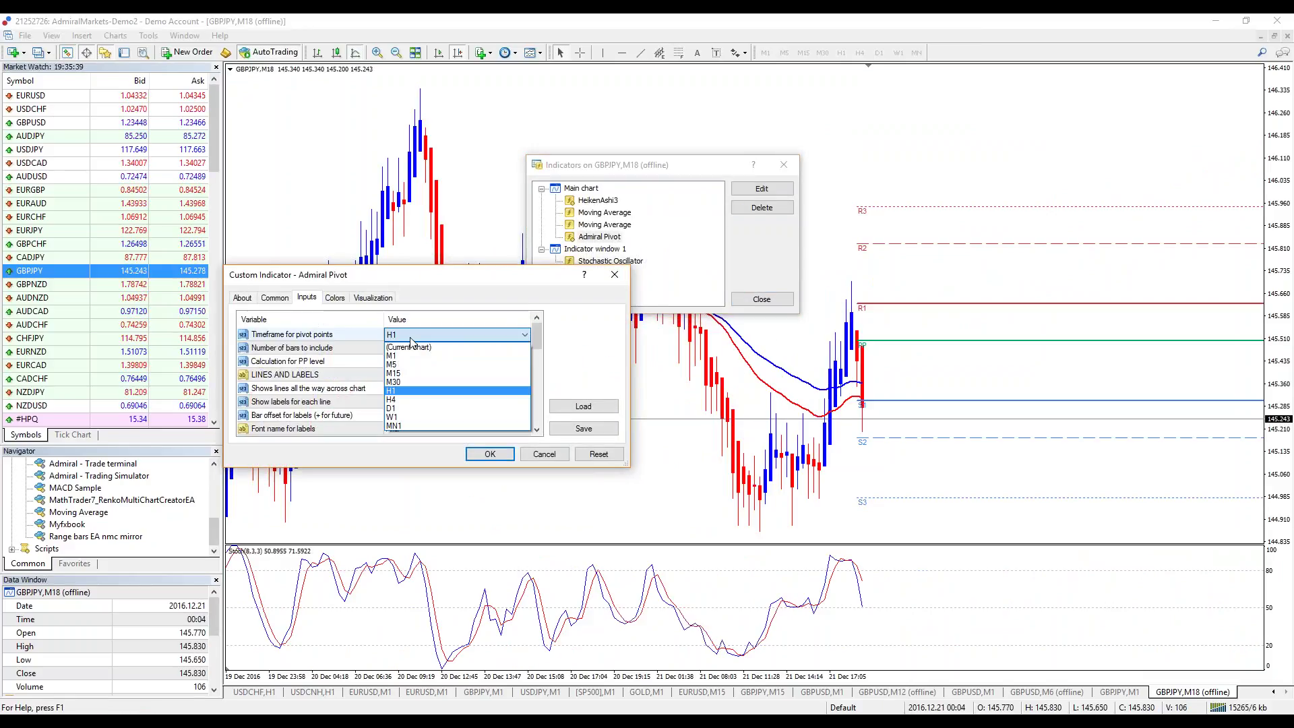
click(418, 412)
click(490, 455)
click(750, 297)
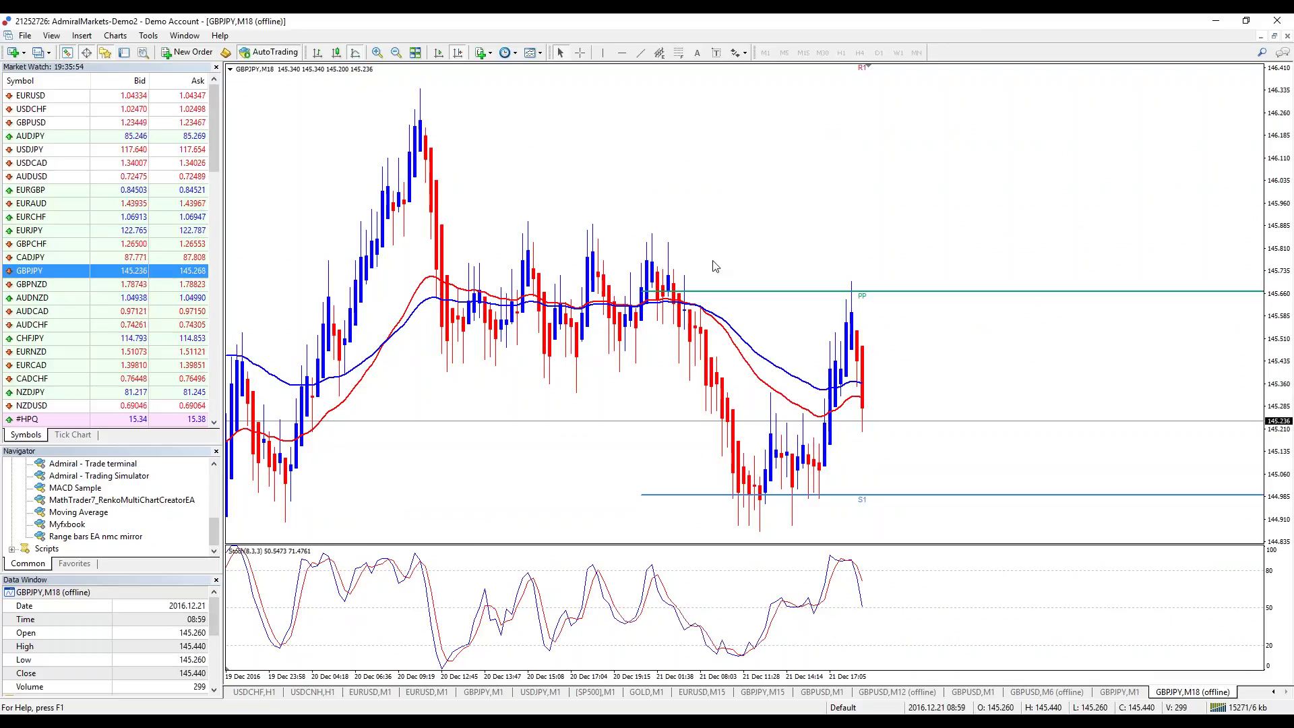
scroll(1023, 234, down, 5)
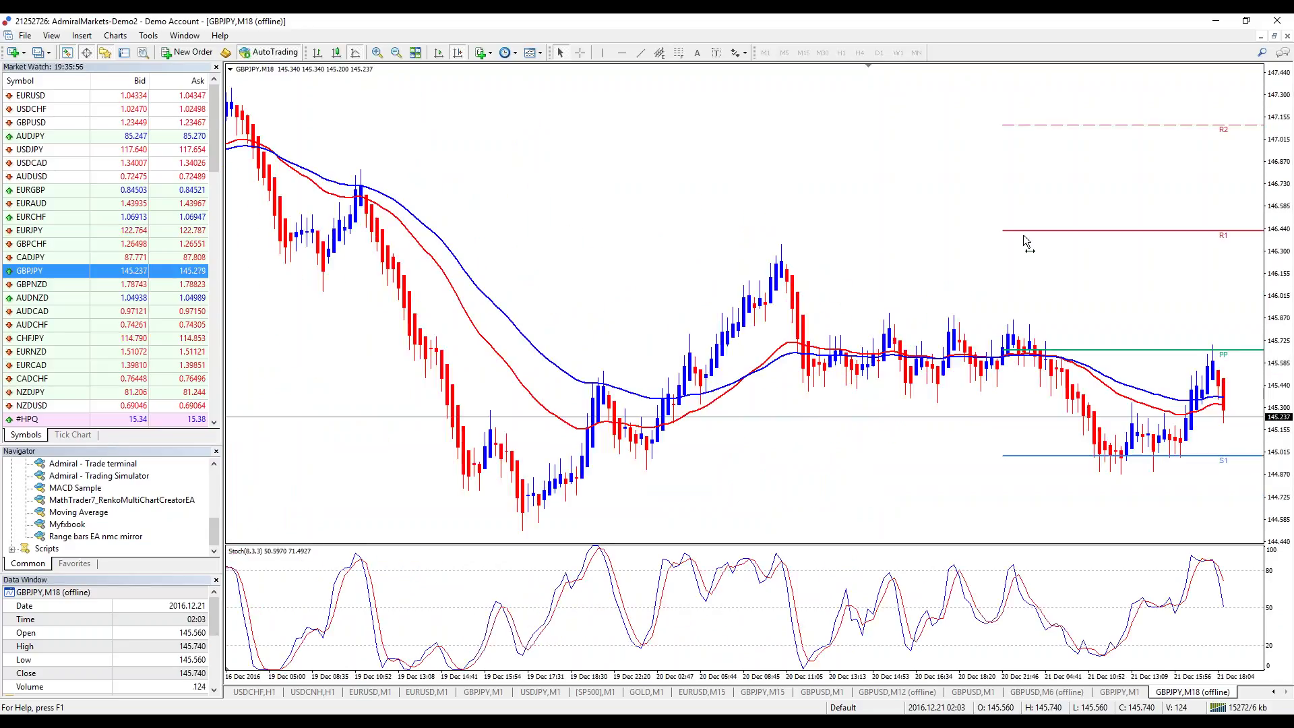
key(plus)
right_click(735, 178)
- Change the first Moving Average (34-period EMA) colour to blue, keeping Exponential
click(752, 255)
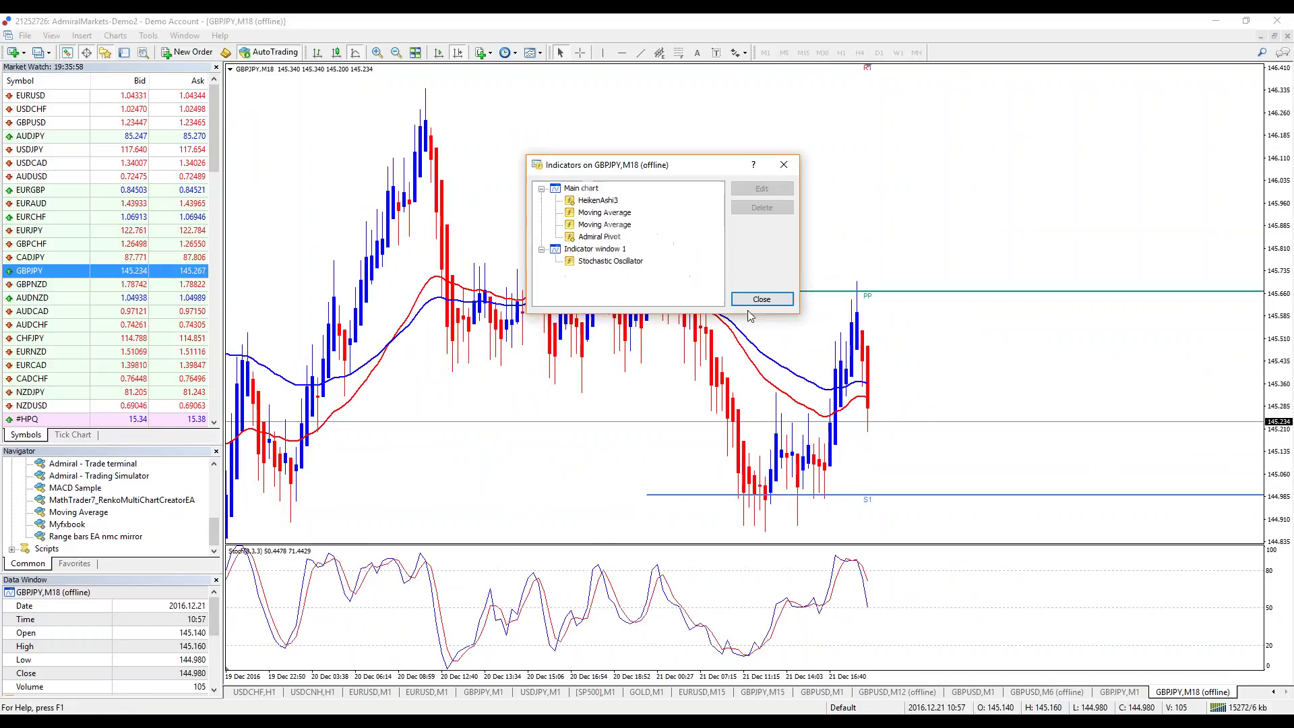
double_click(605, 212)
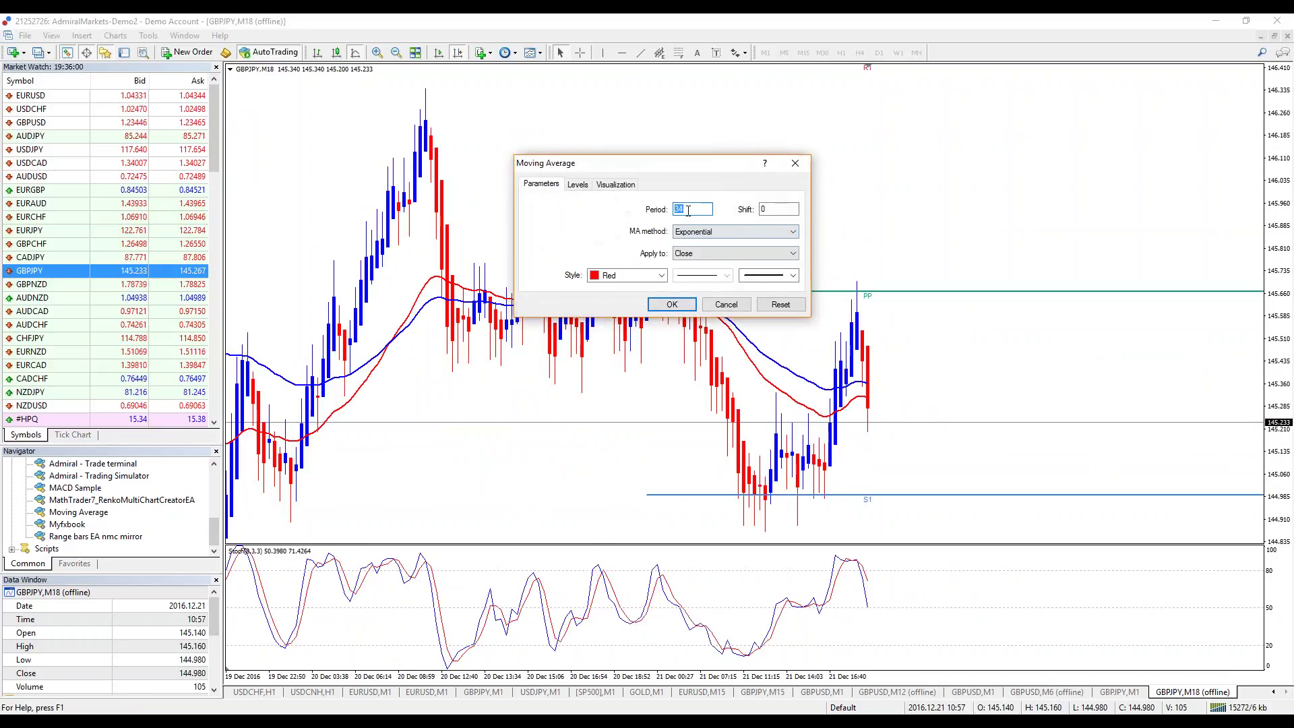
click(701, 232)
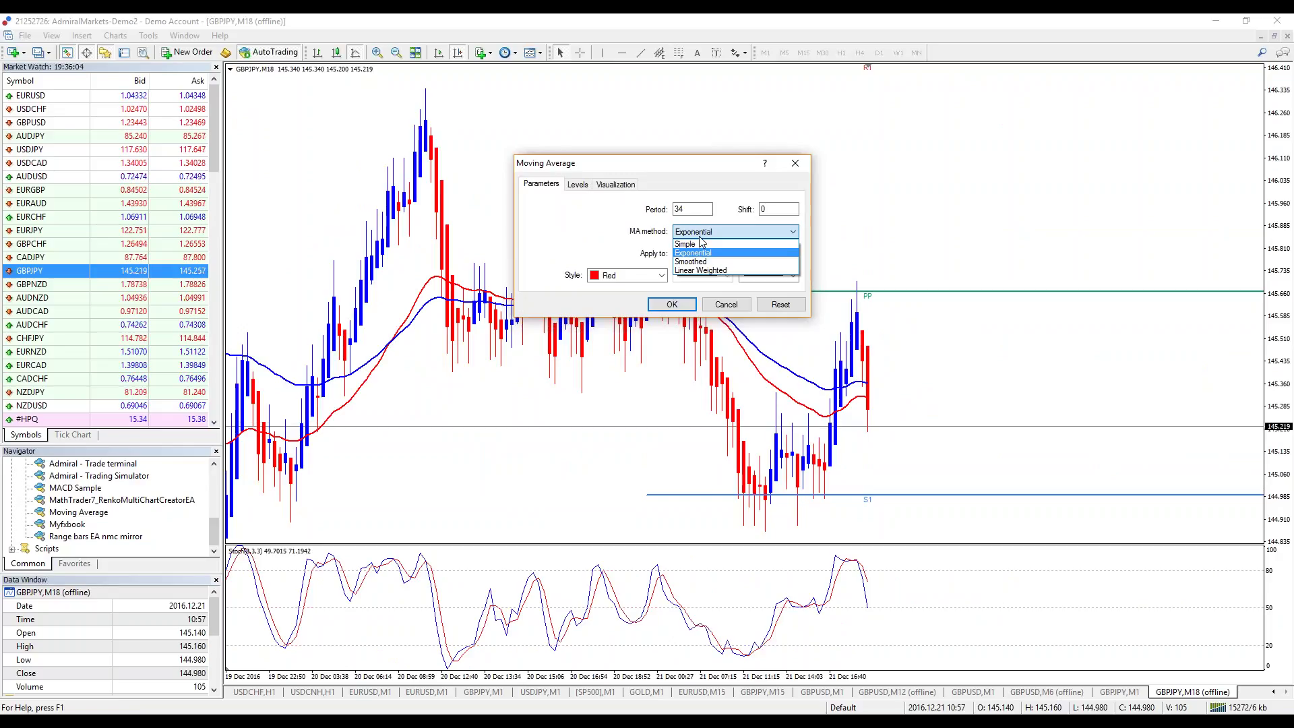
click(642, 279)
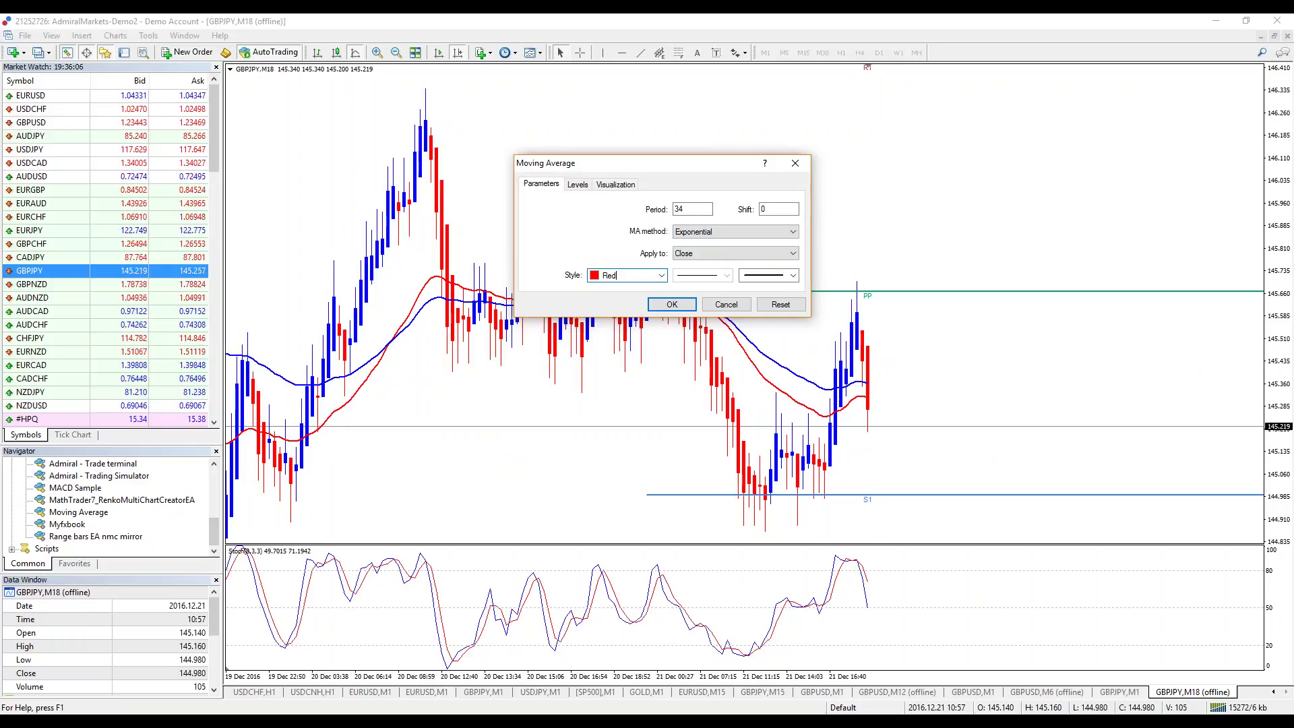
click(662, 277)
click(655, 356)
click(674, 302)
- Change the second Moving Average (55-period EMA) colour to red
double_click(617, 227)
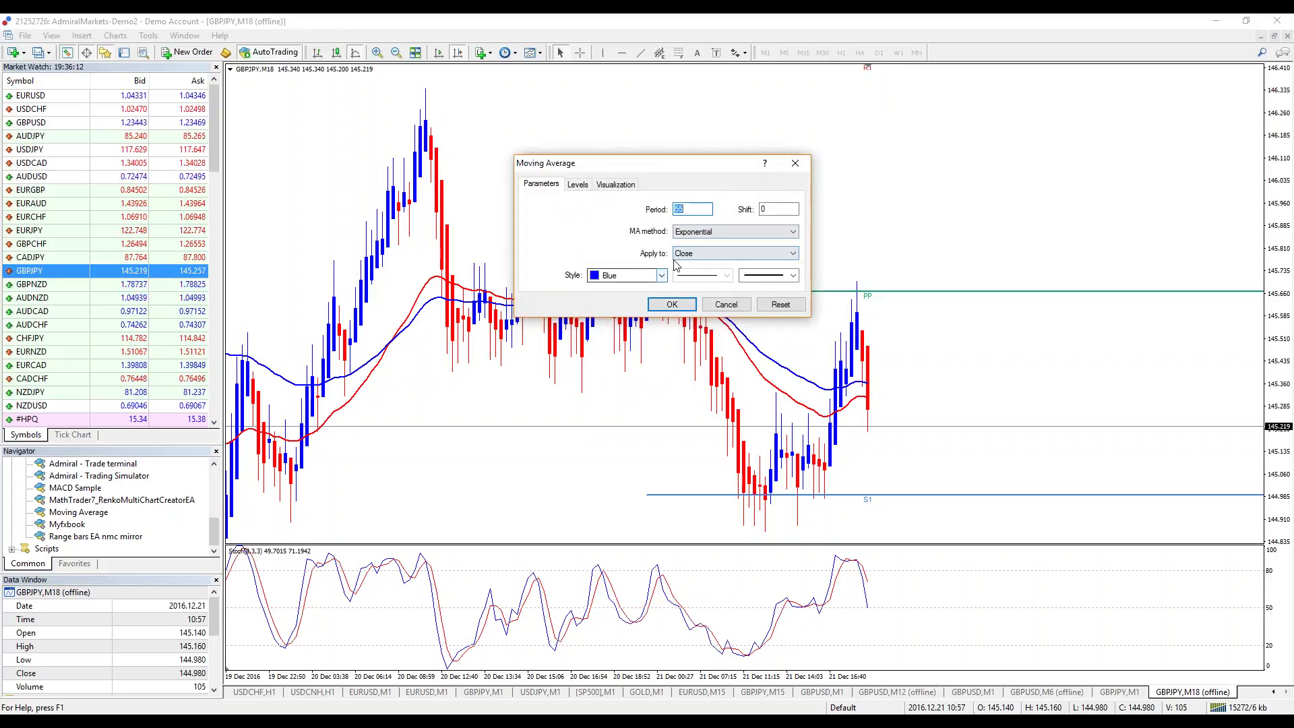
click(658, 275)
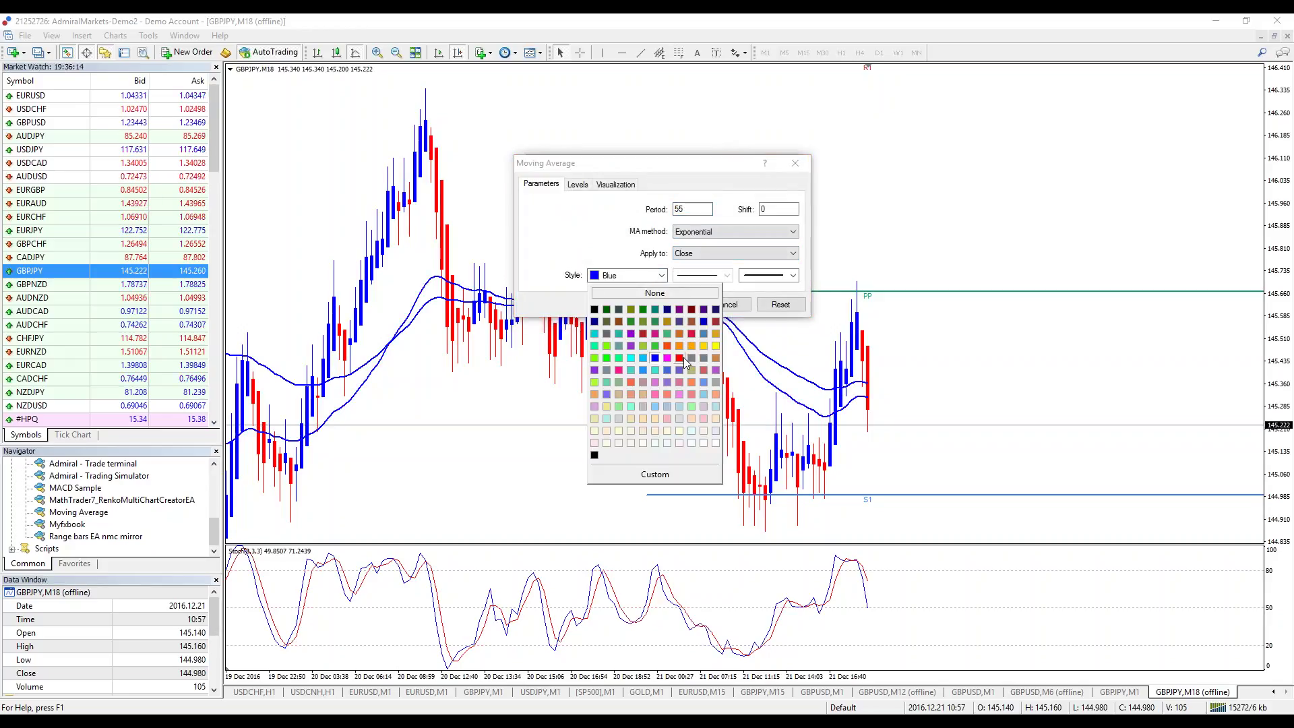
click(682, 358)
click(675, 304)
click(764, 302)
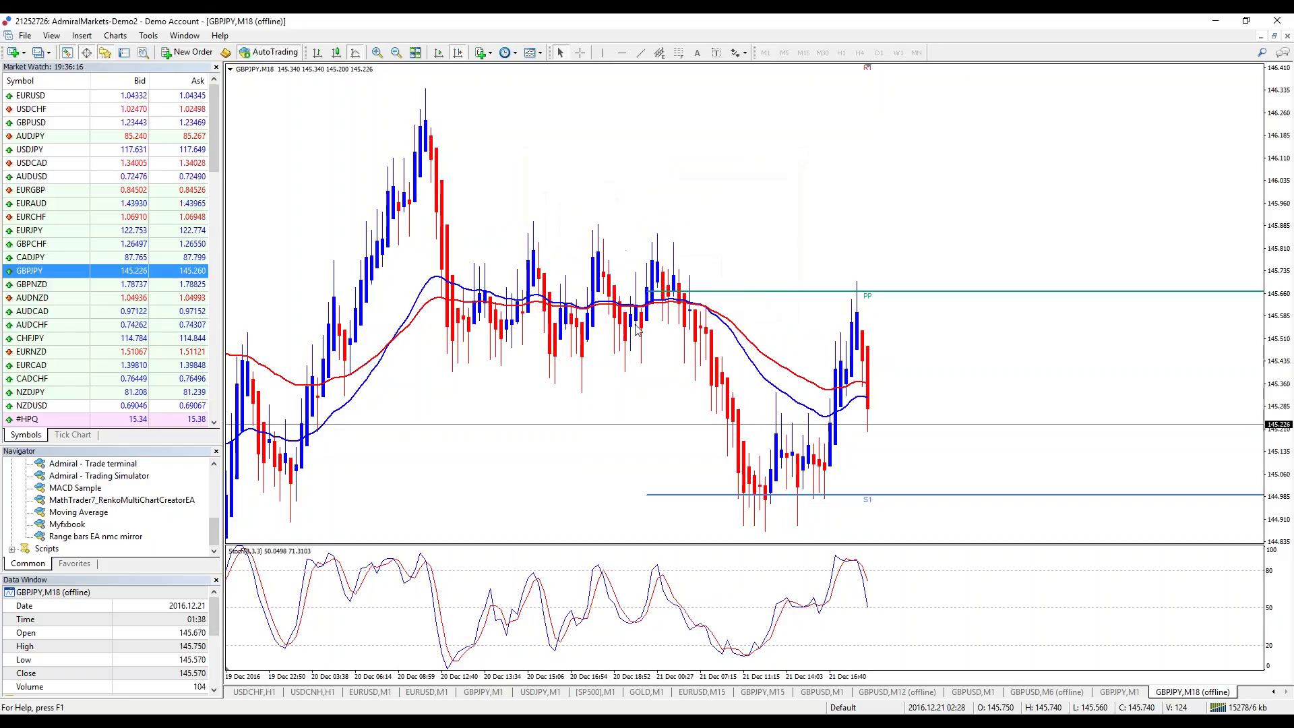
- Save the GBPJPY M18 chart's current setup over the existing !RBHA.tpl template
right_click(603, 164)
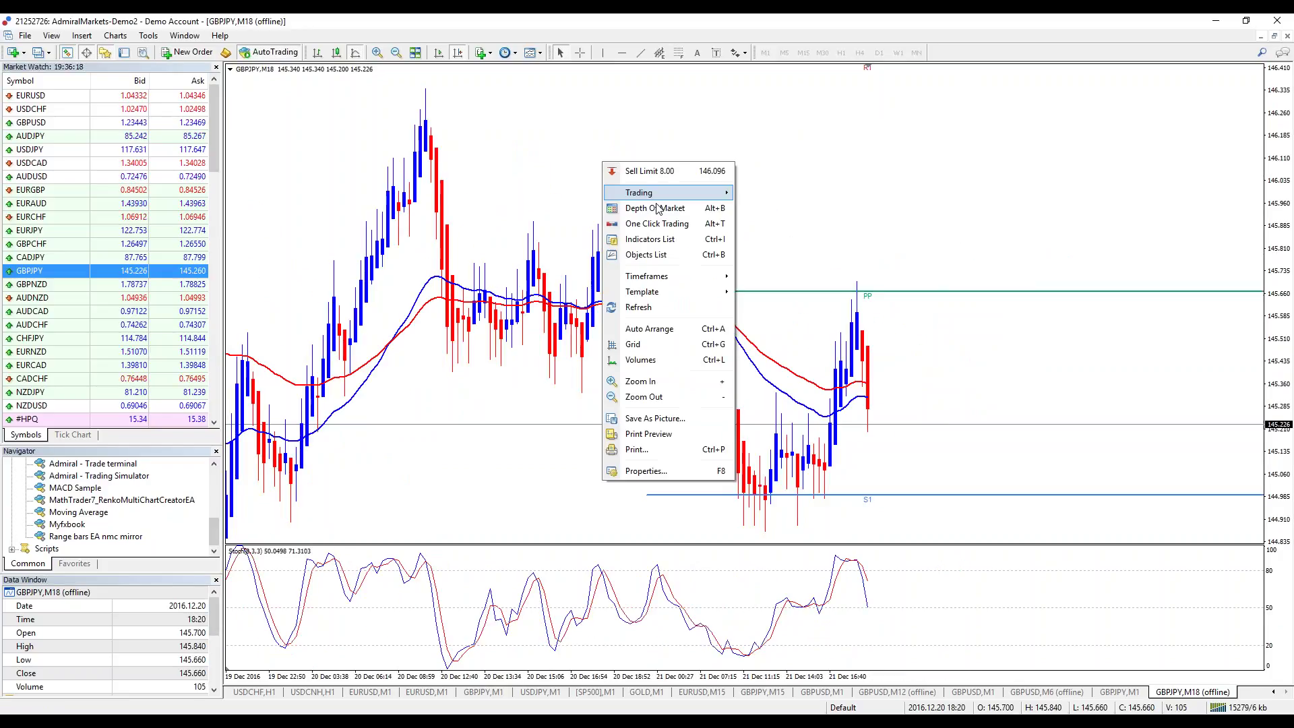
mouse_move(642, 291)
click(775, 48)
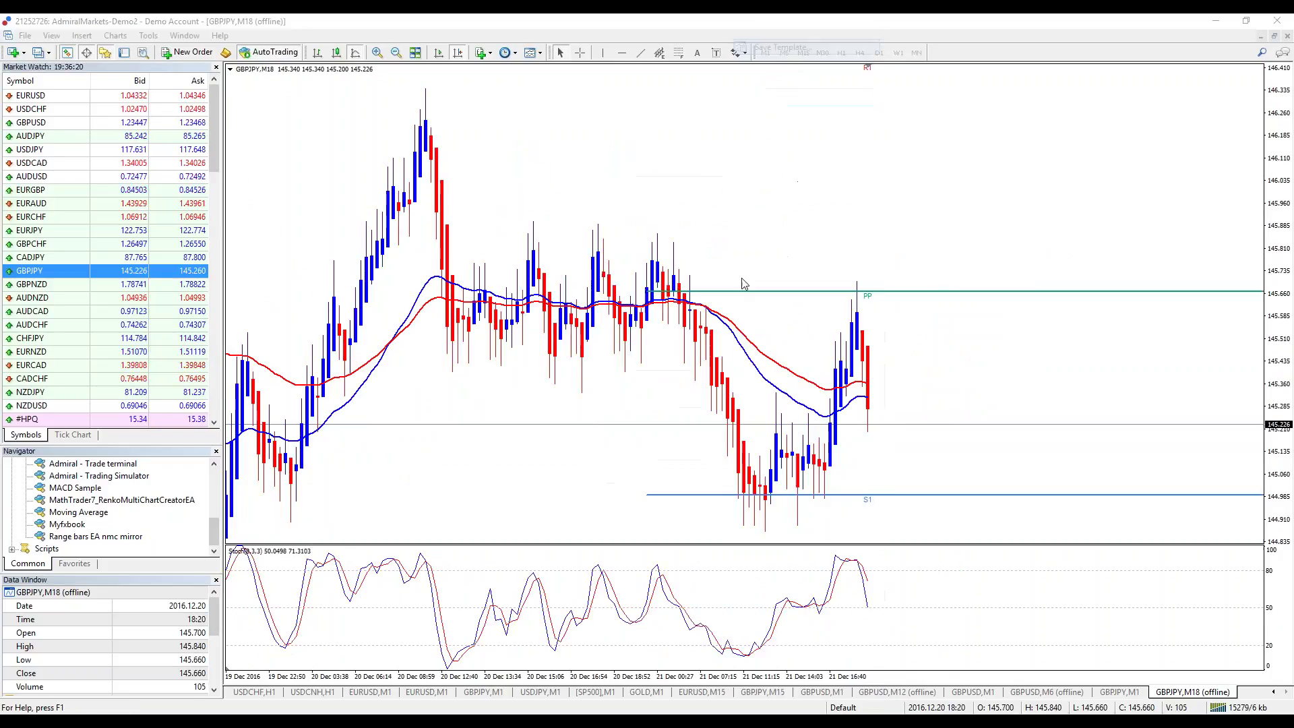
click(260, 151)
click(534, 386)
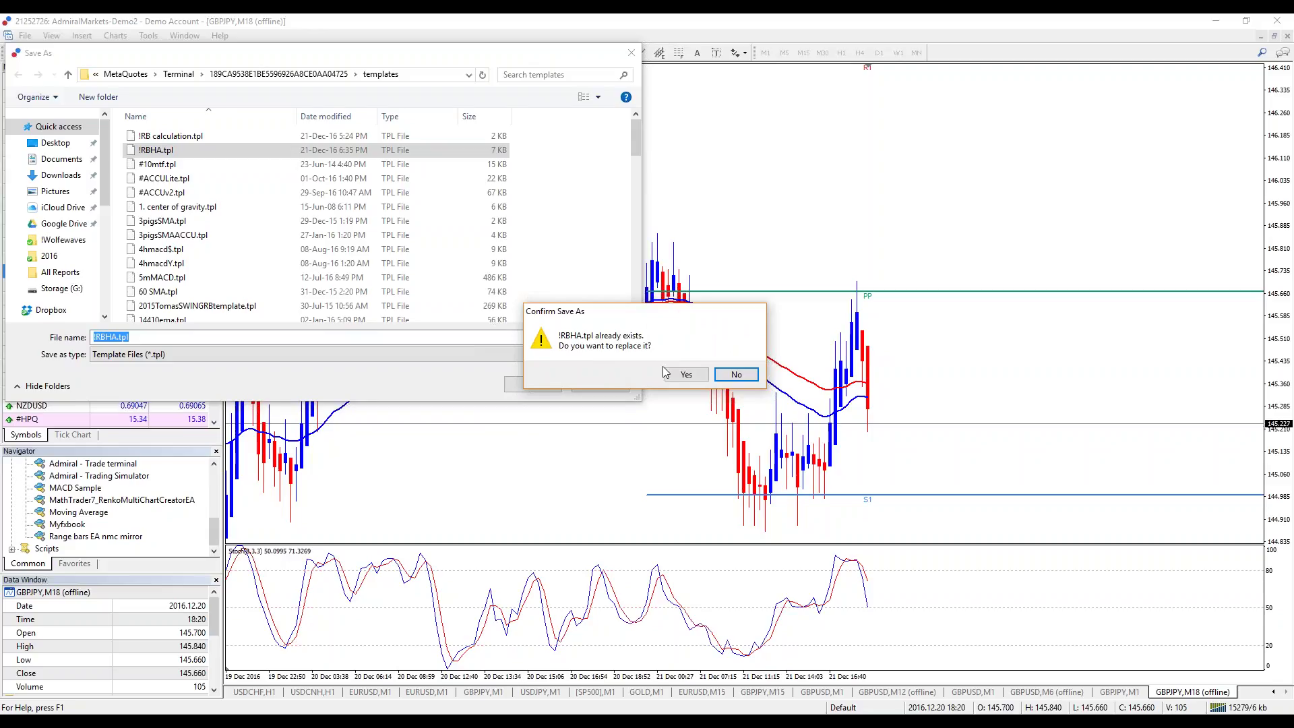
click(686, 375)
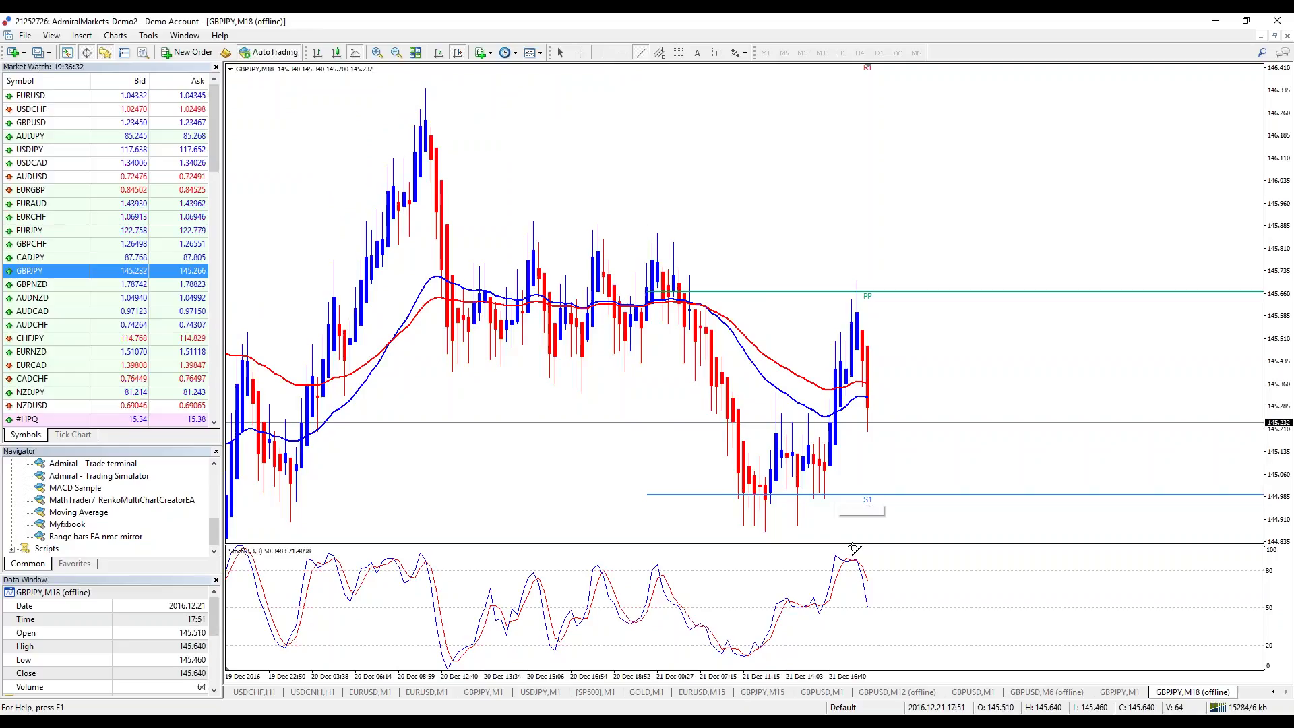
- Draw a steep trendline rising from the S1 low and delete the shallower first trendline
mouse_move(798, 526)
mouse_down()
mouse_move(1011, 263)
mouse_move(1023, 291)
mouse_up()
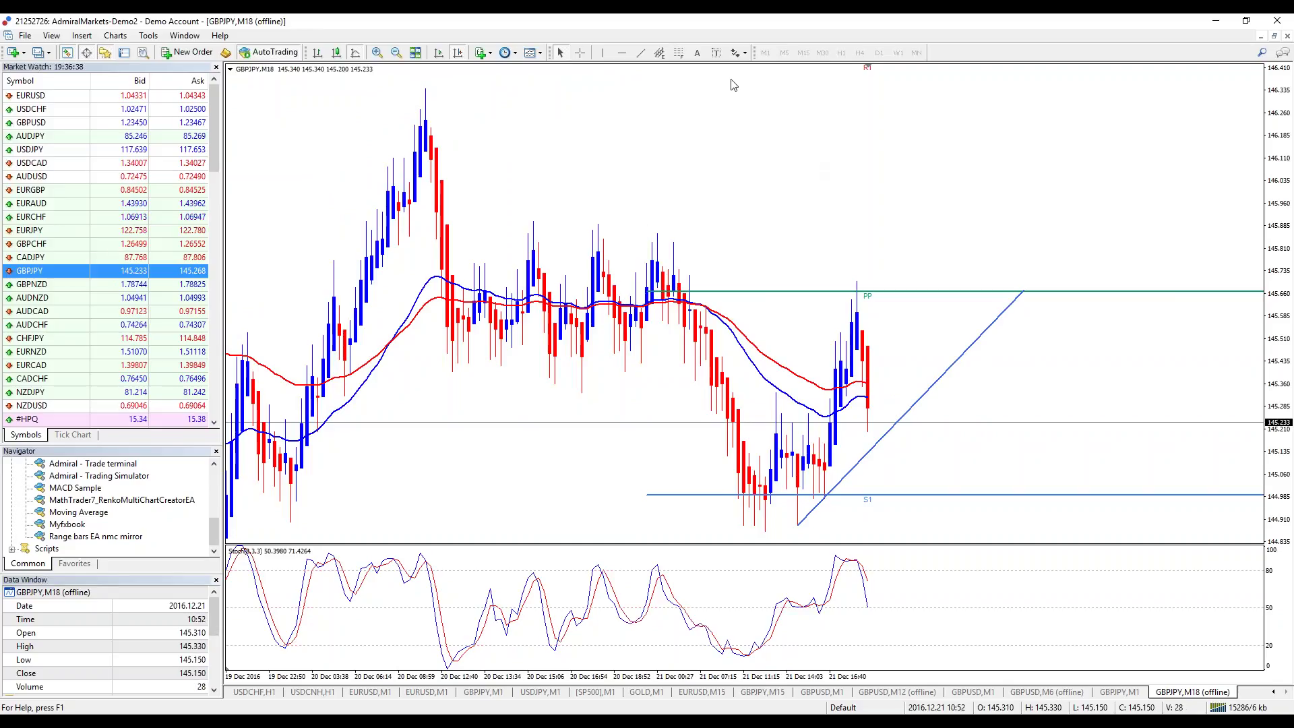
click(641, 53)
drag(825, 497, 911, 249)
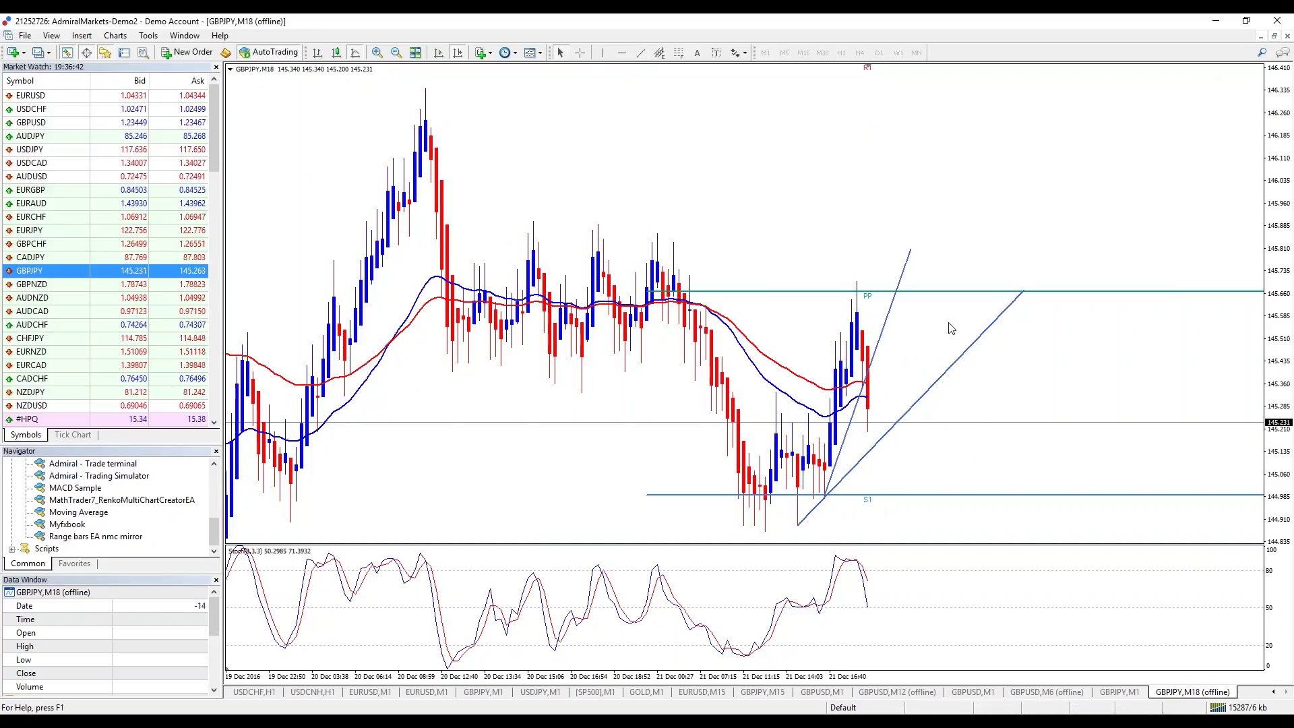
double_click(934, 383)
key(Delete)
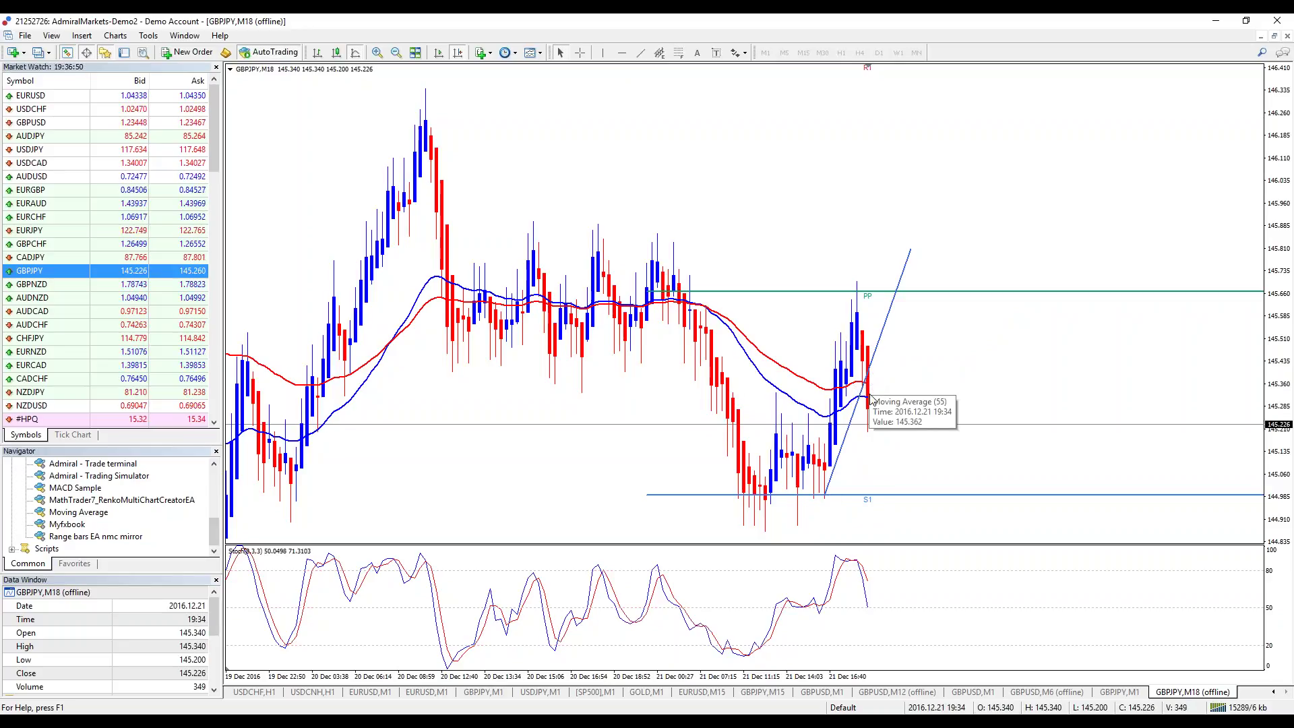
mouse_move(872, 407)
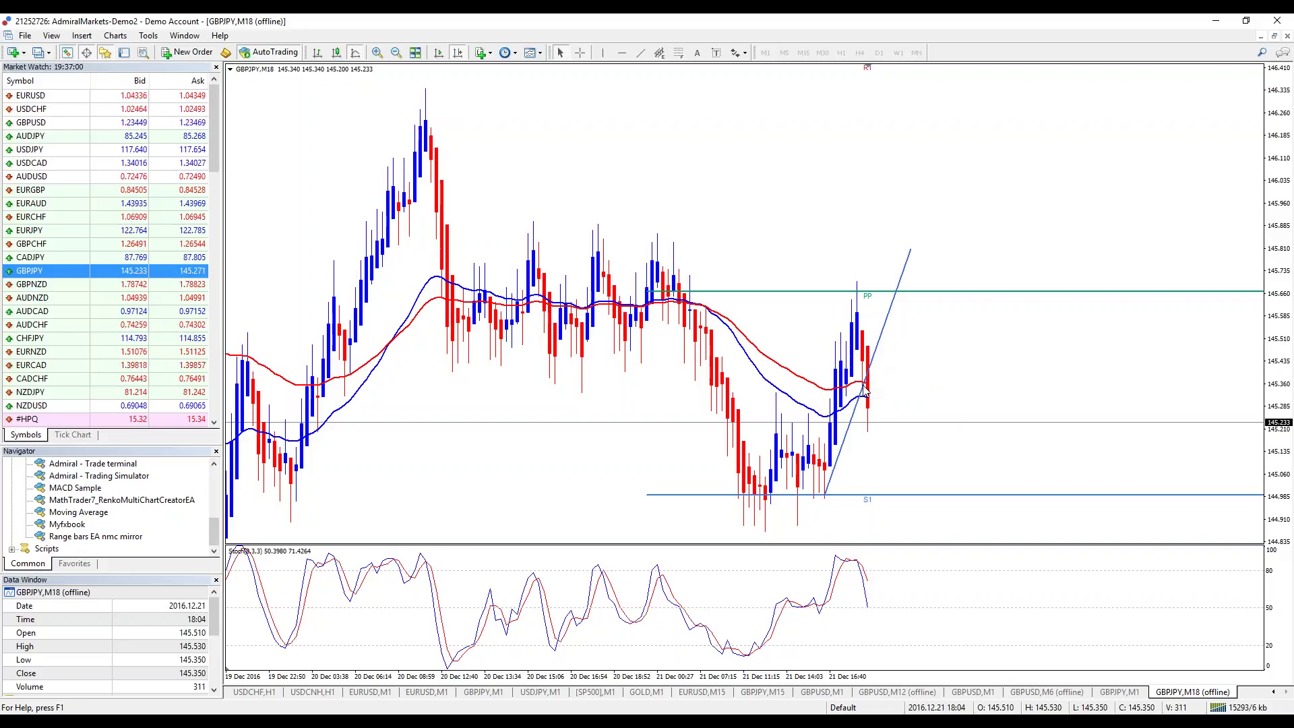
mouse_move(872, 432)
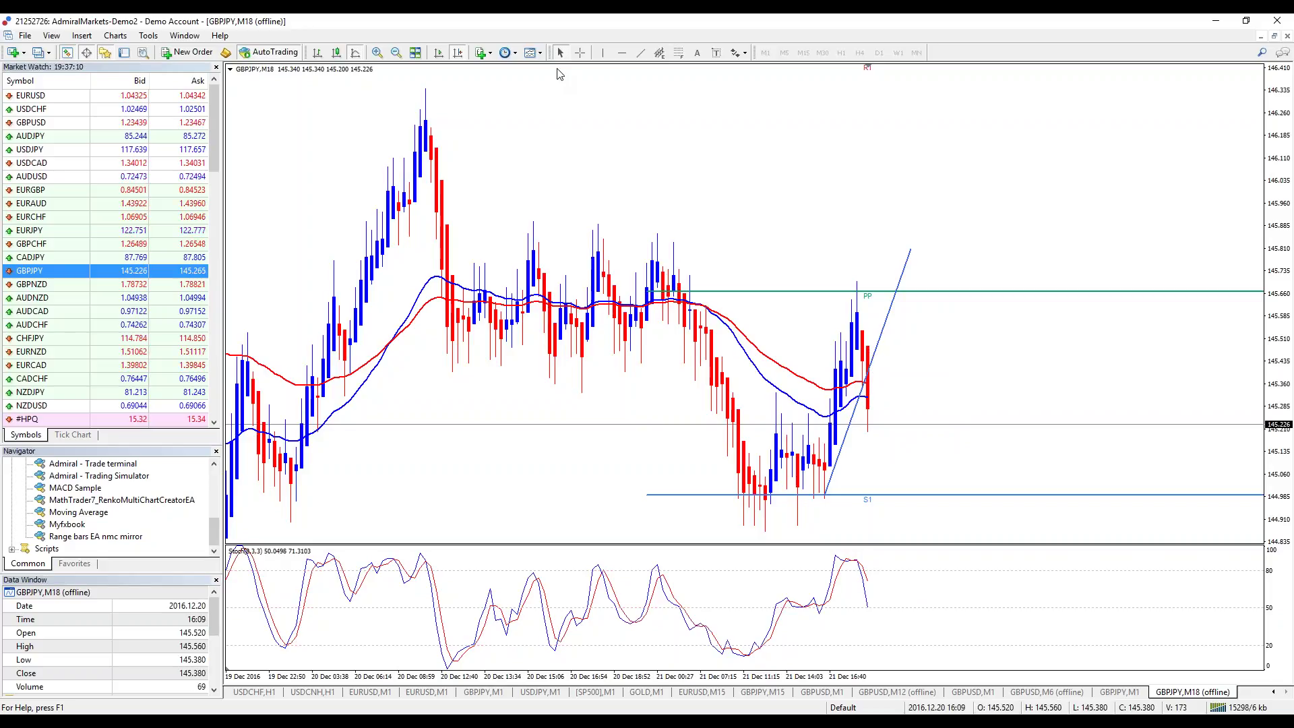
click(580, 53)
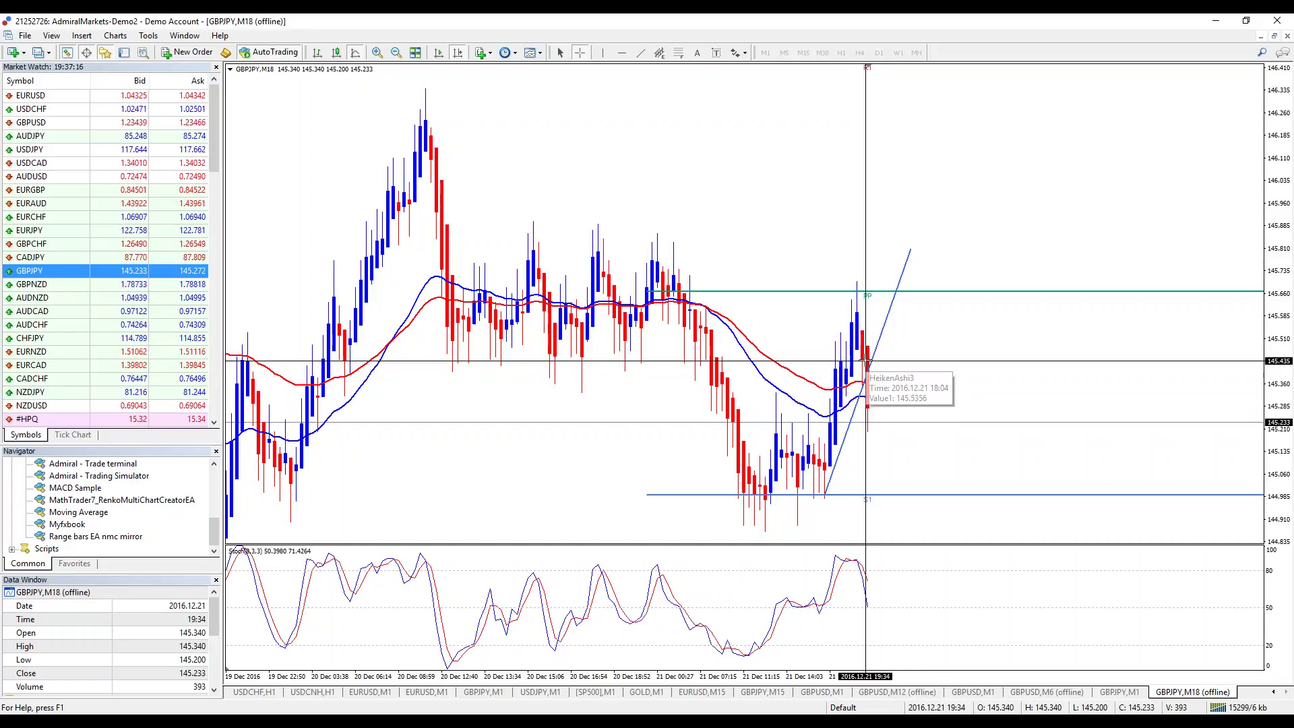
mouse_move(870, 348)
mouse_down()
mouse_move(871, 430)
mouse_move(870, 350)
mouse_move(865, 368)
mouse_up()
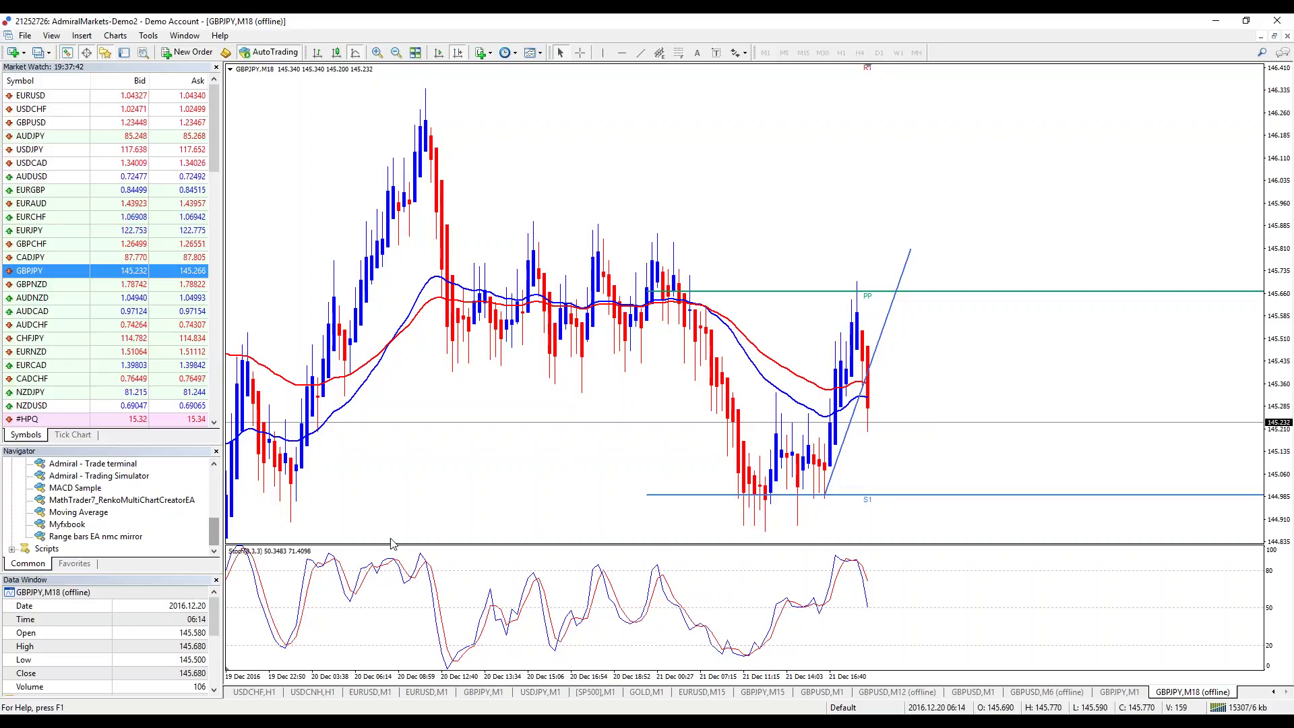
drag(219, 540, 221, 511)
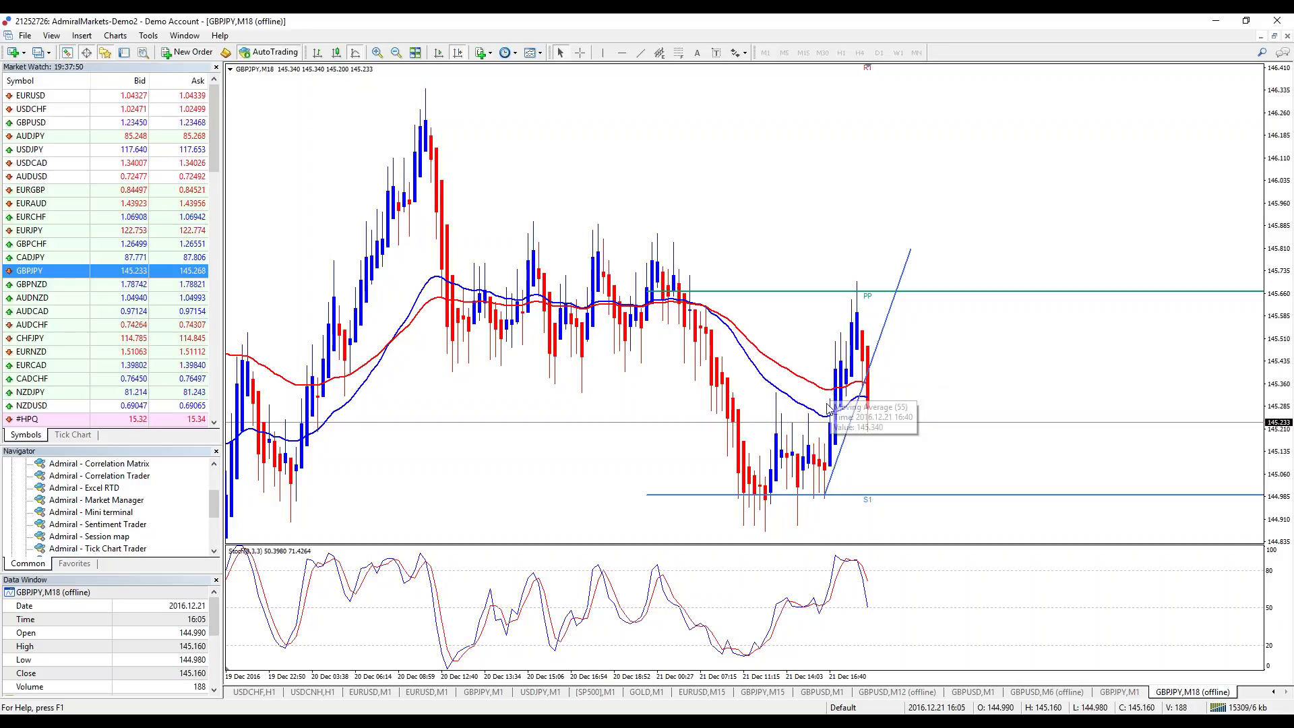
mouse_move(809, 426)
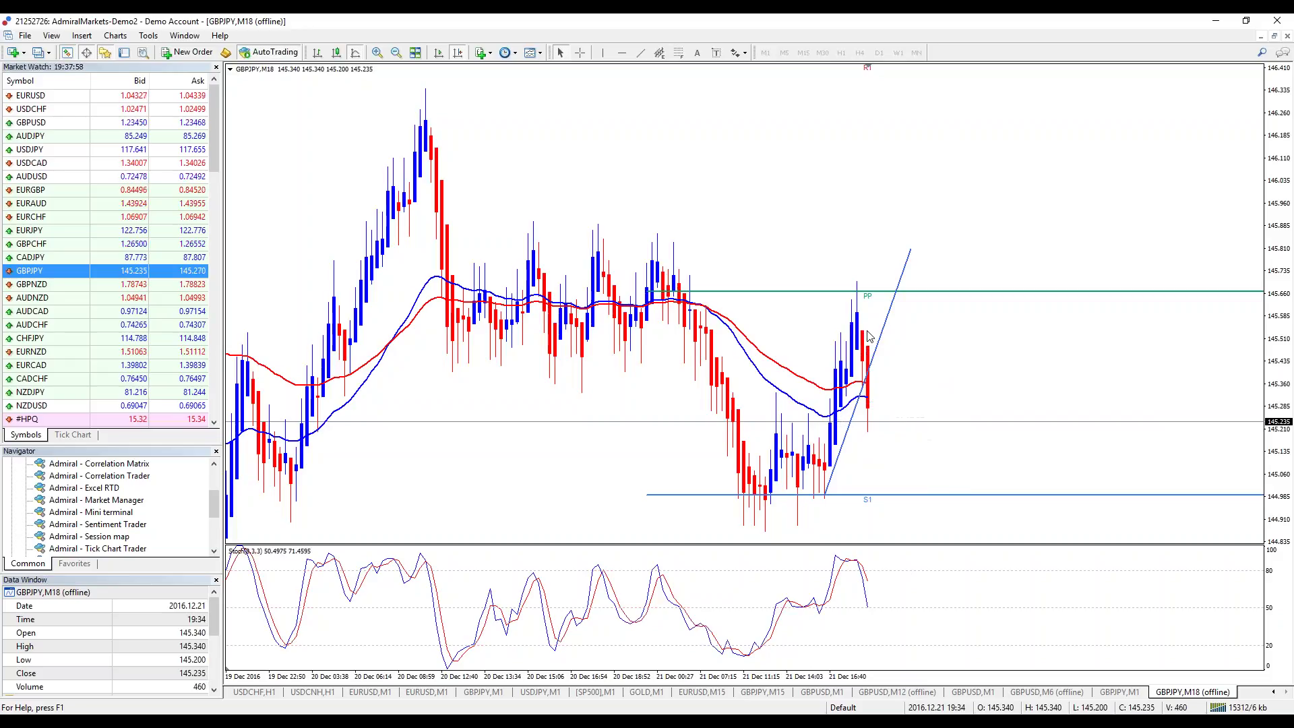
mouse_move(857, 331)
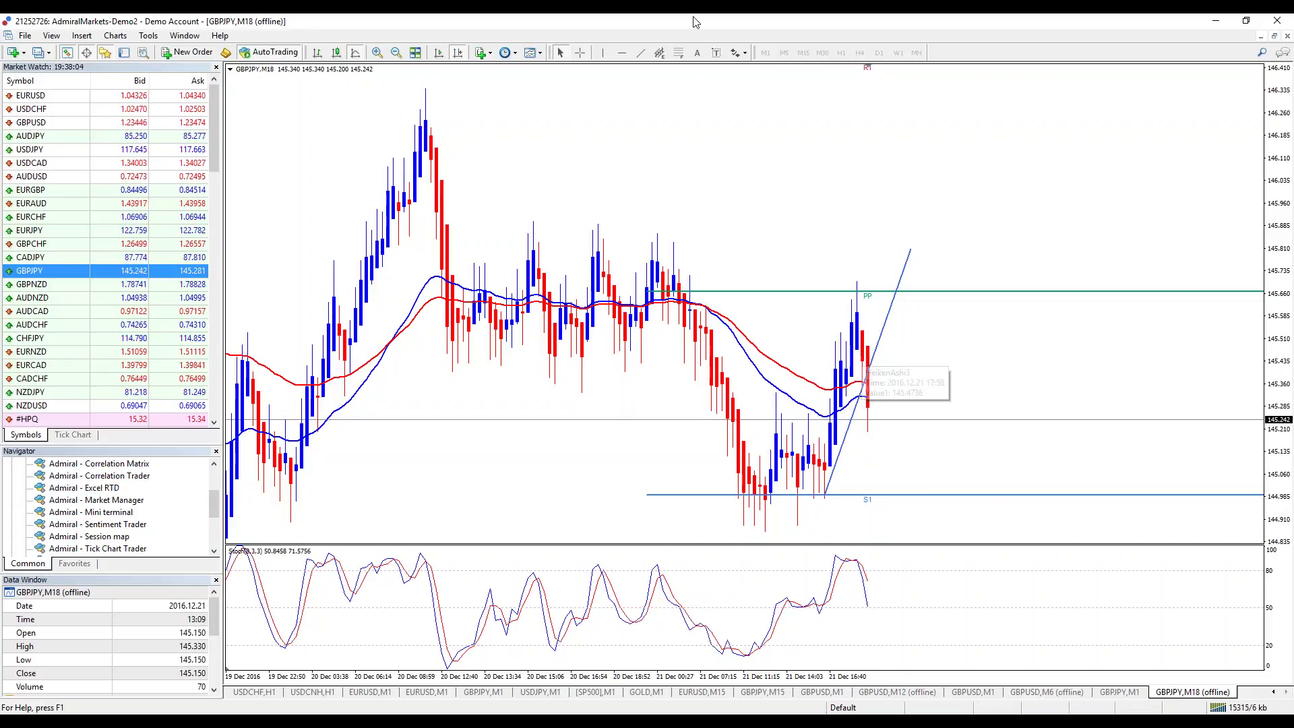
click(580, 53)
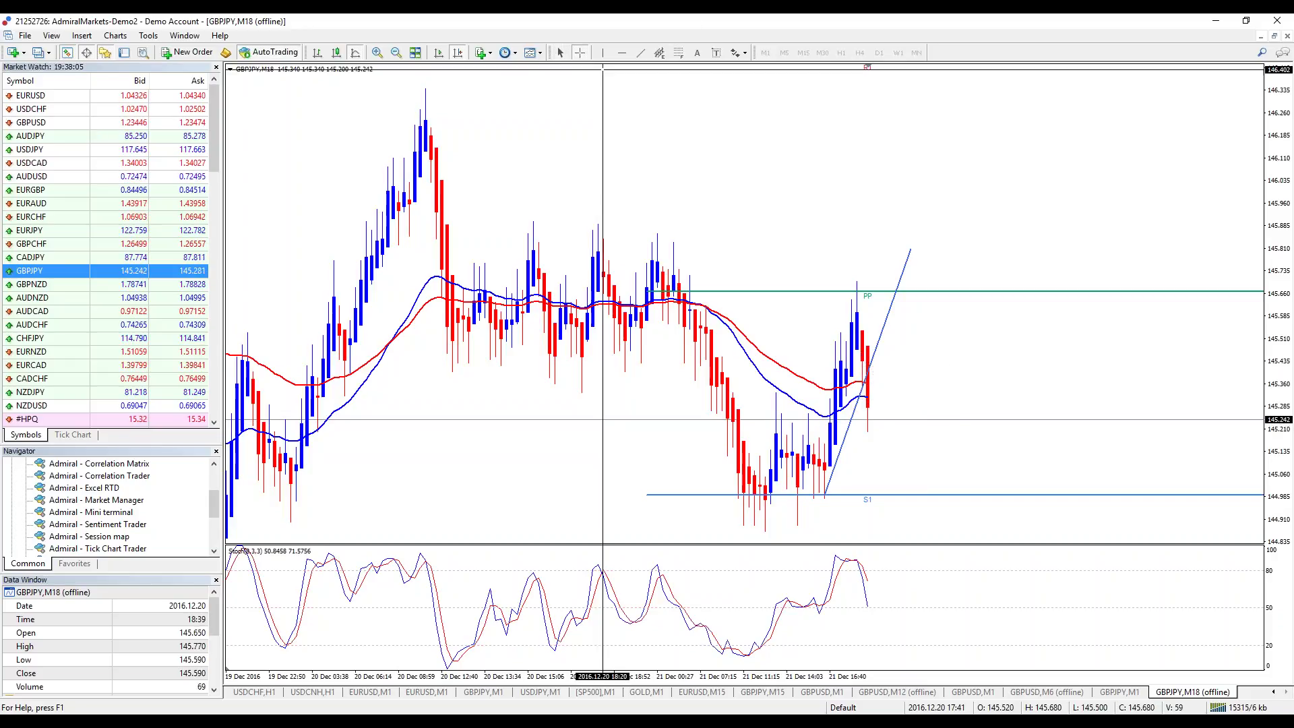
click(862, 227)
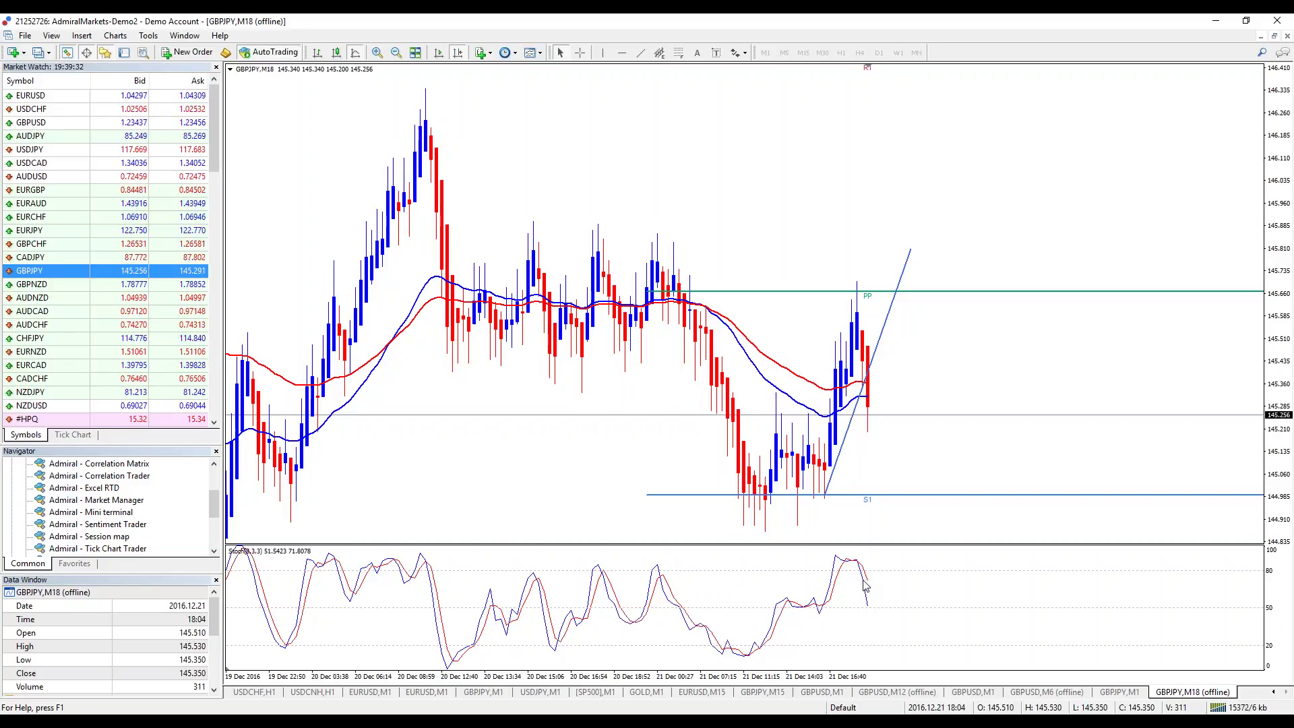
mouse_move(860, 565)
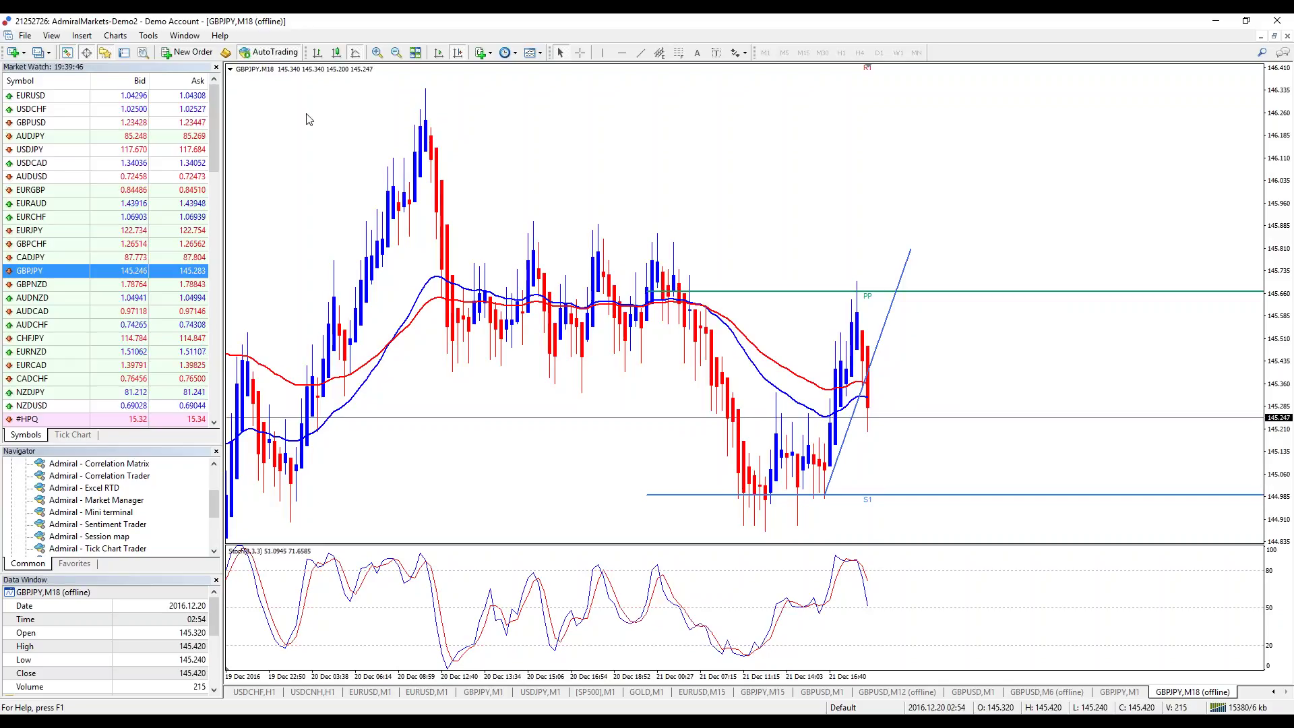
- Open a new GBPJPY chart from Forex Spot and set it to the M1 timeframe
click(15, 52)
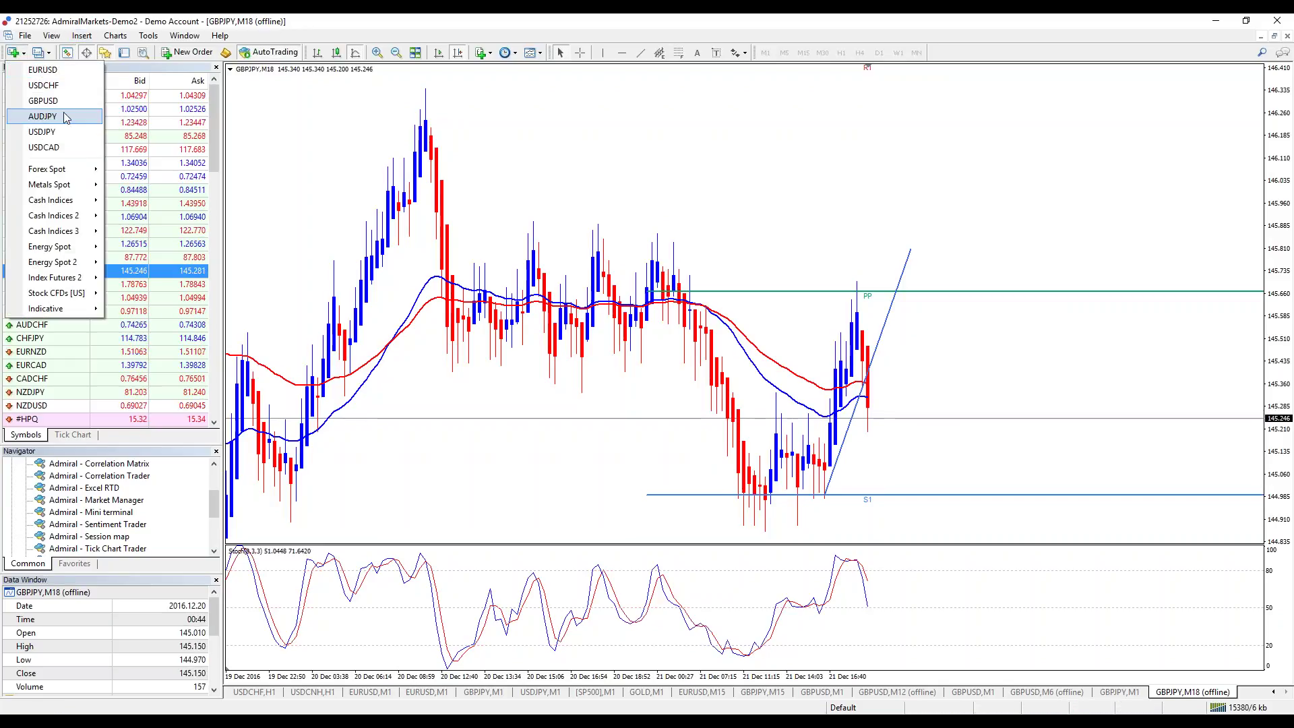
mouse_move(68, 172)
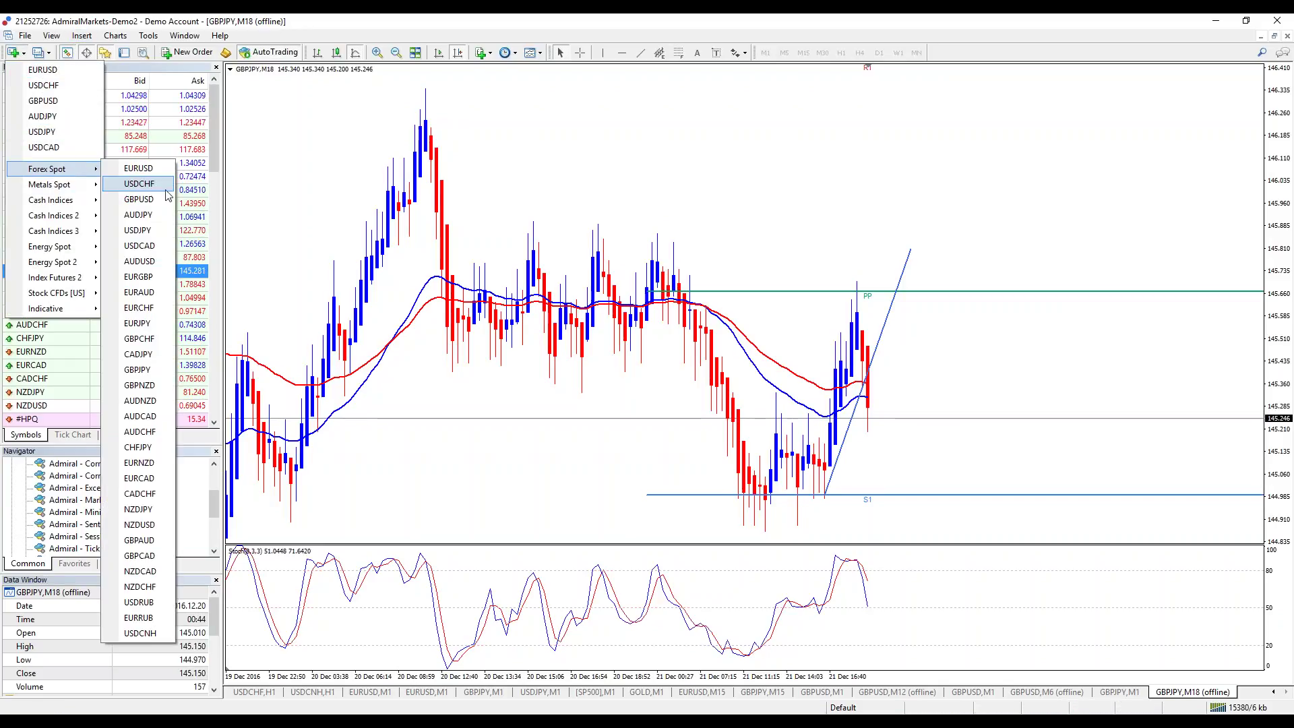
click(149, 370)
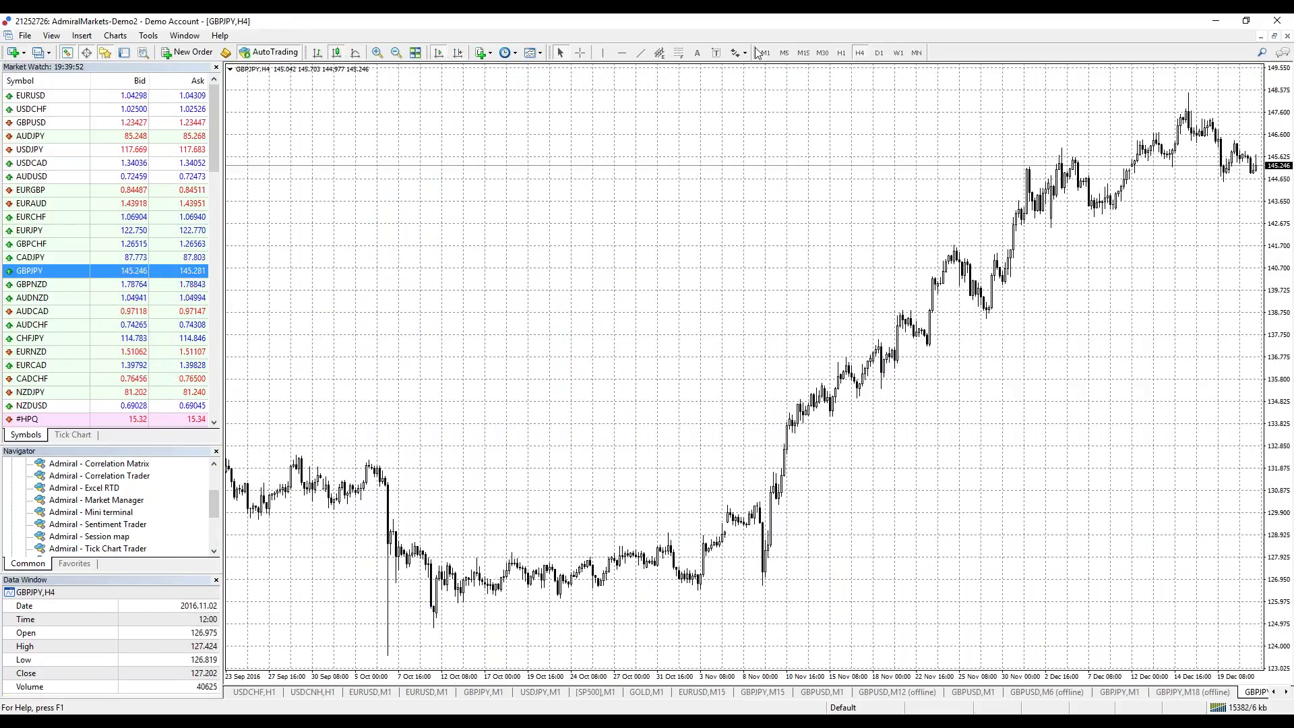
click(765, 53)
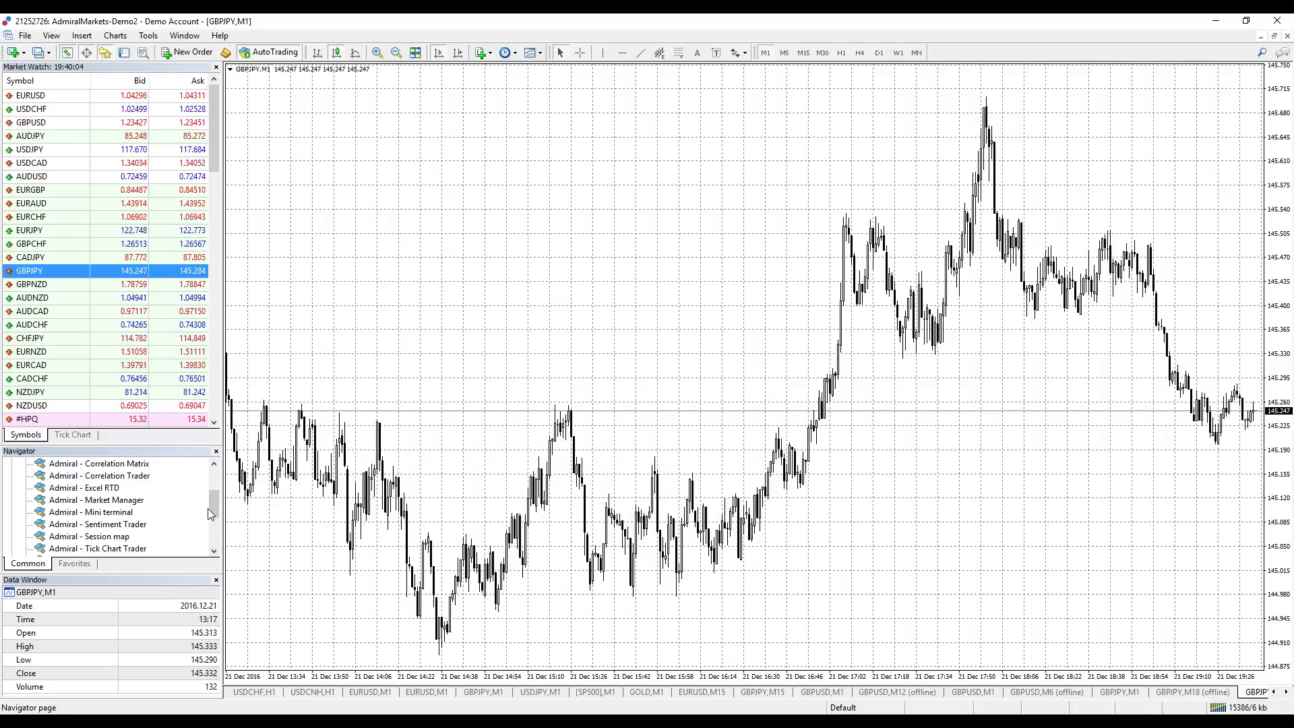
drag(210, 514, 213, 540)
- Attach the Range bars EA nmc mirror with BarsRange 8, TimeFrame 8 and MaxBars 10000
double_click(136, 538)
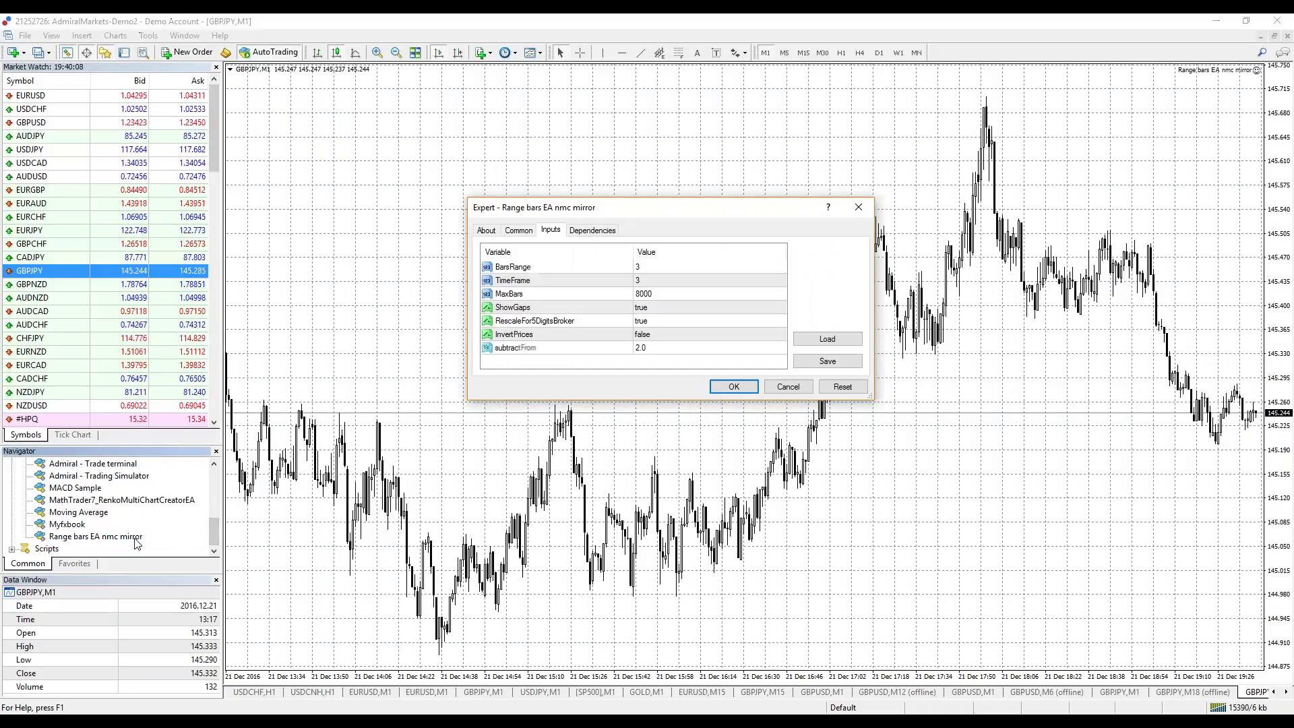
click(703, 267)
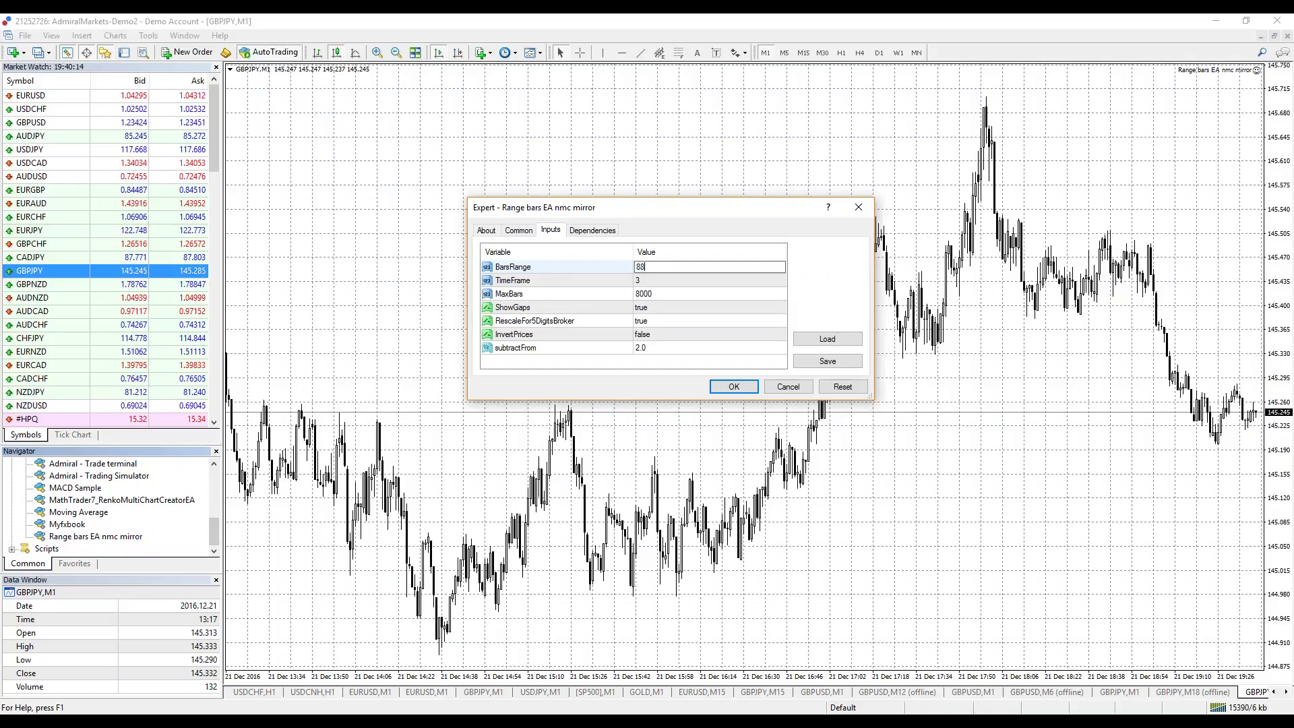
click(647, 282)
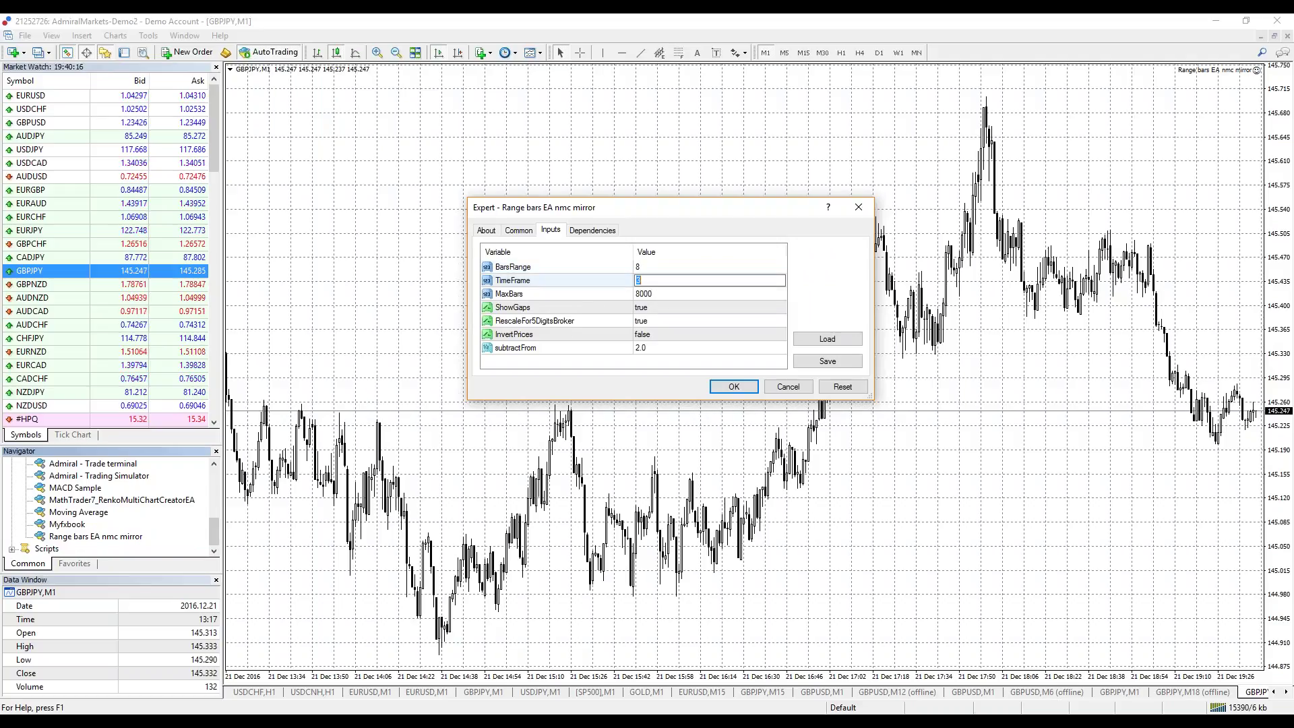
click(687, 295)
text(10)
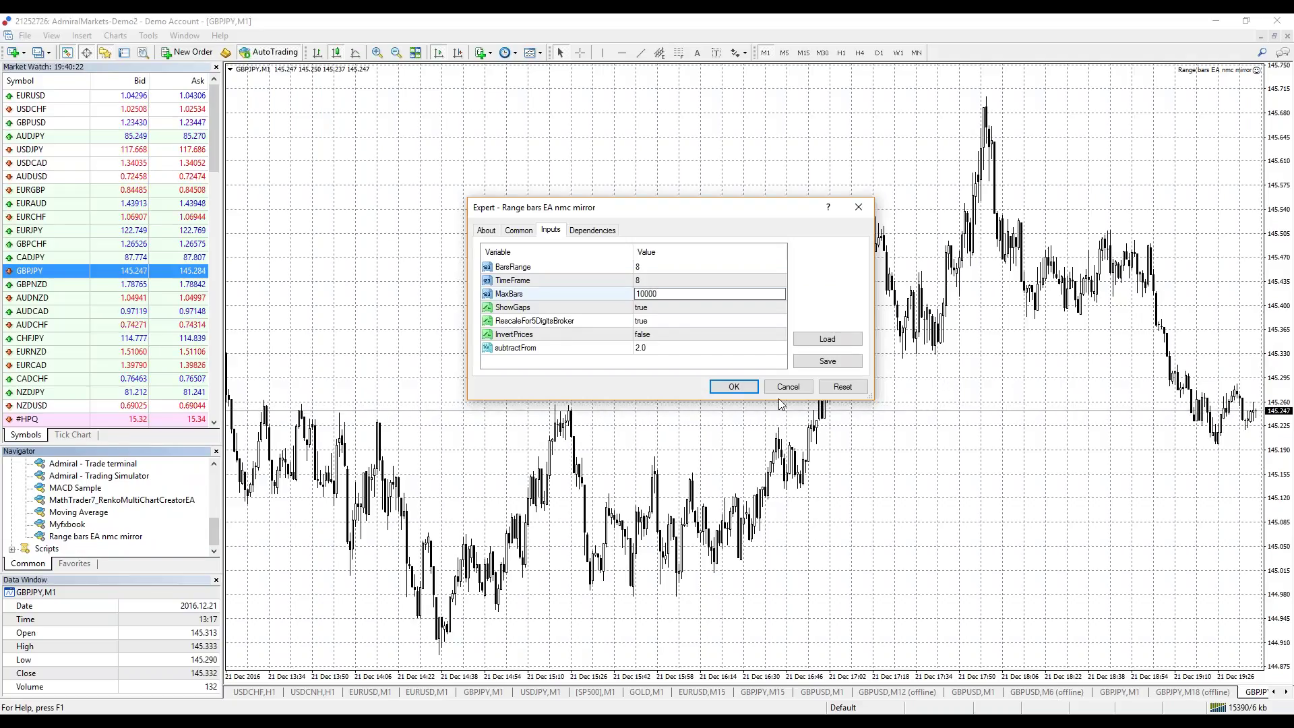
key(Return)
click(756, 390)
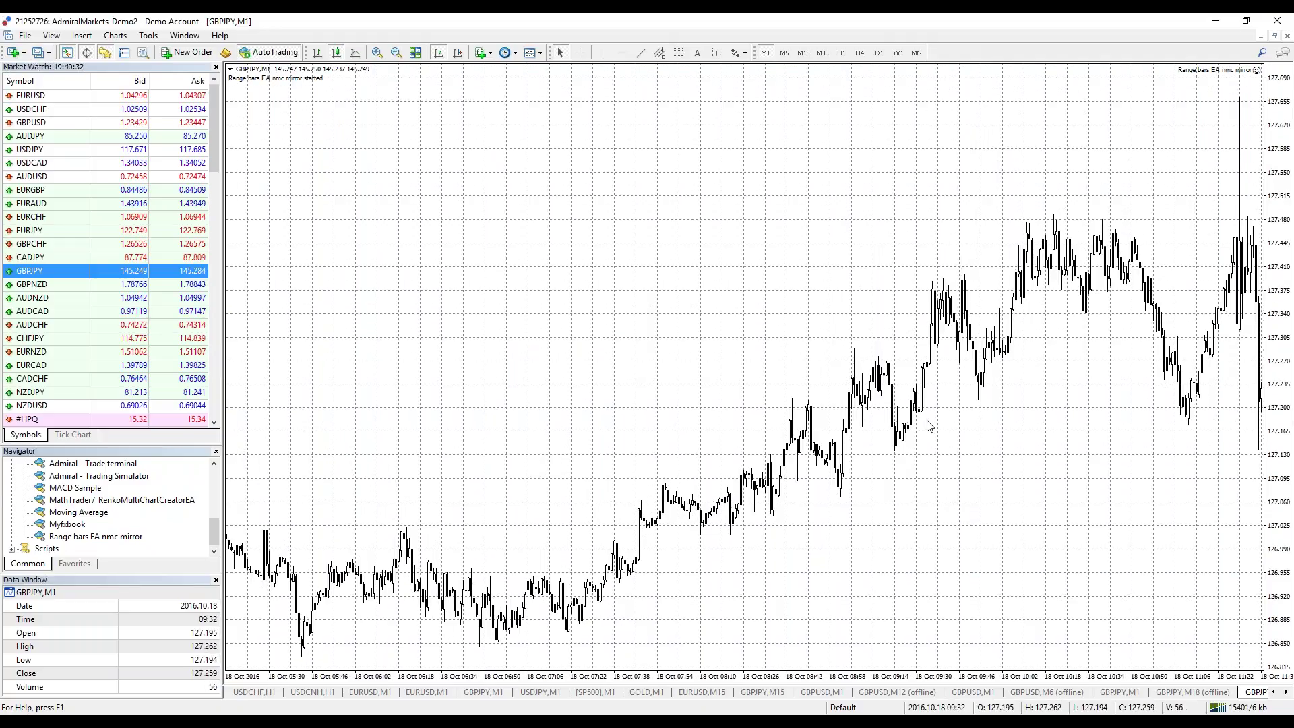
- Open the terminal's data folder, then the Open Offline chart history list
click(25, 35)
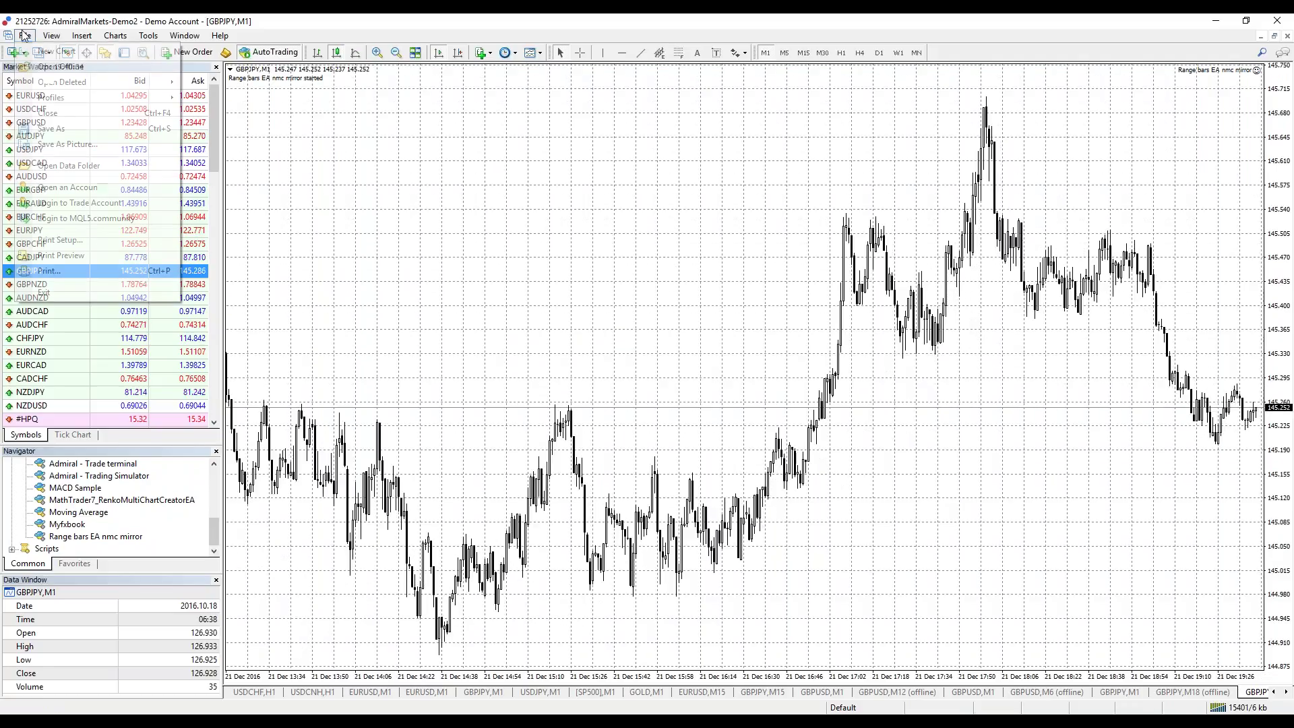
click(86, 167)
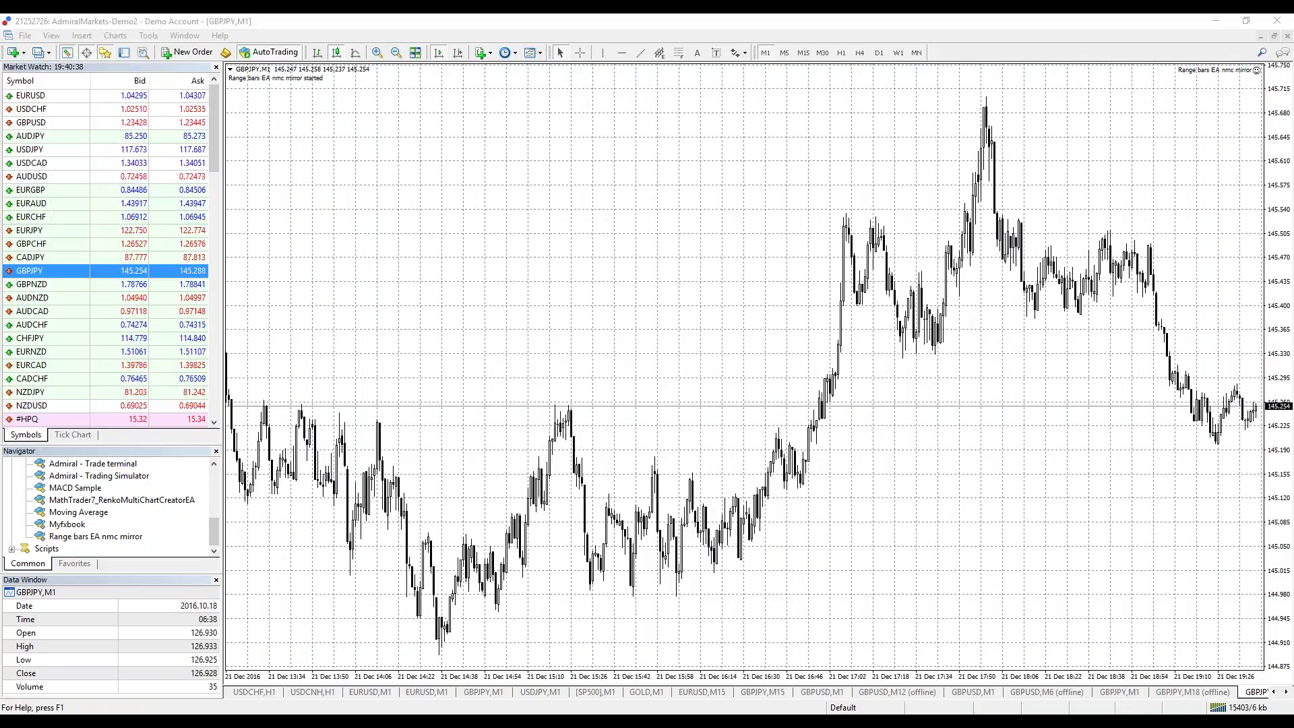
click(24, 35)
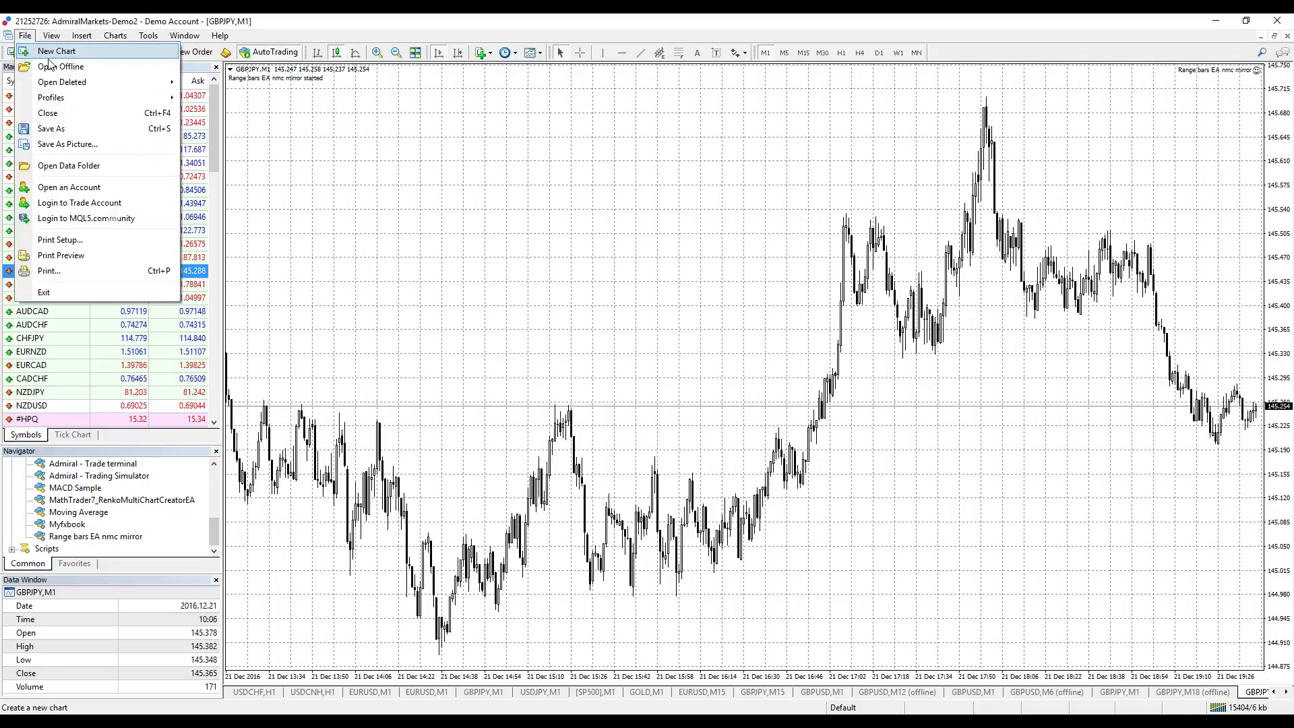
click(71, 66)
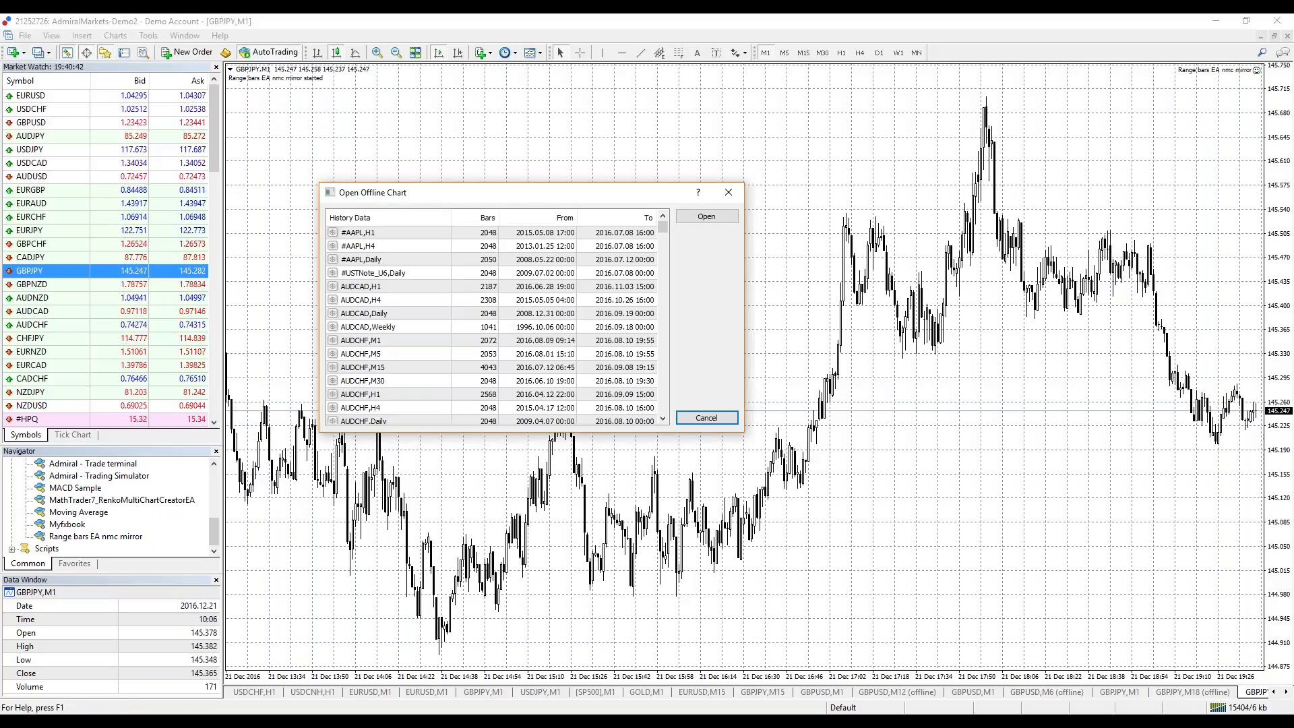
- Scroll through the offline histories, close the list, and return to the GBPJPY,M1 chart
drag(662, 229, 673, 311)
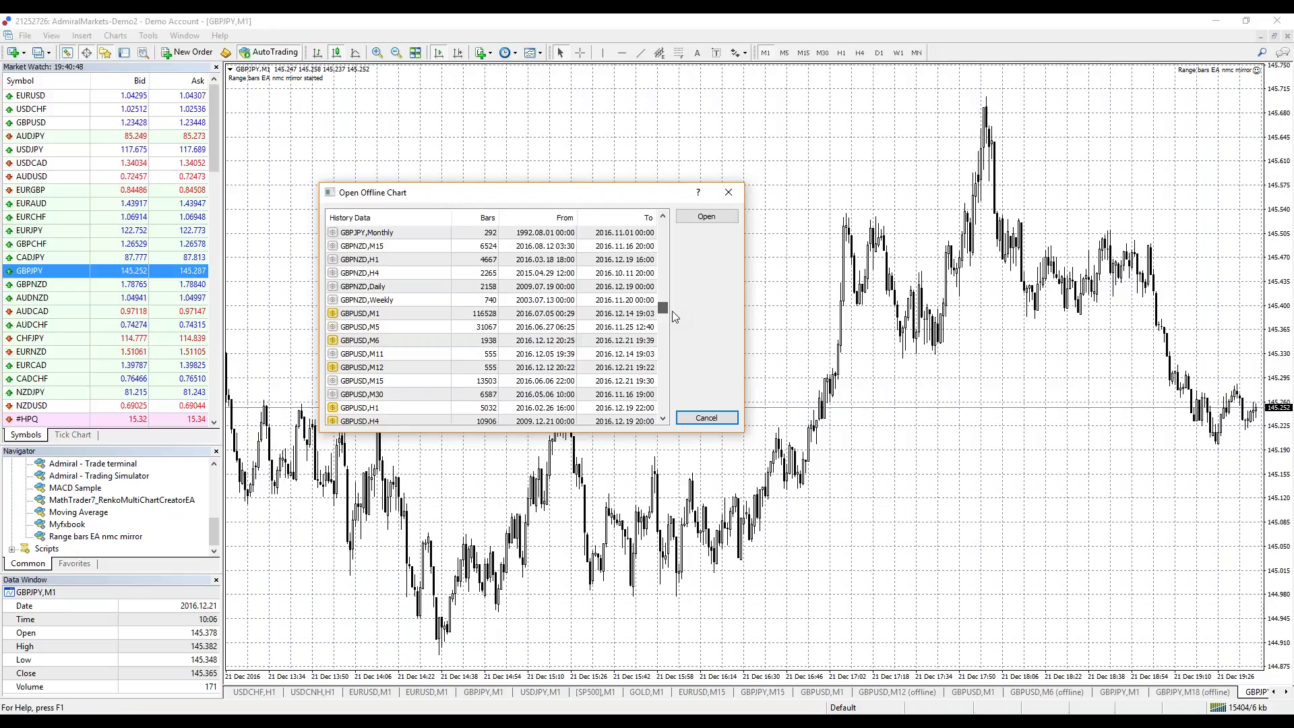
drag(673, 310, 673, 320)
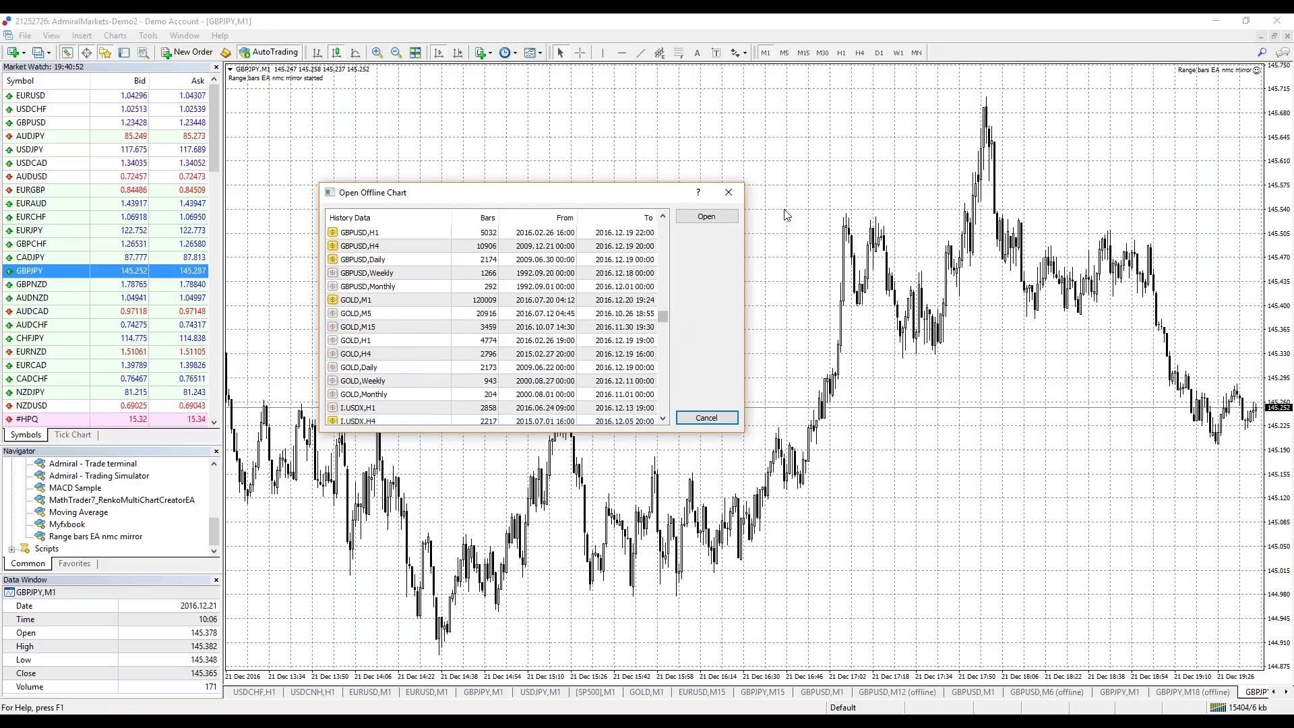
click(728, 192)
click(1138, 692)
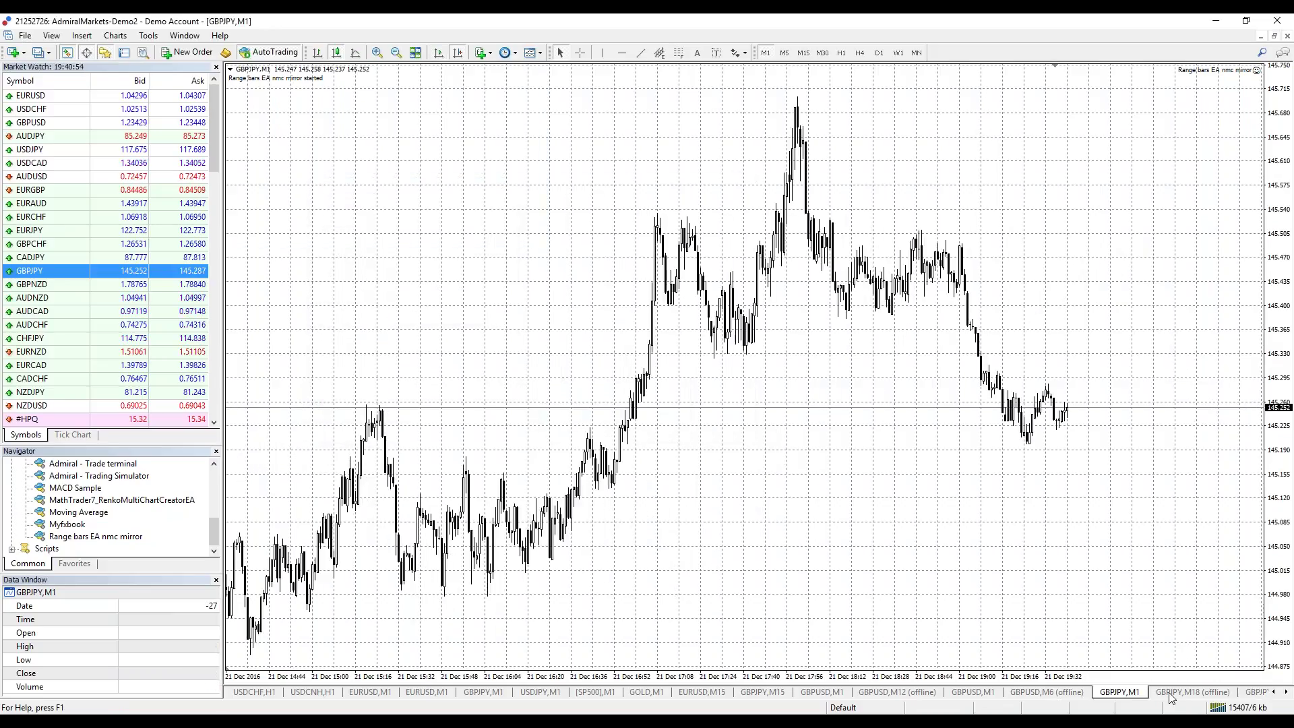
- Remove the running range-bar expert from the other GBPJPY,M1 chart
click(1288, 695)
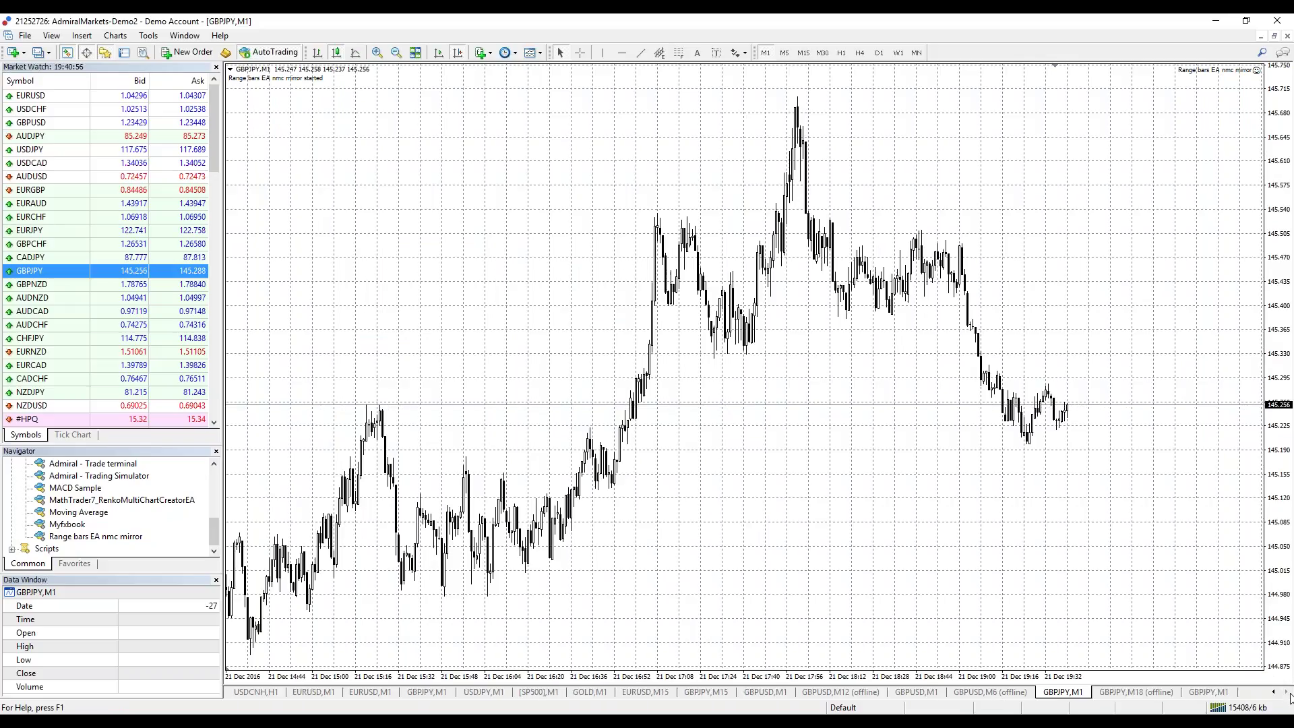
click(1202, 691)
right_click(597, 152)
mouse_move(667, 229)
click(771, 240)
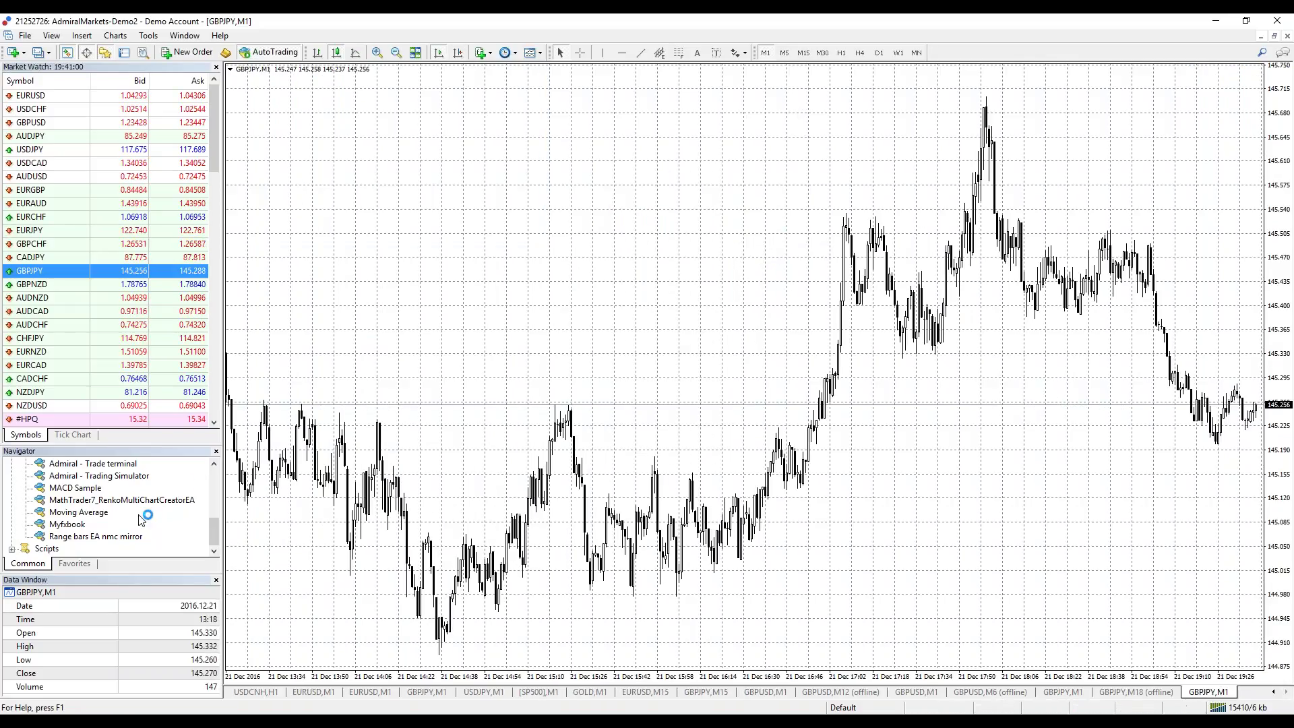
- Reattach the Range bars EA nmc mirror with BarsRange 8, TimeFrame 8, MaxBars 10000
double_click(126, 538)
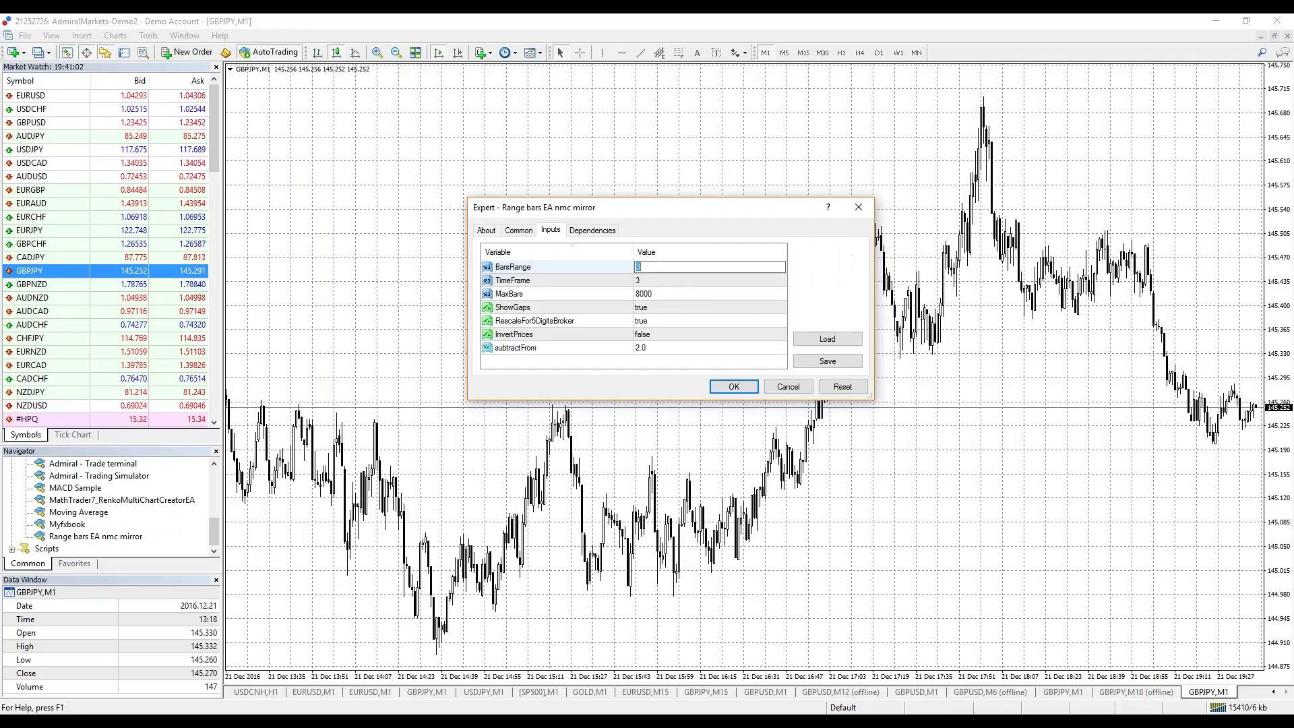
click(672, 283)
text(9)
click(660, 294)
key(Up)
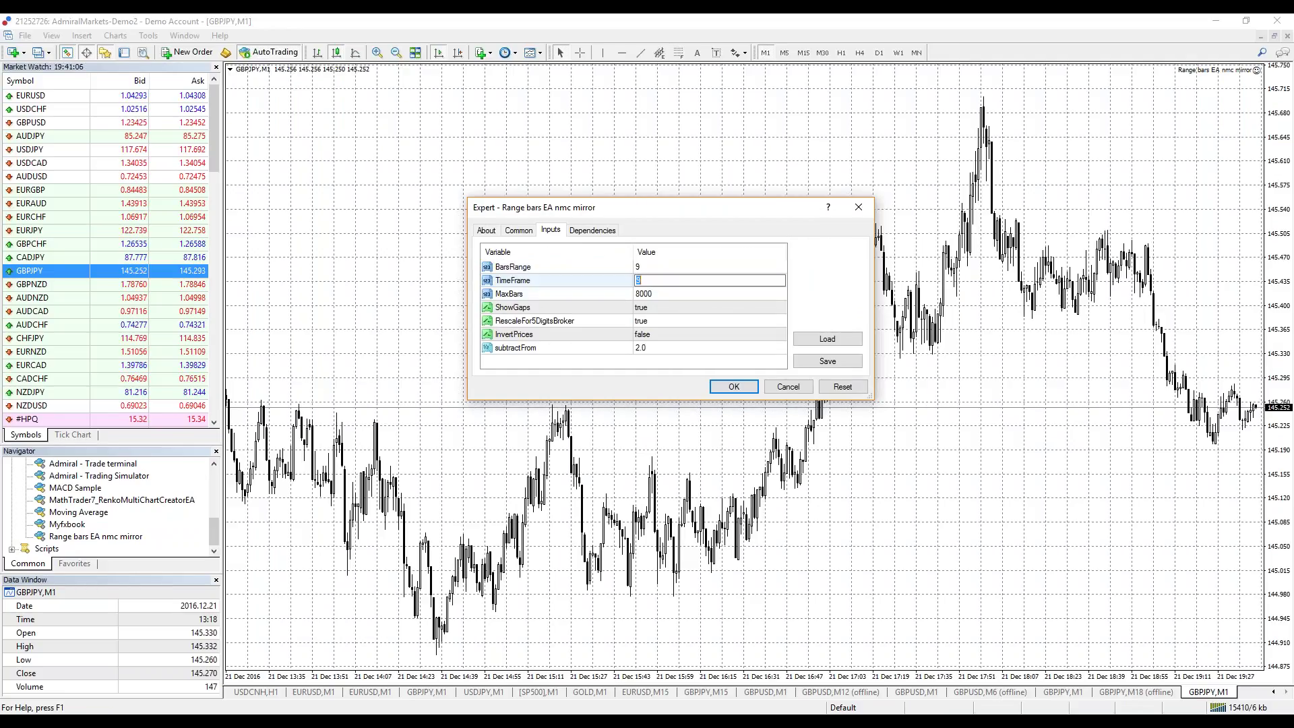
key(Up)
text(8)
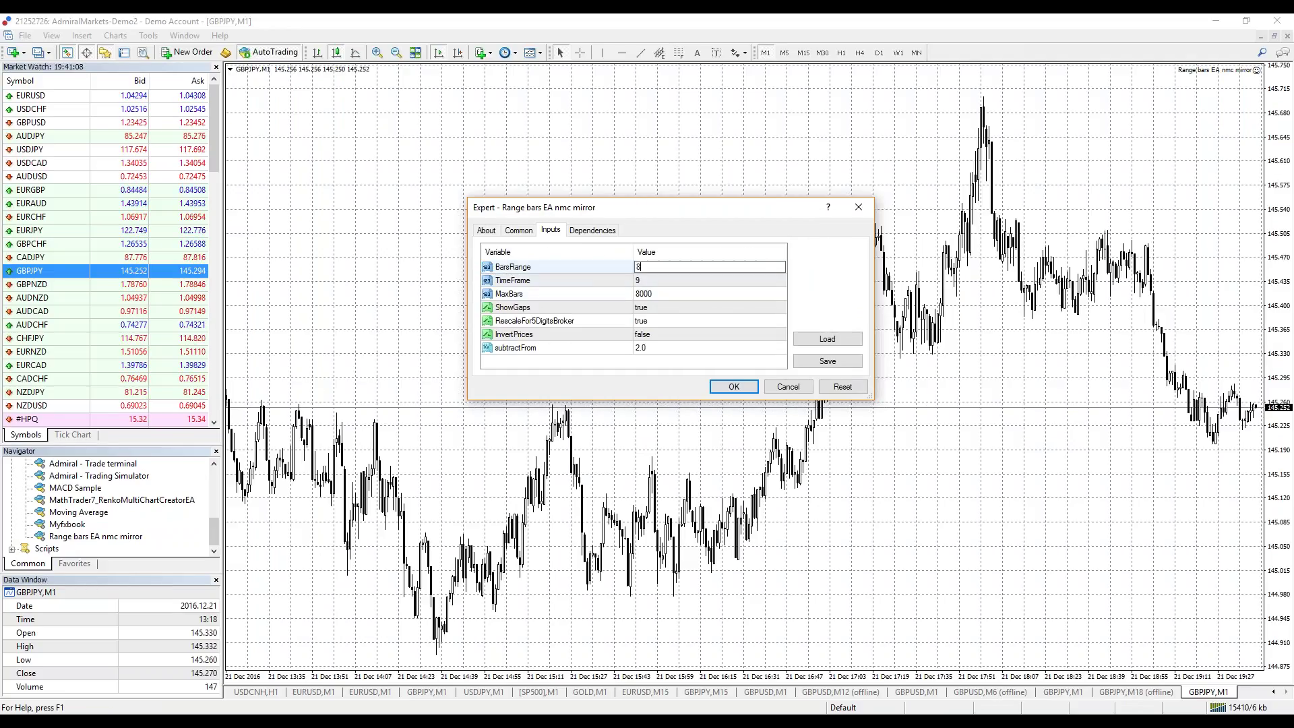
key(Down)
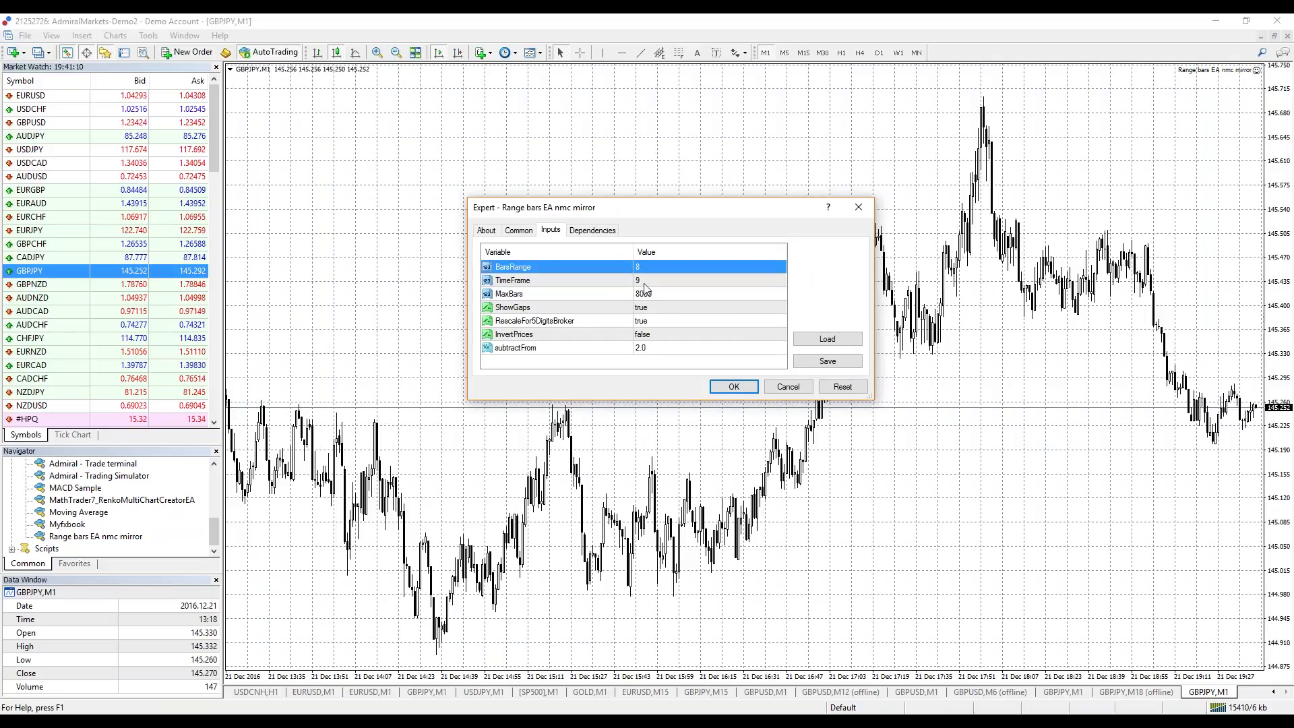
text(8)
key(Down)
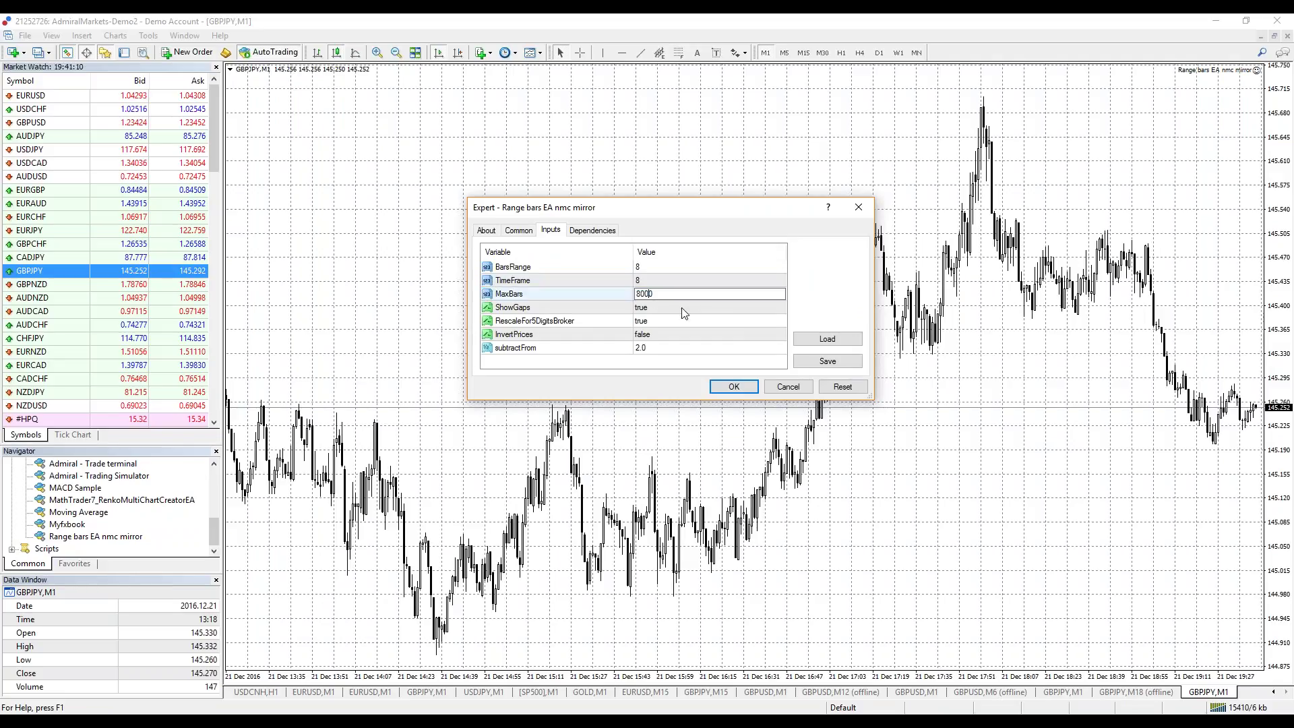
text(10000)
click(737, 388)
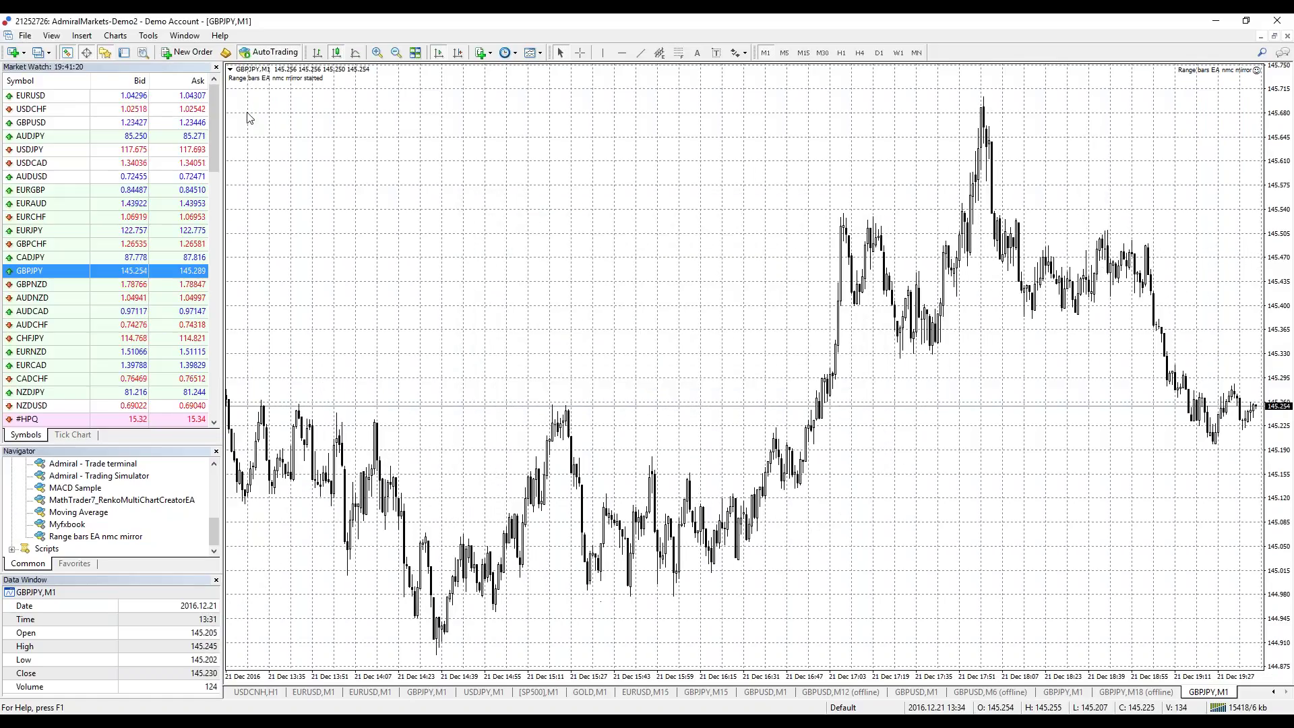
- Open the offline GBPJPY,M8 chart from the Open Offline history list
click(23, 38)
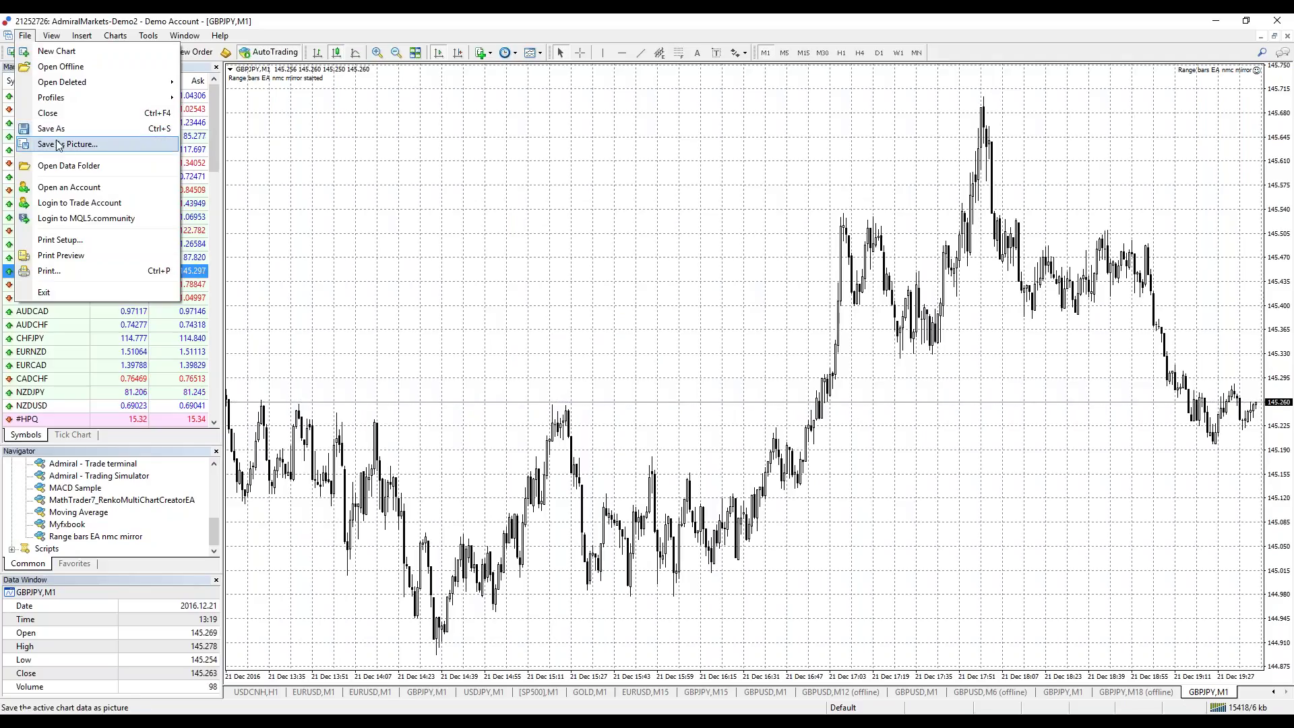
click(76, 73)
scroll(546, 287, down, 3)
click(547, 299)
scroll(547, 299, down, 10)
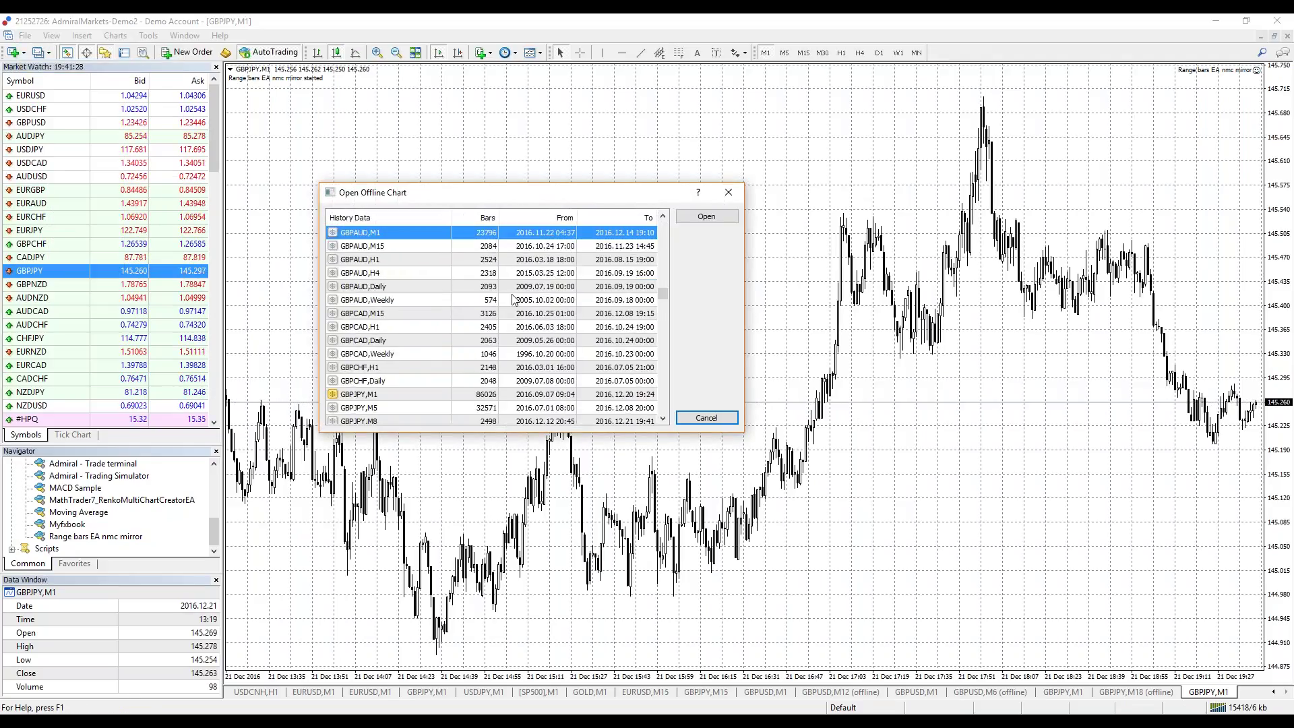
double_click(375, 339)
- Apply the saved Heiken Ashi template to the GBPJPY,M8 chart
right_click(439, 204)
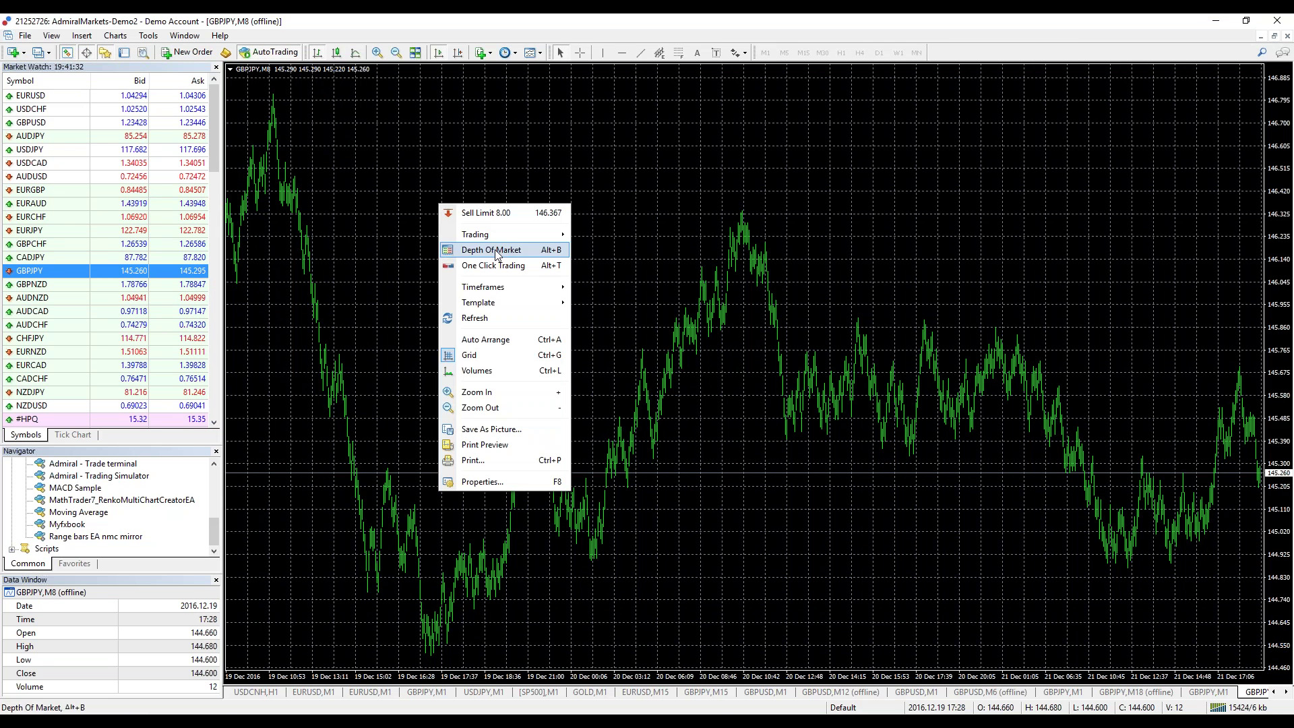
mouse_move(489, 304)
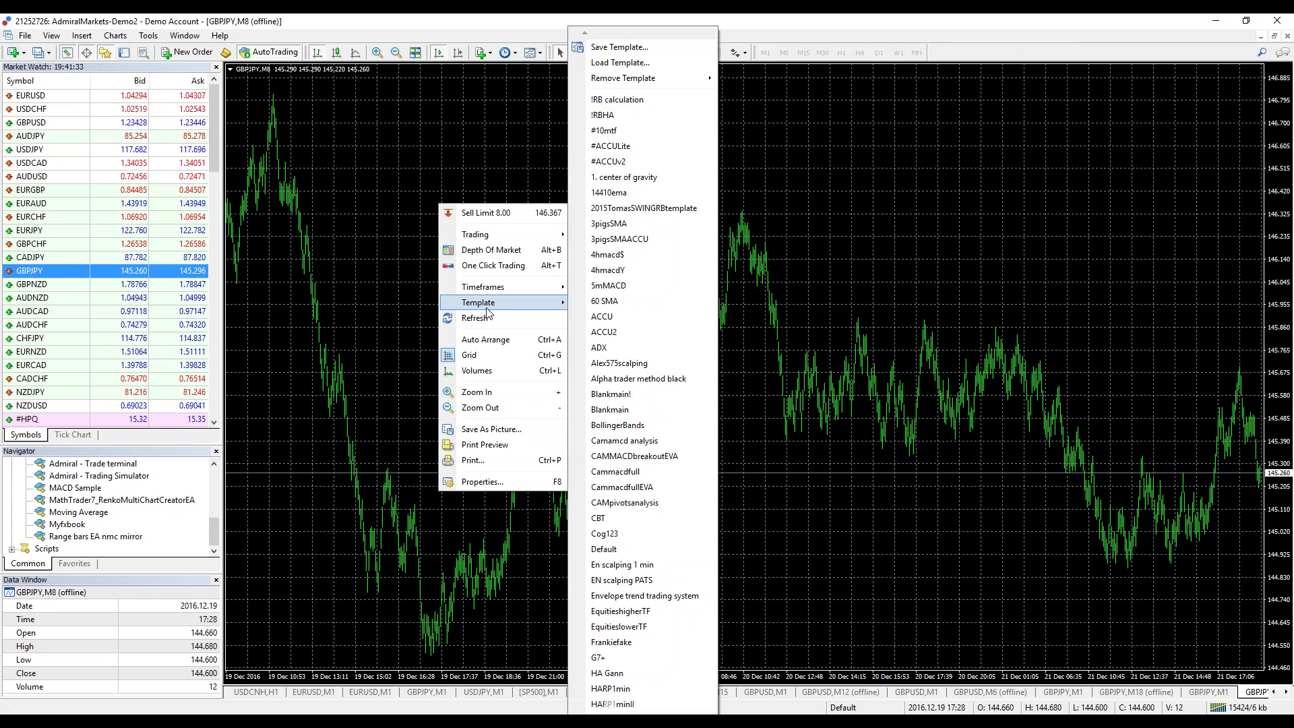
click(618, 130)
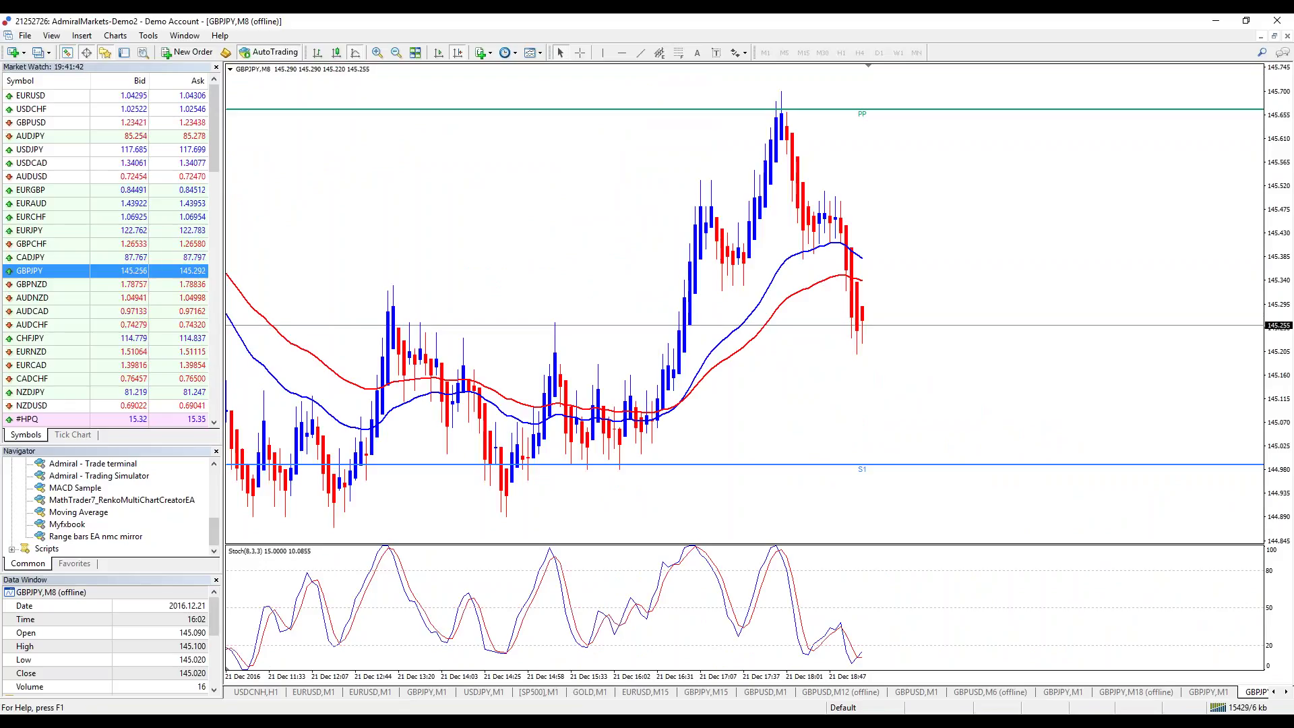
- Switch the Admiral Pivot indicator to a shorter pivot-point timeframe on GBPJPY,M8
right_click(455, 213)
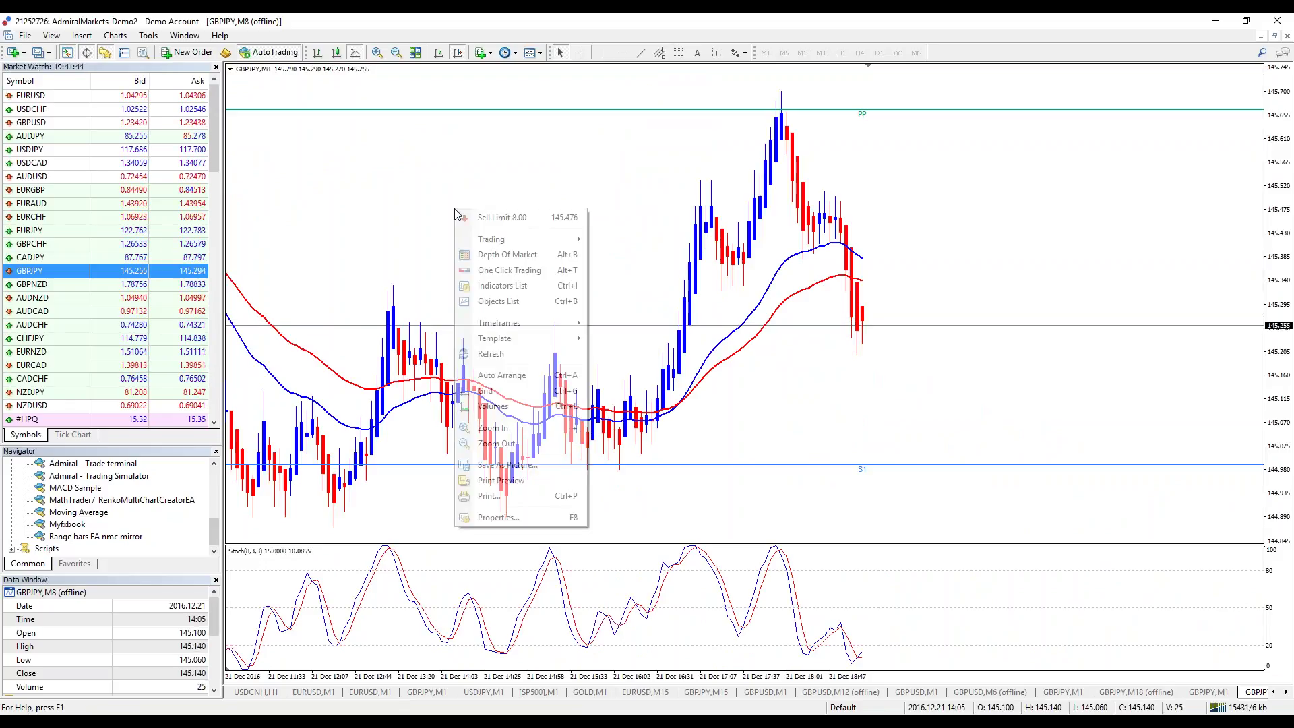
click(534, 285)
double_click(616, 240)
click(467, 335)
click(467, 335)
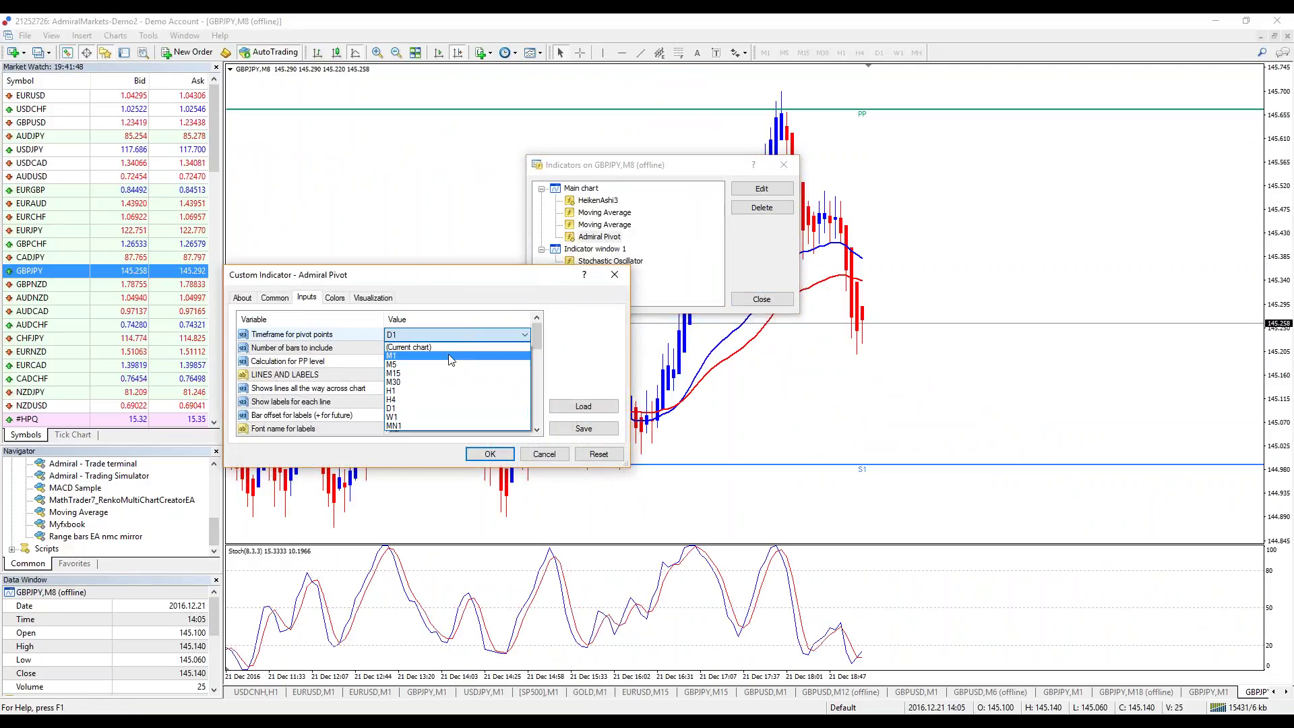
click(405, 399)
click(490, 454)
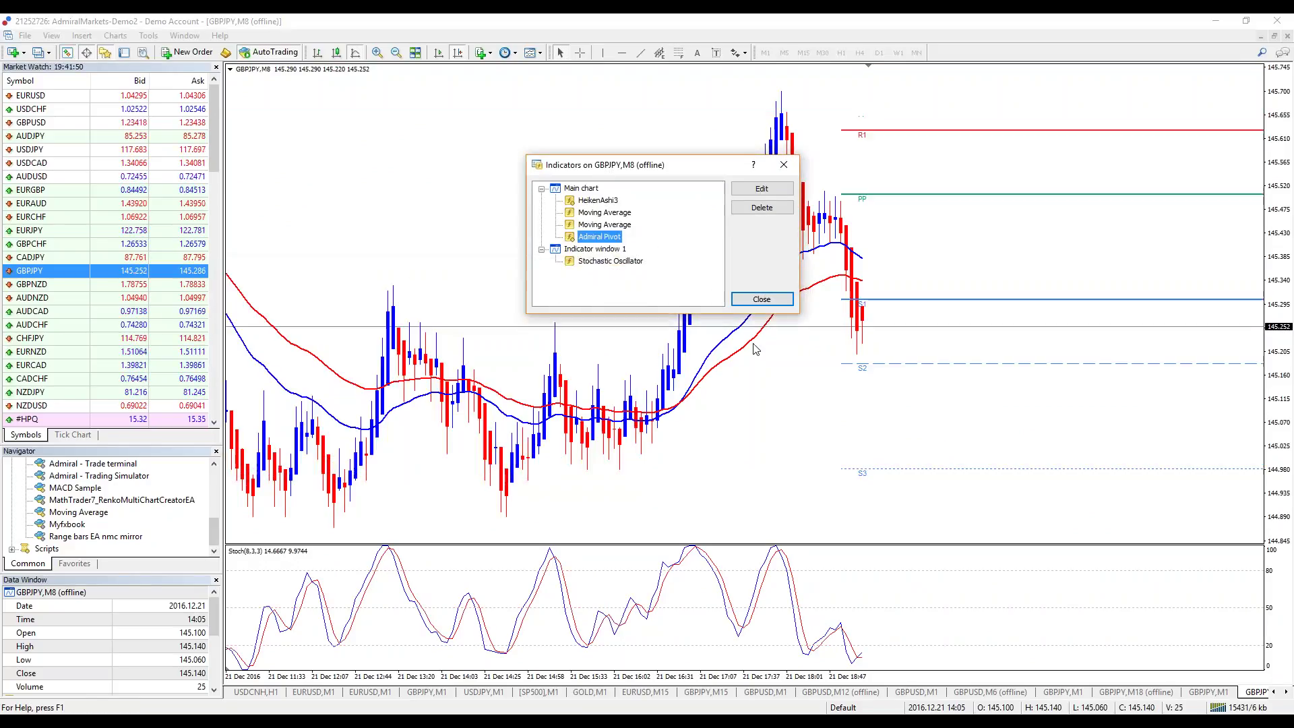
click(761, 300)
- Jump back to the latest bars, then bring up the GBPJPY,M18 offline chart
scroll(568, 202, up, 10)
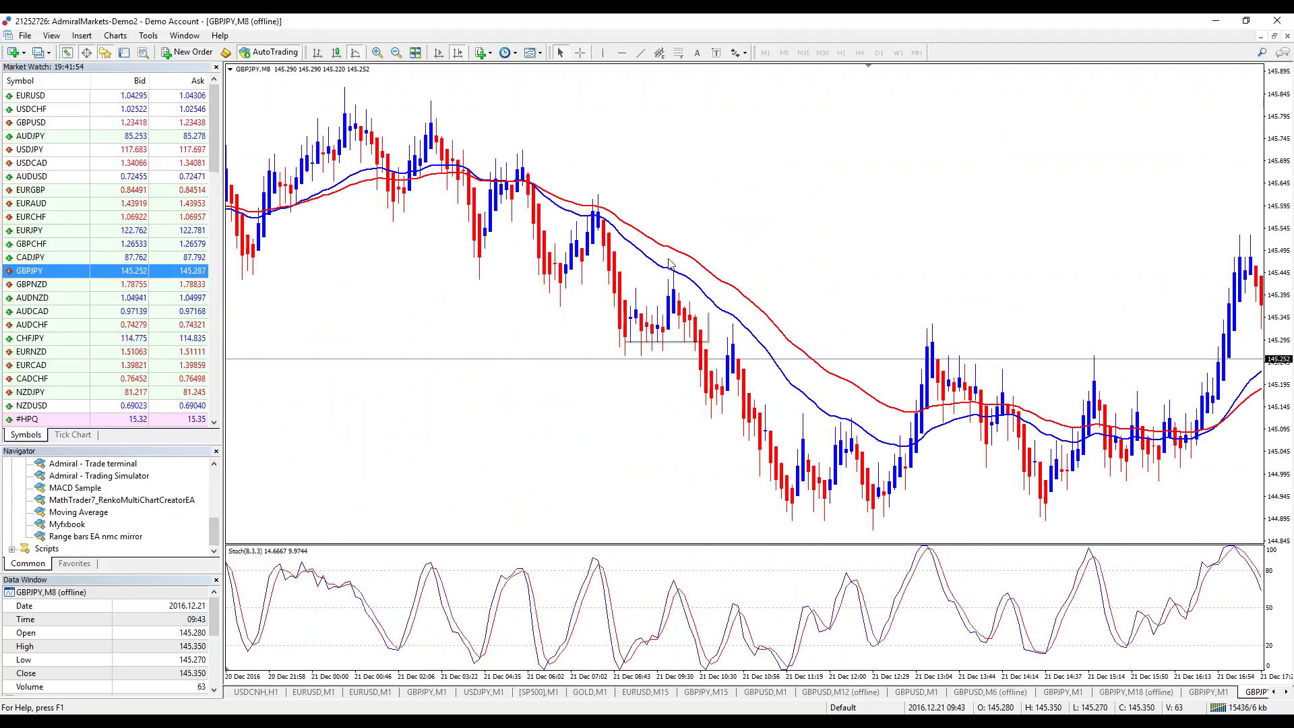
key(End)
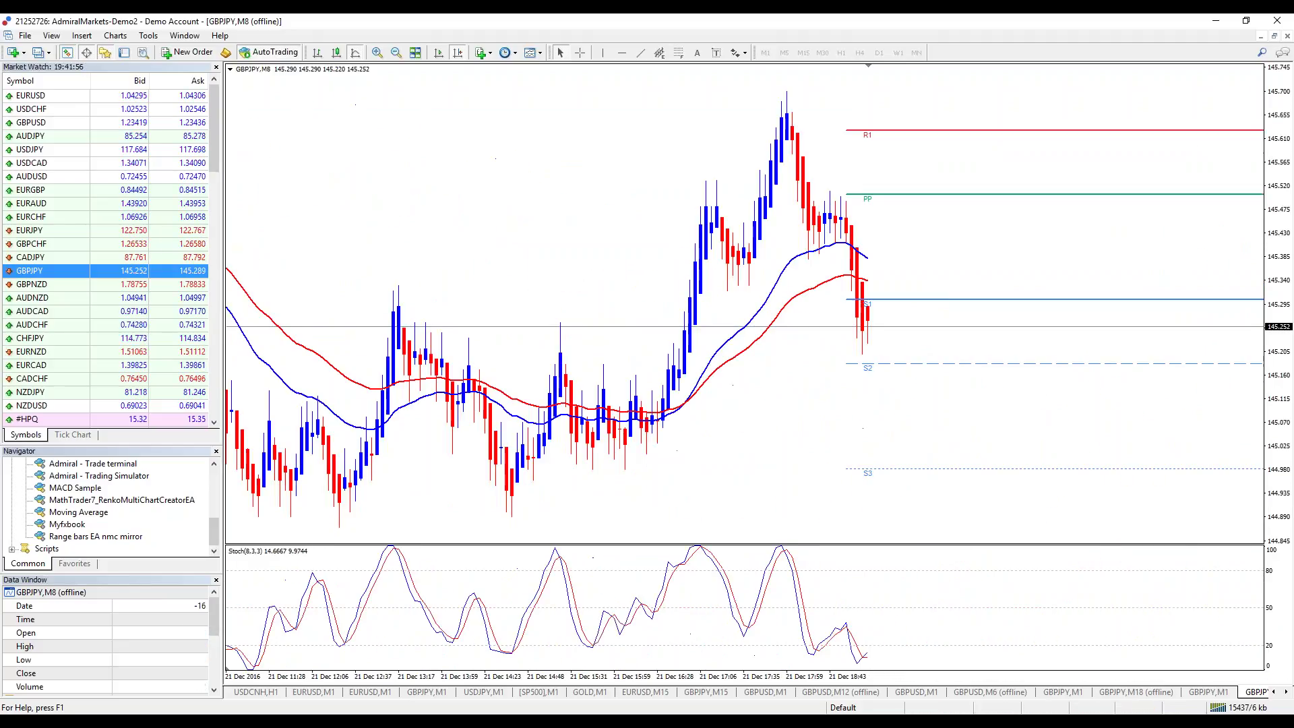
click(1157, 693)
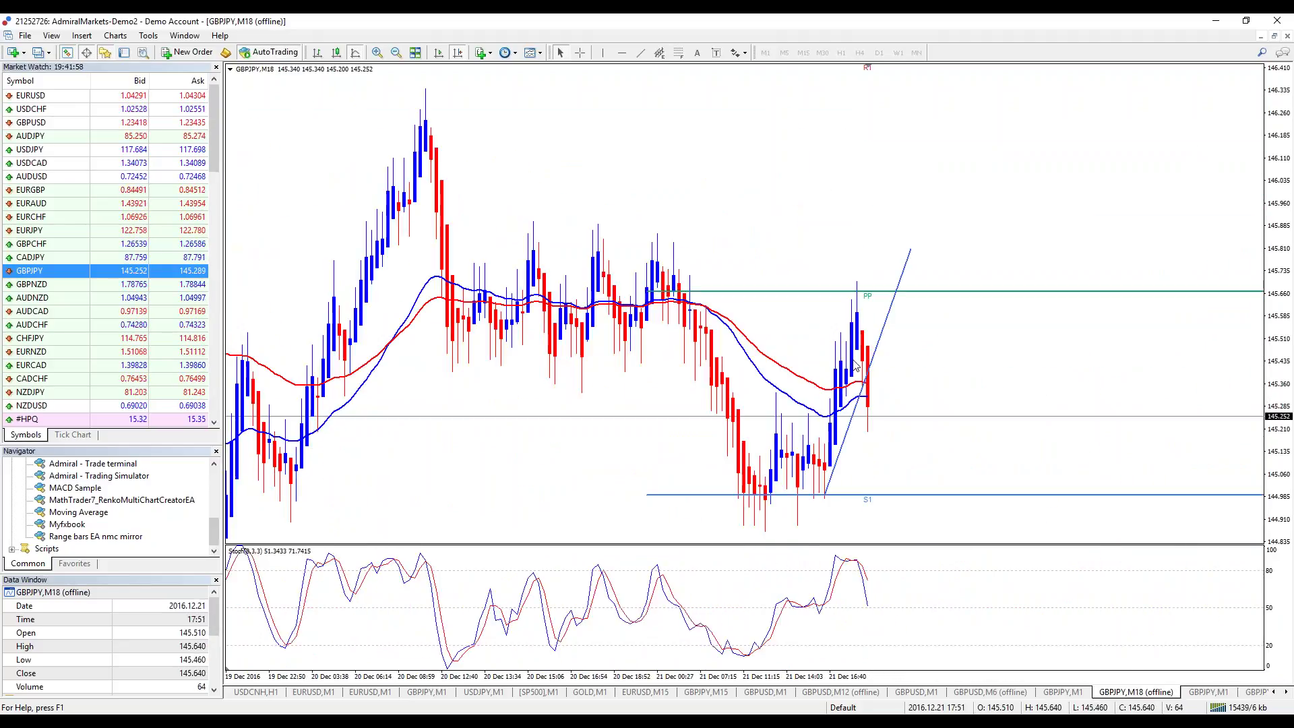
click(1256, 693)
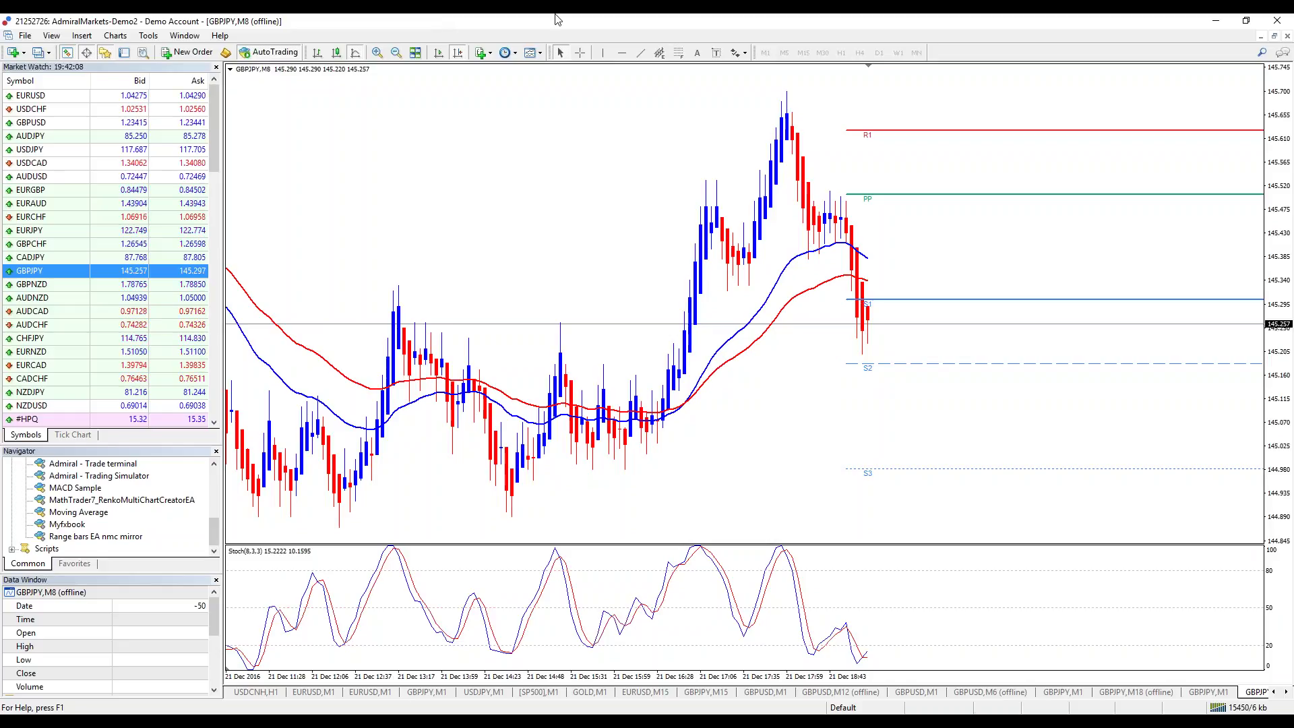
scroll(537, 252, up, 12)
scroll(532, 249, down, 1)
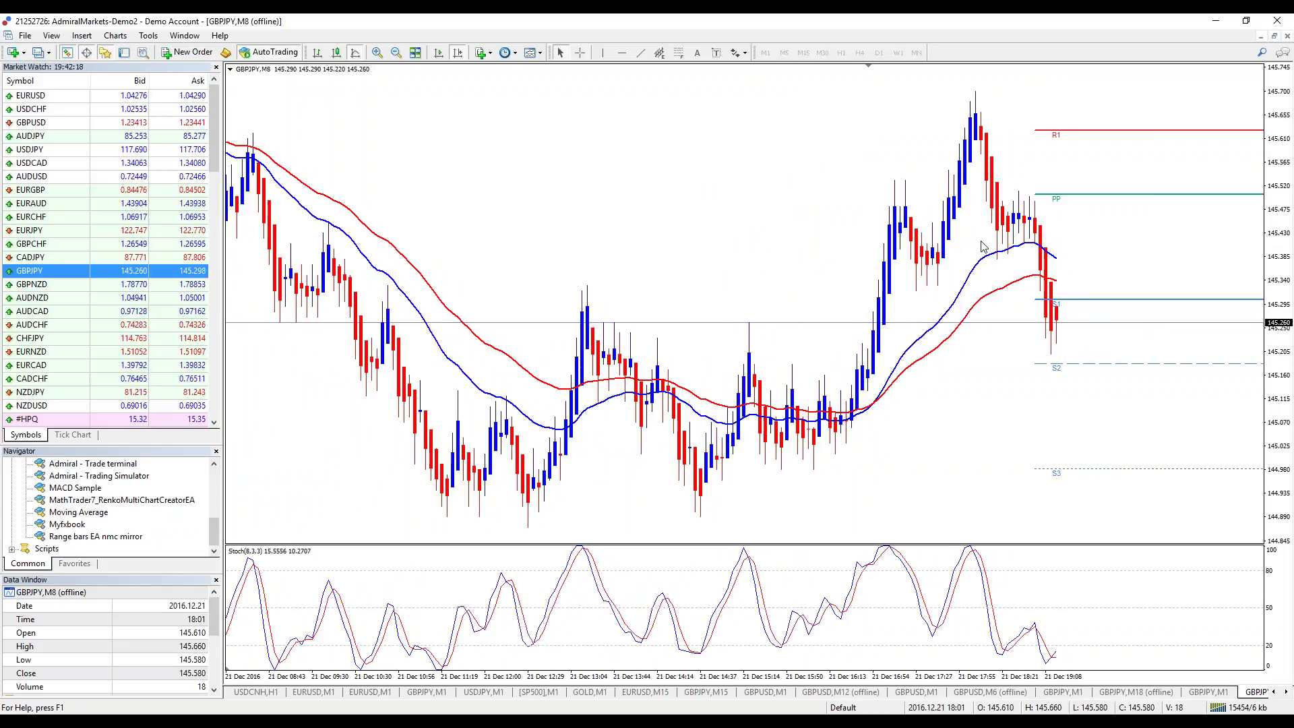
scroll(631, 289, up, 5)
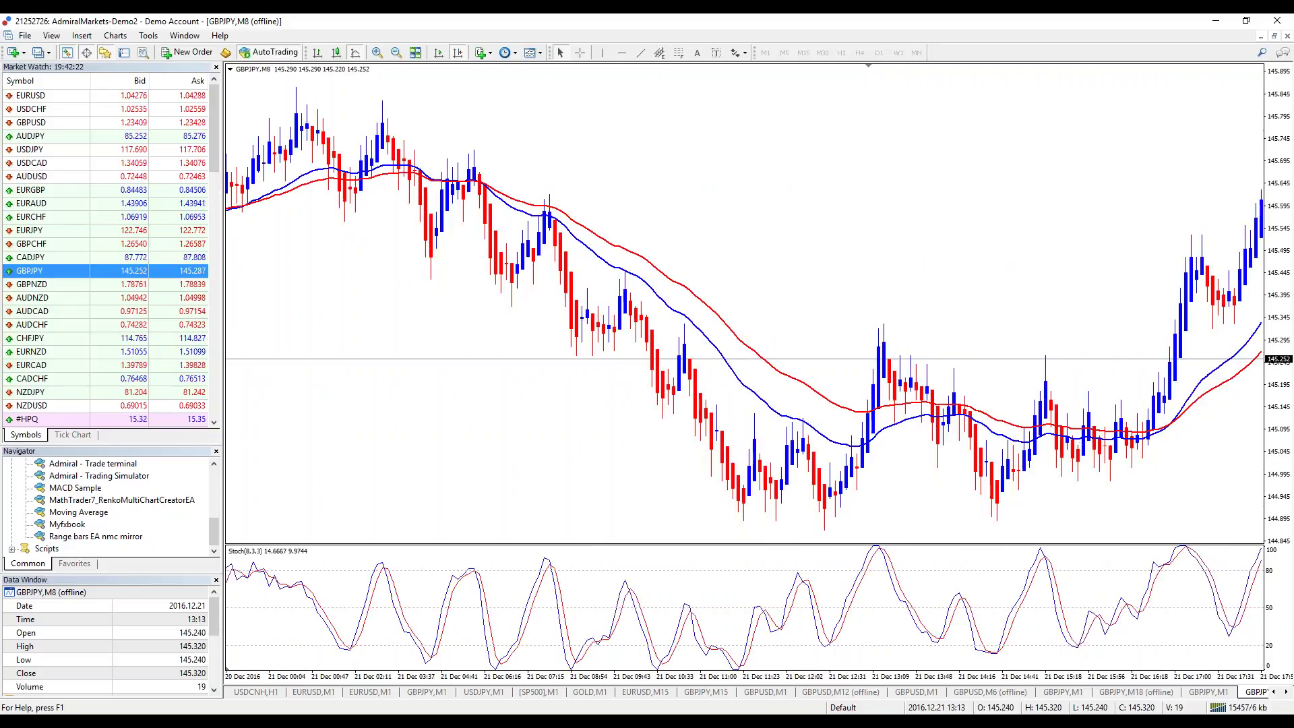
drag(396, 326, 685, 300)
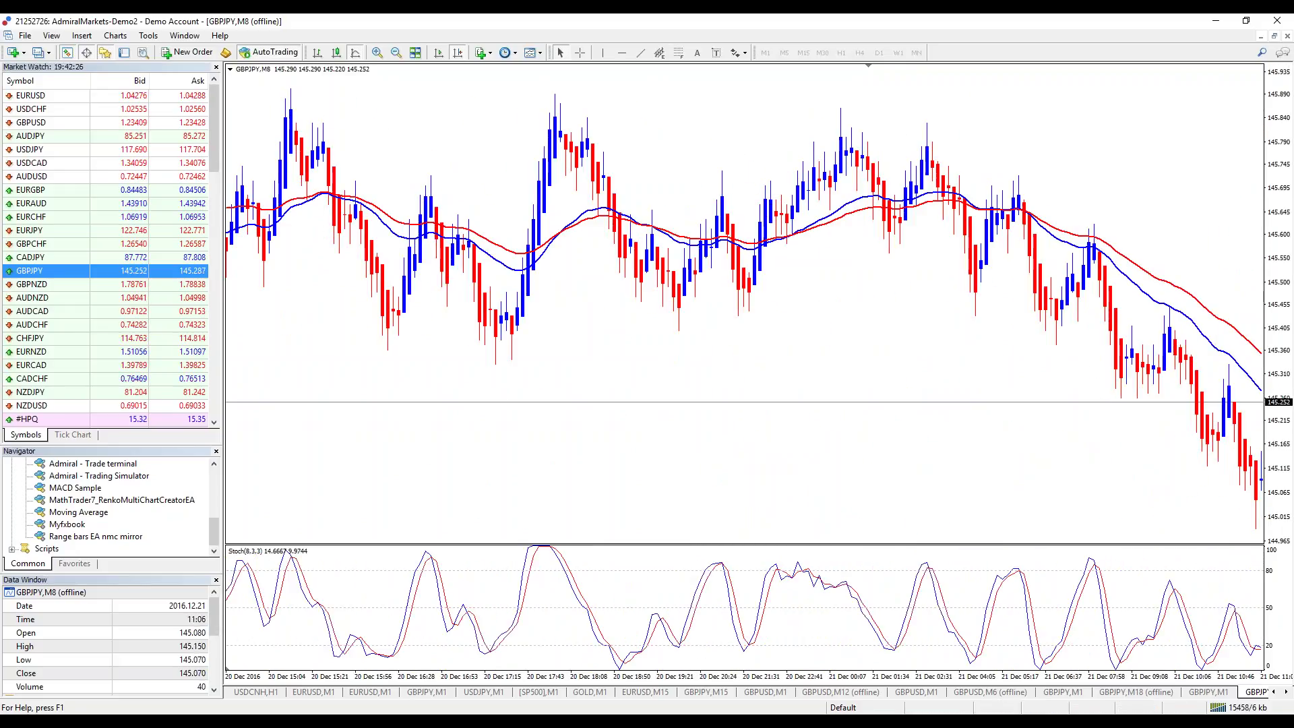
click(1142, 694)
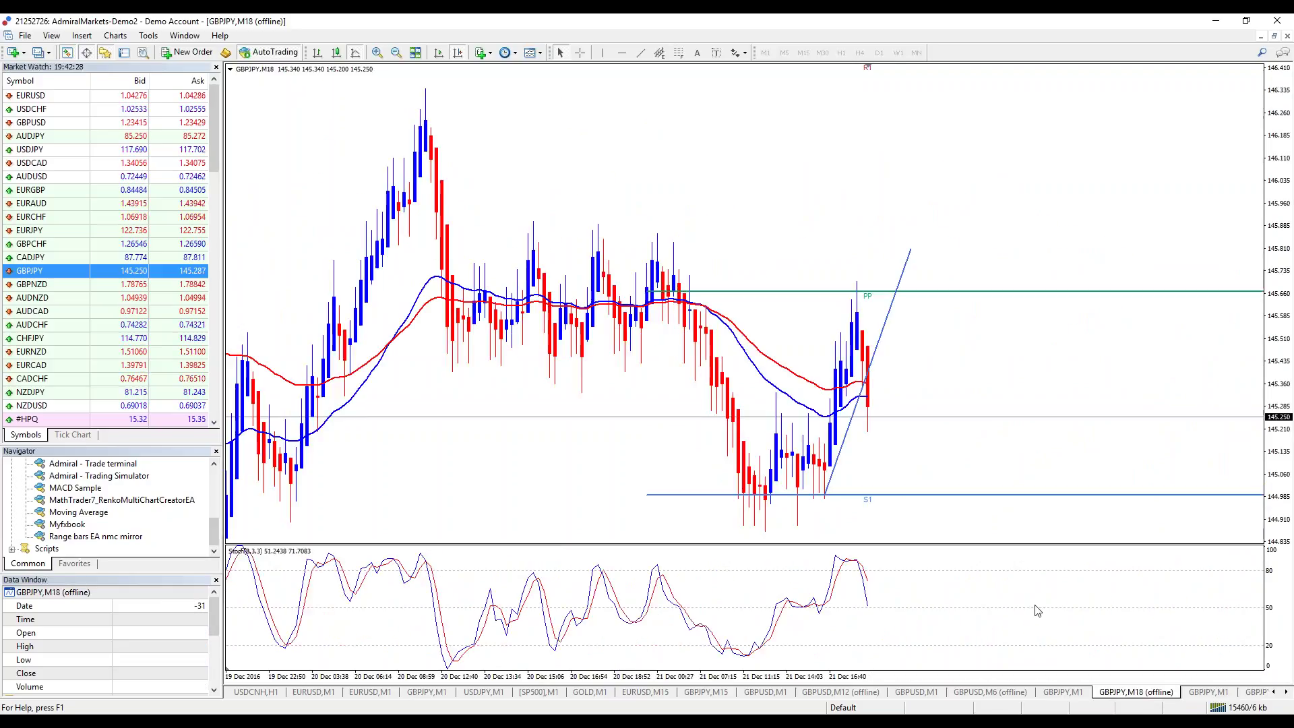
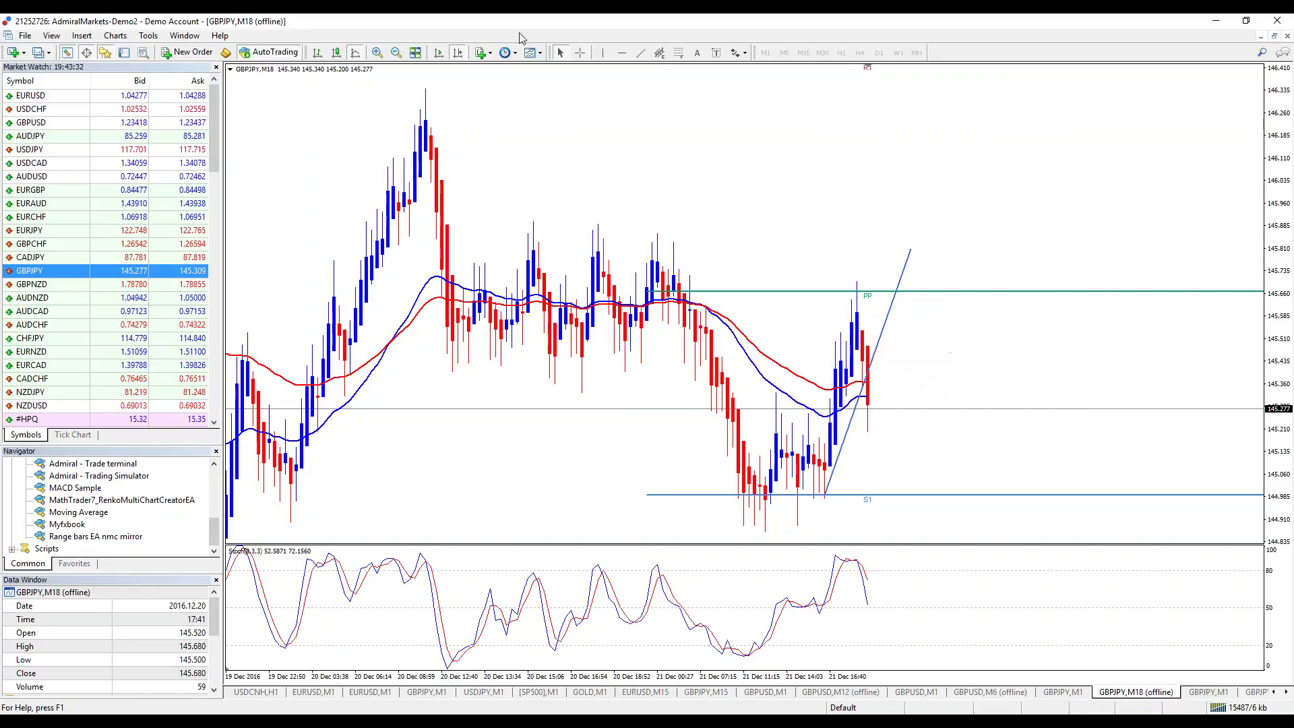
- Place a horizontal line at about 145.74 on the GBPJPY M18 offline chart
click(621, 54)
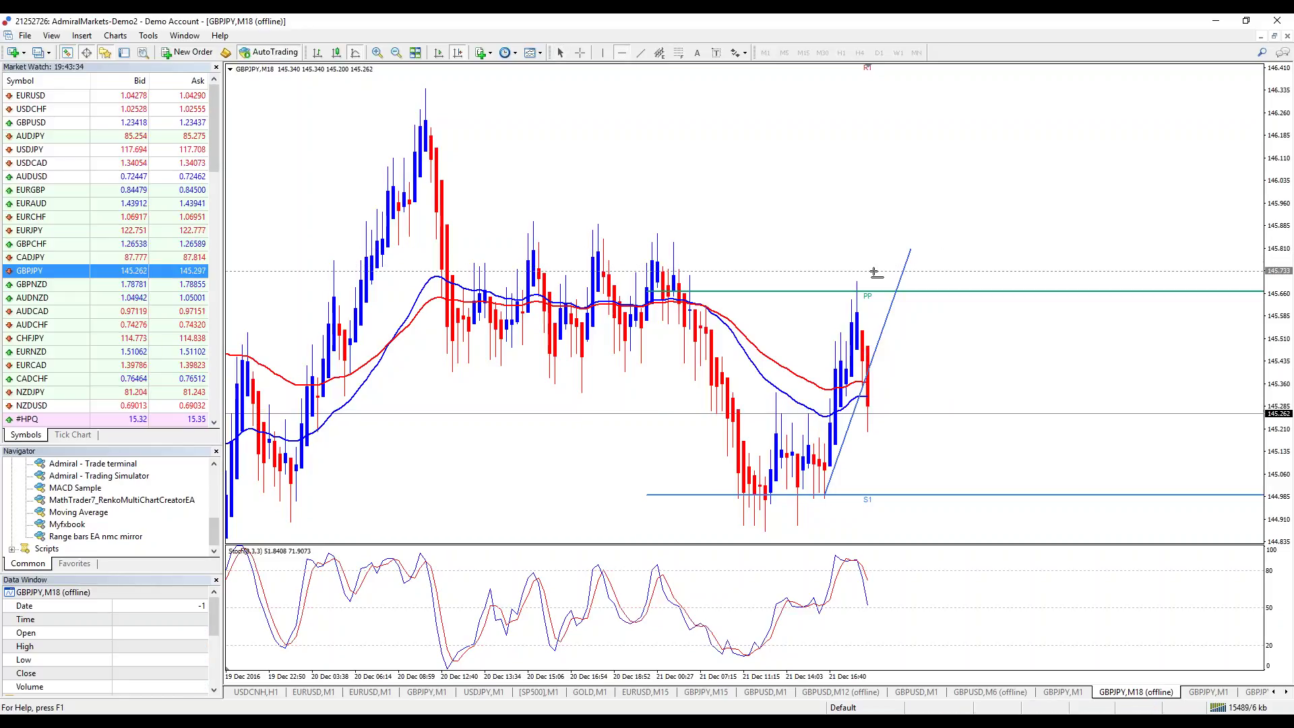
click(874, 270)
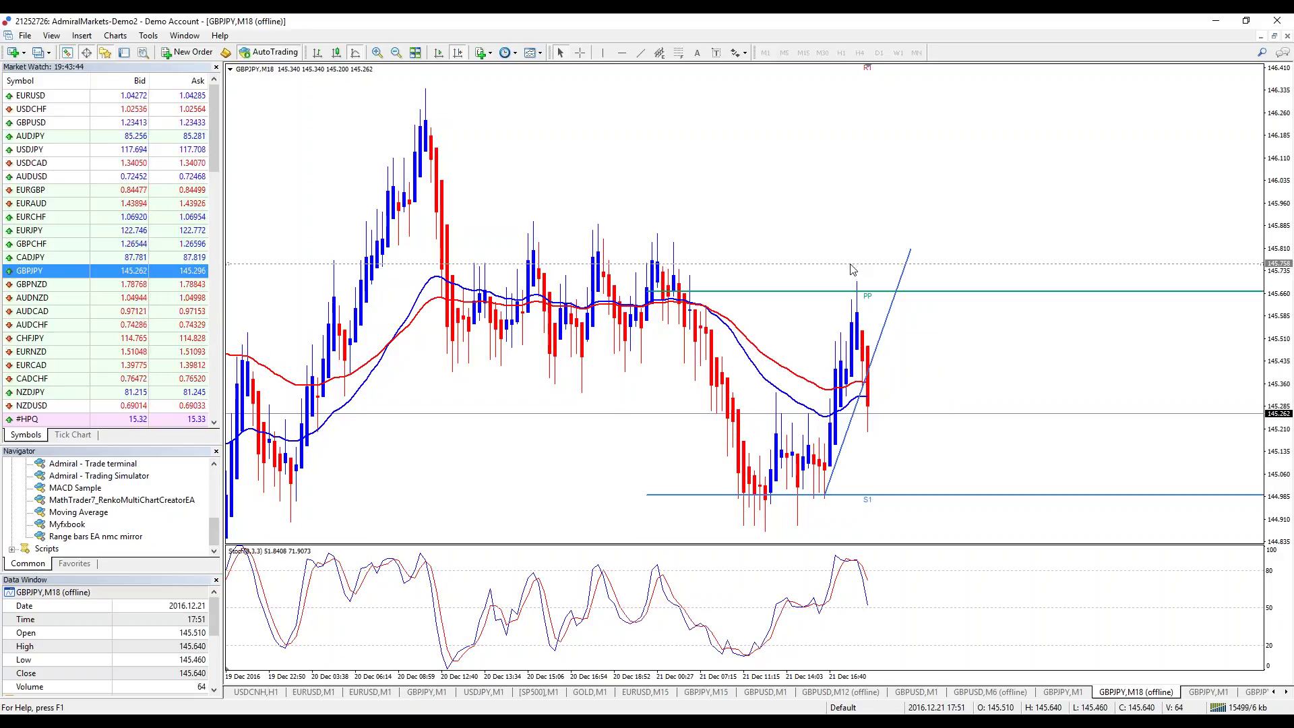
mouse_move(870, 409)
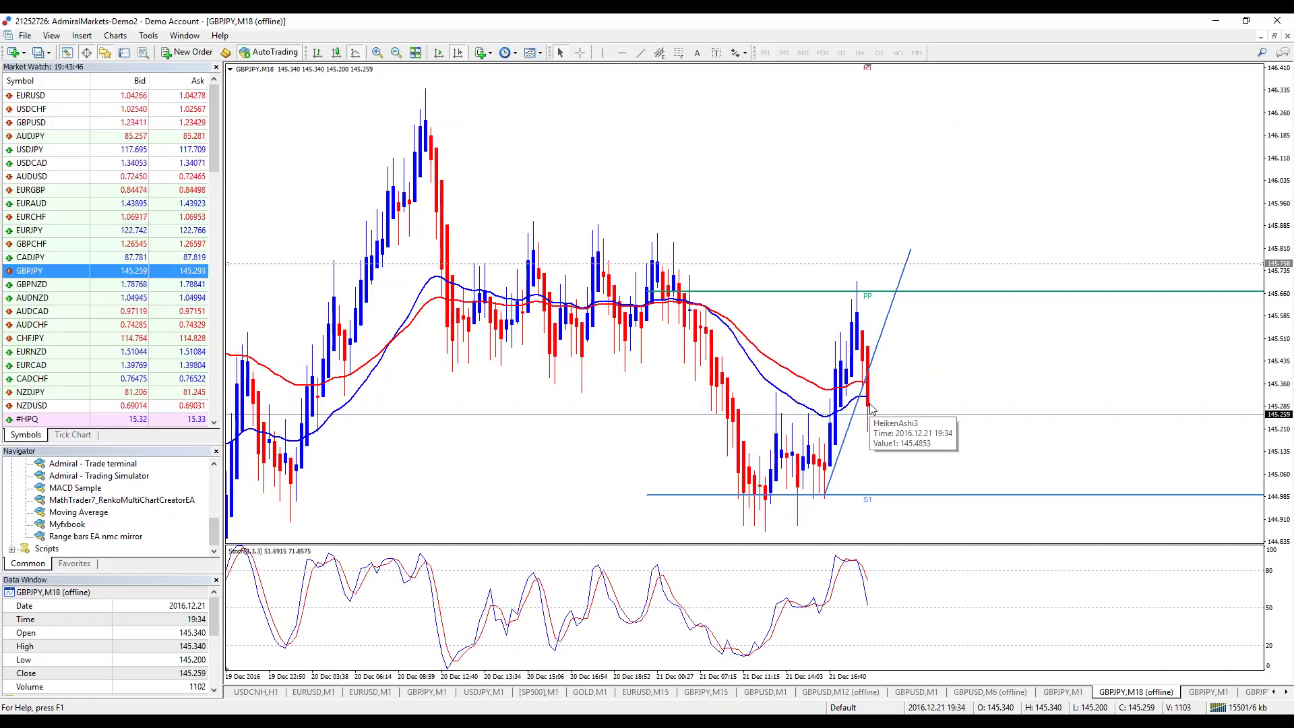
scroll(870, 409, up, 5)
scroll(775, 334, up, 5)
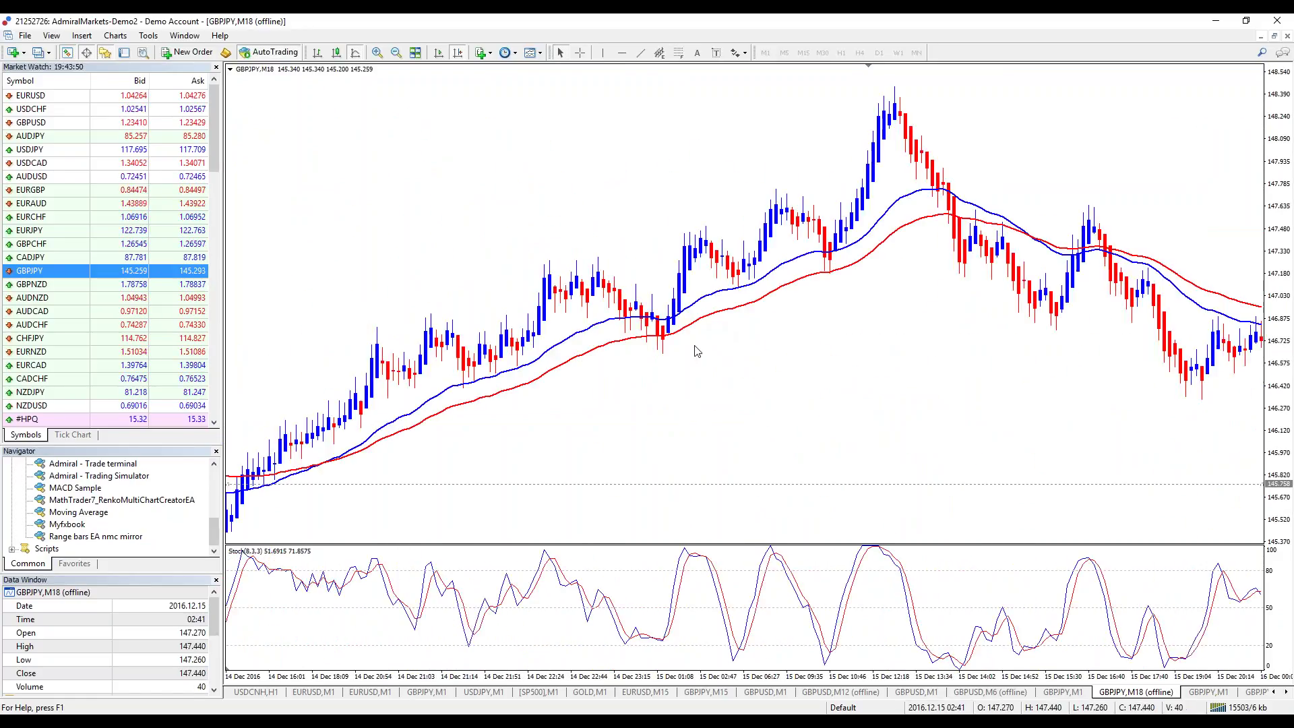
- Draw a falling trendline across the mid-December pullback, nudging its start point slightly left
click(640, 53)
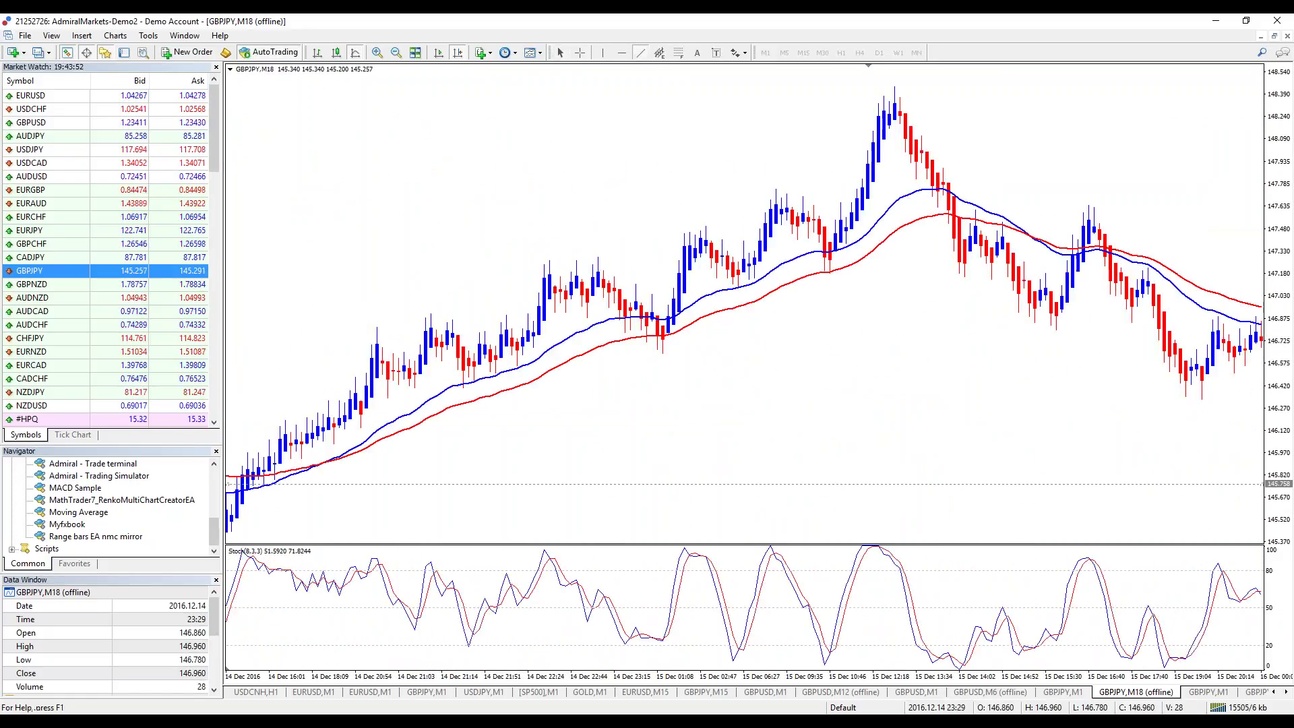
drag(603, 258, 701, 331)
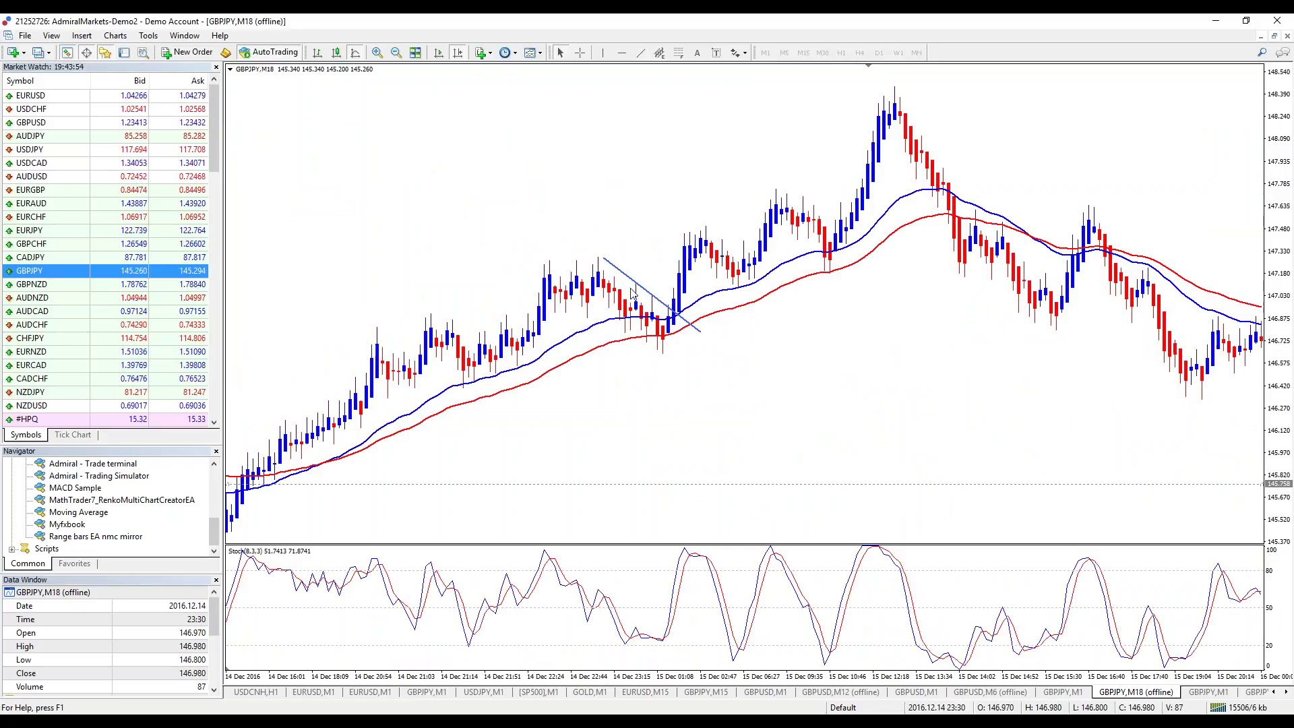
double_click(603, 258)
drag(604, 259, 598, 257)
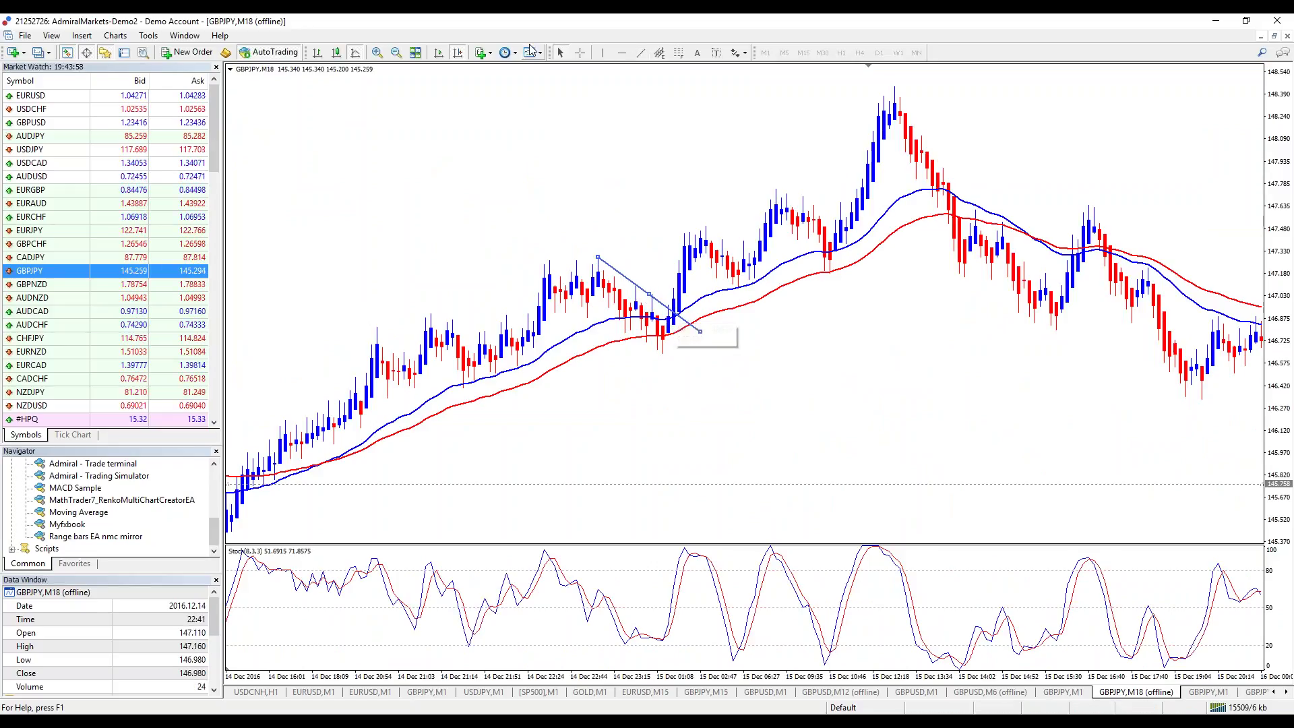
- Add a vertical line at 15 Dec 02:00 and turn on the crosshair
click(603, 52)
click(695, 210)
drag(694, 210, 673, 211)
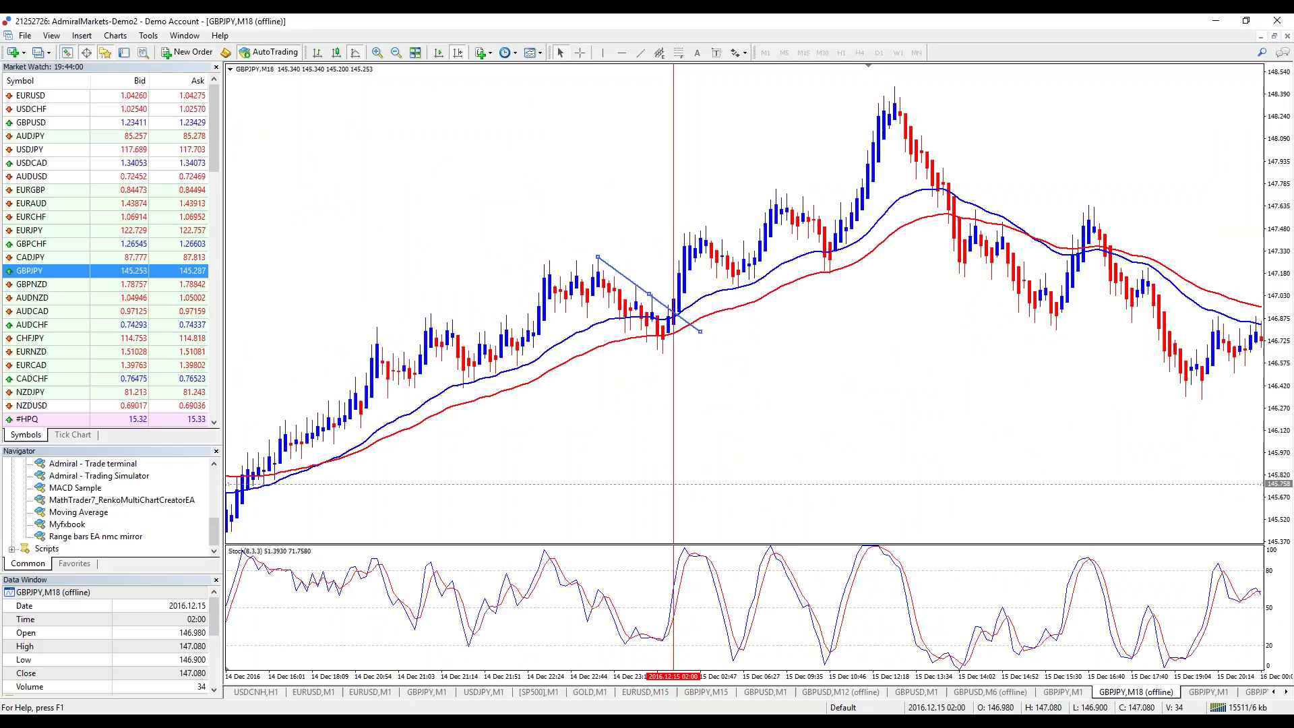
click(580, 53)
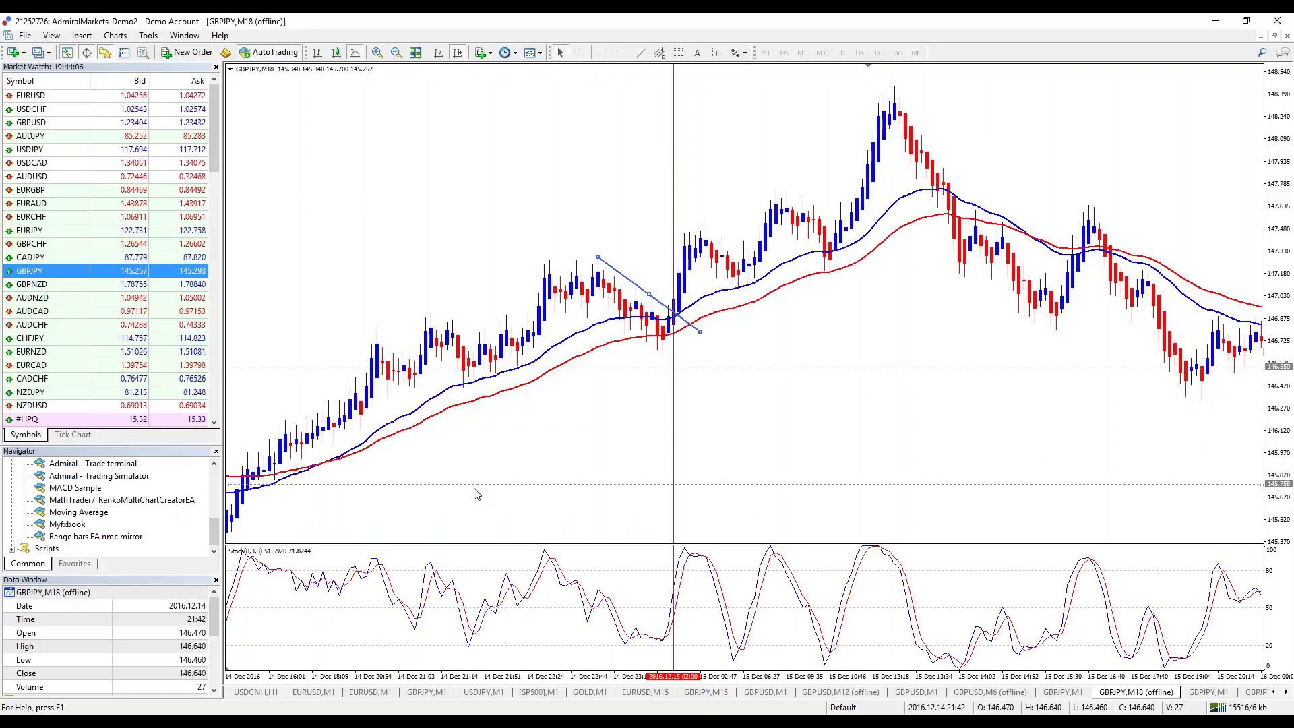
mouse_move(172, 372)
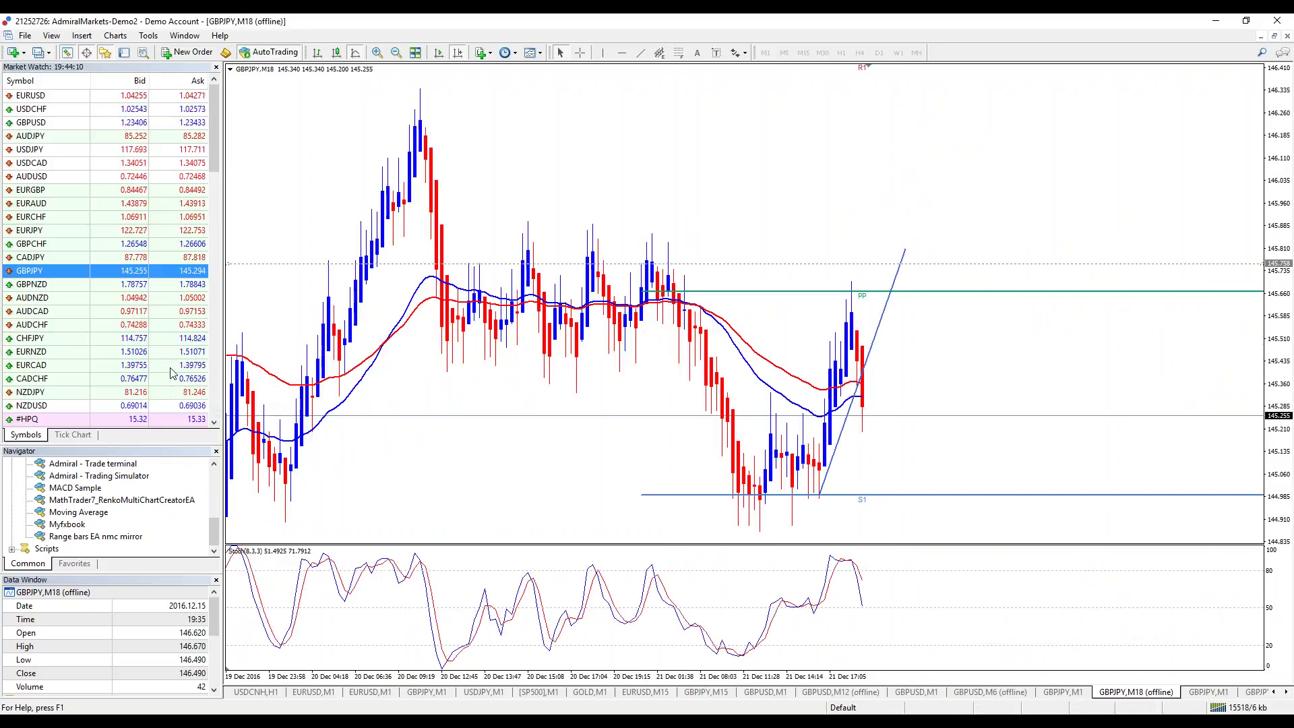
- Squeeze the price axis in two drags until the R1, R2 and S2 pivot lines show
drag(1284, 162, 1281, 199)
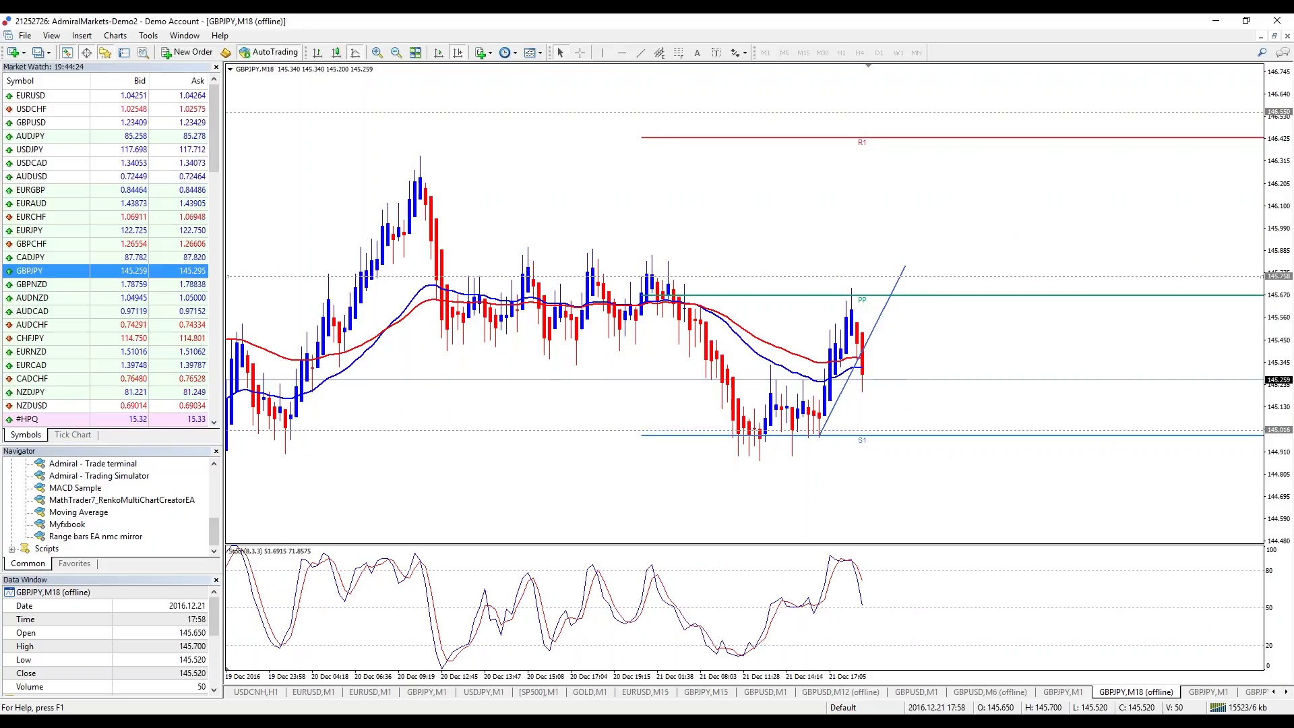
drag(1284, 185, 1284, 202)
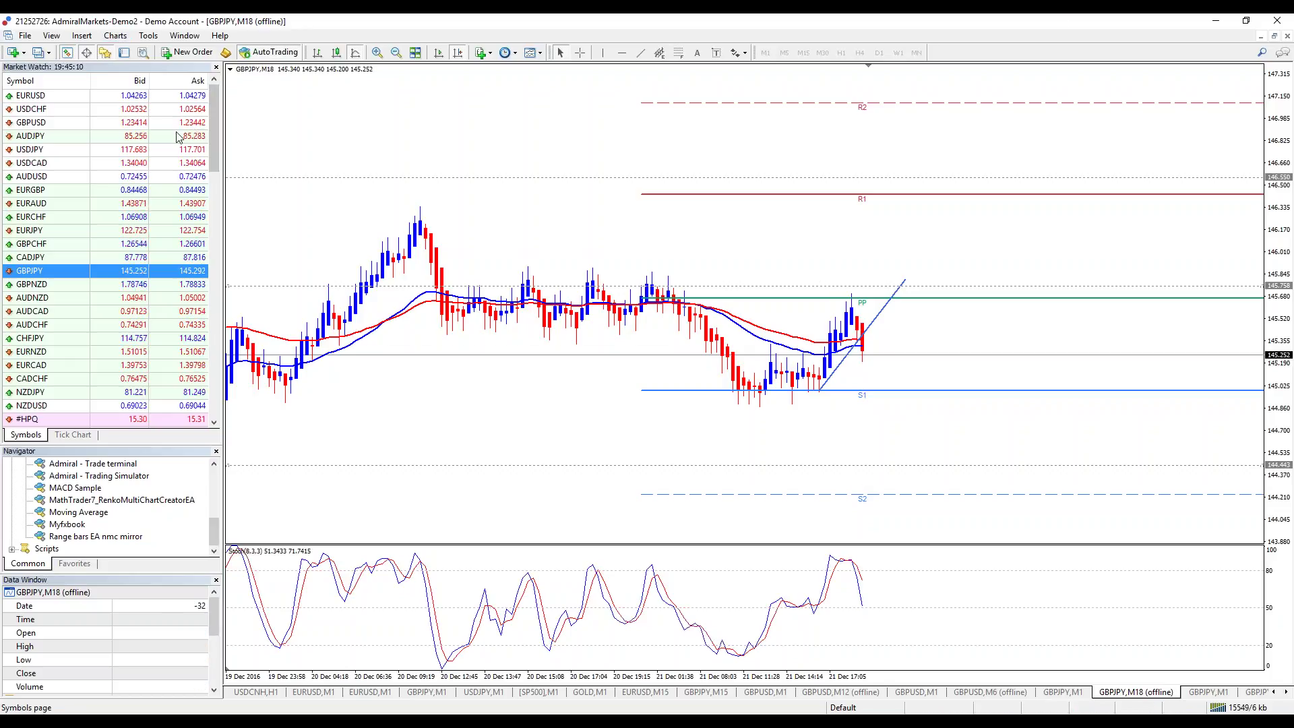
- Open a new USDJPY chart on the M1 timeframe
click(15, 55)
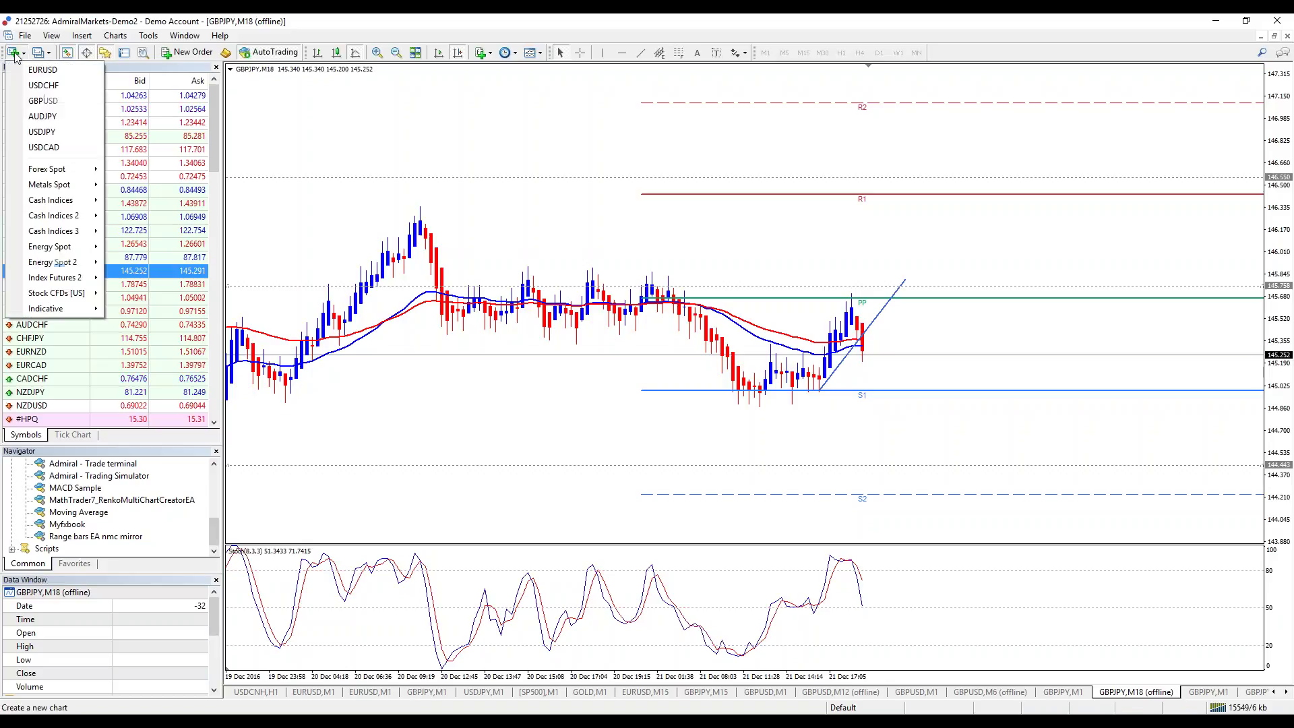
click(66, 132)
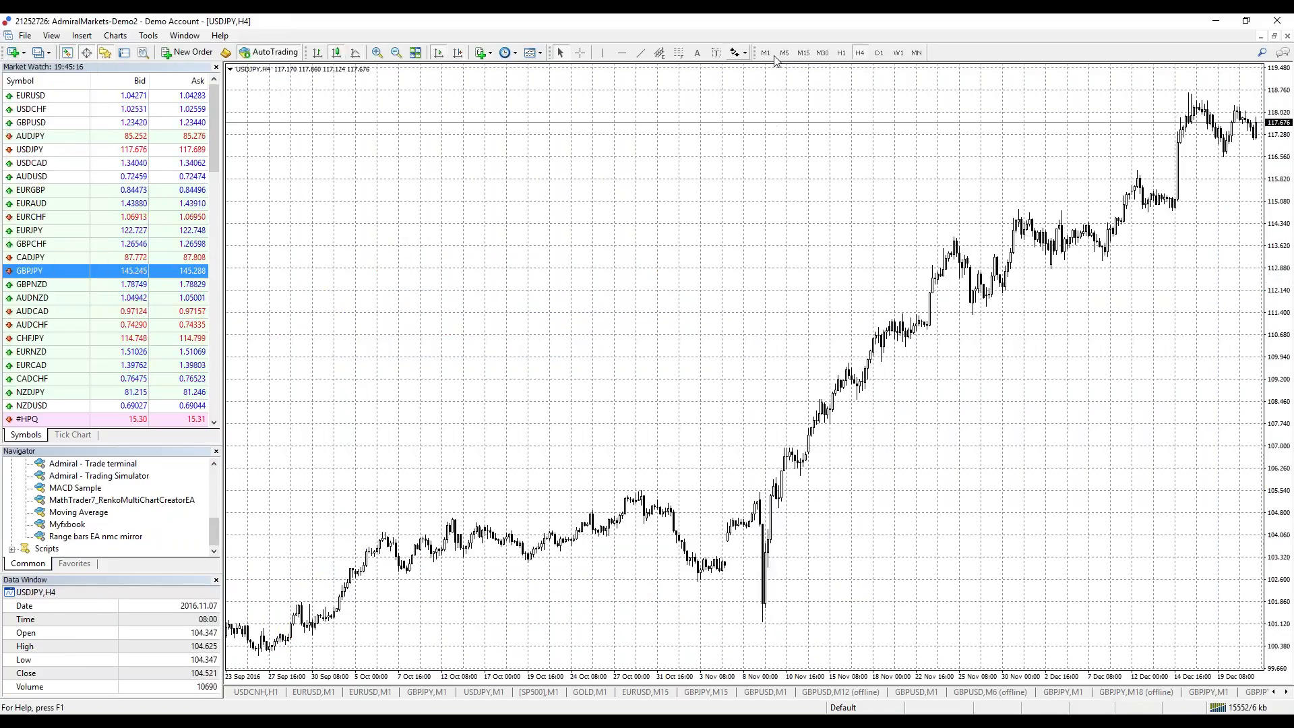
click(764, 54)
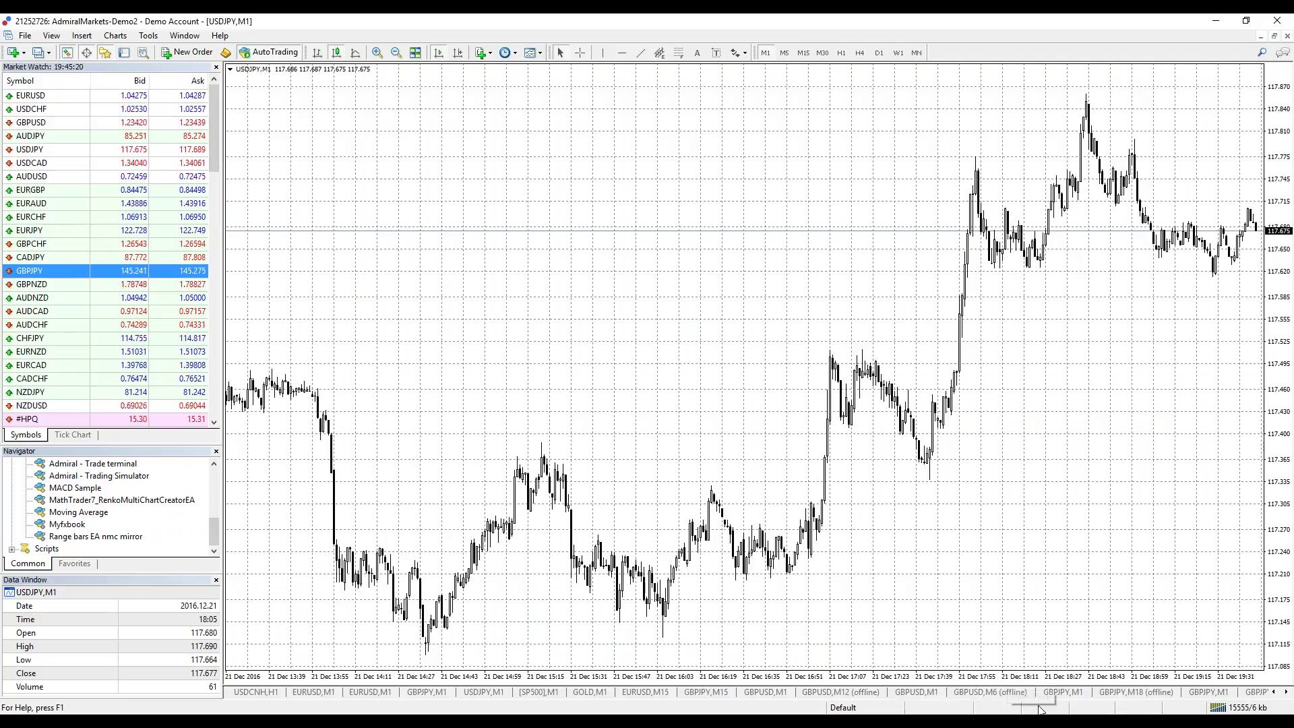
- Drop USDJPY onto the M15 chart, then bring the USDJPY,M1 chart tab forward
click(702, 693)
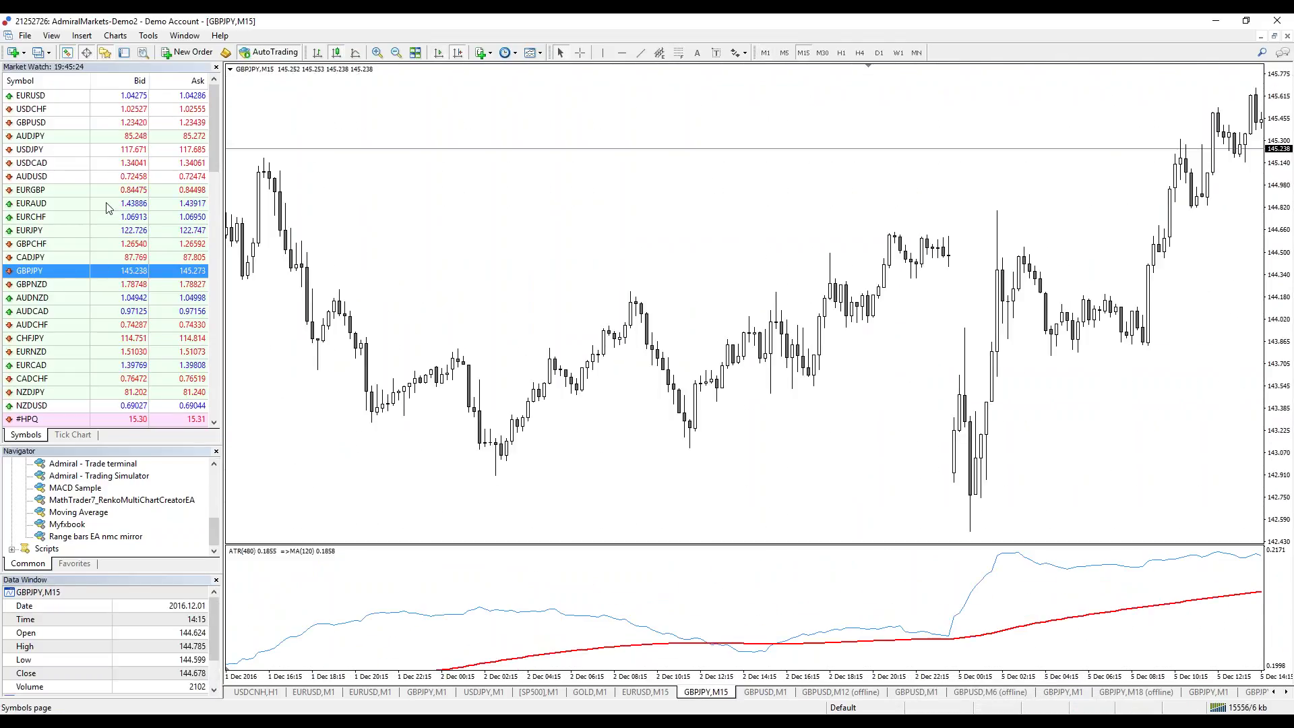
drag(111, 151, 418, 263)
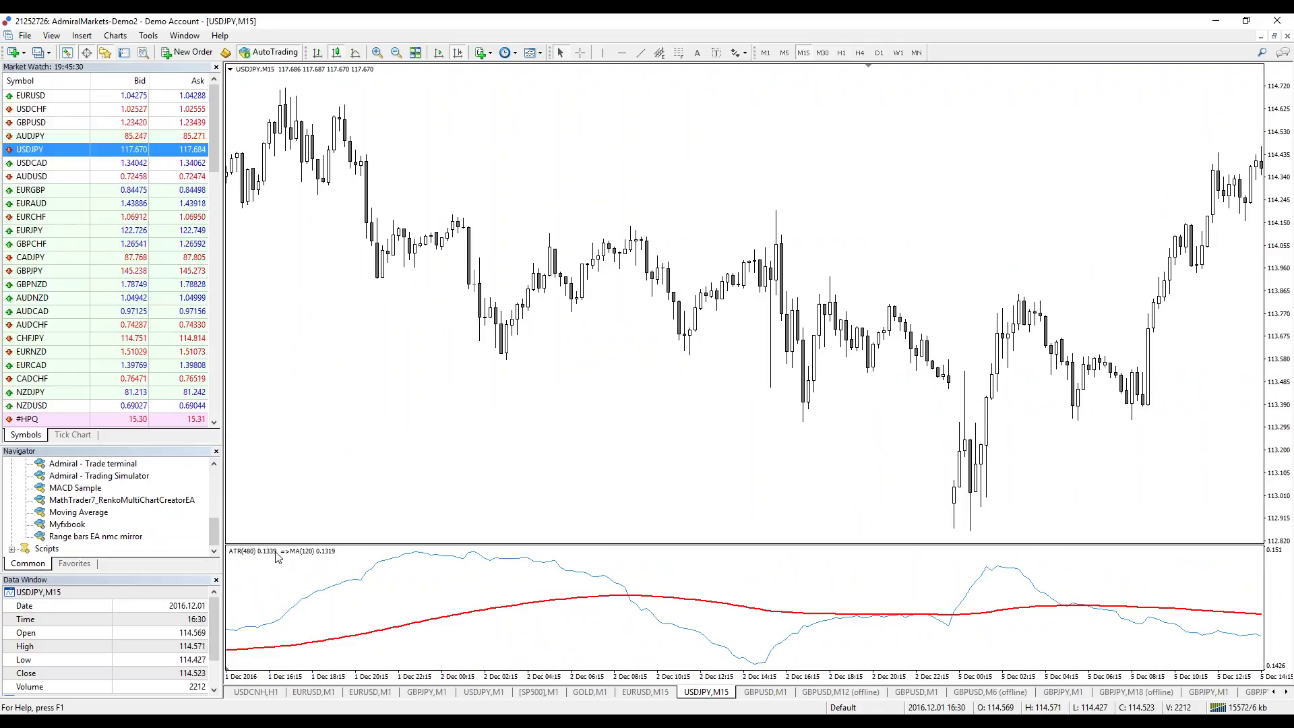
click(1287, 692)
click(1286, 692)
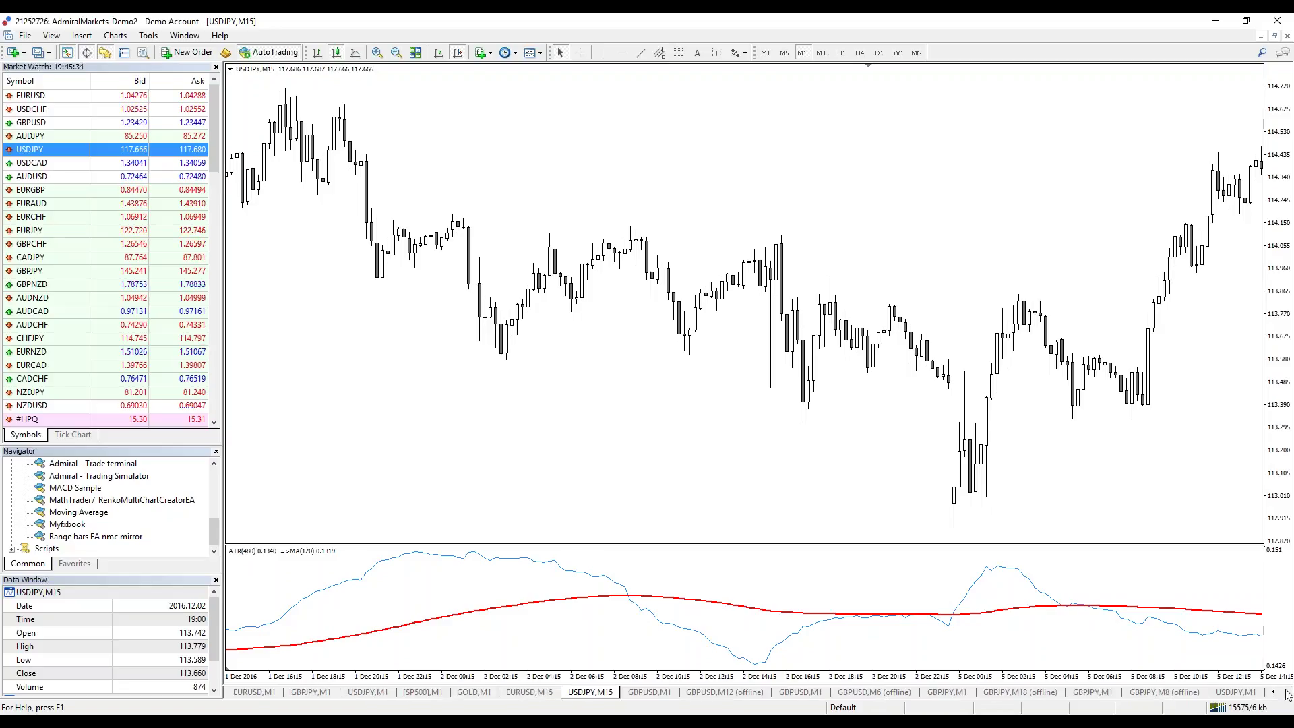
click(1247, 694)
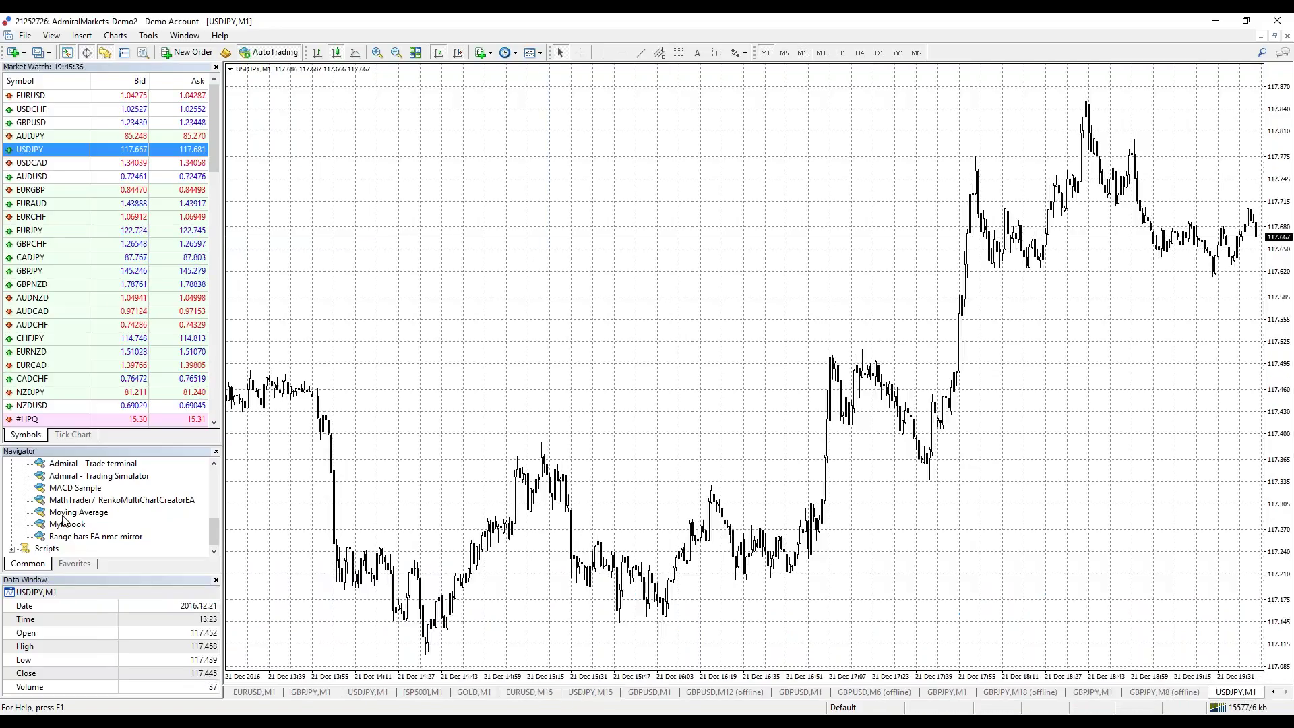
- Attach Range bars EA nmc mirror with BarsRange 14, TimeFrame 14, MaxBars 10000 and start it
double_click(640, 268)
text(14)
double_click(644, 280)
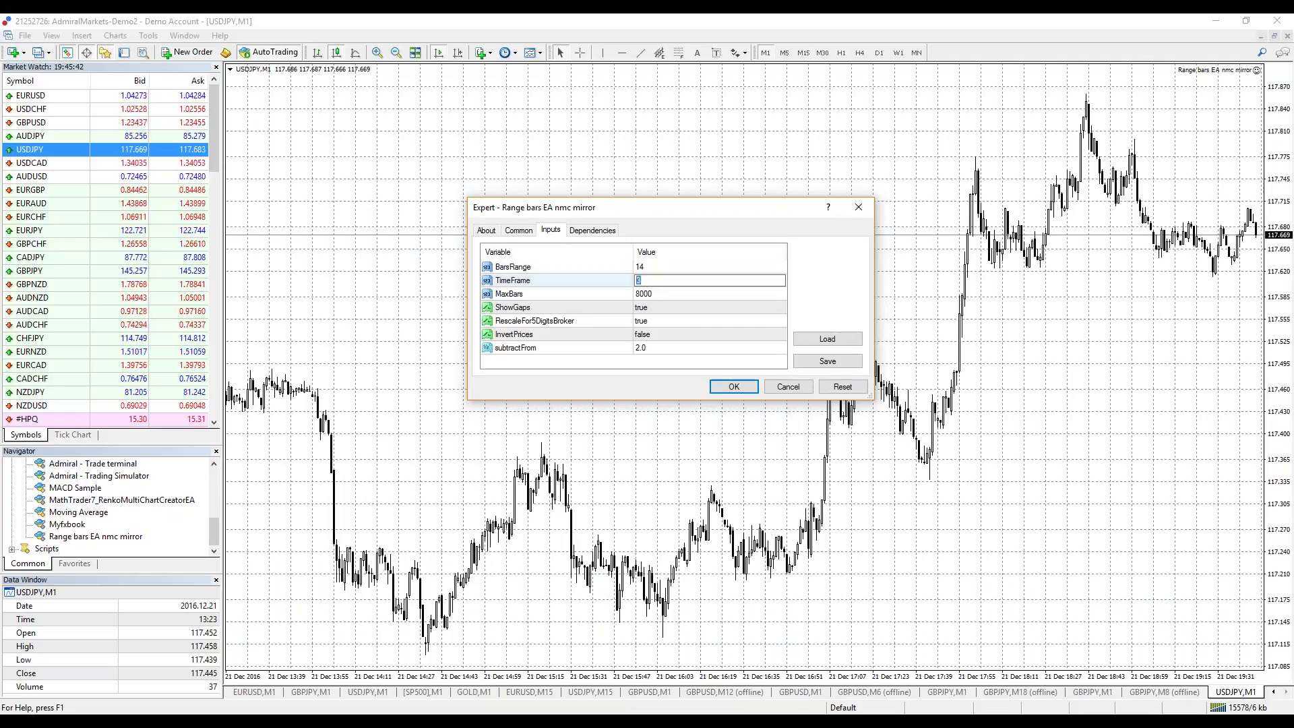
double_click(677, 294)
text(1)
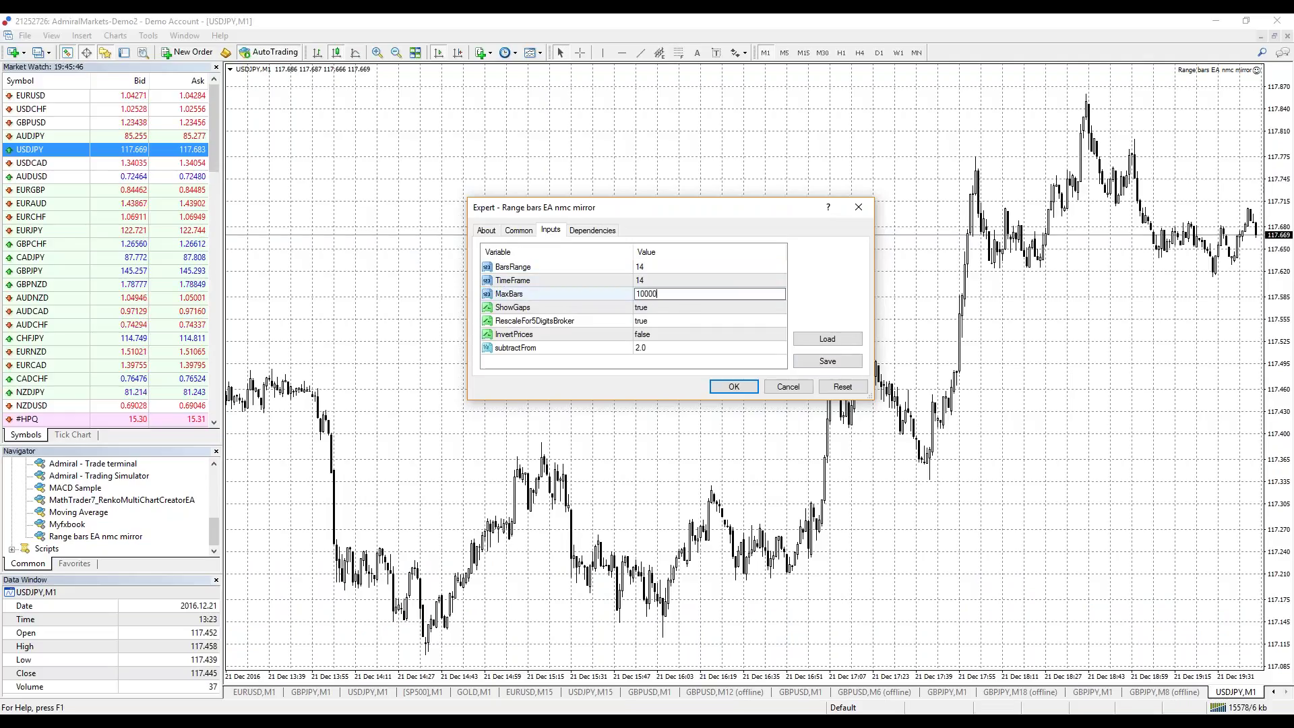
click(722, 387)
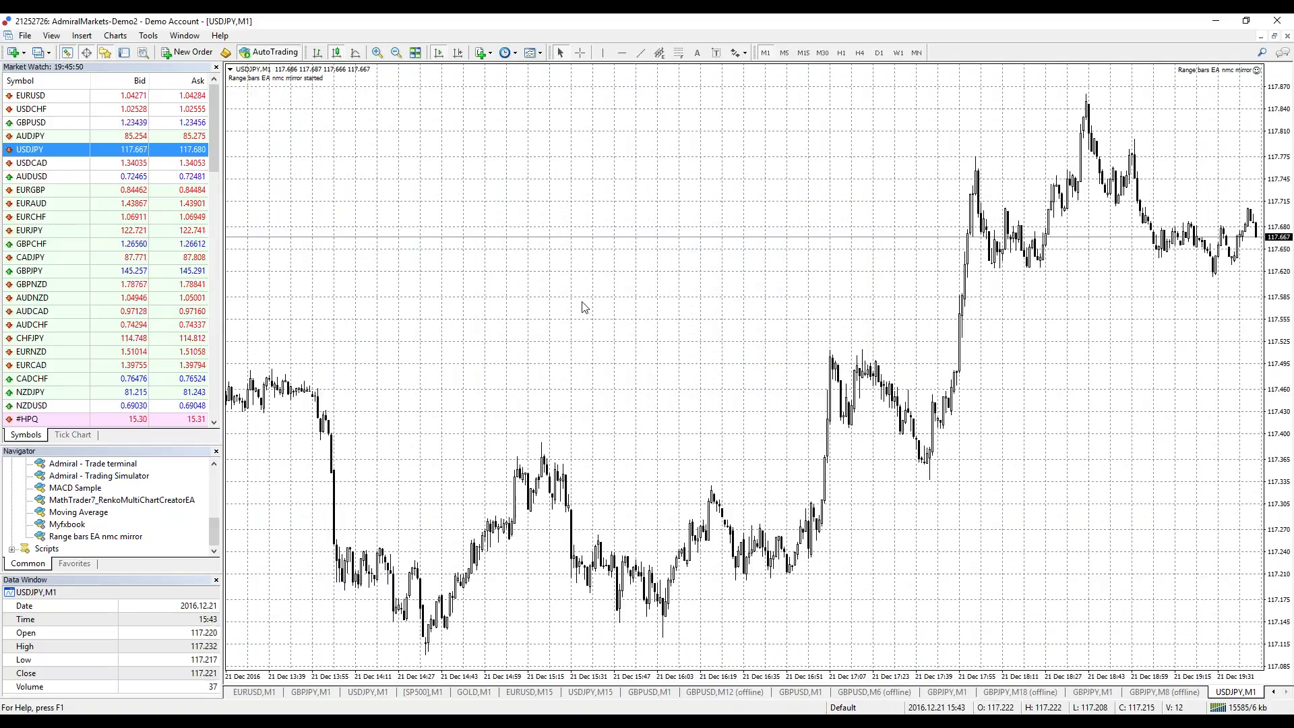
- Browse the File > Open Offline chart list and cancel without opening anything
click(24, 35)
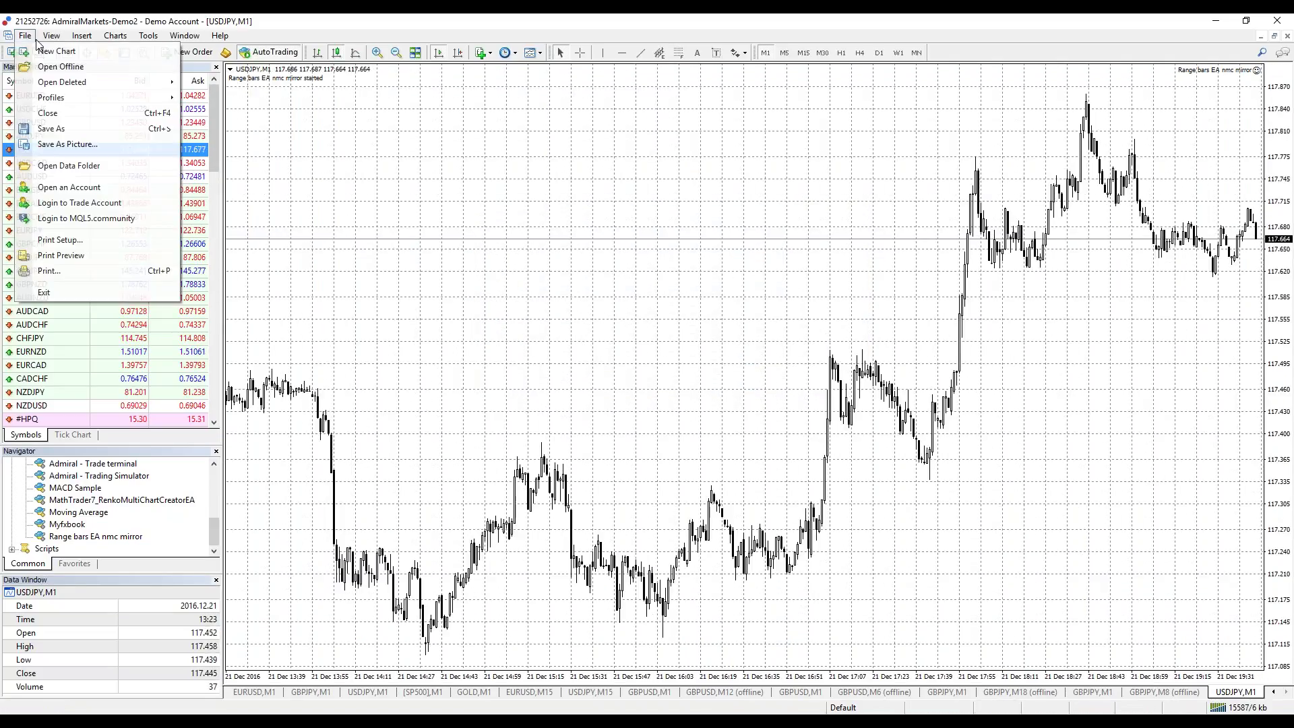
click(47, 36)
click(25, 36)
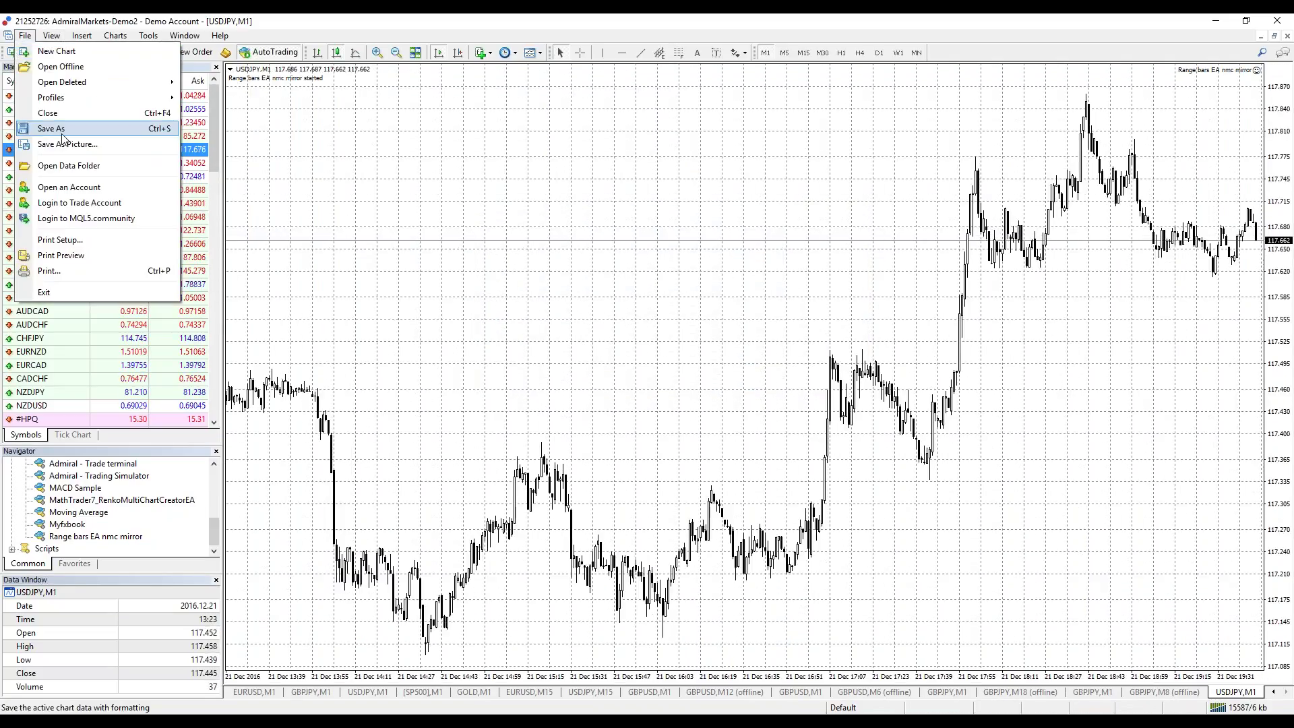
click(61, 67)
scroll(404, 256, down, 12)
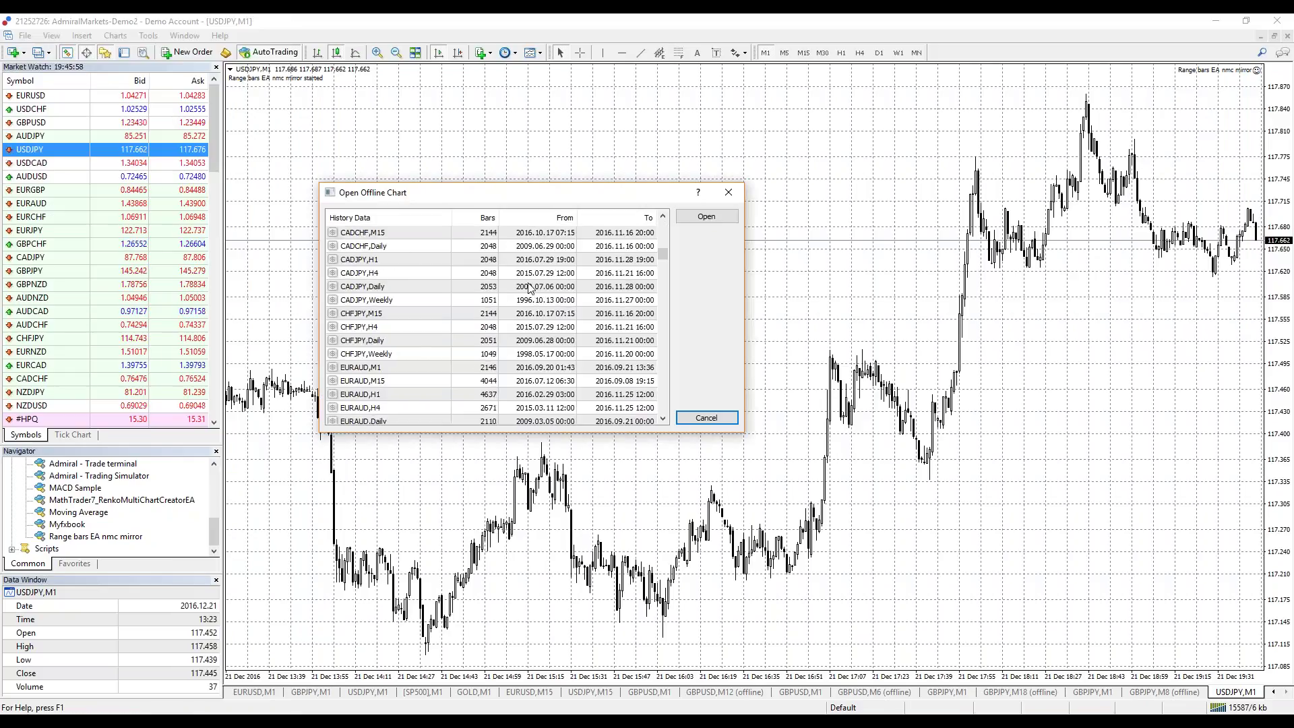
drag(663, 255, 664, 314)
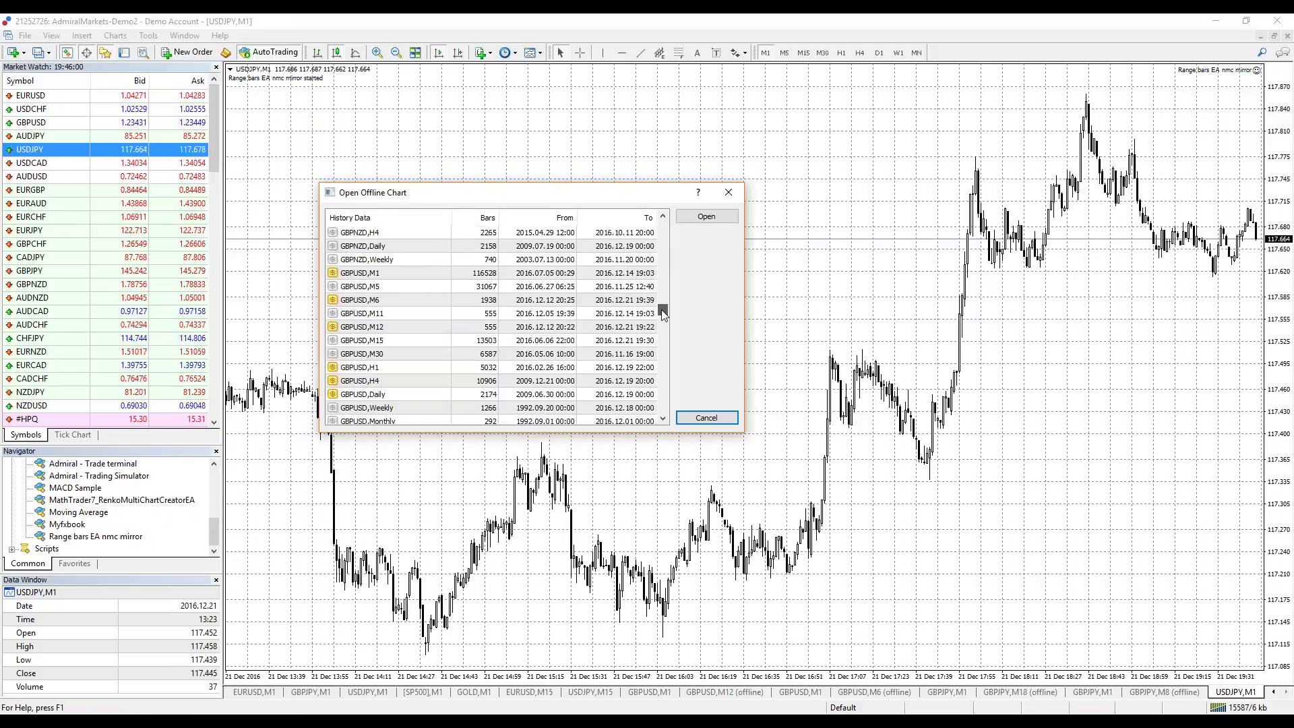
scroll(455, 356, up, 7)
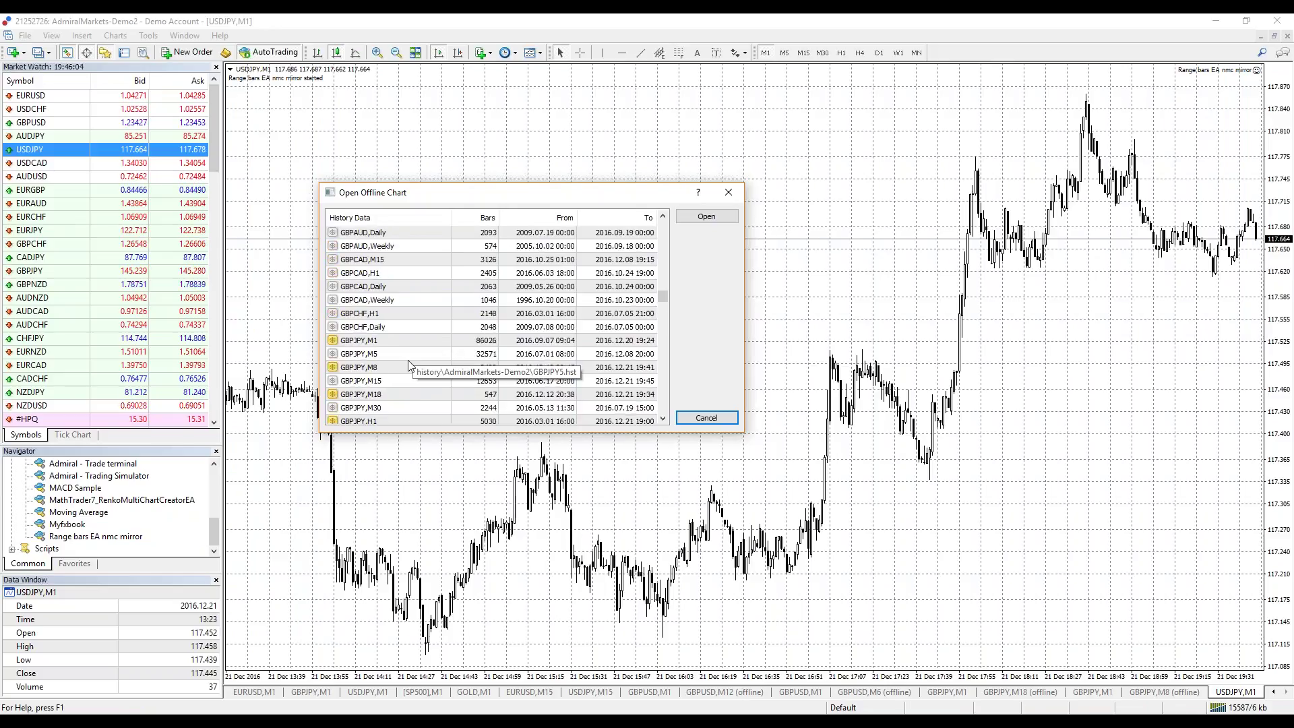
scroll(408, 361, down, 1)
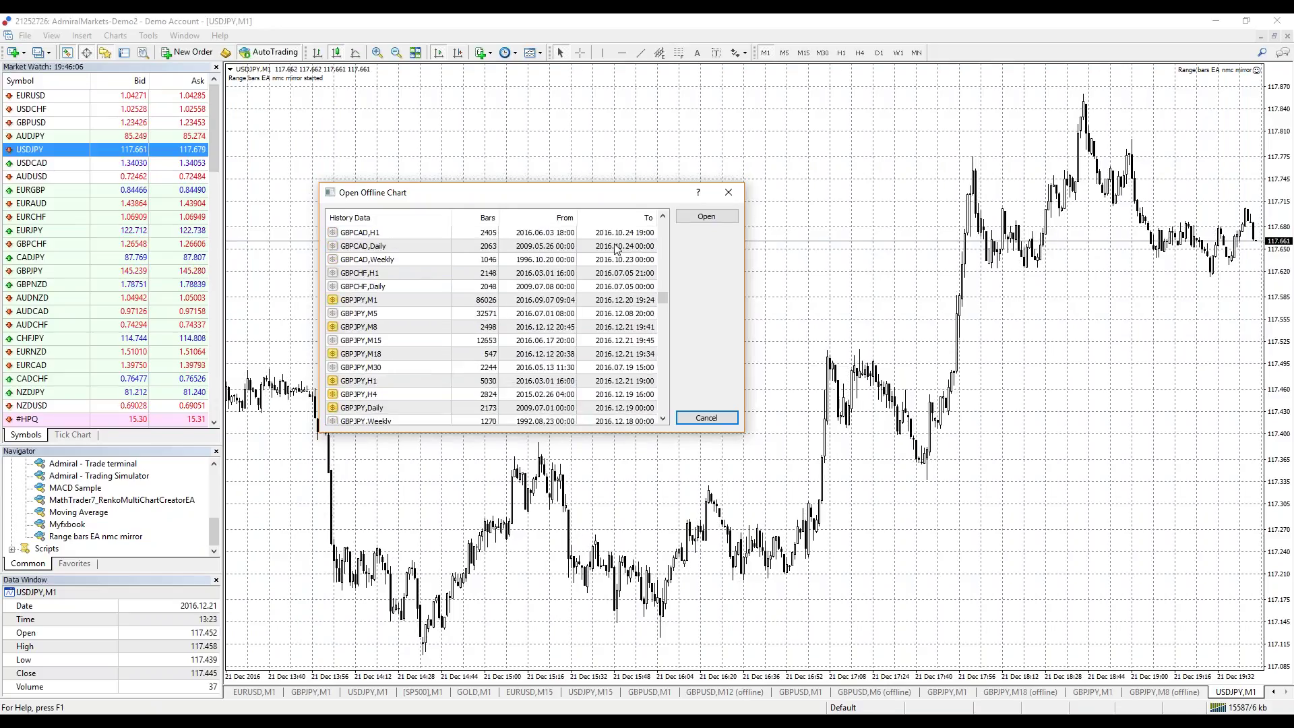
click(716, 210)
- Reopen the running EA's properties from the chart's Expert Advisors menu
right_click(562, 142)
mouse_move(610, 223)
click(728, 218)
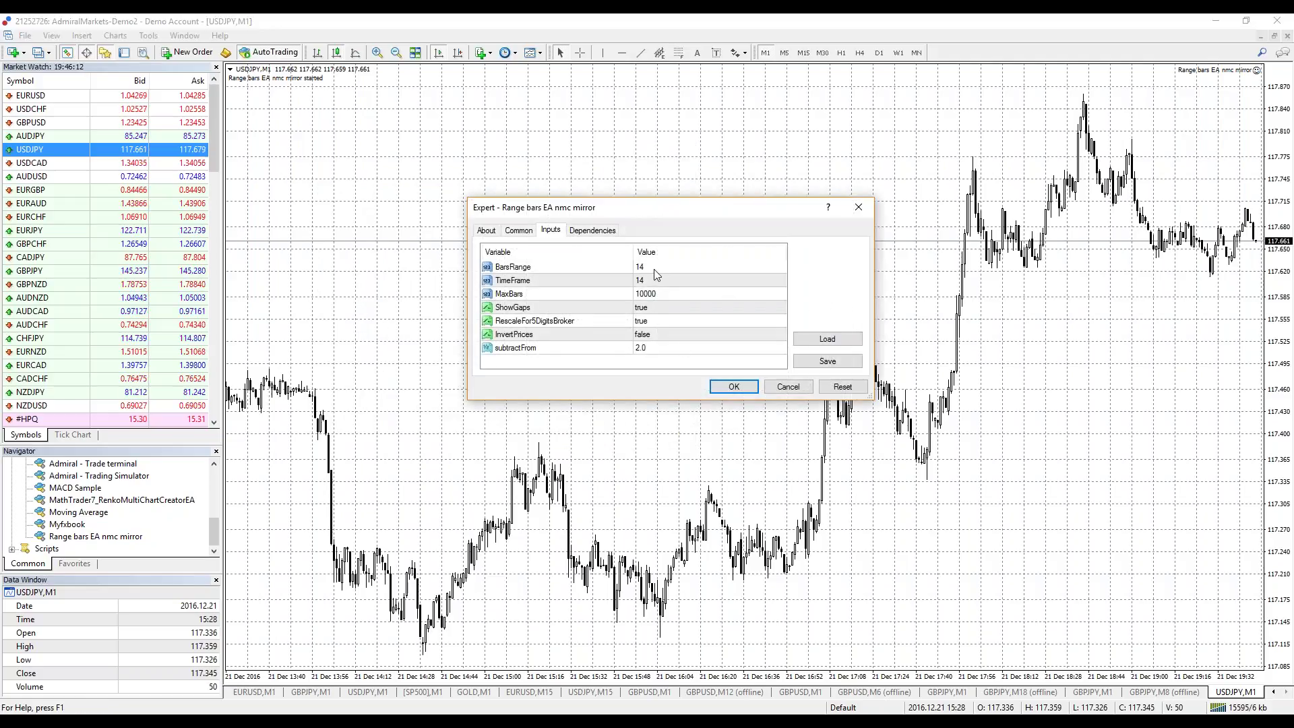
- Confirm the generator settings and scroll the Open Offline list toward USDJPY,M14
click(733, 384)
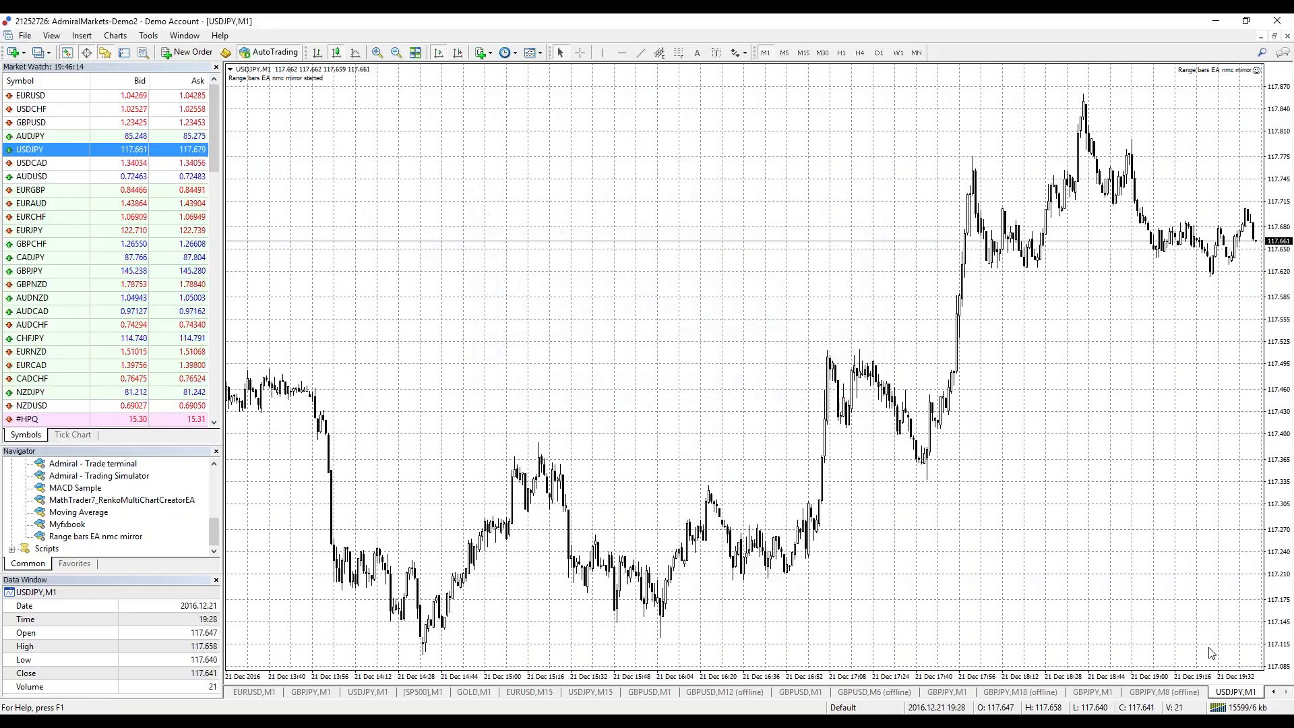
click(25, 36)
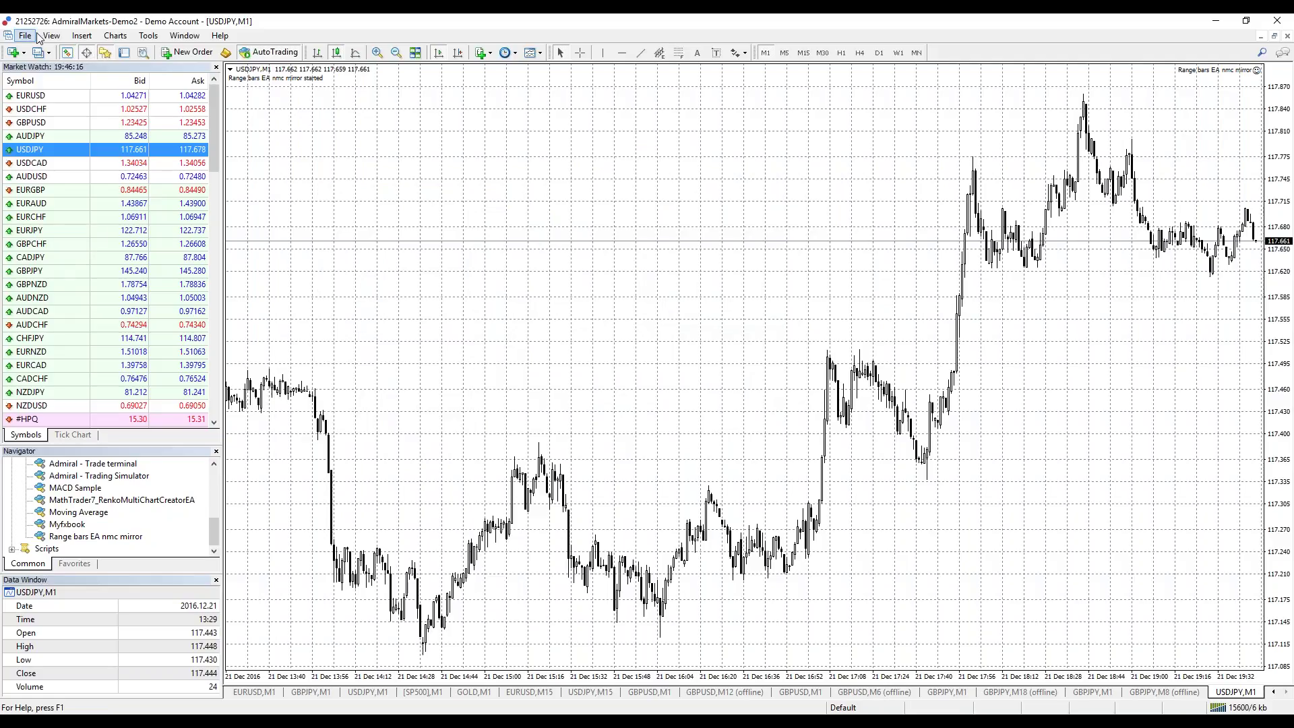
click(47, 68)
click(422, 315)
key(u)
scroll(377, 287, down, 9)
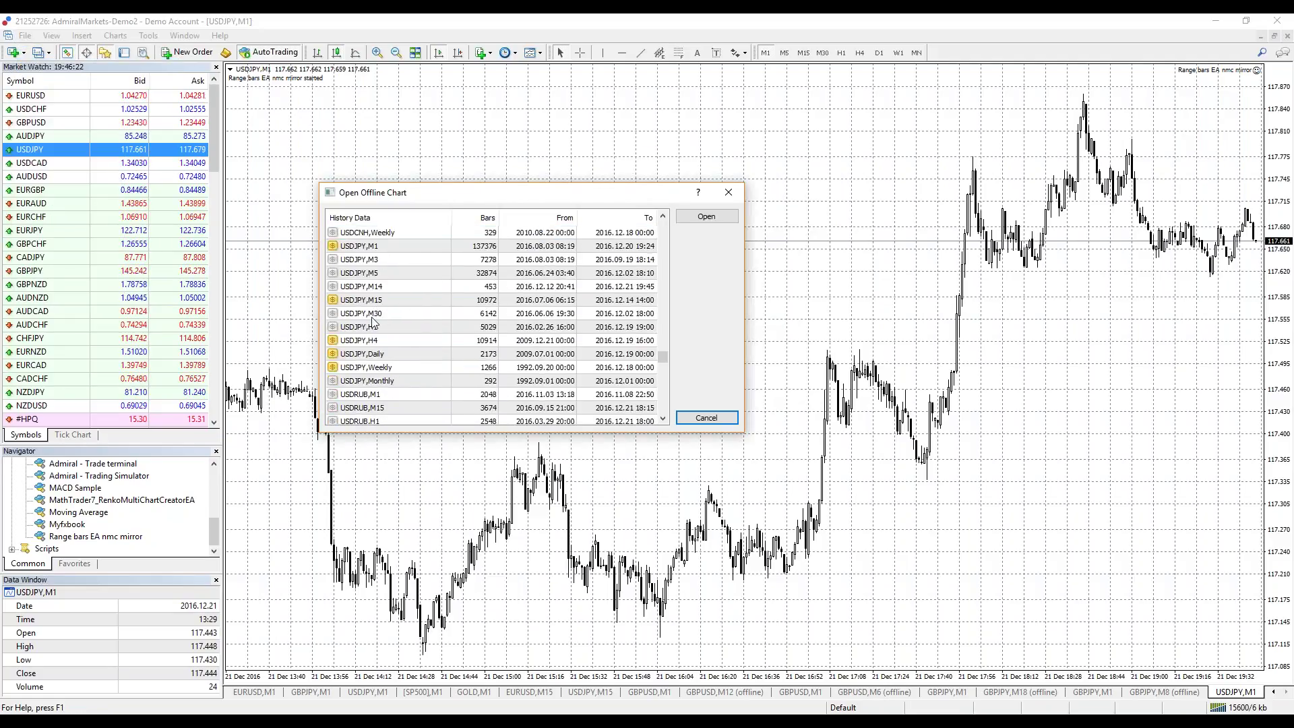
- Open the USDJPY,M14 offline chart and apply the !RBHA template to it
double_click(386, 290)
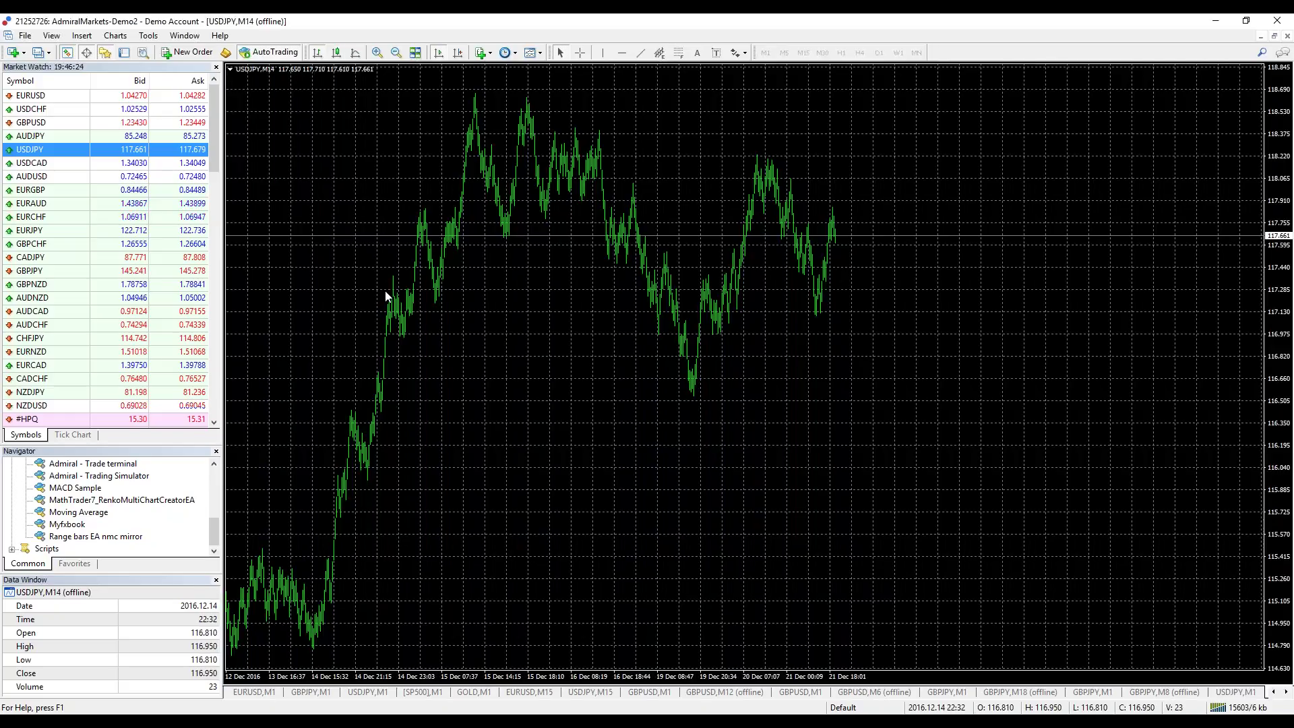
right_click(494, 309)
mouse_move(535, 410)
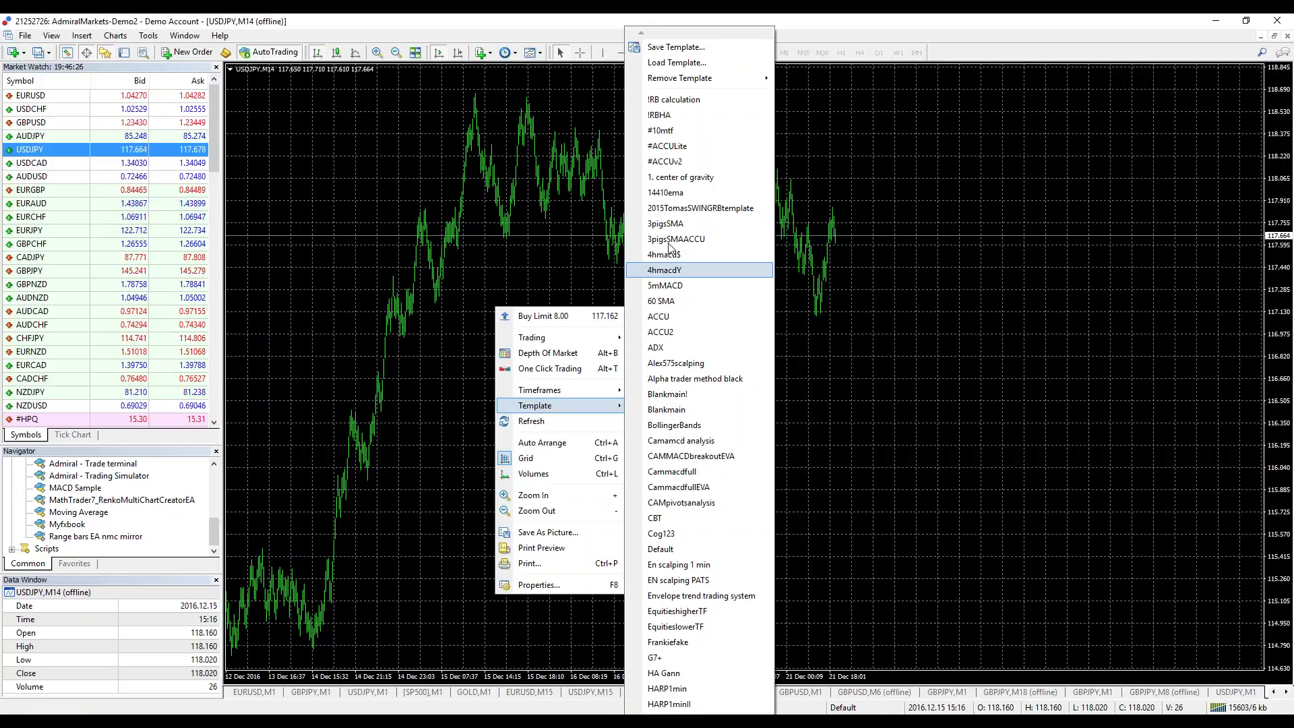
click(660, 116)
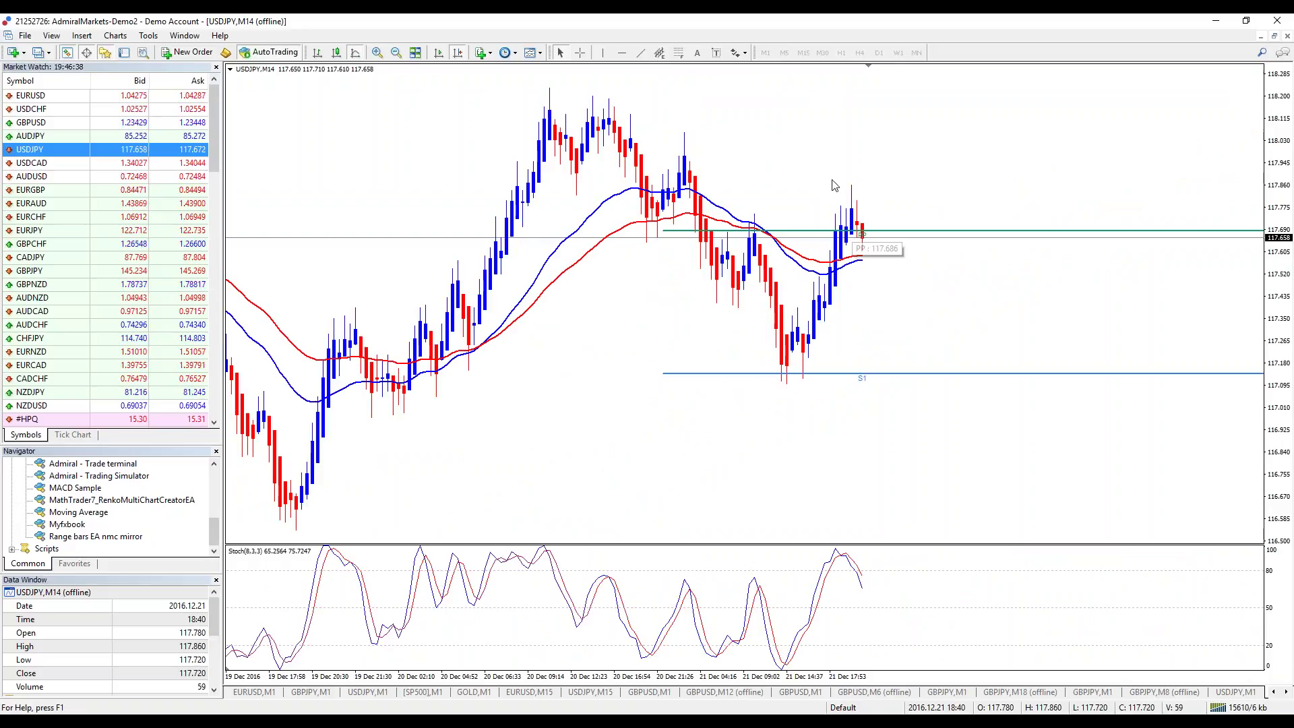
- Select the Horizontal Line tool, look back over older bars, then return to the latest
click(621, 53)
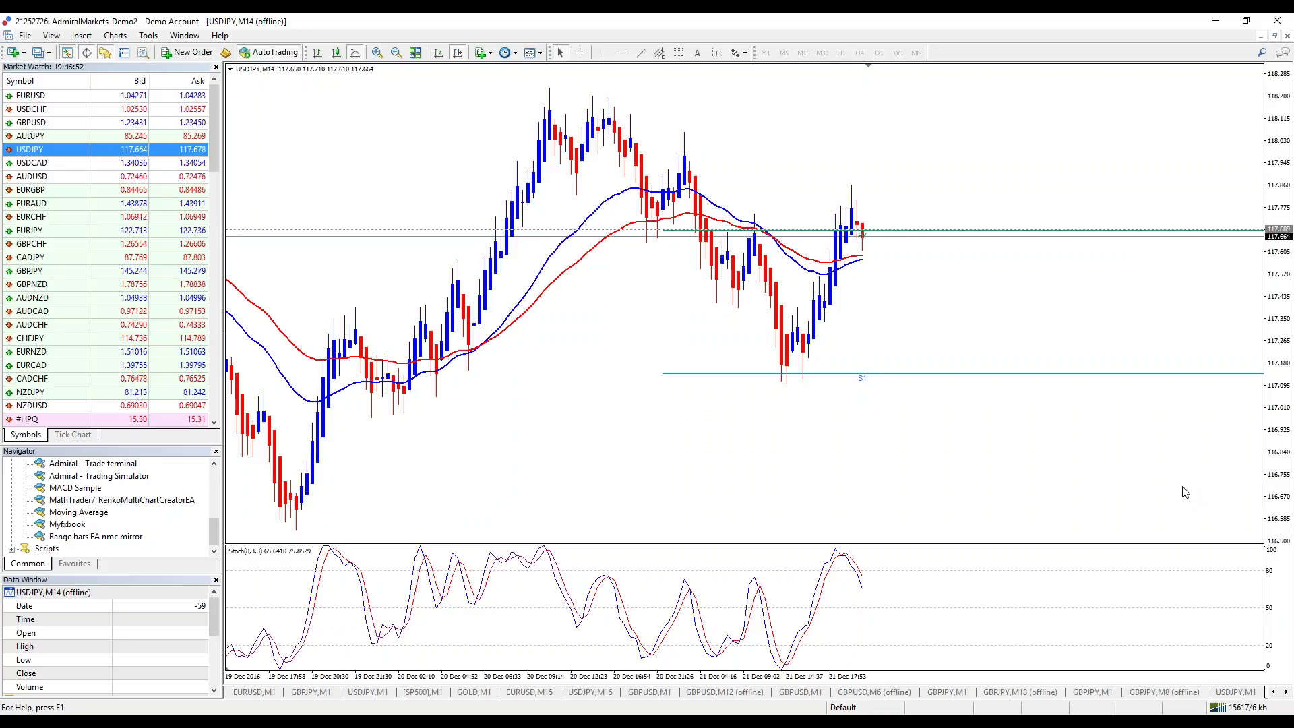
drag(1185, 492, 713, 438)
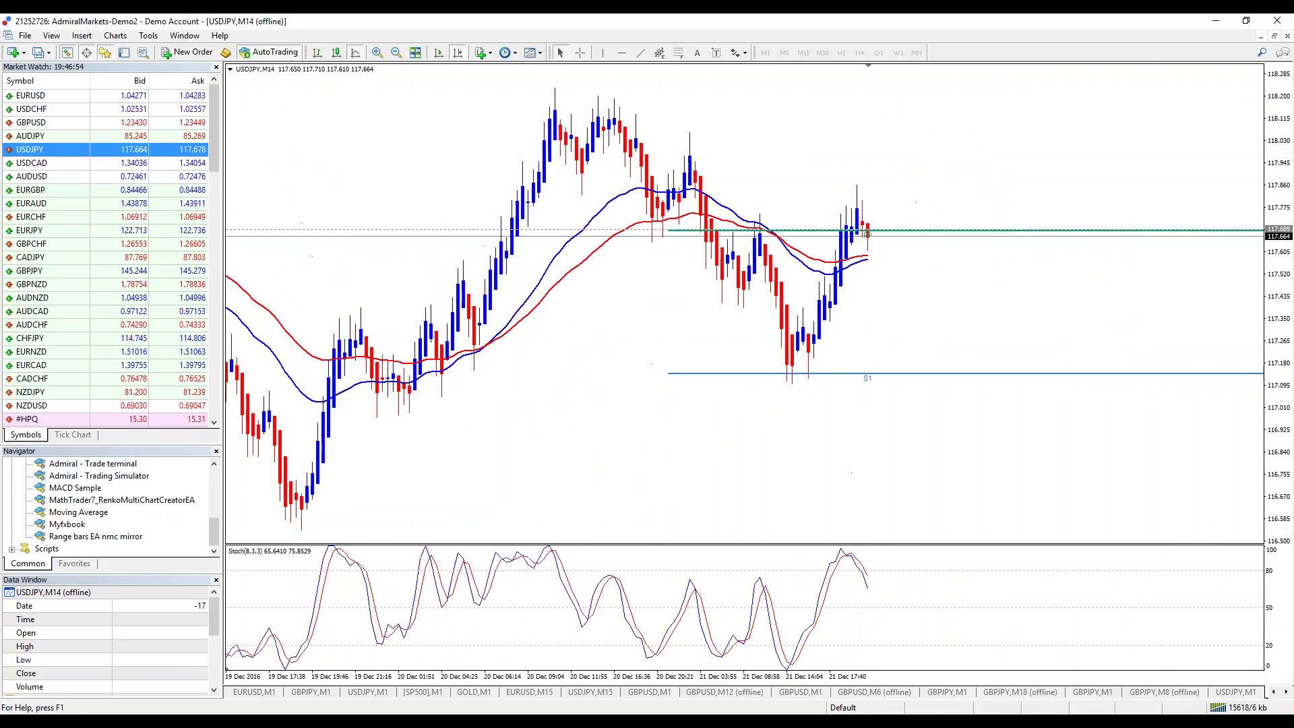
click(1286, 692)
click(1286, 693)
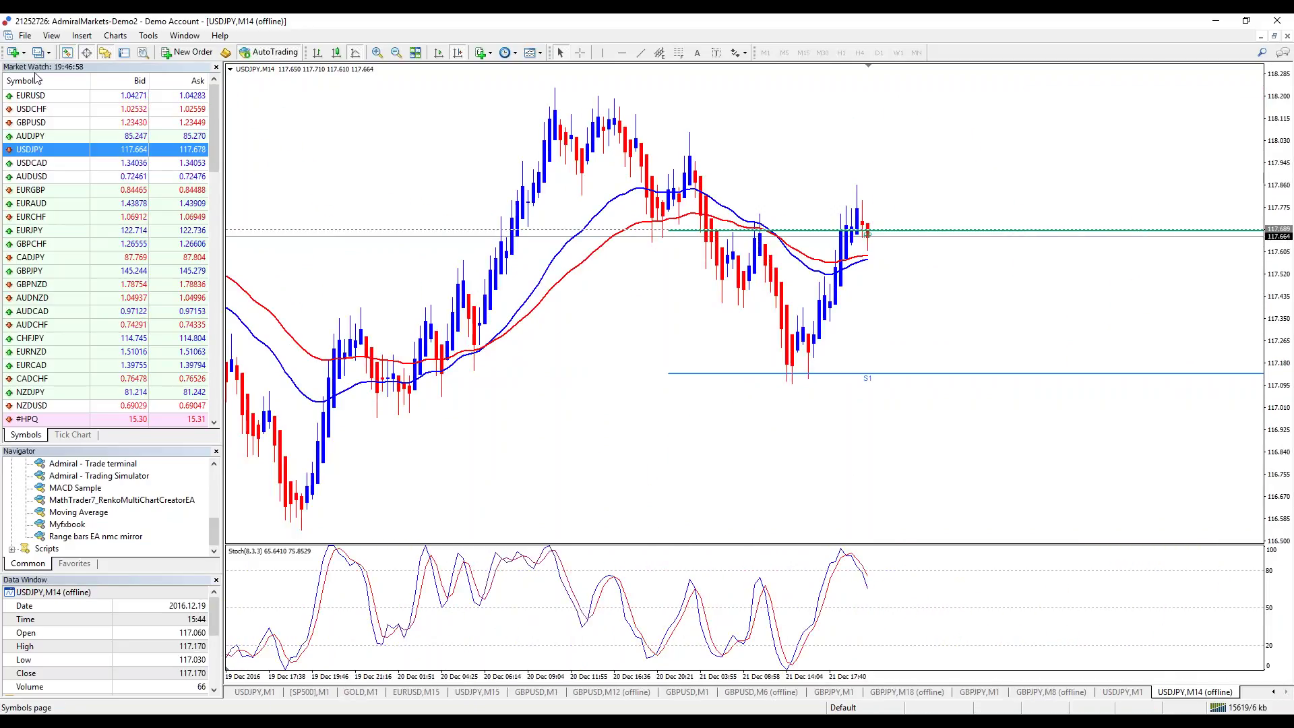
click(23, 56)
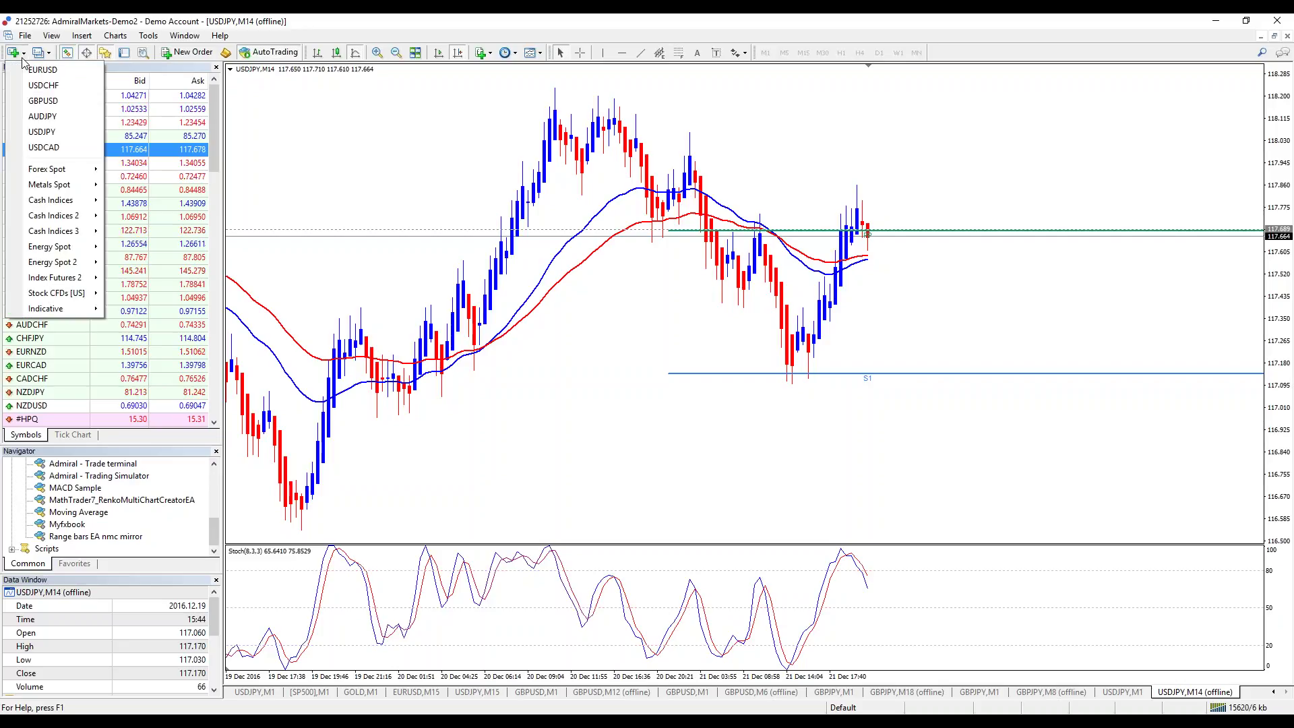
- Open a new USDJPY chart from Forex Spot on the M1 timeframe
mouse_move(58, 174)
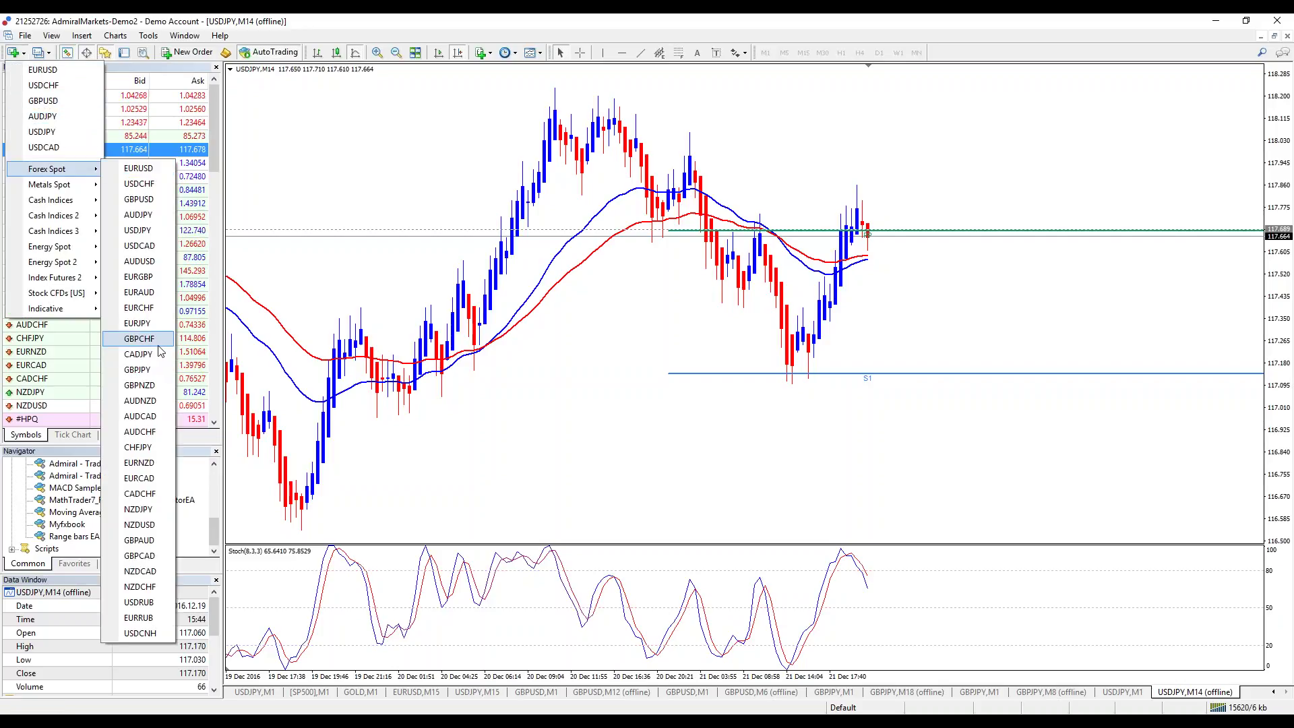
click(140, 231)
click(765, 53)
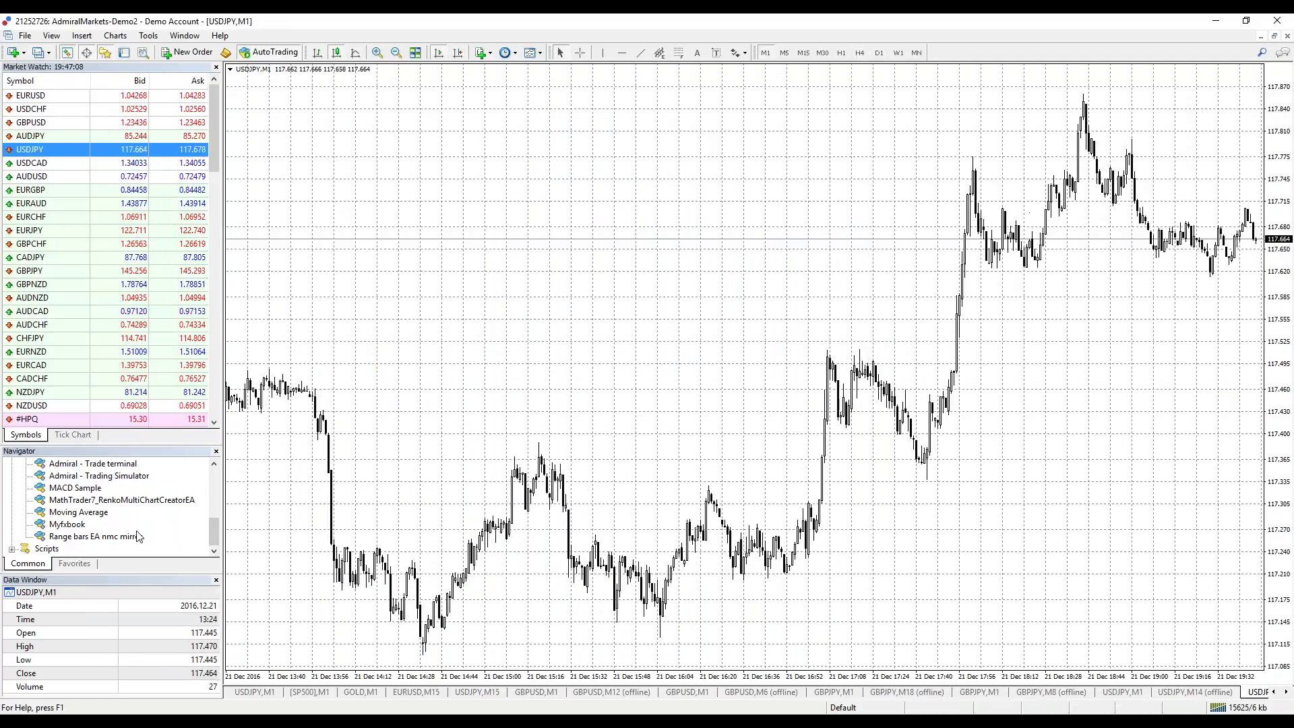
- Attach Range bars EA nmc mirror with BarsRange 6, TimeFrame 6, MaxBars 10000 and start it
drag(98, 537, 581, 355)
click(670, 267)
click(670, 267)
text(6)
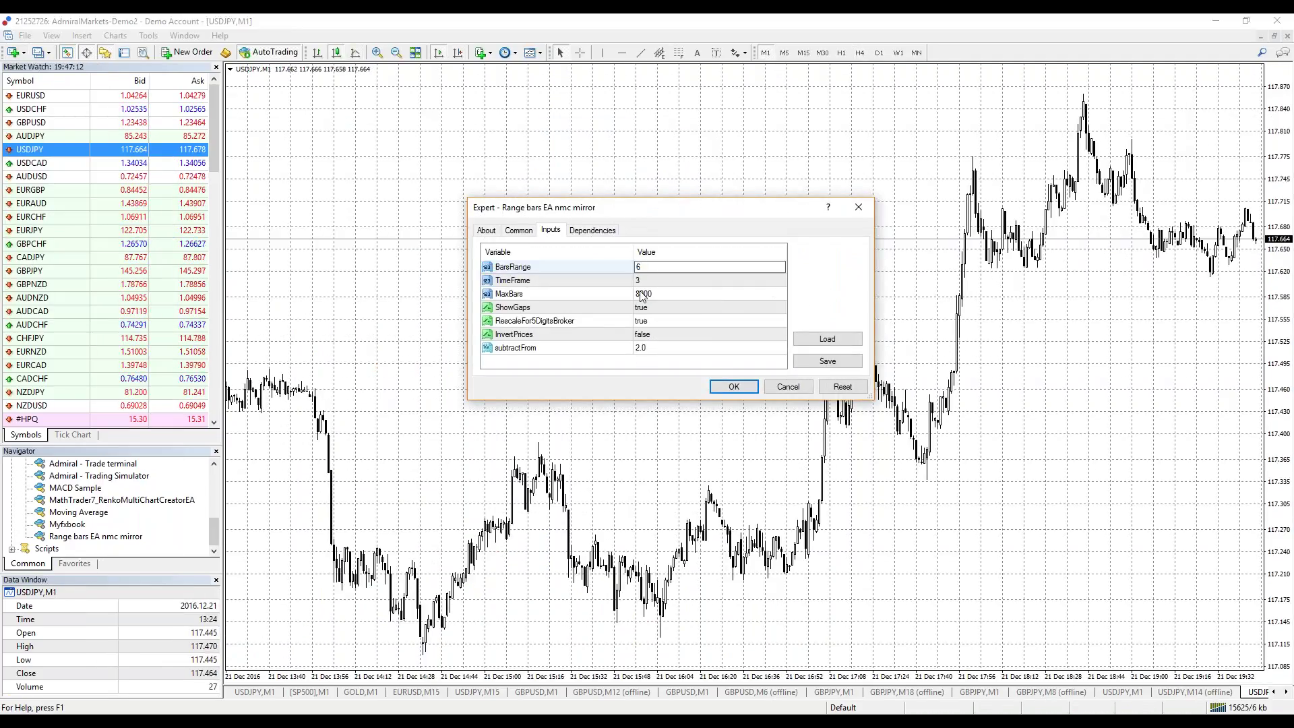
click(648, 280)
text(6)
key(Tab)
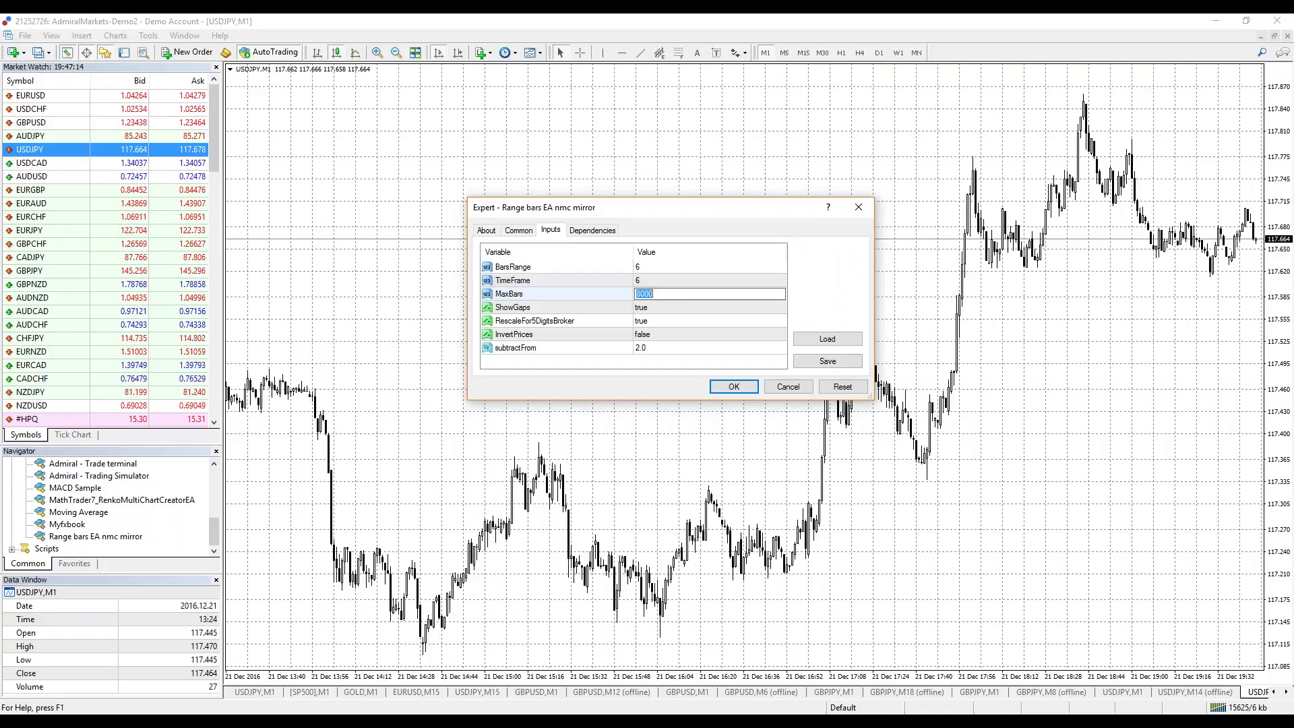
text(10000)
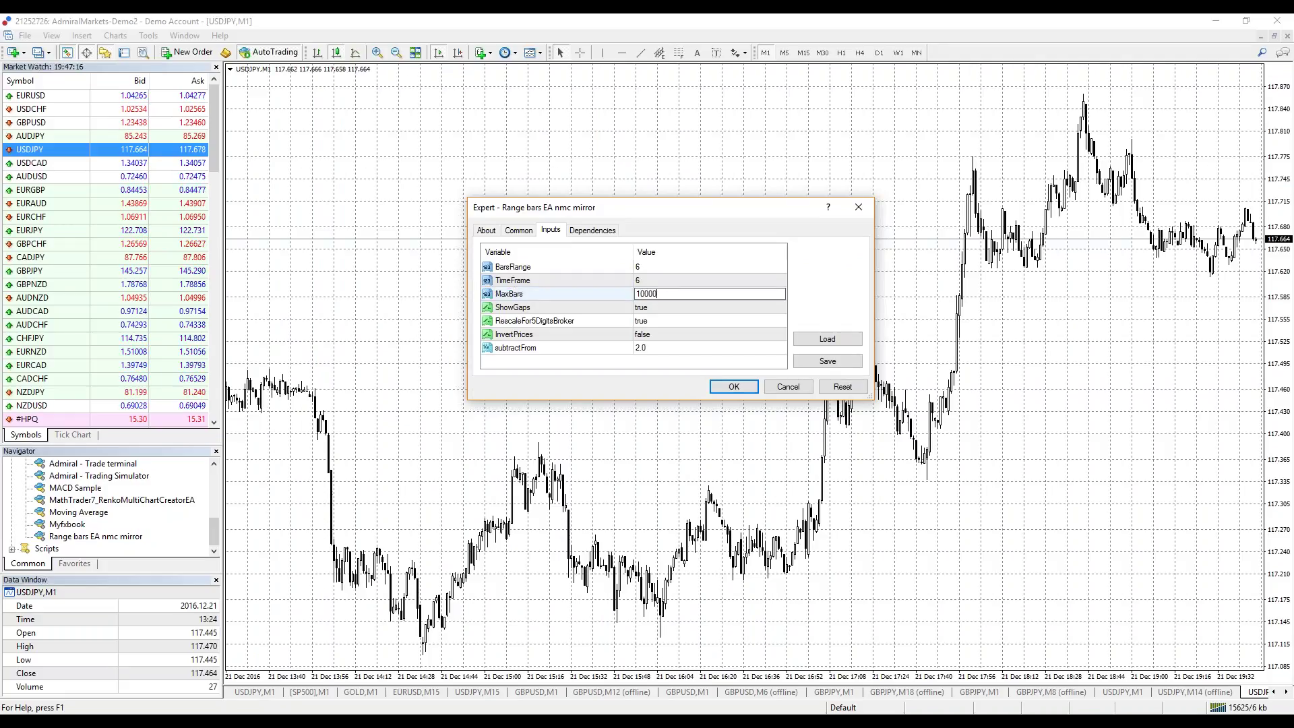
click(733, 387)
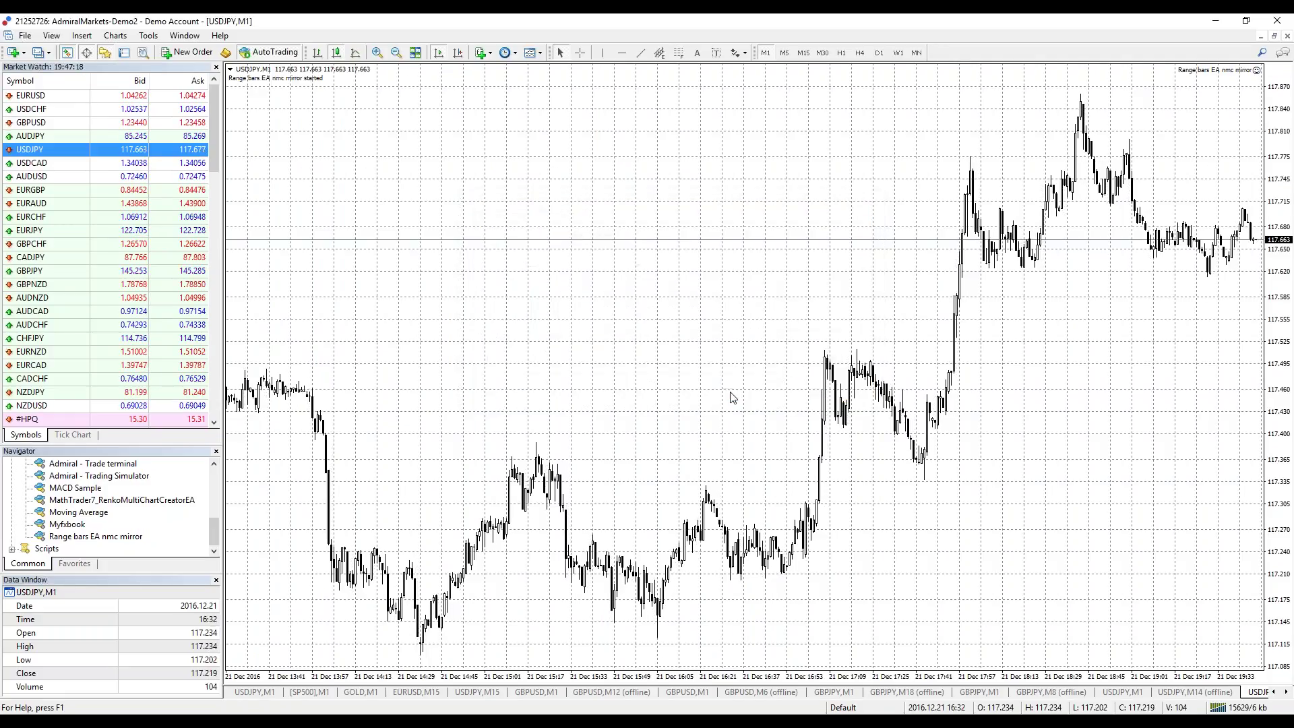
- Open the USDJPY,M6 history from the File > Open Offline list
click(24, 37)
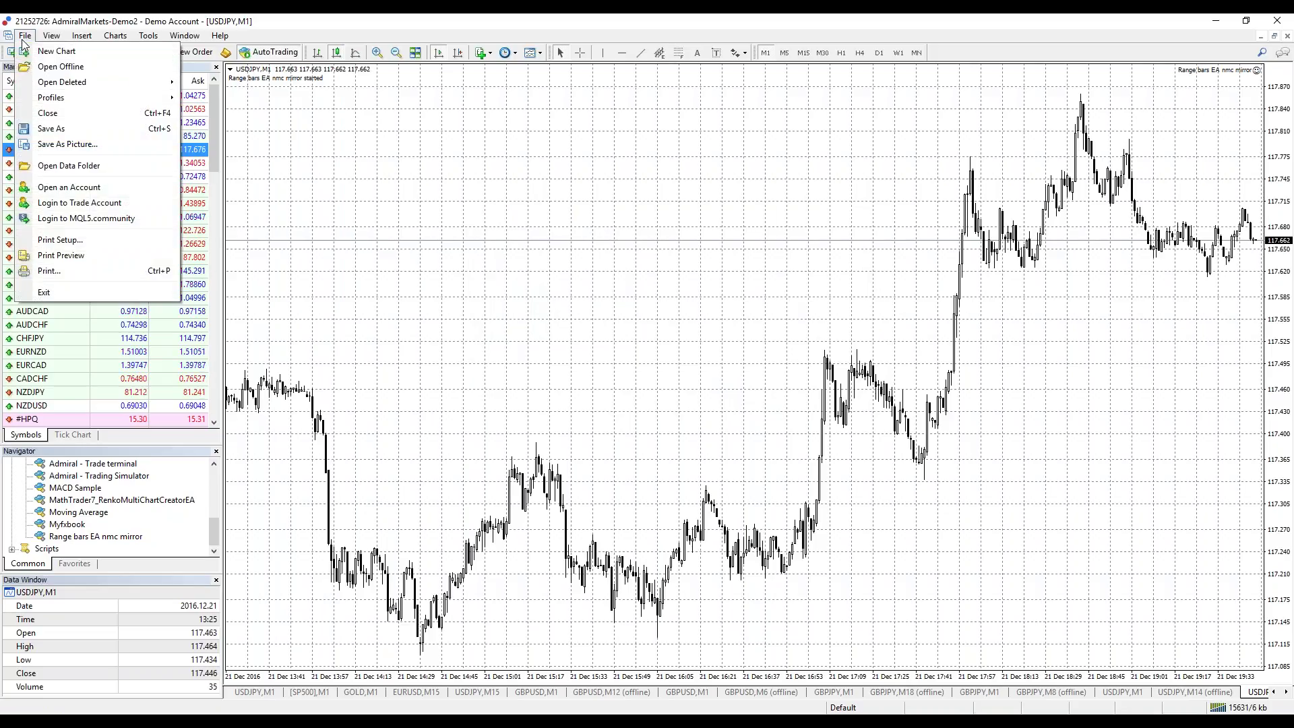
click(60, 66)
click(500, 355)
scroll(412, 337, down, 20)
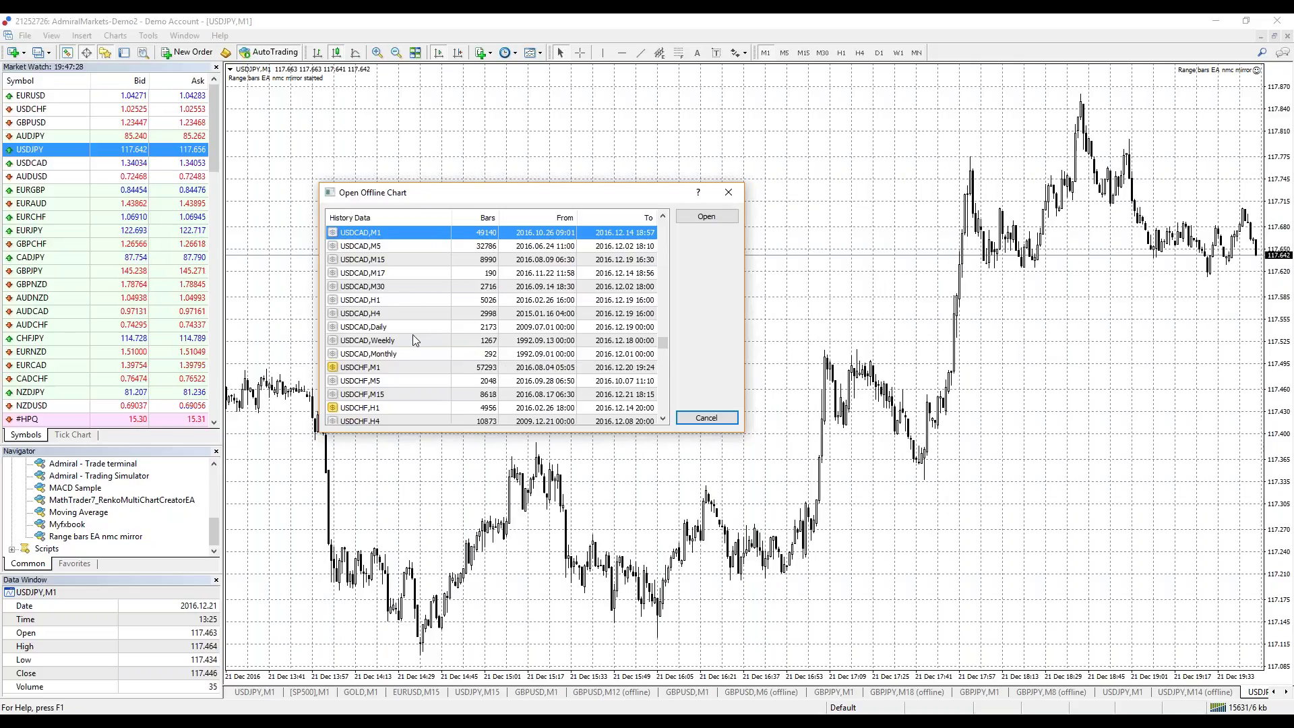
scroll(413, 336, down, 2)
click(387, 327)
double_click(387, 326)
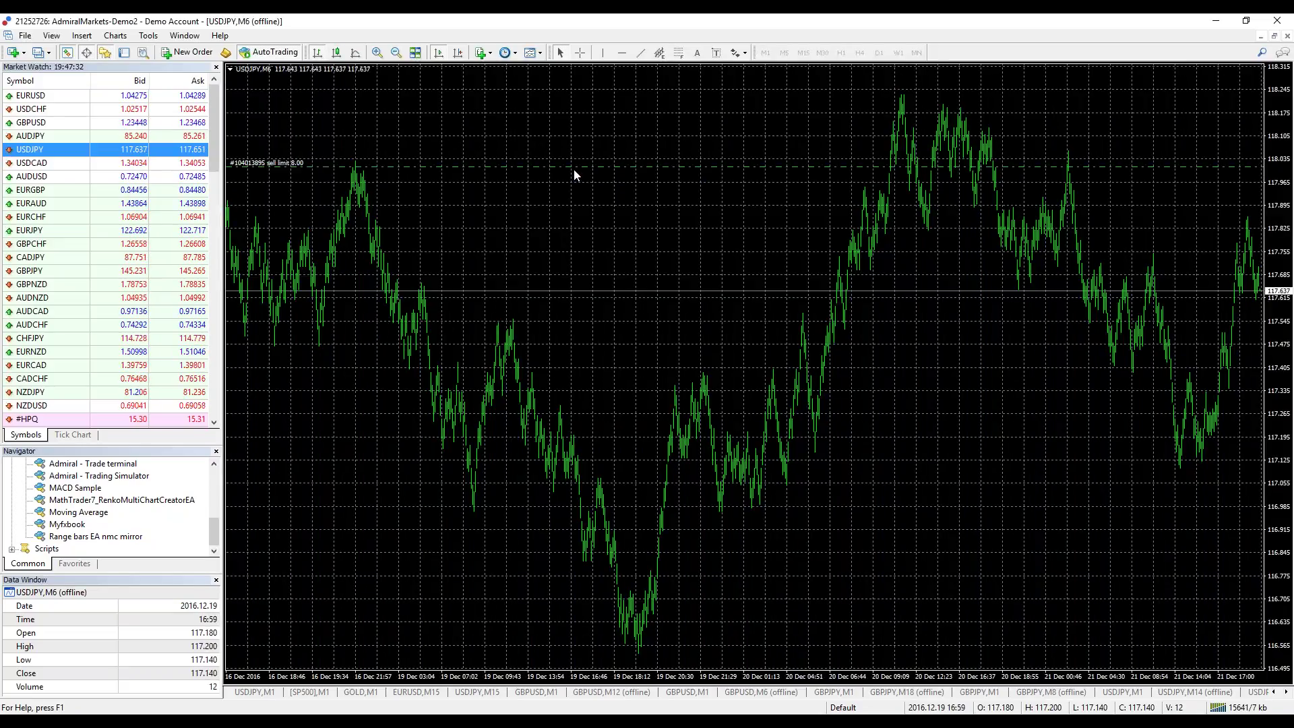
- Apply the !RBHA template to the USDJPY M6 chart and draw a falling trendline over the pullback
right_click(553, 220)
mouse_move(631, 320)
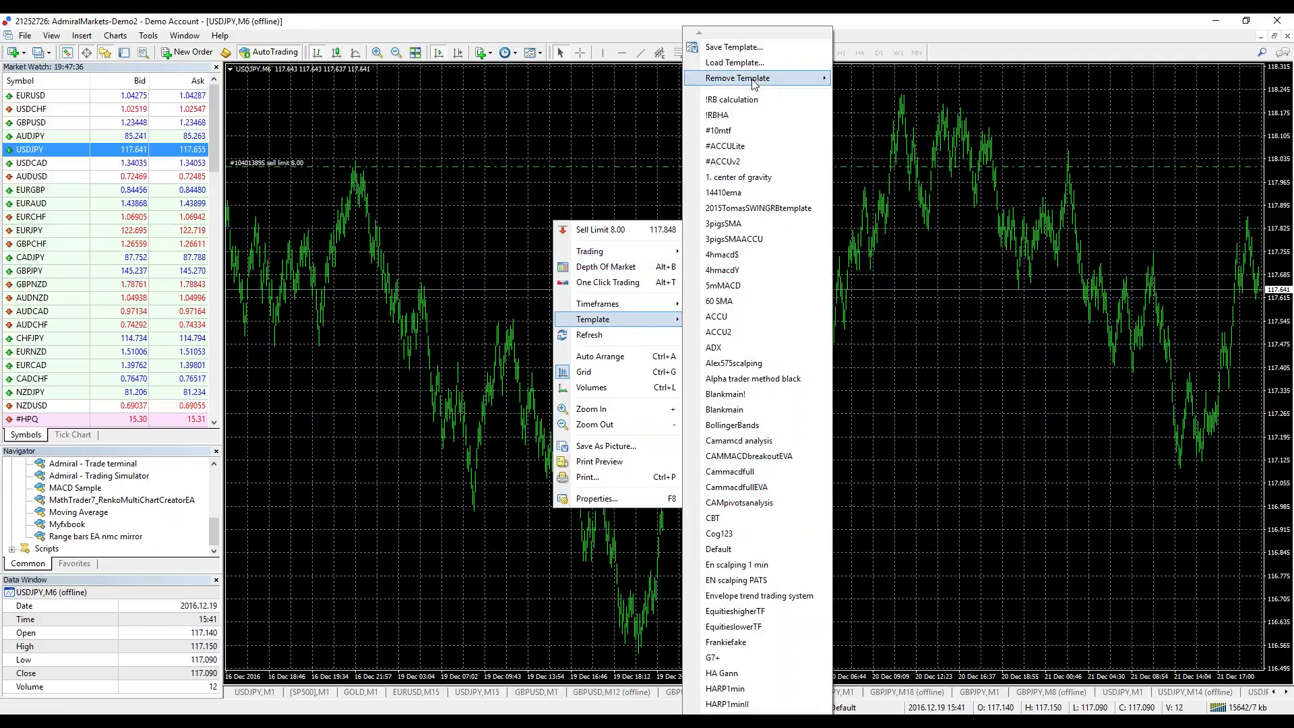
click(724, 116)
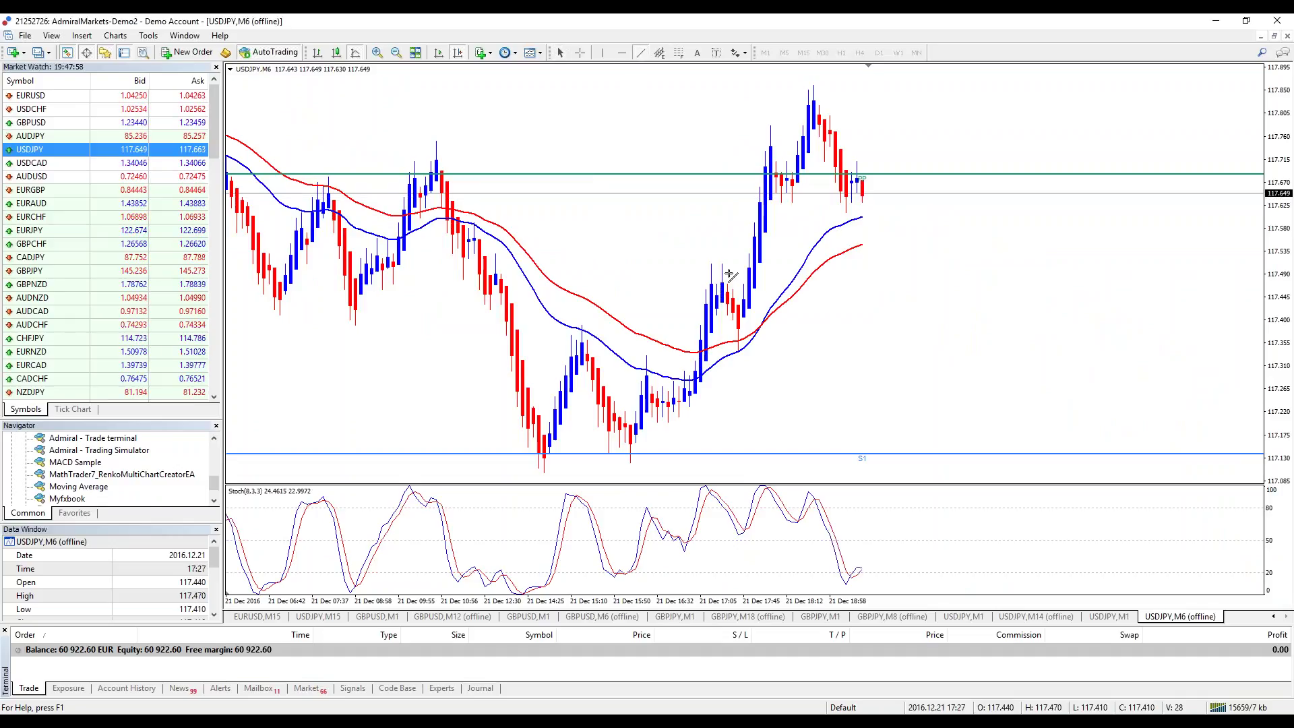
drag(722, 263, 781, 318)
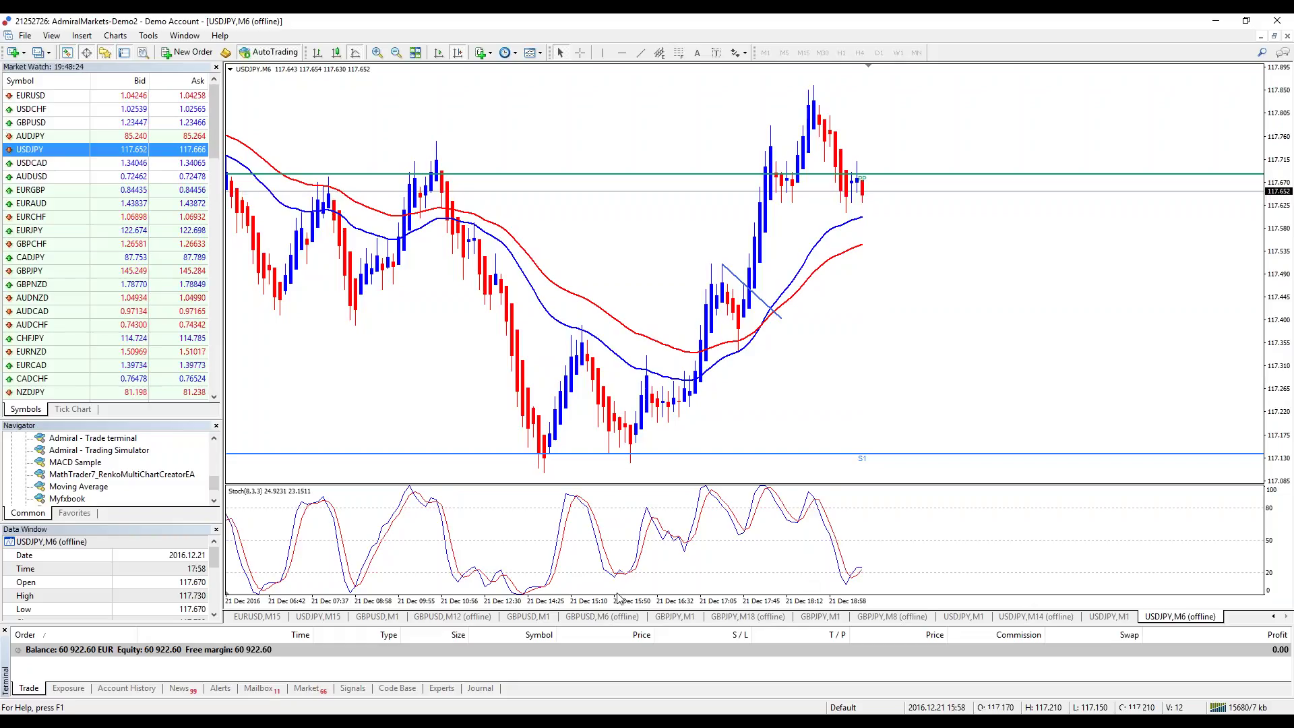
- Inspect the HeikenAshi3 indicator's settings and description without changing anything
right_click(1009, 230)
click(1077, 309)
double_click(598, 200)
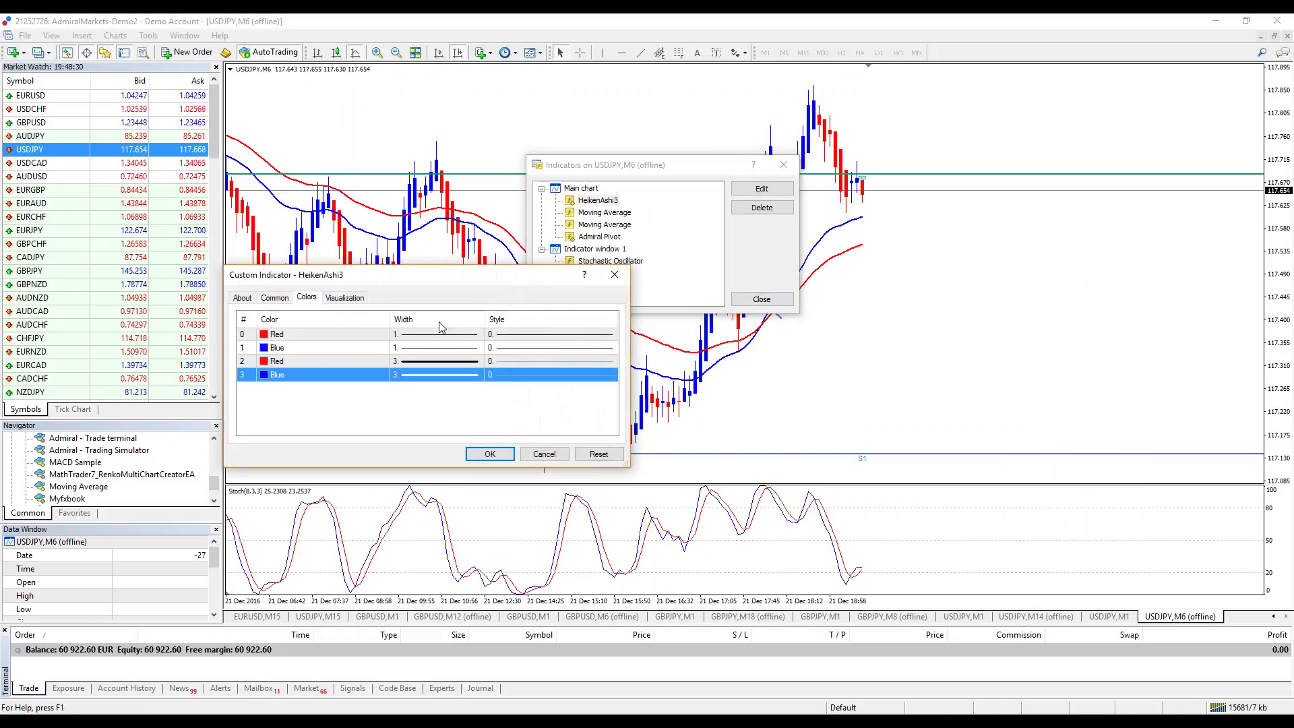
click(275, 298)
click(242, 298)
click(615, 275)
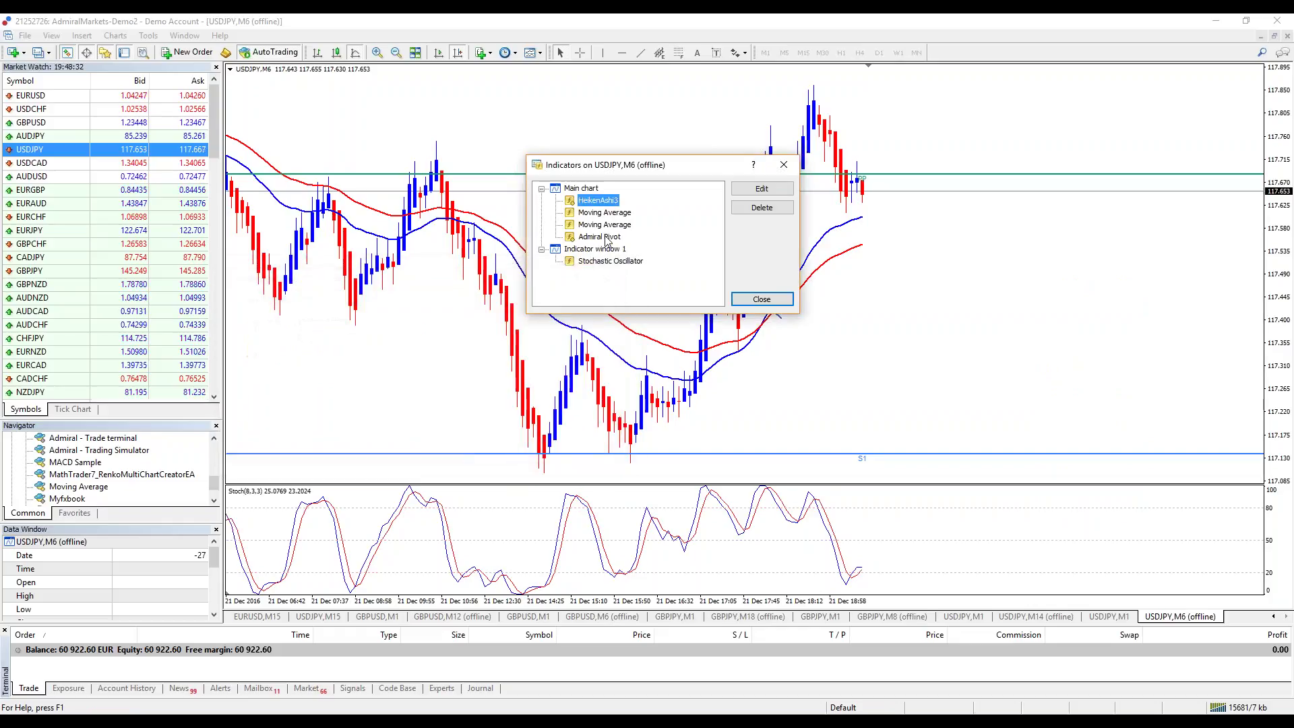
- Change the Admiral Pivot's timeframe for pivot points from D1 to H1
double_click(598, 237)
click(407, 335)
click(407, 335)
click(476, 385)
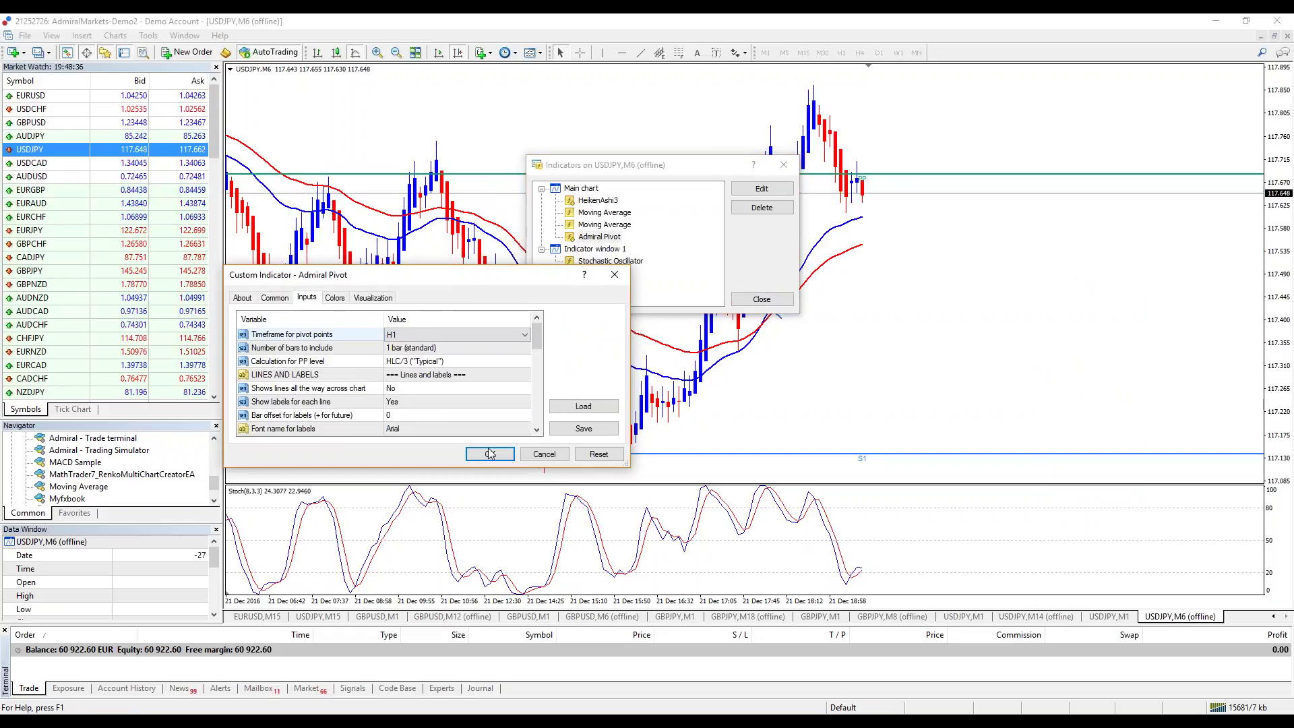
click(479, 450)
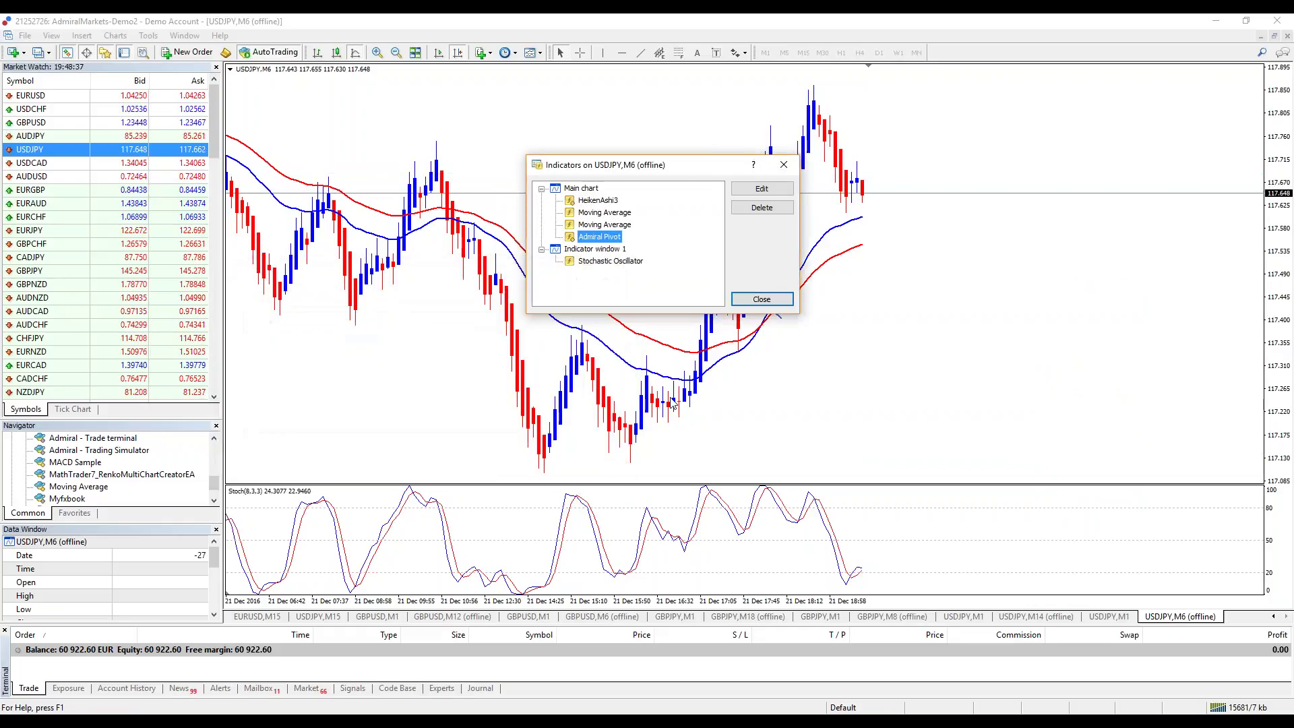
click(775, 303)
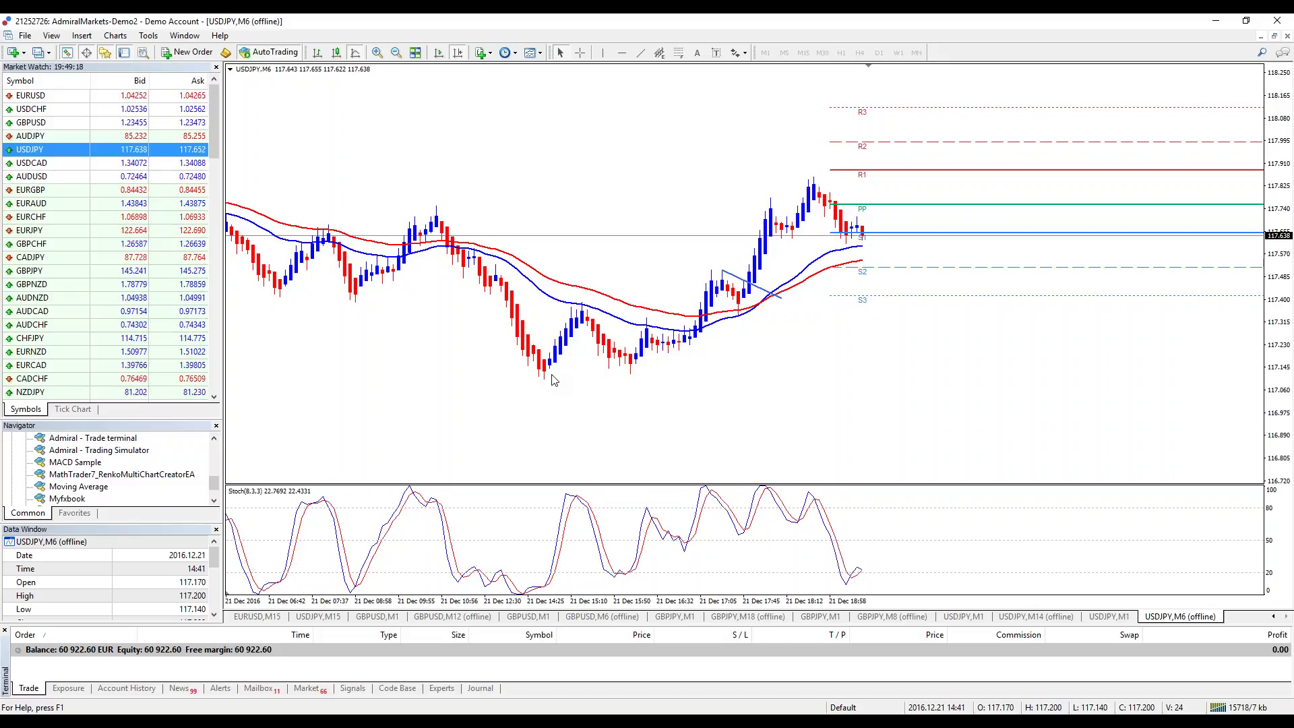
- Draw three rising trendlines on the M6 chart
scroll(540, 196, up, 3)
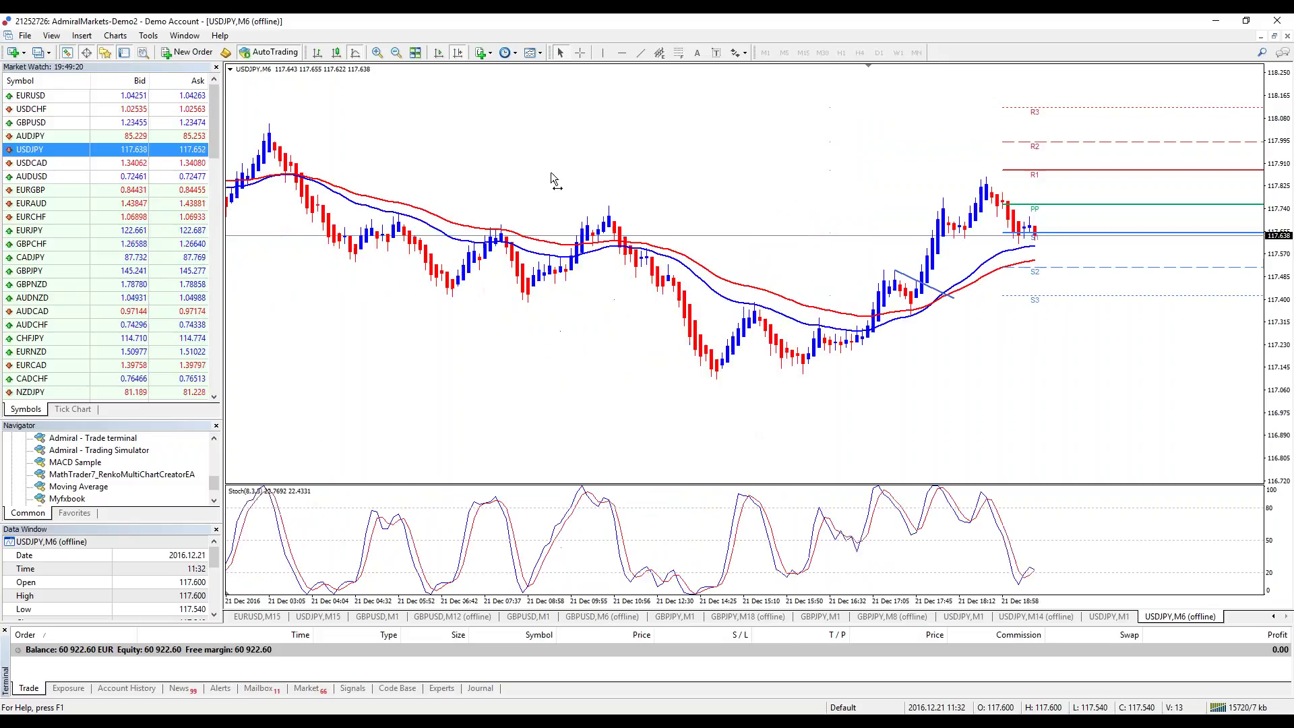
mouse_move(356, 260)
mouse_down()
mouse_move(482, 200)
mouse_move(464, 203)
mouse_up()
click(637, 53)
drag(453, 299, 587, 163)
click(640, 54)
mouse_move(529, 304)
mouse_down()
mouse_move(587, 281)
mouse_move(726, 175)
mouse_up()
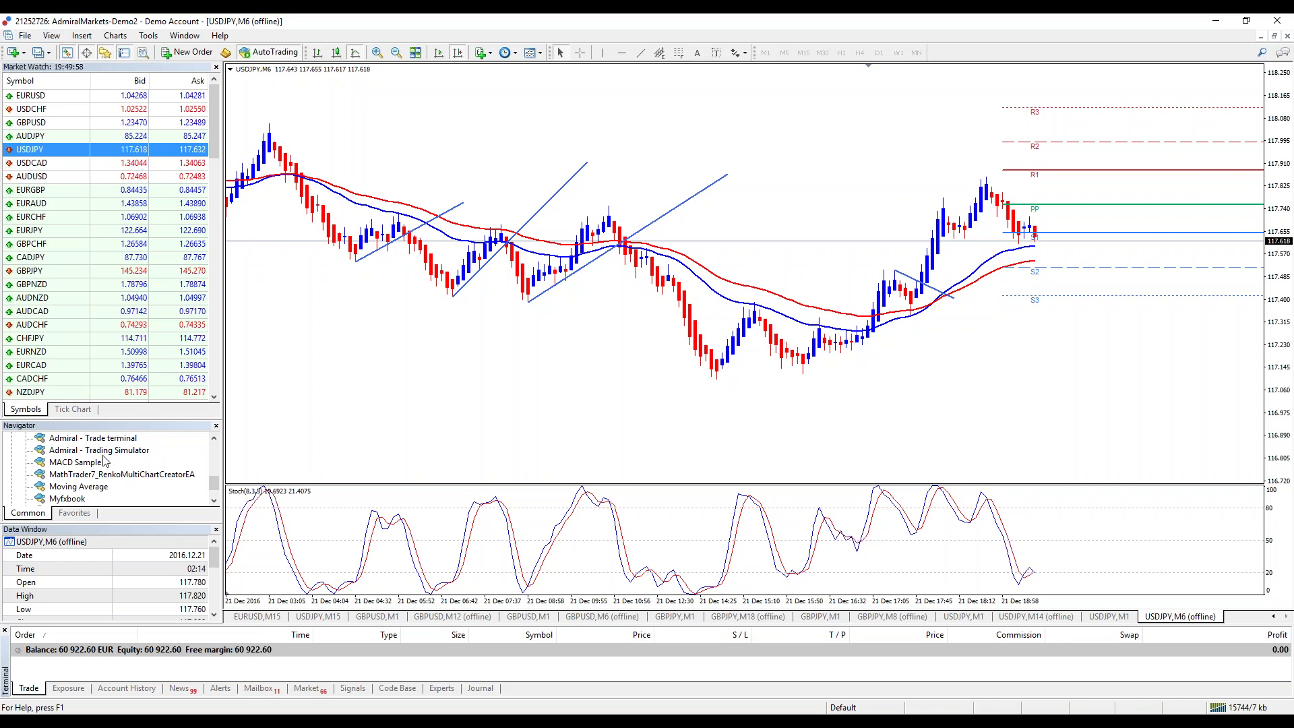
- Scroll the M6 chart back to 19 December, then bring up the offline USDJPY M14 chart
drag(294, 375, 659, 324)
drag(300, 448, 807, 333)
click(1037, 617)
scroll(807, 333, up, 1)
scroll(598, 378, up, 4)
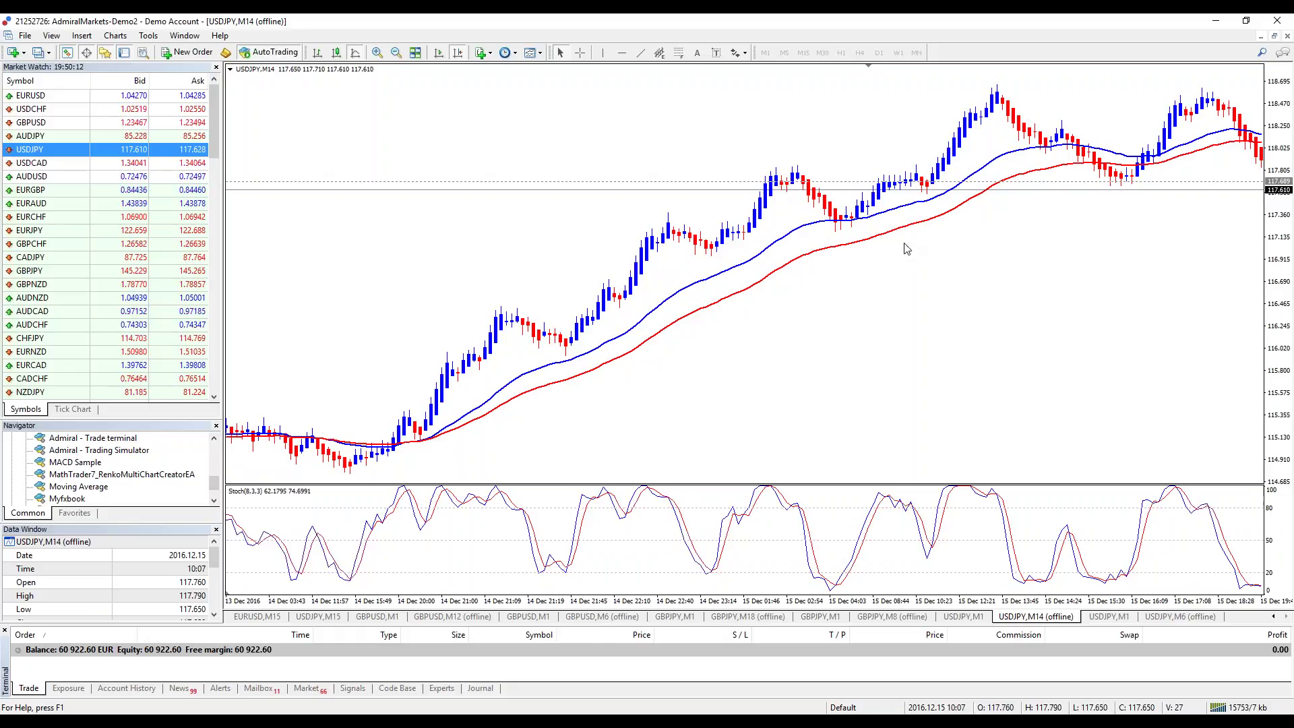
- Draw a falling trendline from the 14 December high, moving its left end further up-left
click(640, 52)
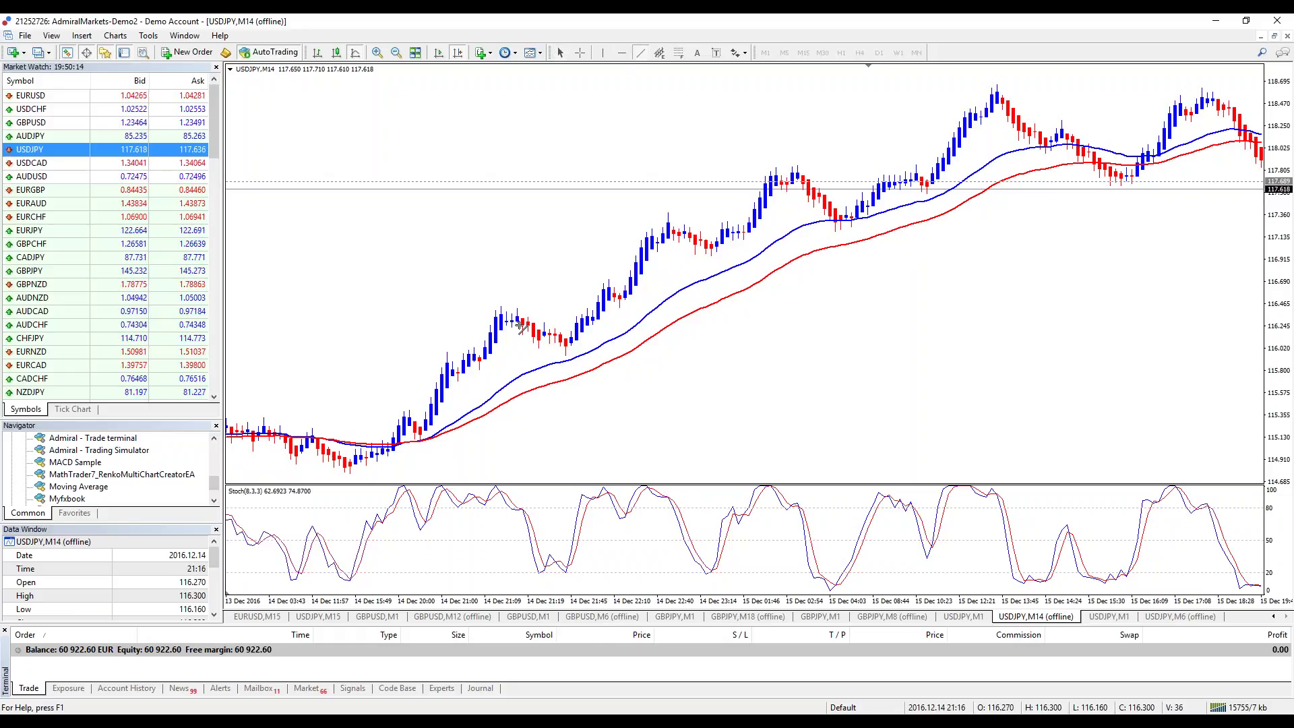
drag(501, 309, 626, 349)
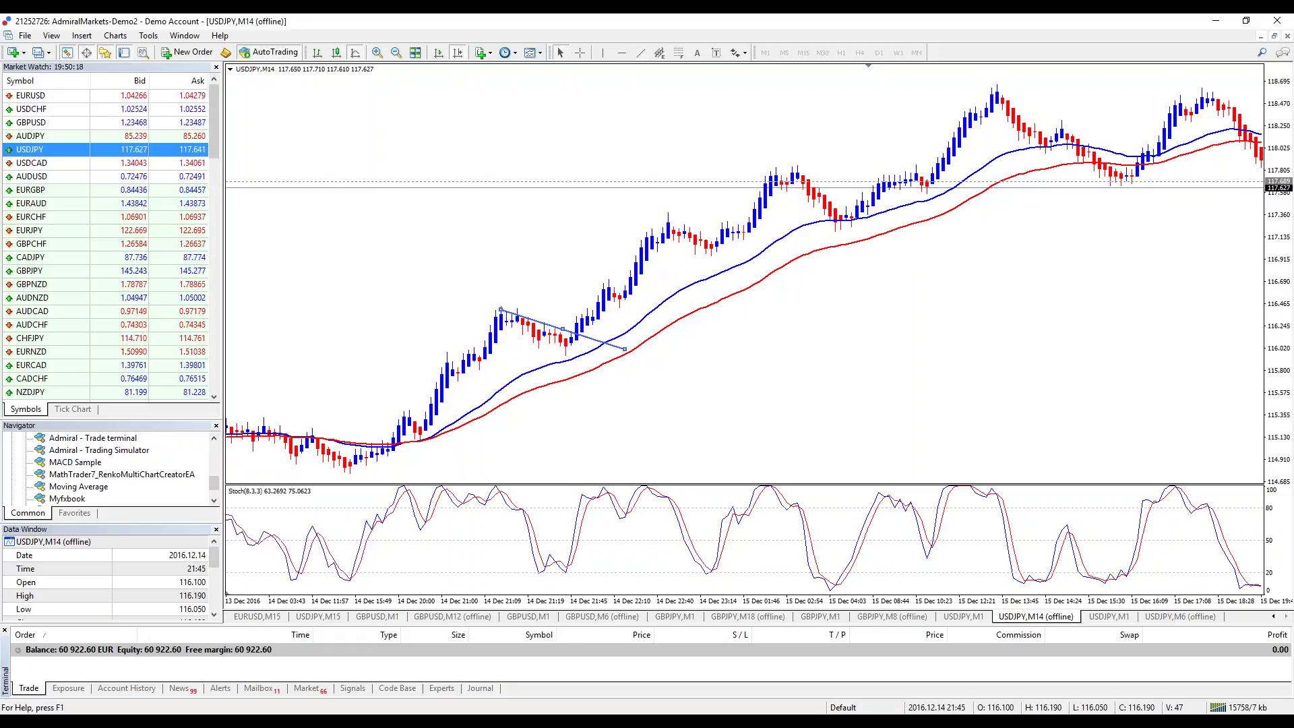
drag(501, 309, 476, 289)
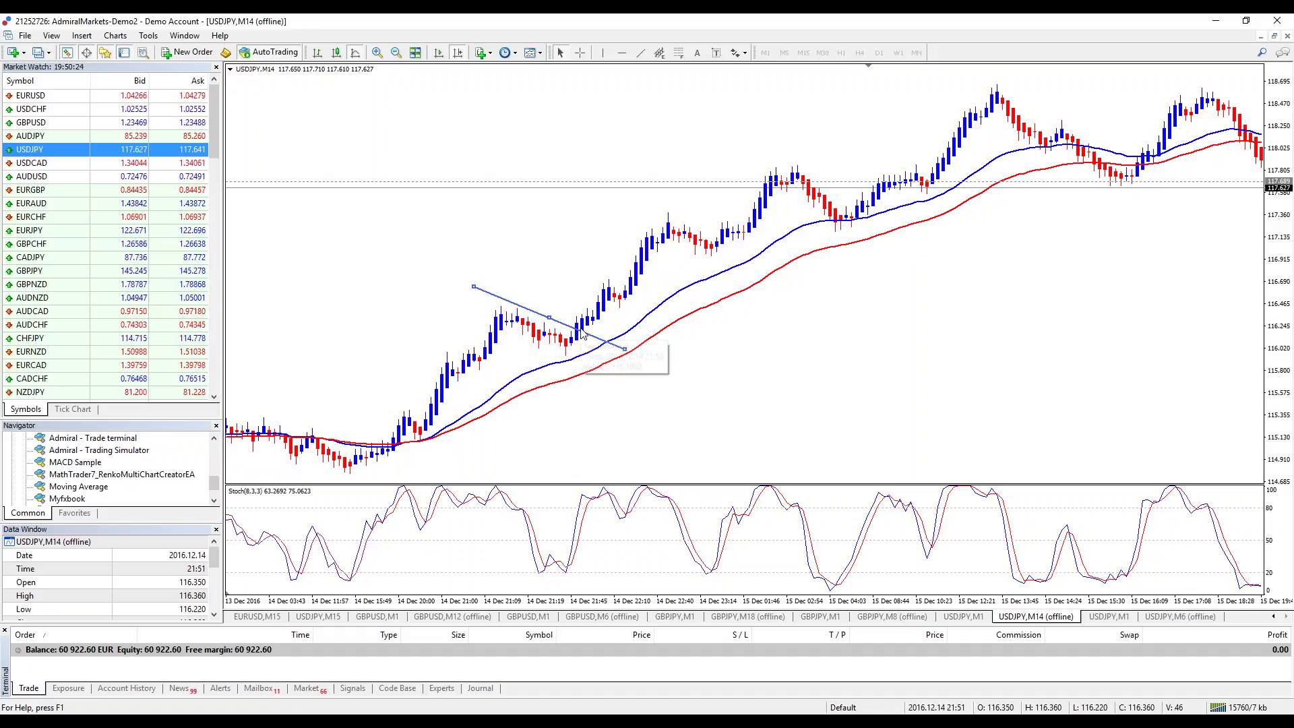
drag(474, 287, 463, 285)
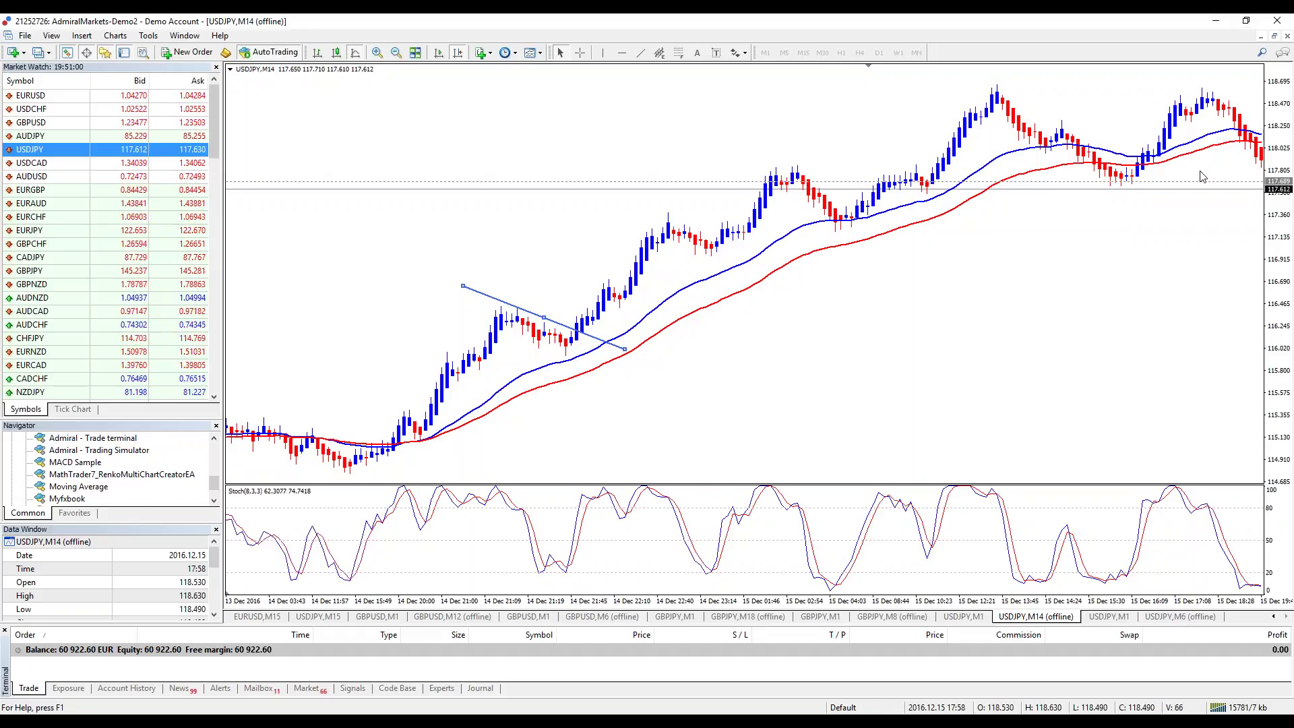
- Scroll to the latest M14 bars, then bring the standard USDJPY M15 chart to the front
scroll(817, 307, down, 10)
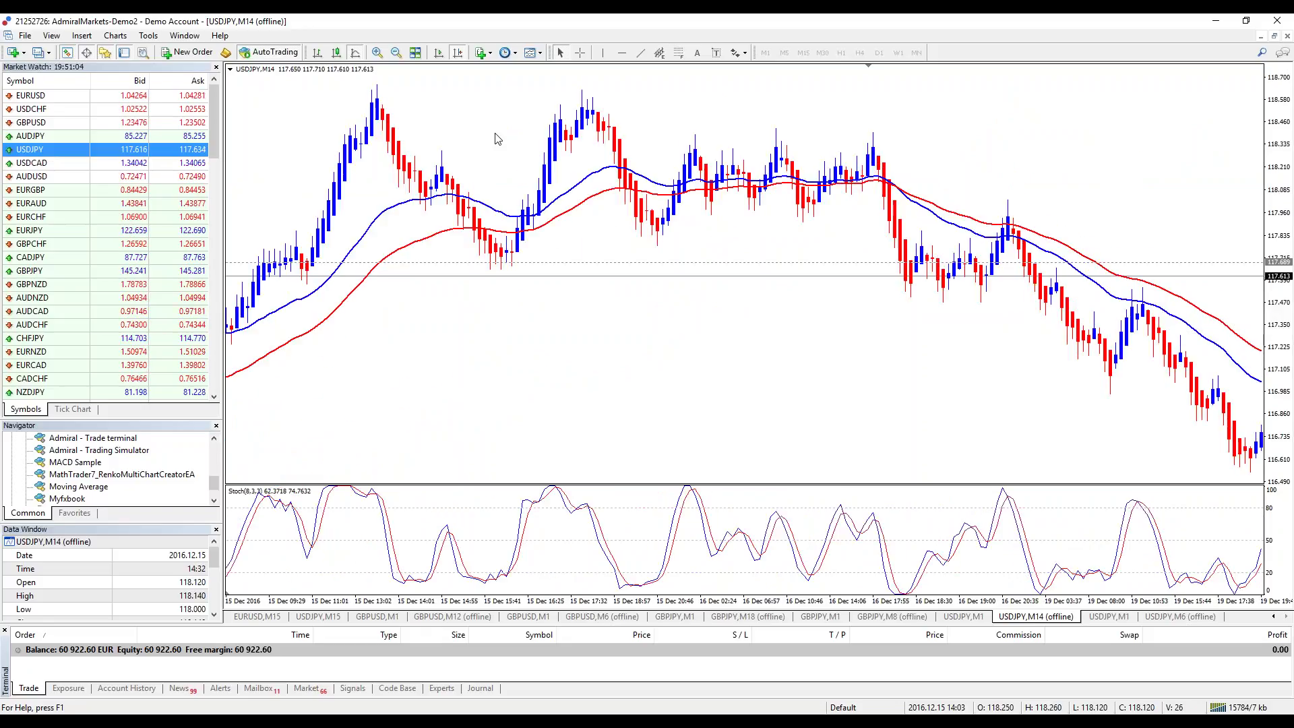
scroll(1199, 395, down, 10)
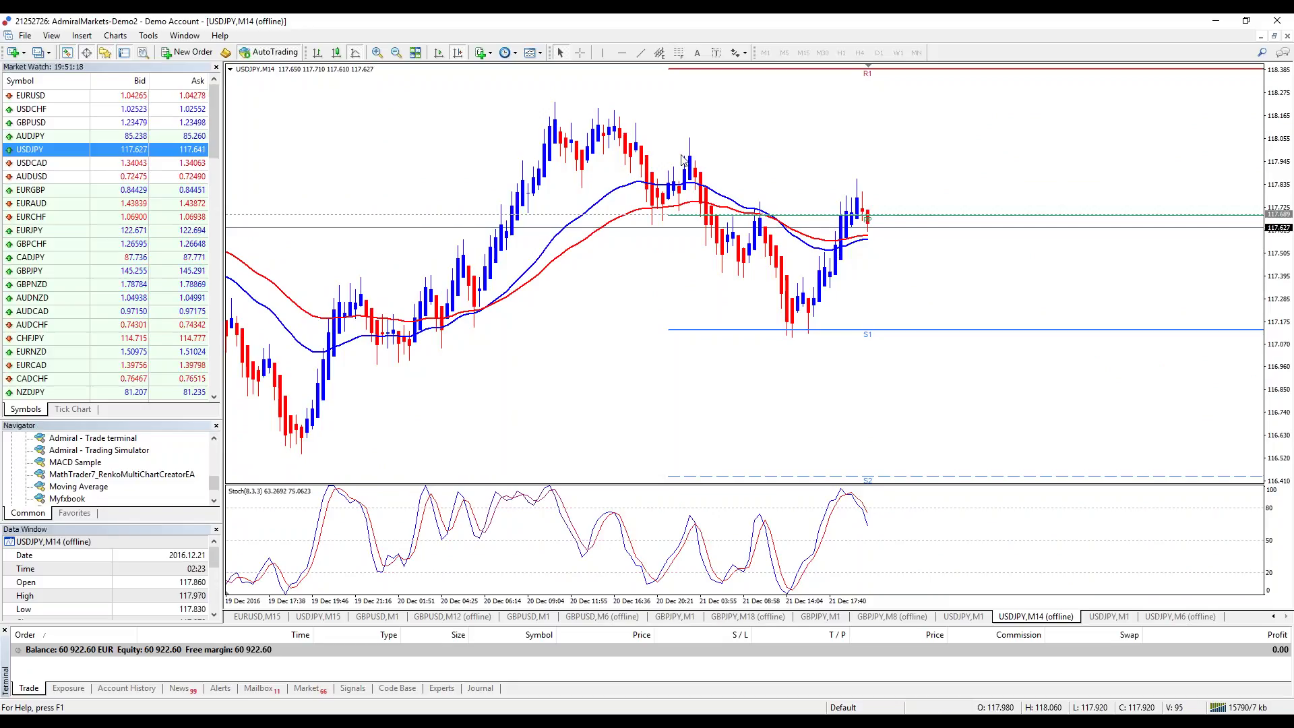
mouse_move(646, 159)
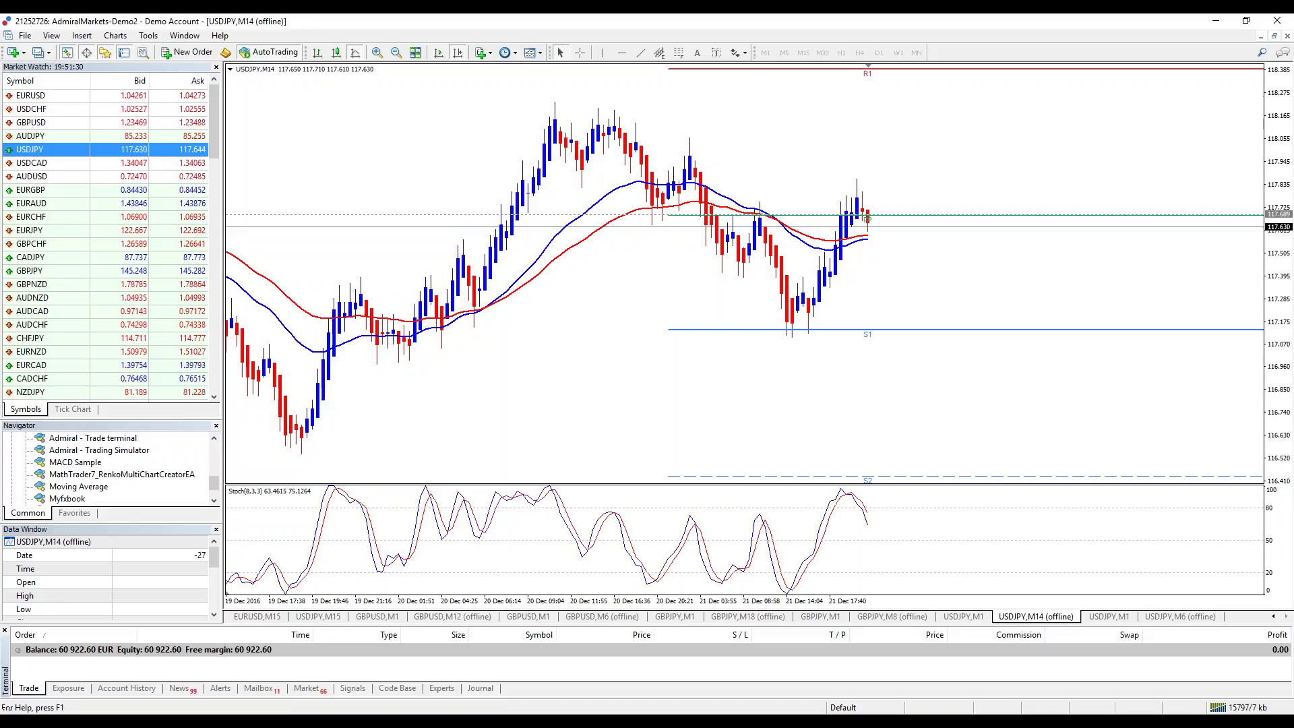
click(336, 618)
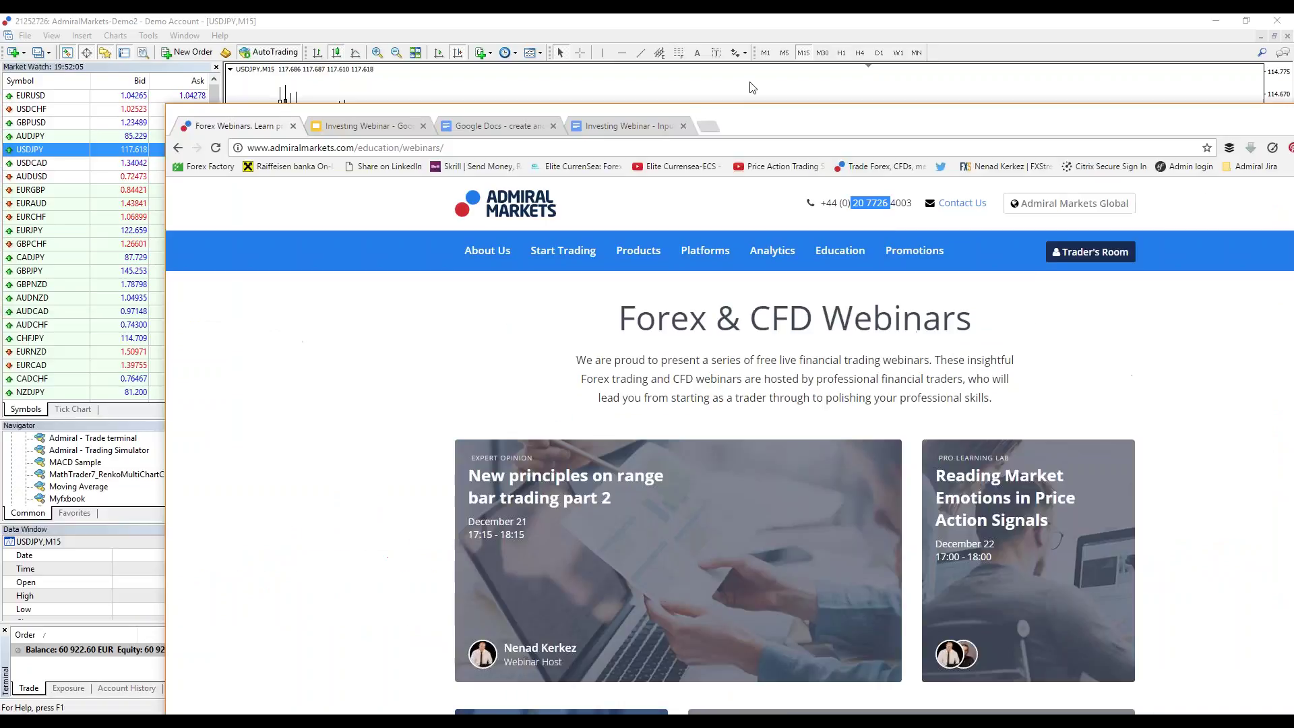
- Reload the webinars page, then open the Wolfe Waves article from the Trader's Blog
key(F11)
scroll(499, 259, down, 6)
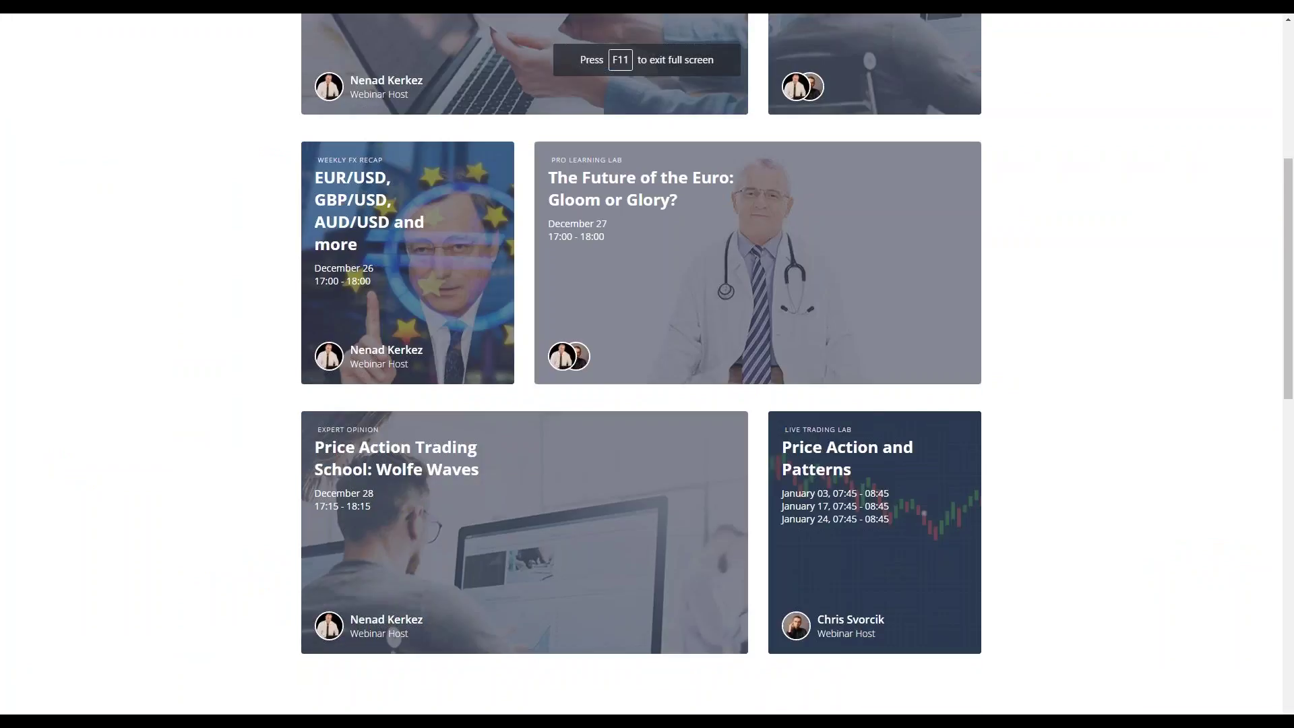
key(F5)
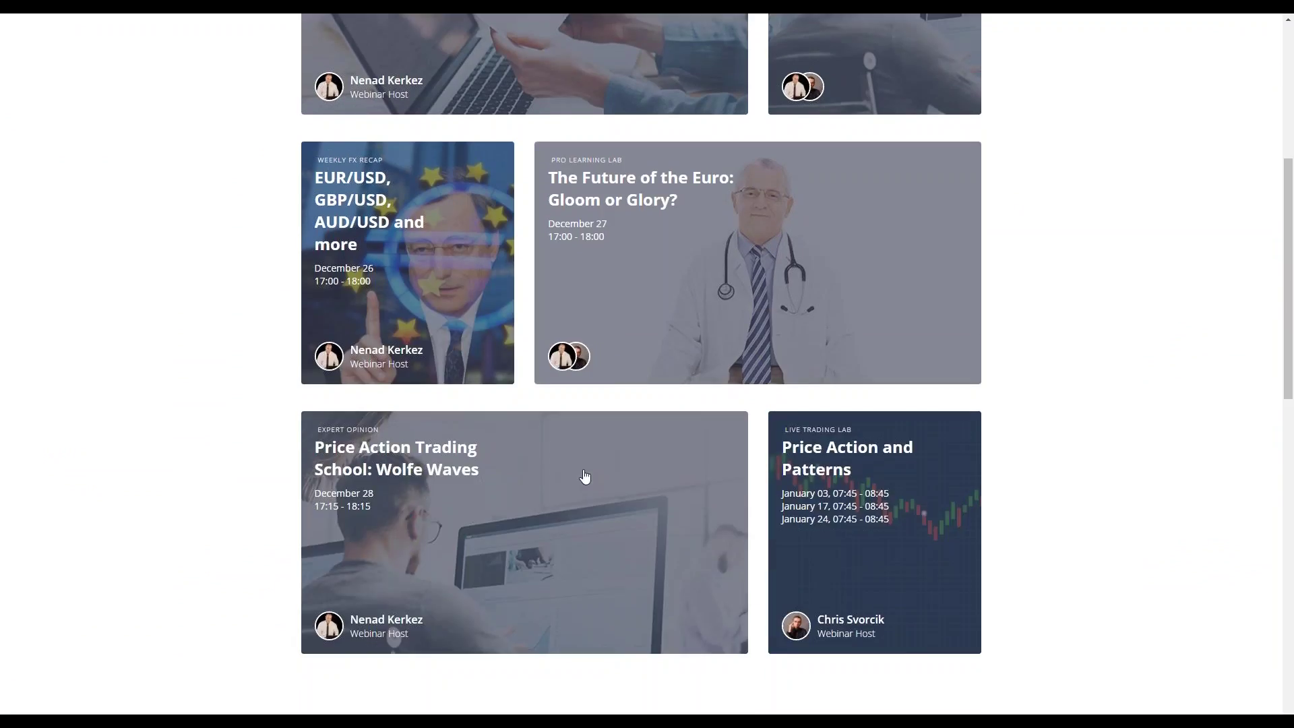
scroll(585, 477, up, 7)
mouse_move(621, 98)
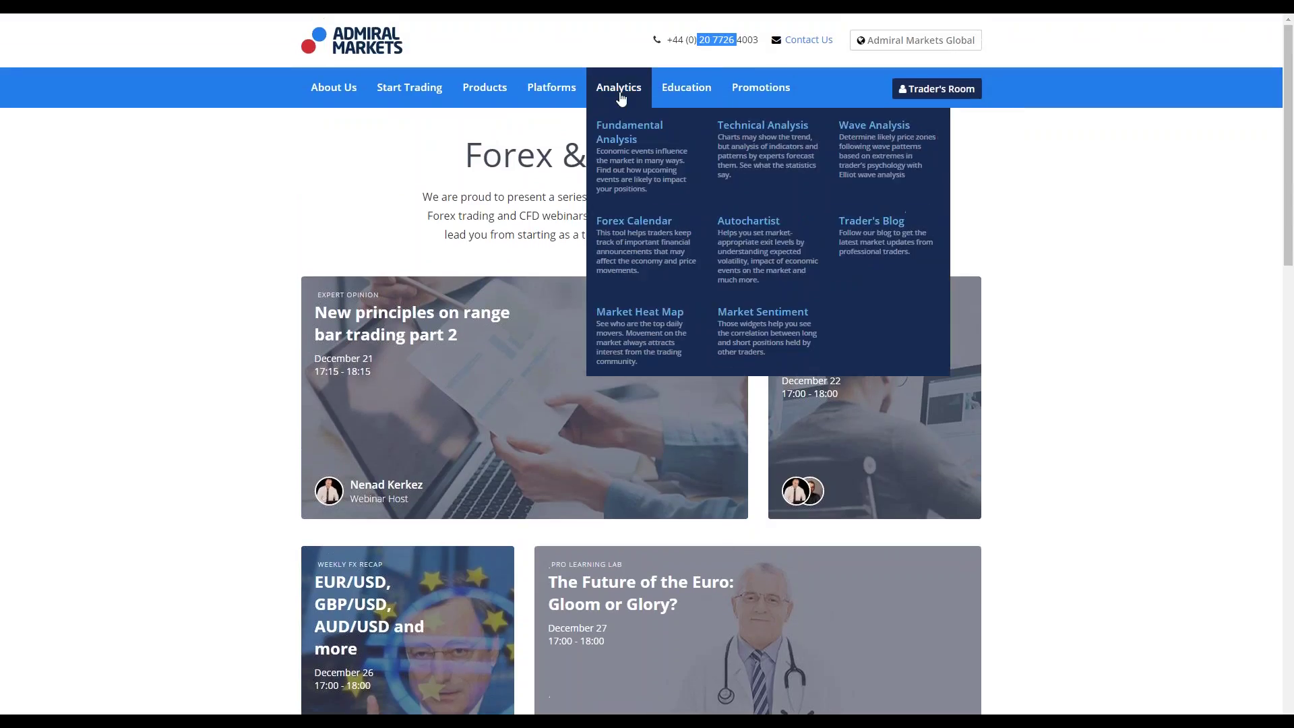
click(856, 225)
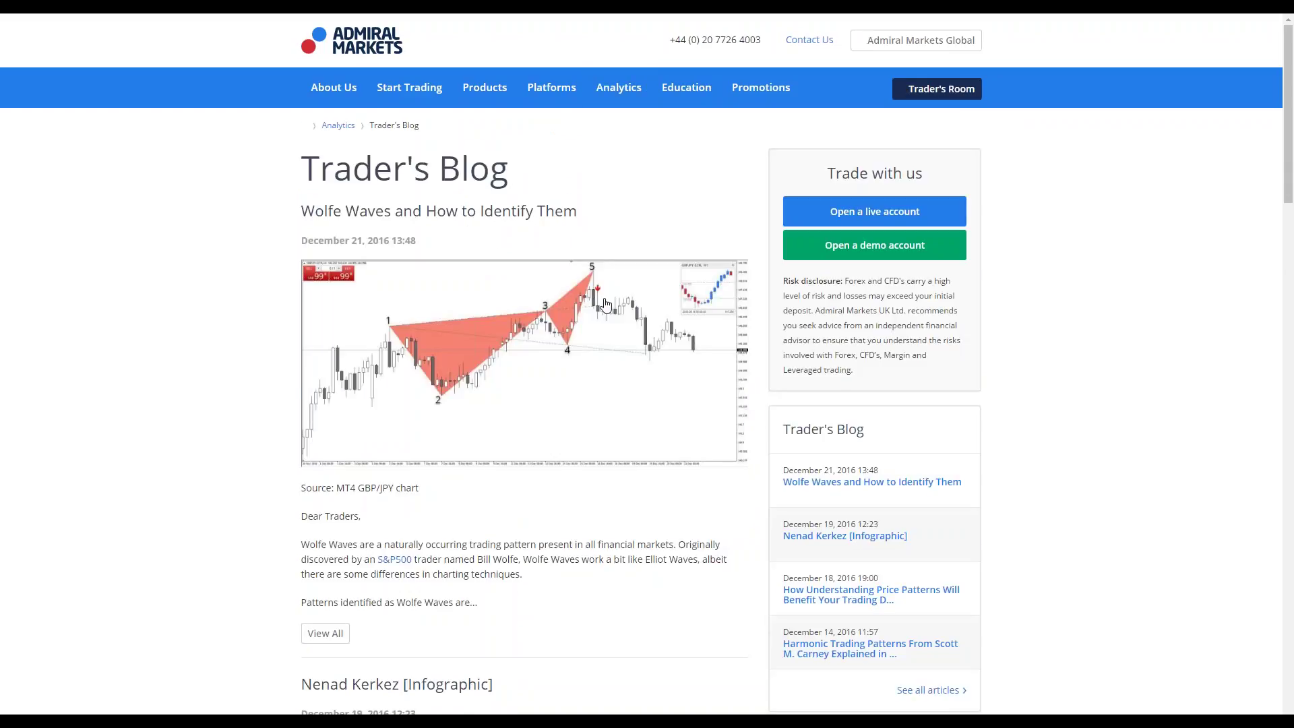
click(585, 383)
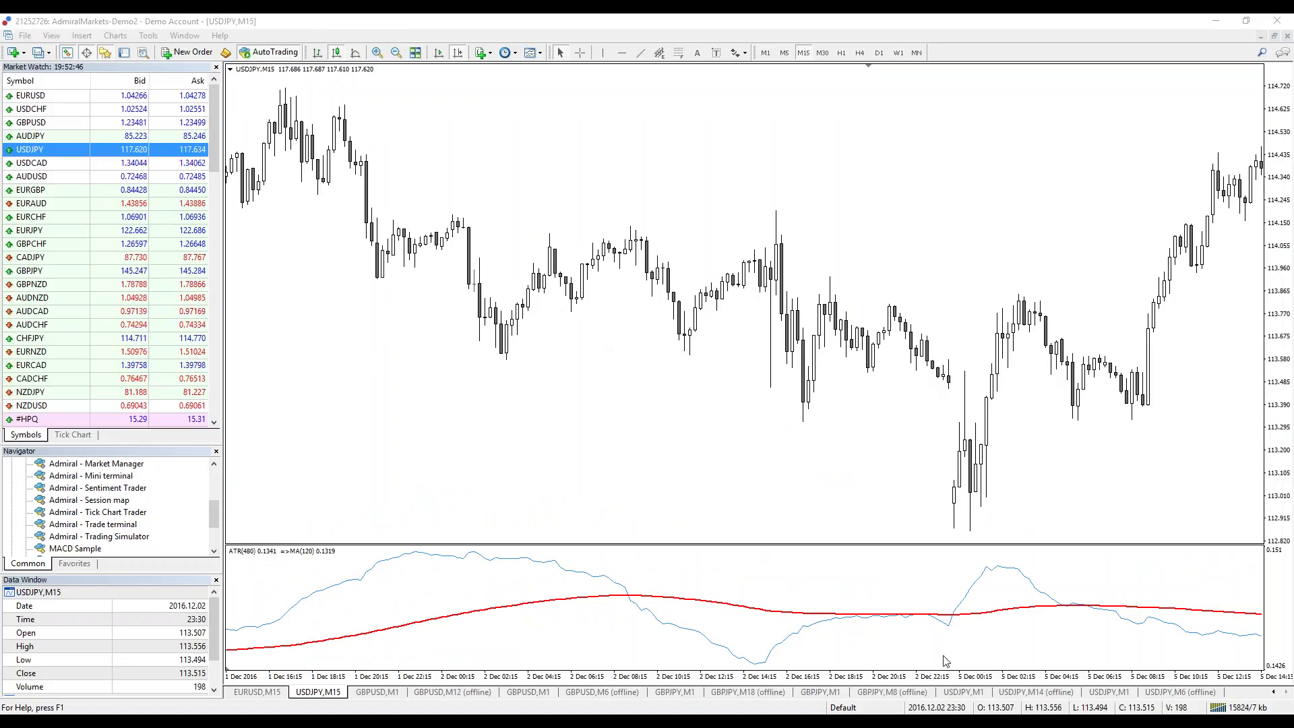
- On the offline USDJPY M6 chart, draw a trendline from the 20 December swing high down to the next low
click(1200, 693)
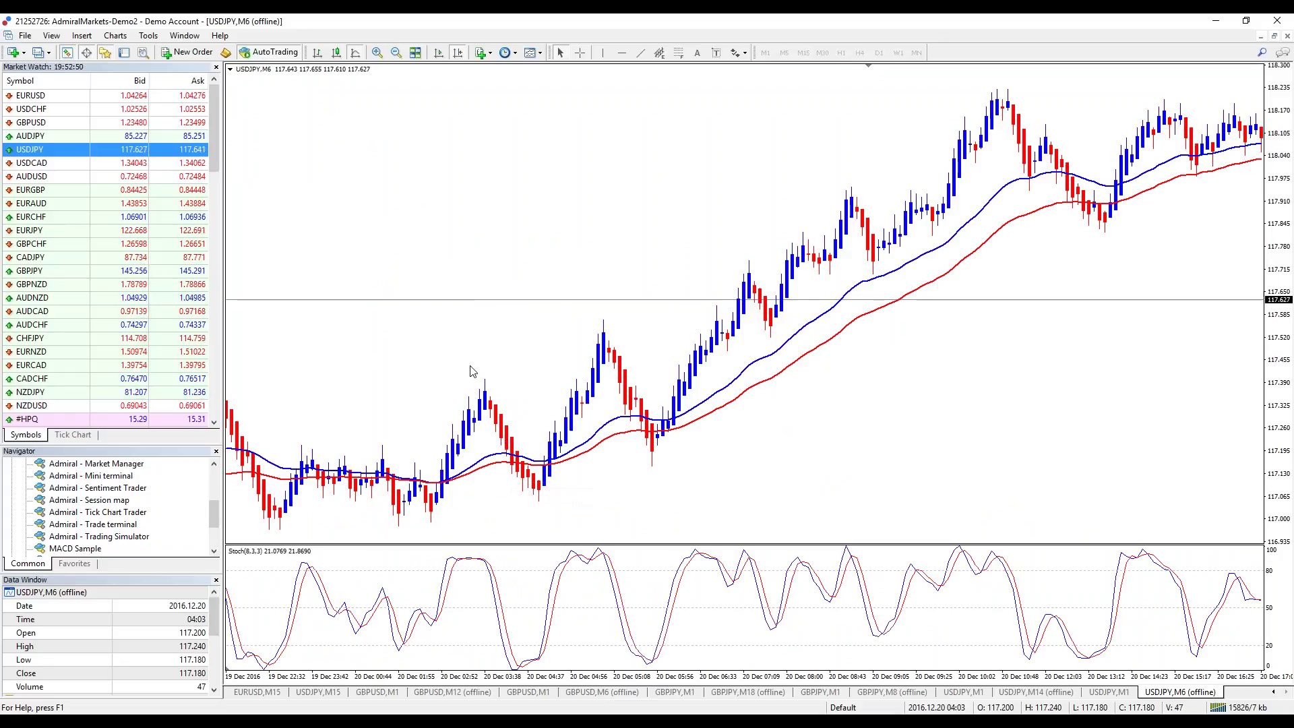
click(640, 52)
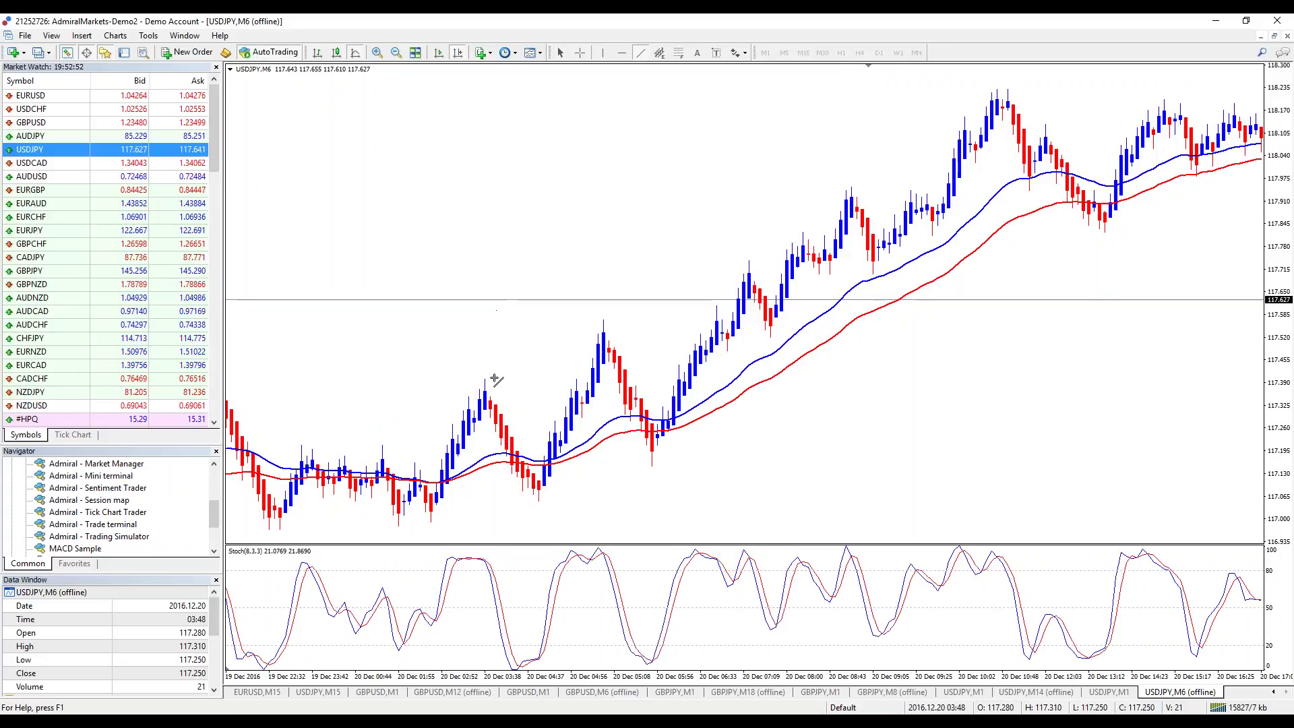
drag(485, 382, 559, 479)
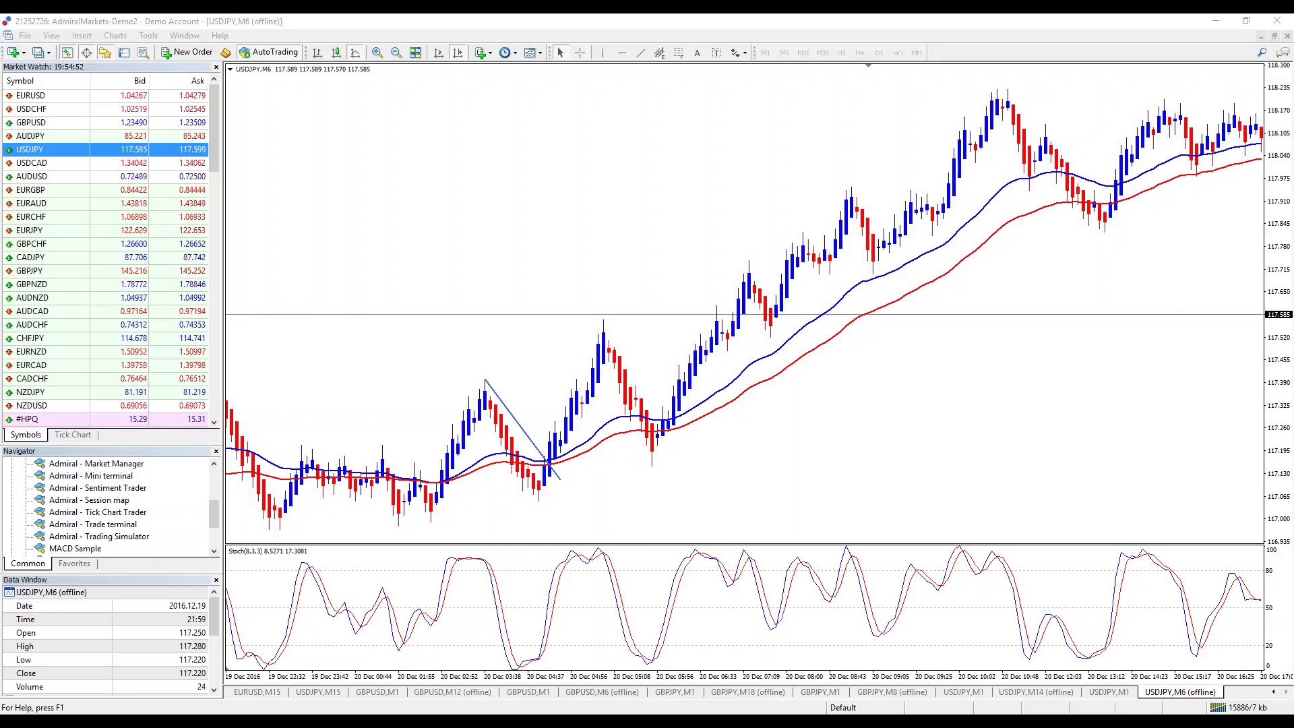
- Scroll to later M6 bars and review the Admiral Pivot inputs without changing them
drag(1089, 375, 763, 386)
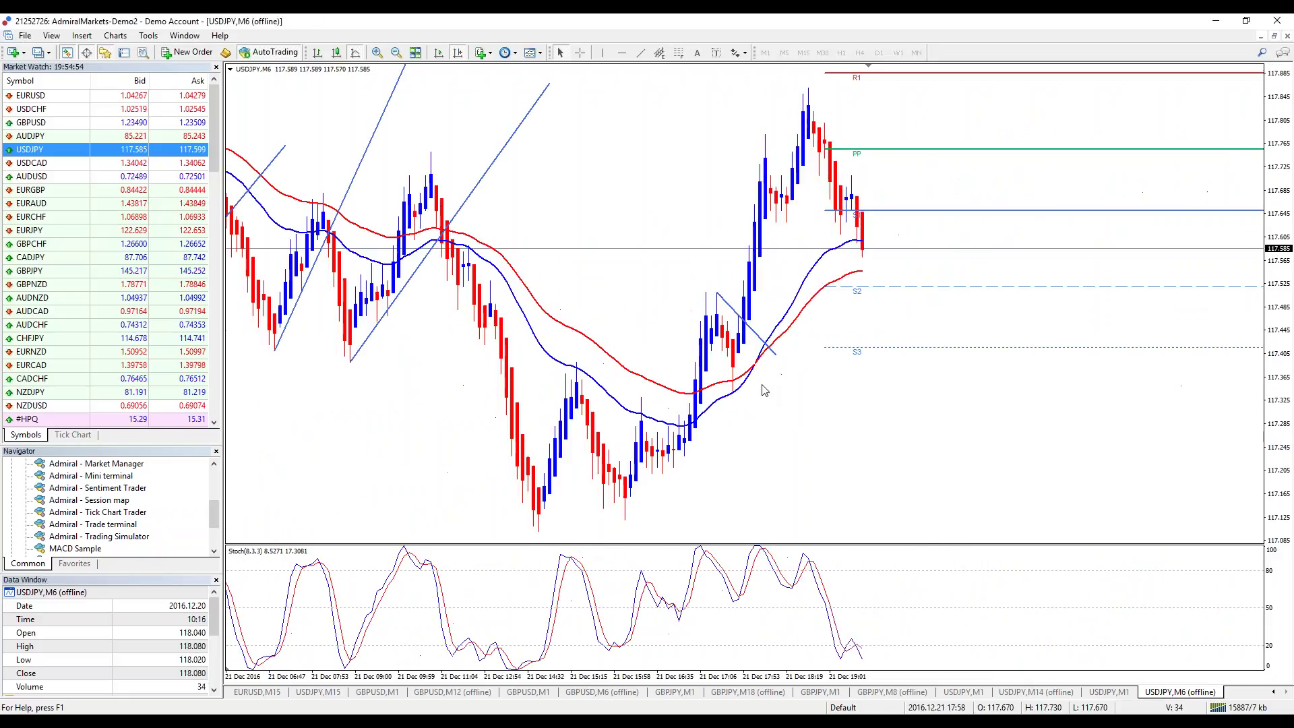
right_click(661, 192)
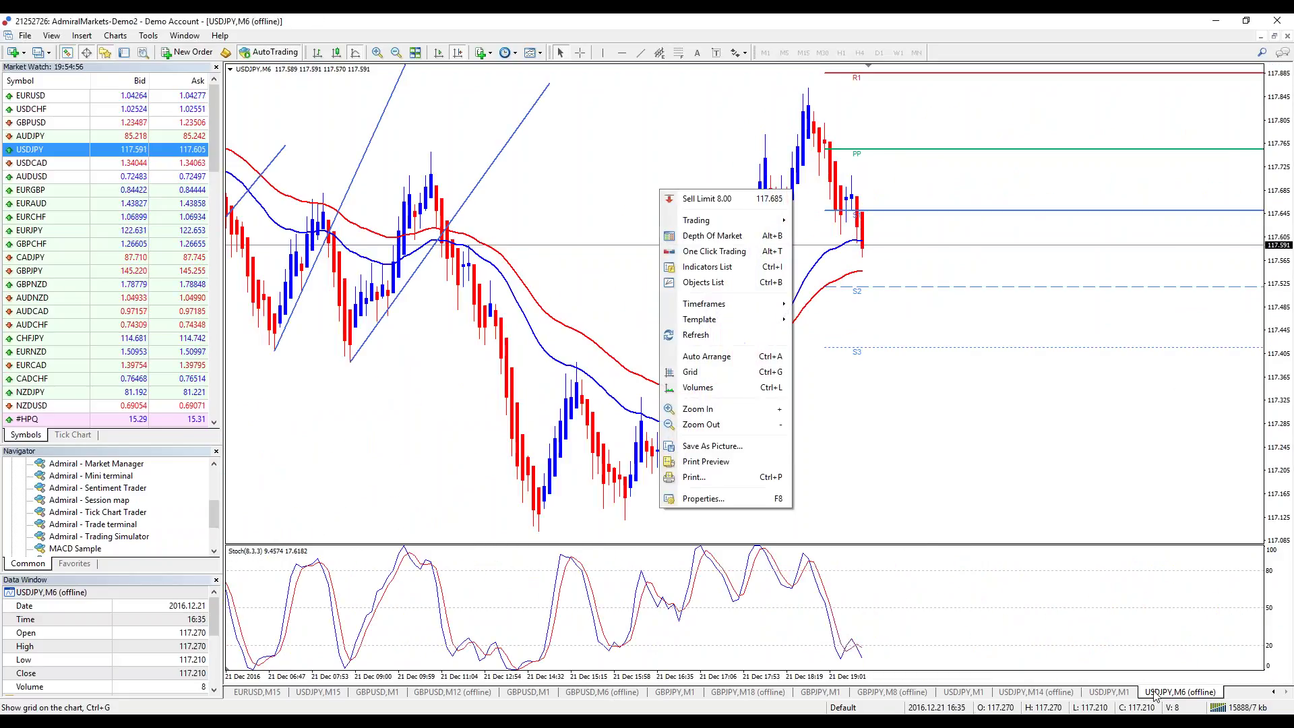
click(718, 268)
double_click(599, 236)
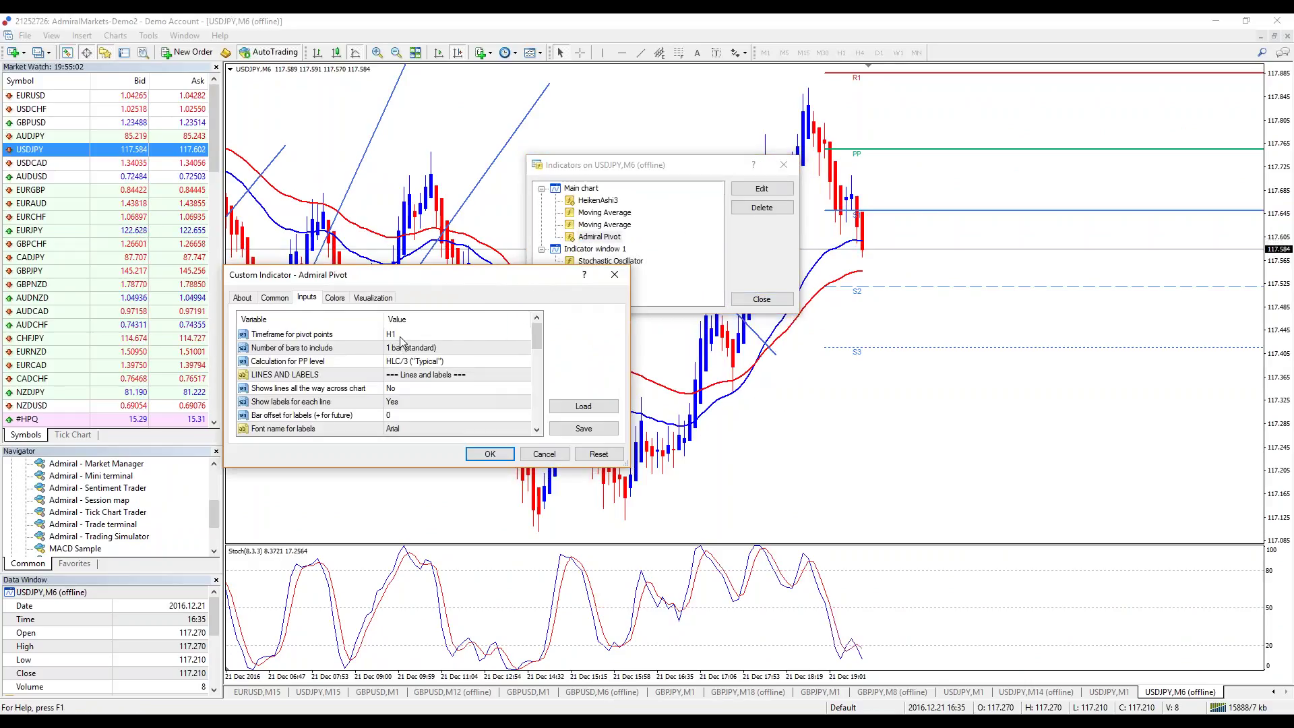
click(545, 453)
click(761, 301)
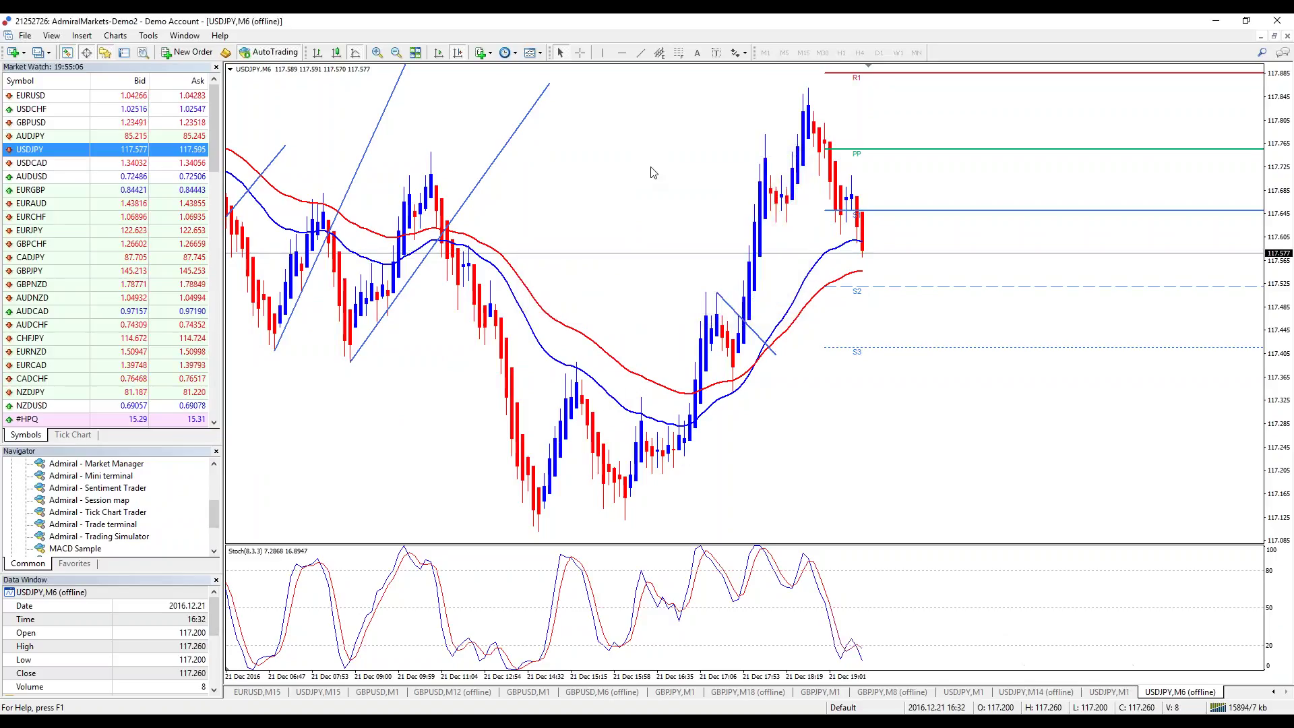
- Check the M6 indicators list once more, then switch to the offline USDJPY M14 chart
right_click(629, 149)
click(641, 225)
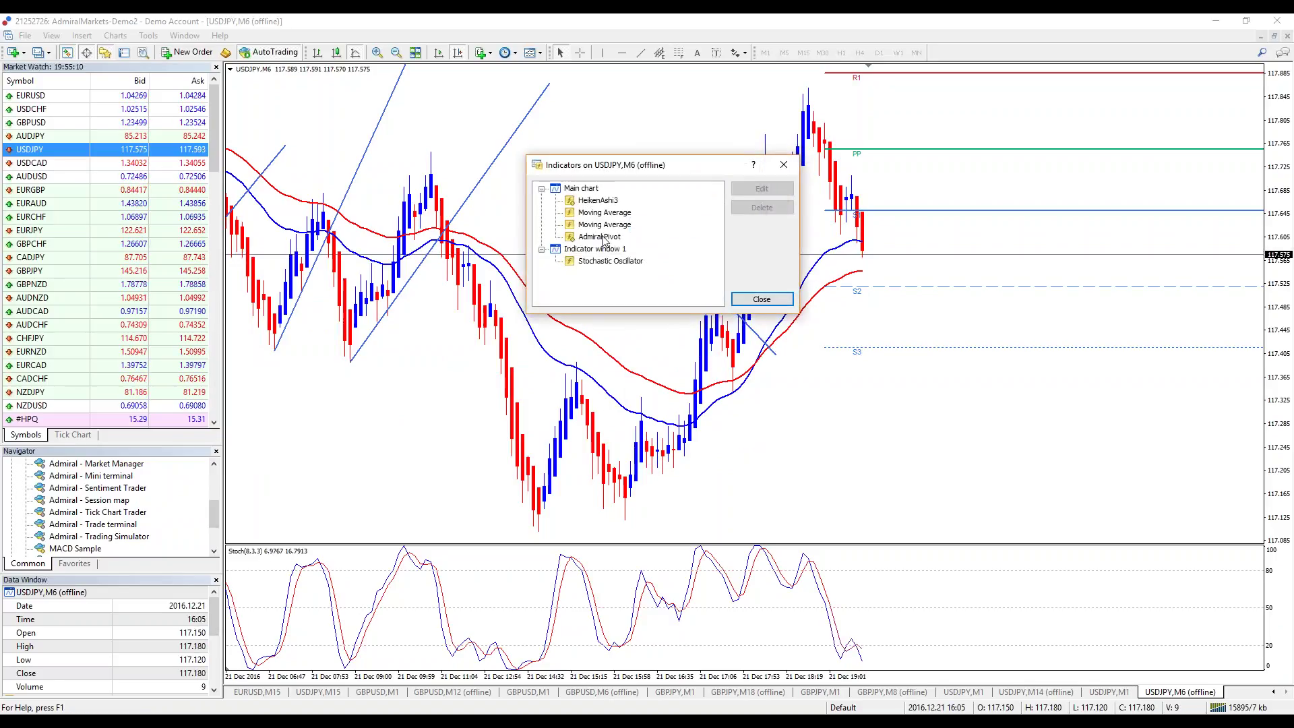
click(761, 298)
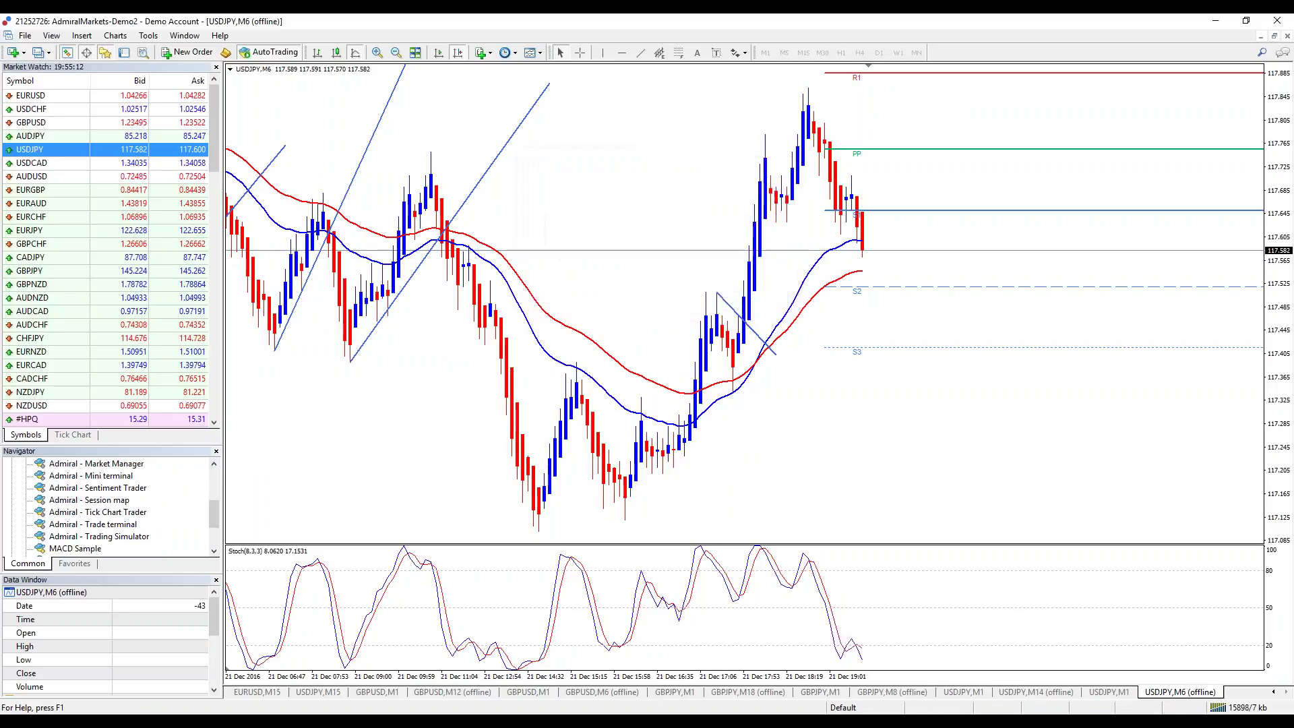
click(1057, 693)
- Re-apply the M14 chart's Admiral Pivot settings with D1 pivot points
right_click(682, 349)
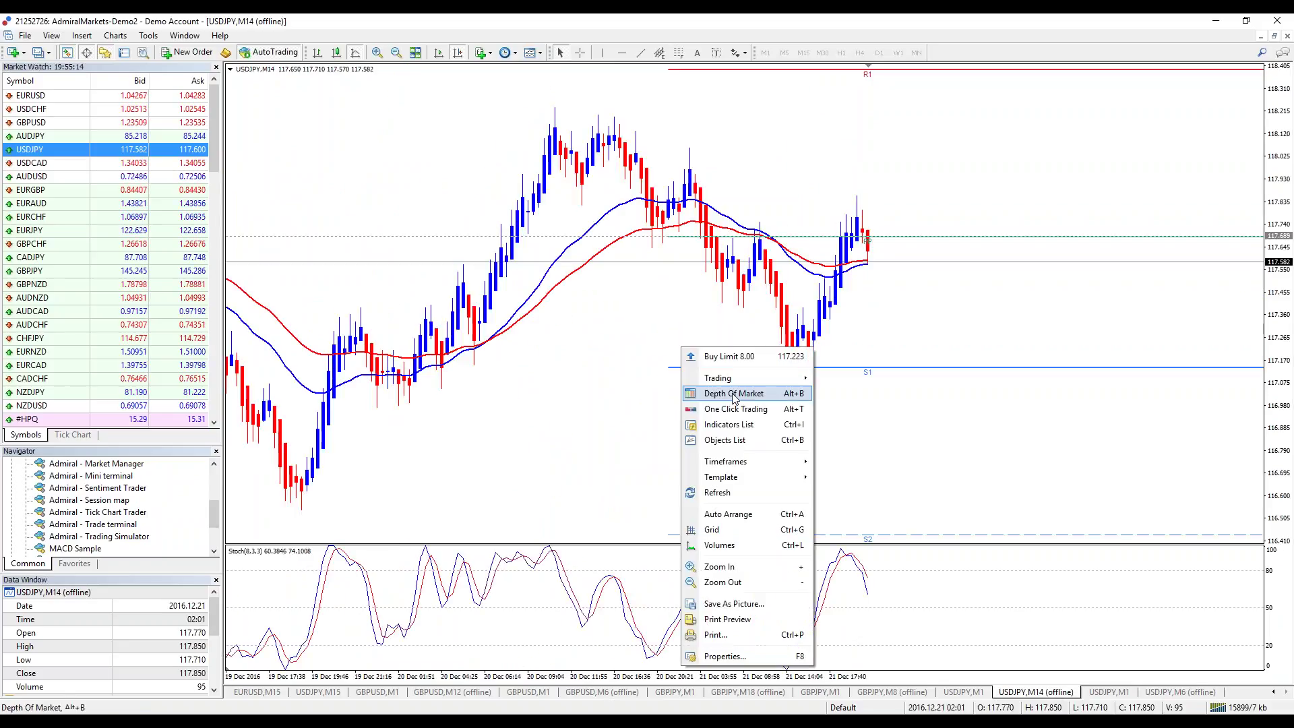
click(728, 424)
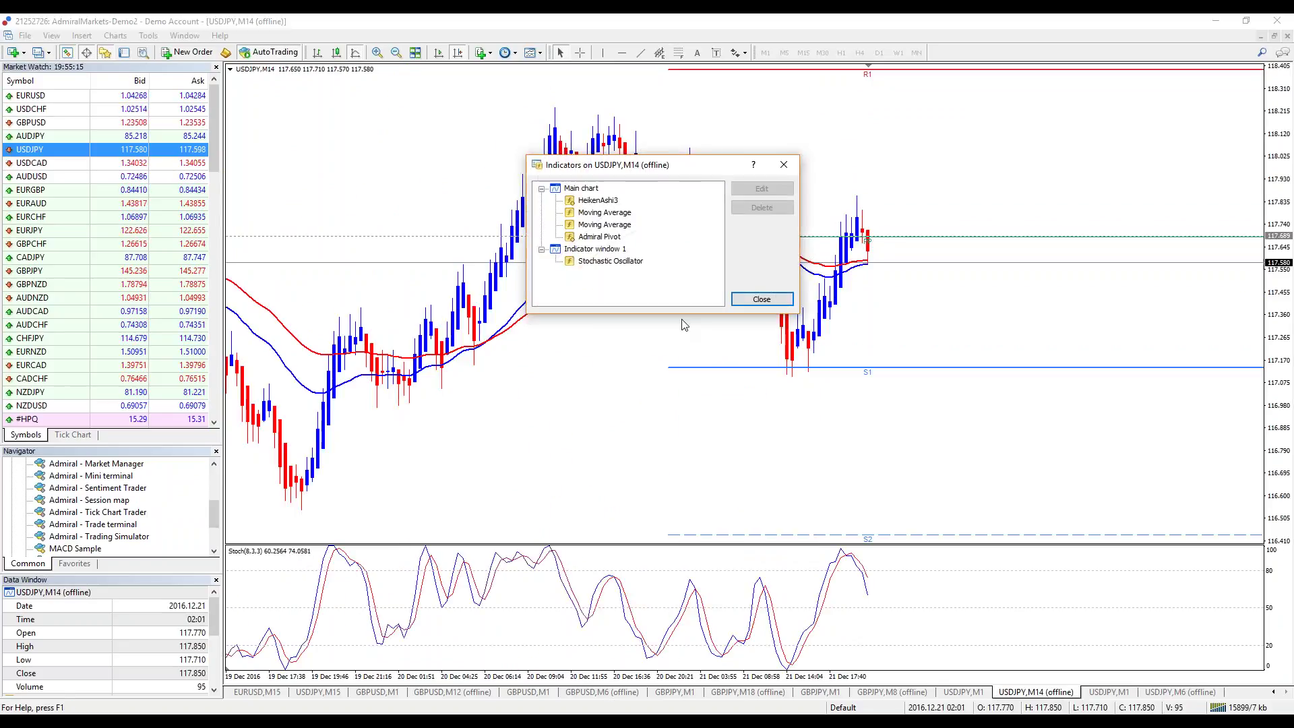
double_click(596, 238)
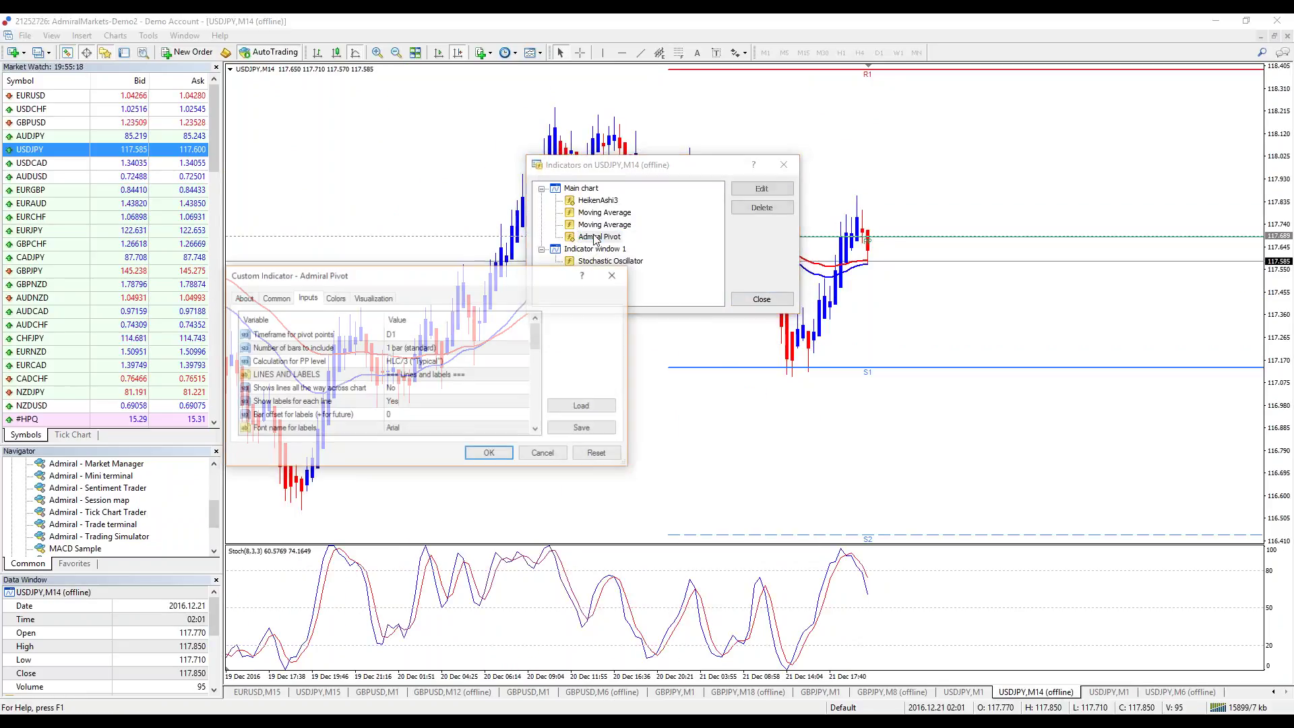
click(480, 456)
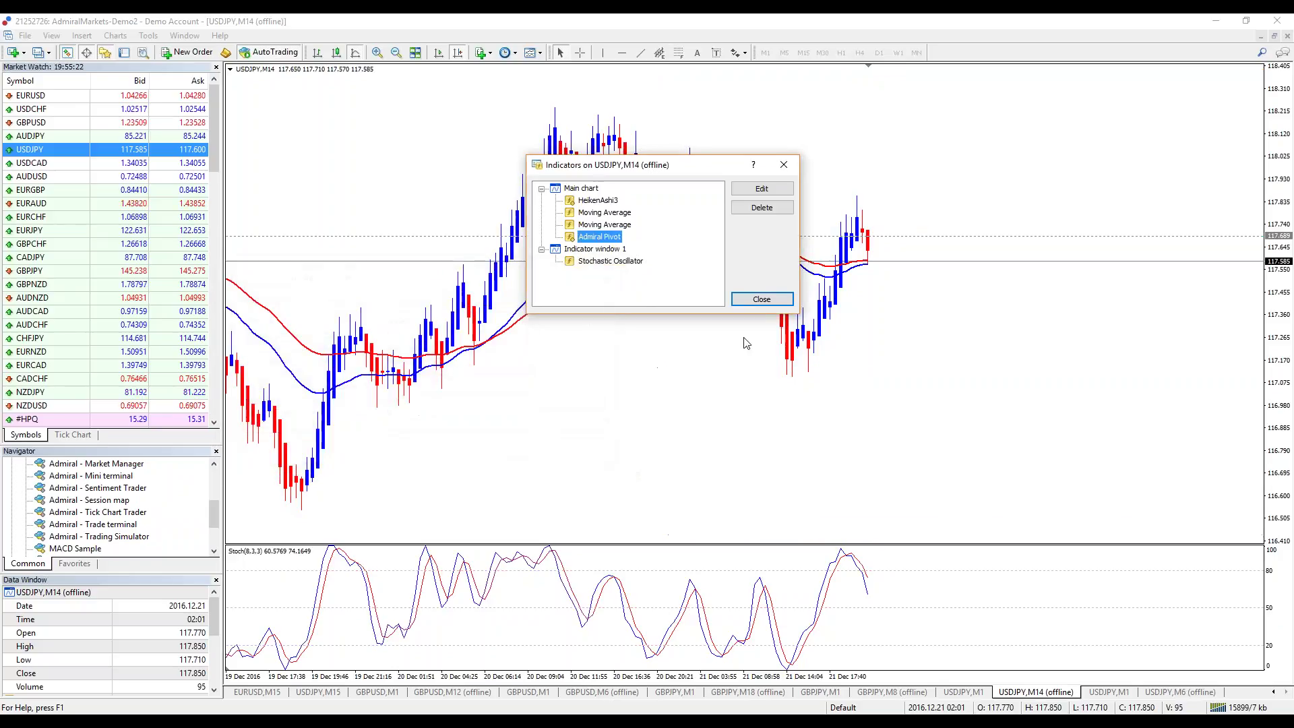
click(763, 299)
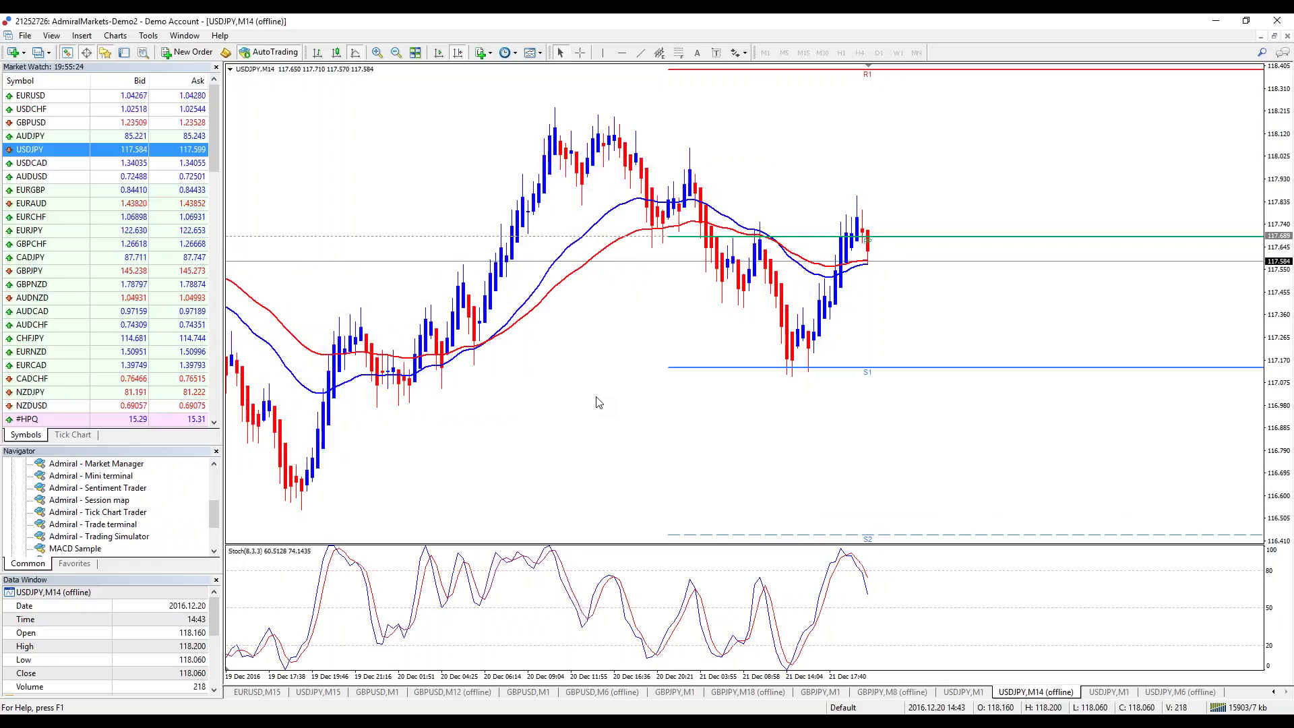